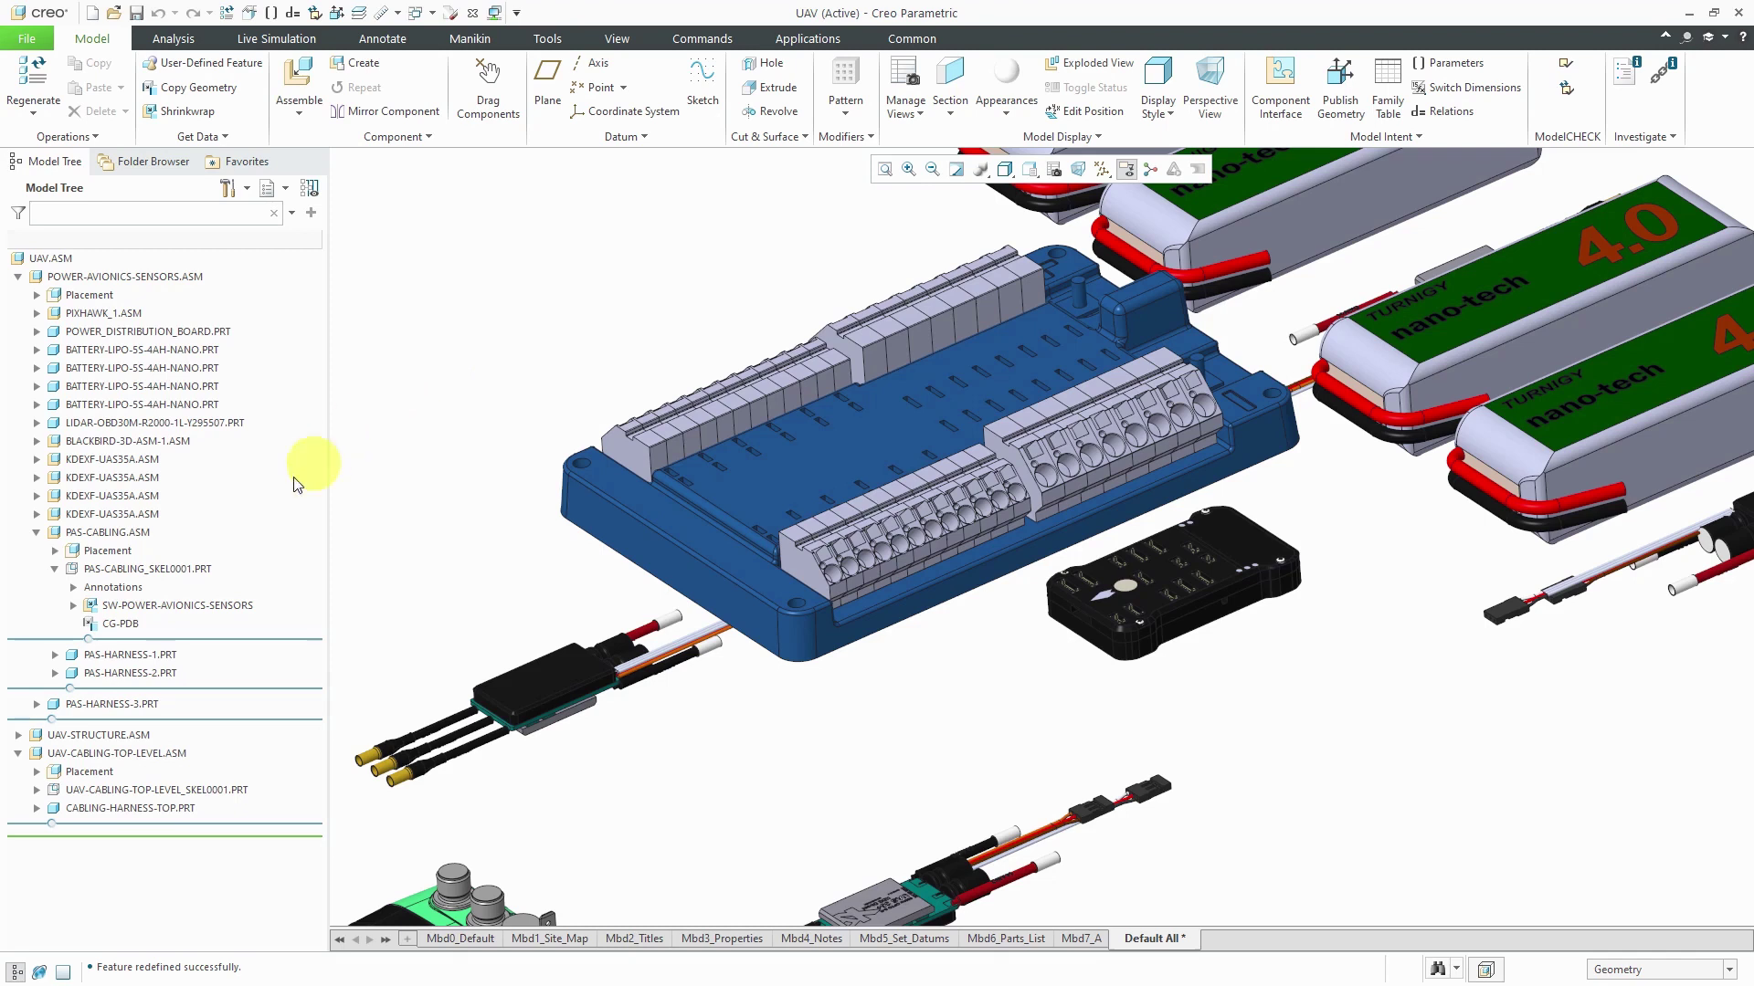
Step: Open PAS-CABLING.ASM from the Model Tree in its own window
{"action": "left_click", "coordinate": [141, 537]}
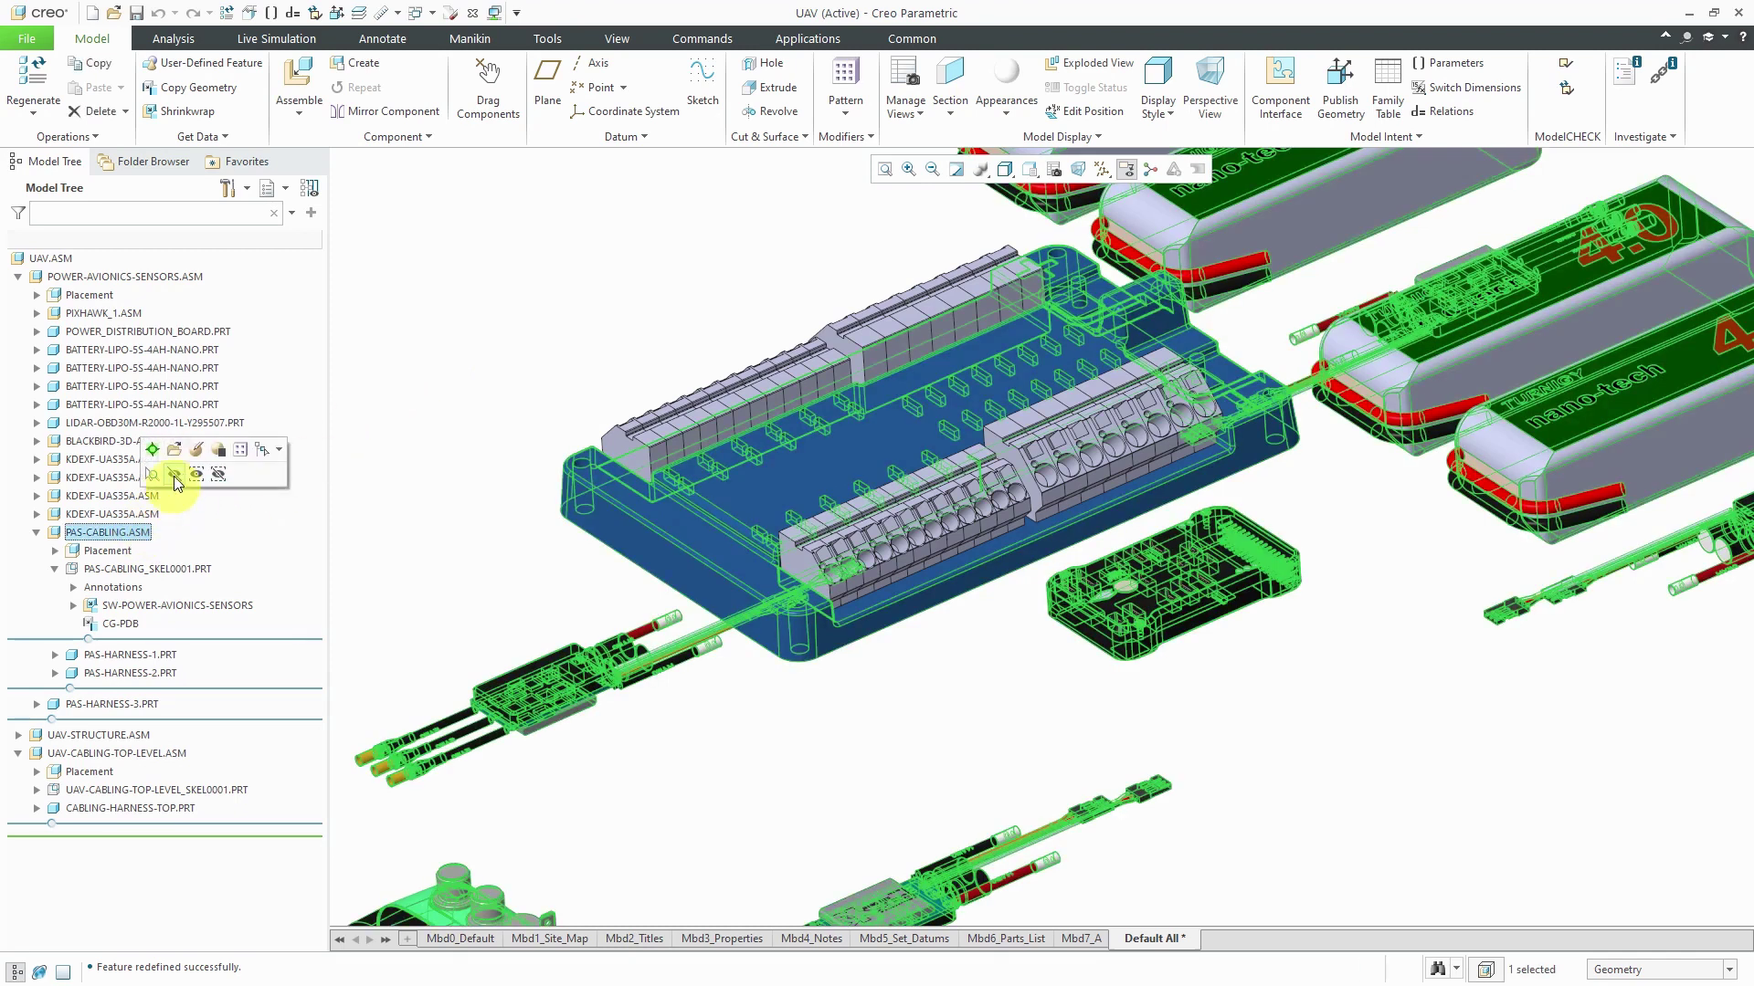
{"action": "left_click", "coordinate": [173, 451]}
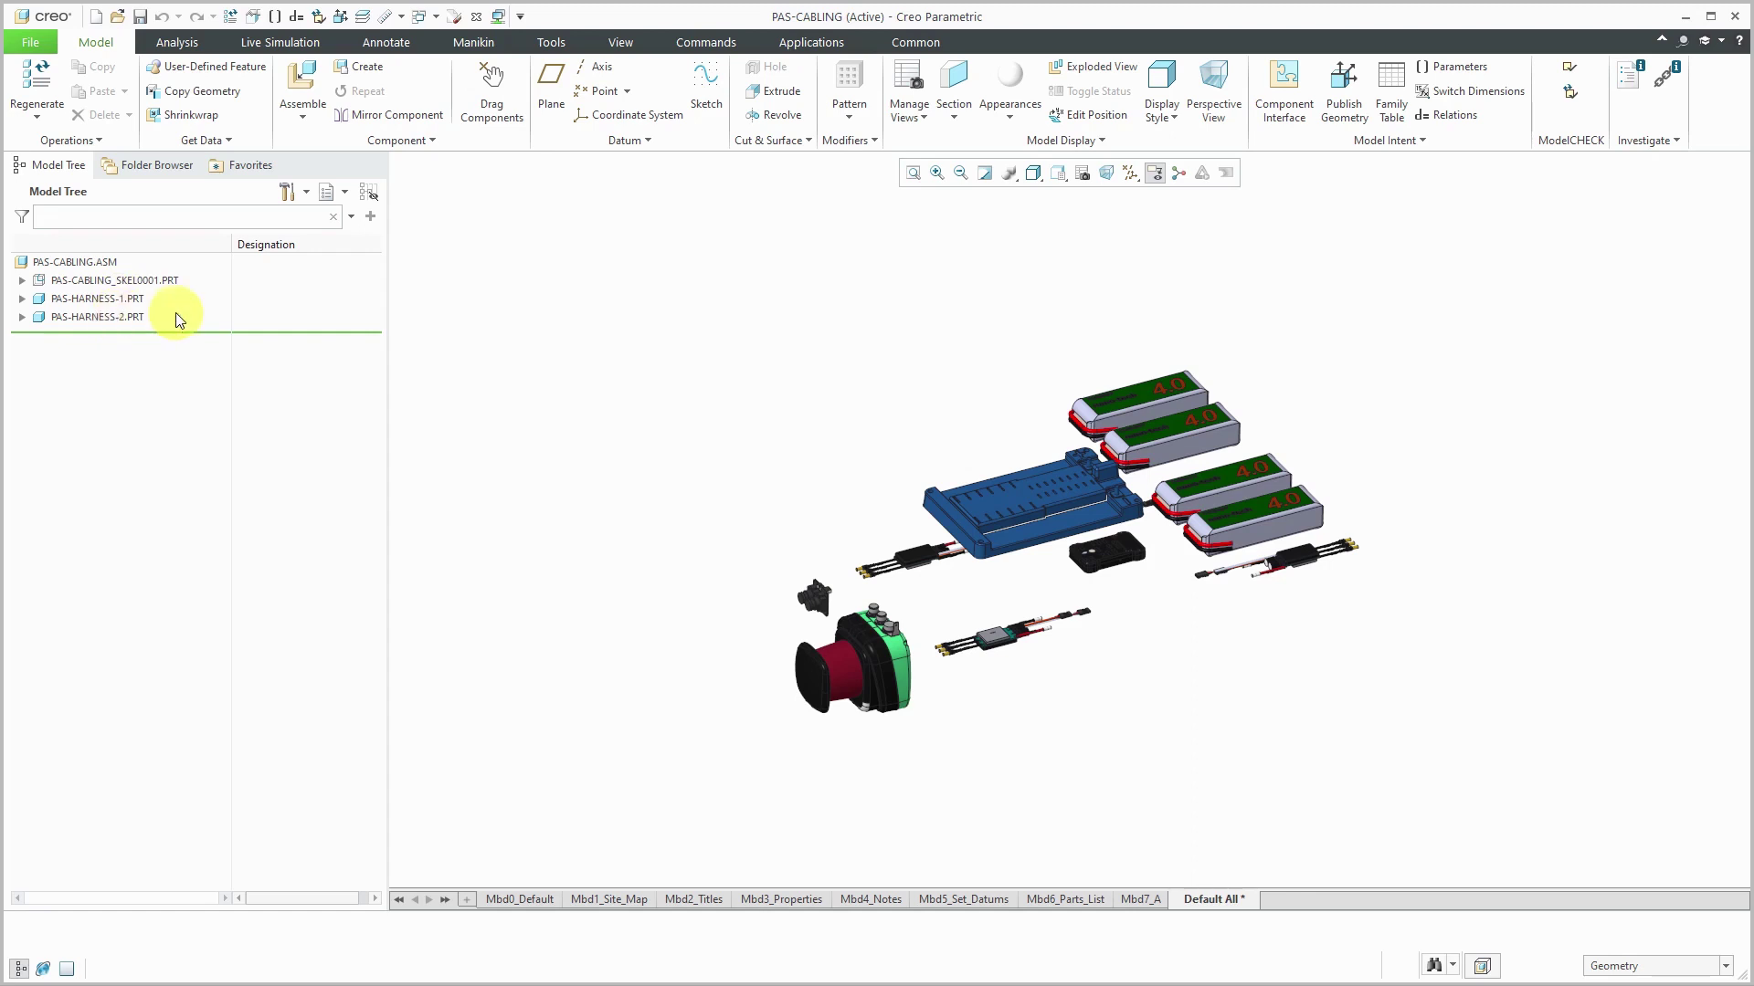
Step: Switch to Cabling mode and bring up the Spools menu from Logical Data
{"action": "left_click", "coordinate": [812, 43]}
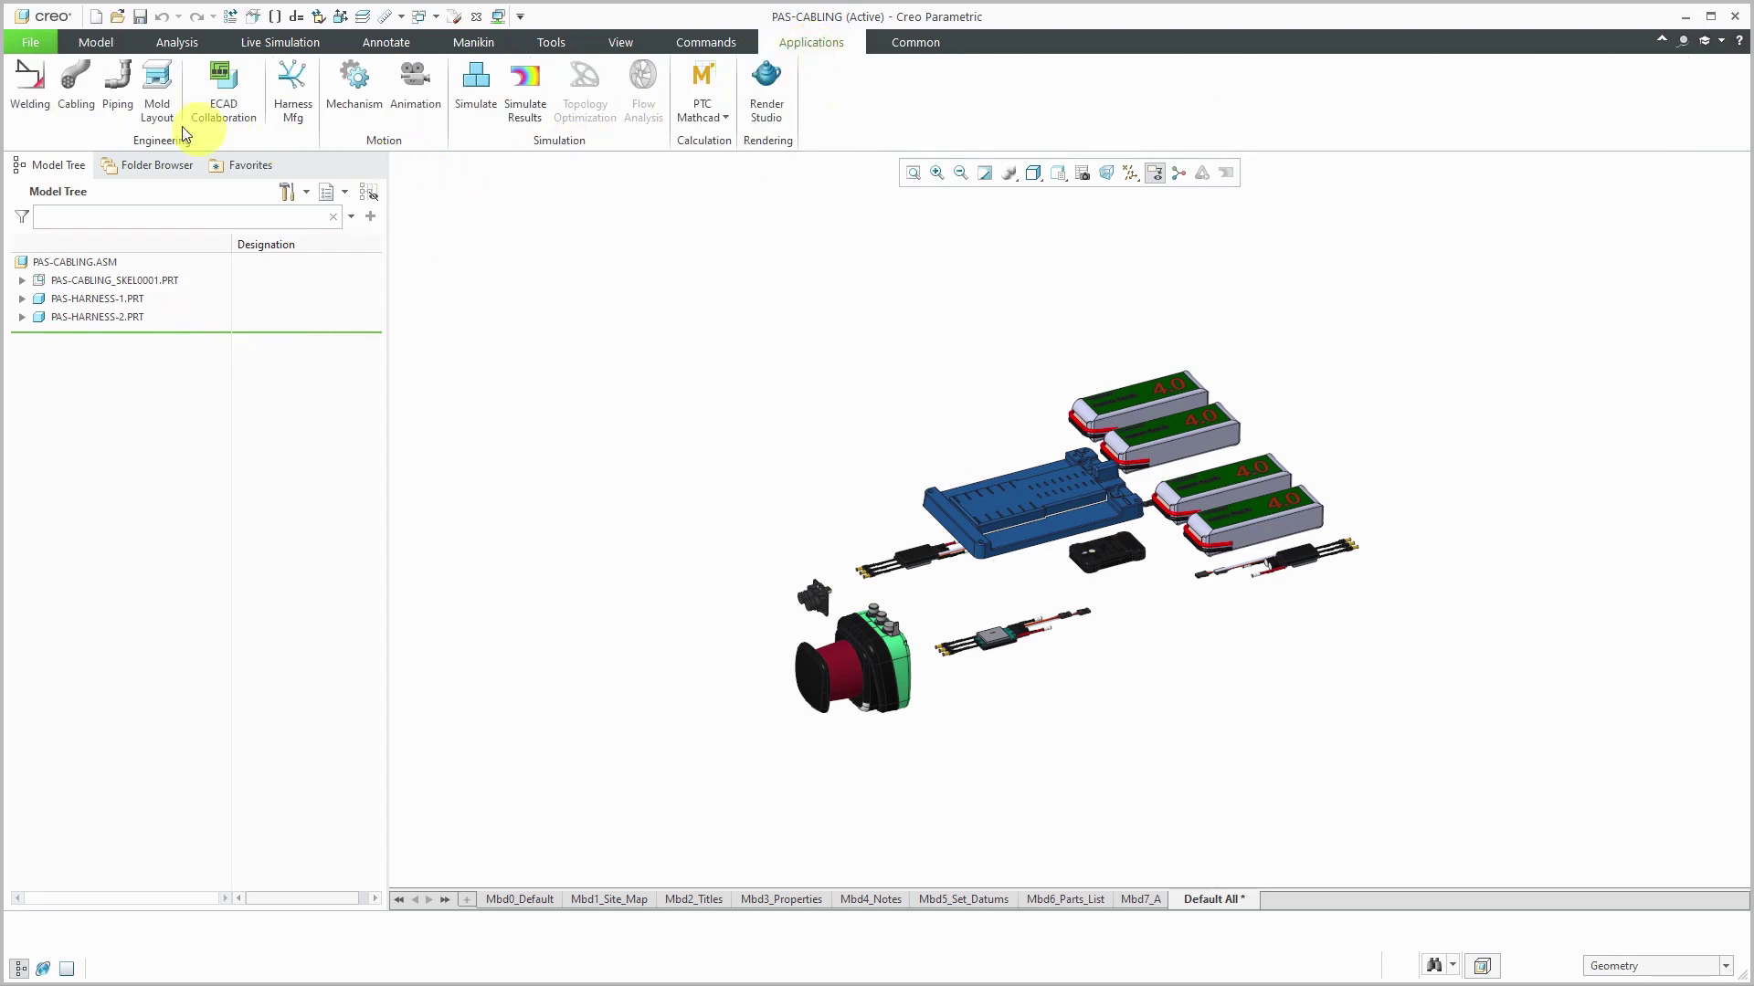
{"action": "left_click", "coordinate": [77, 91]}
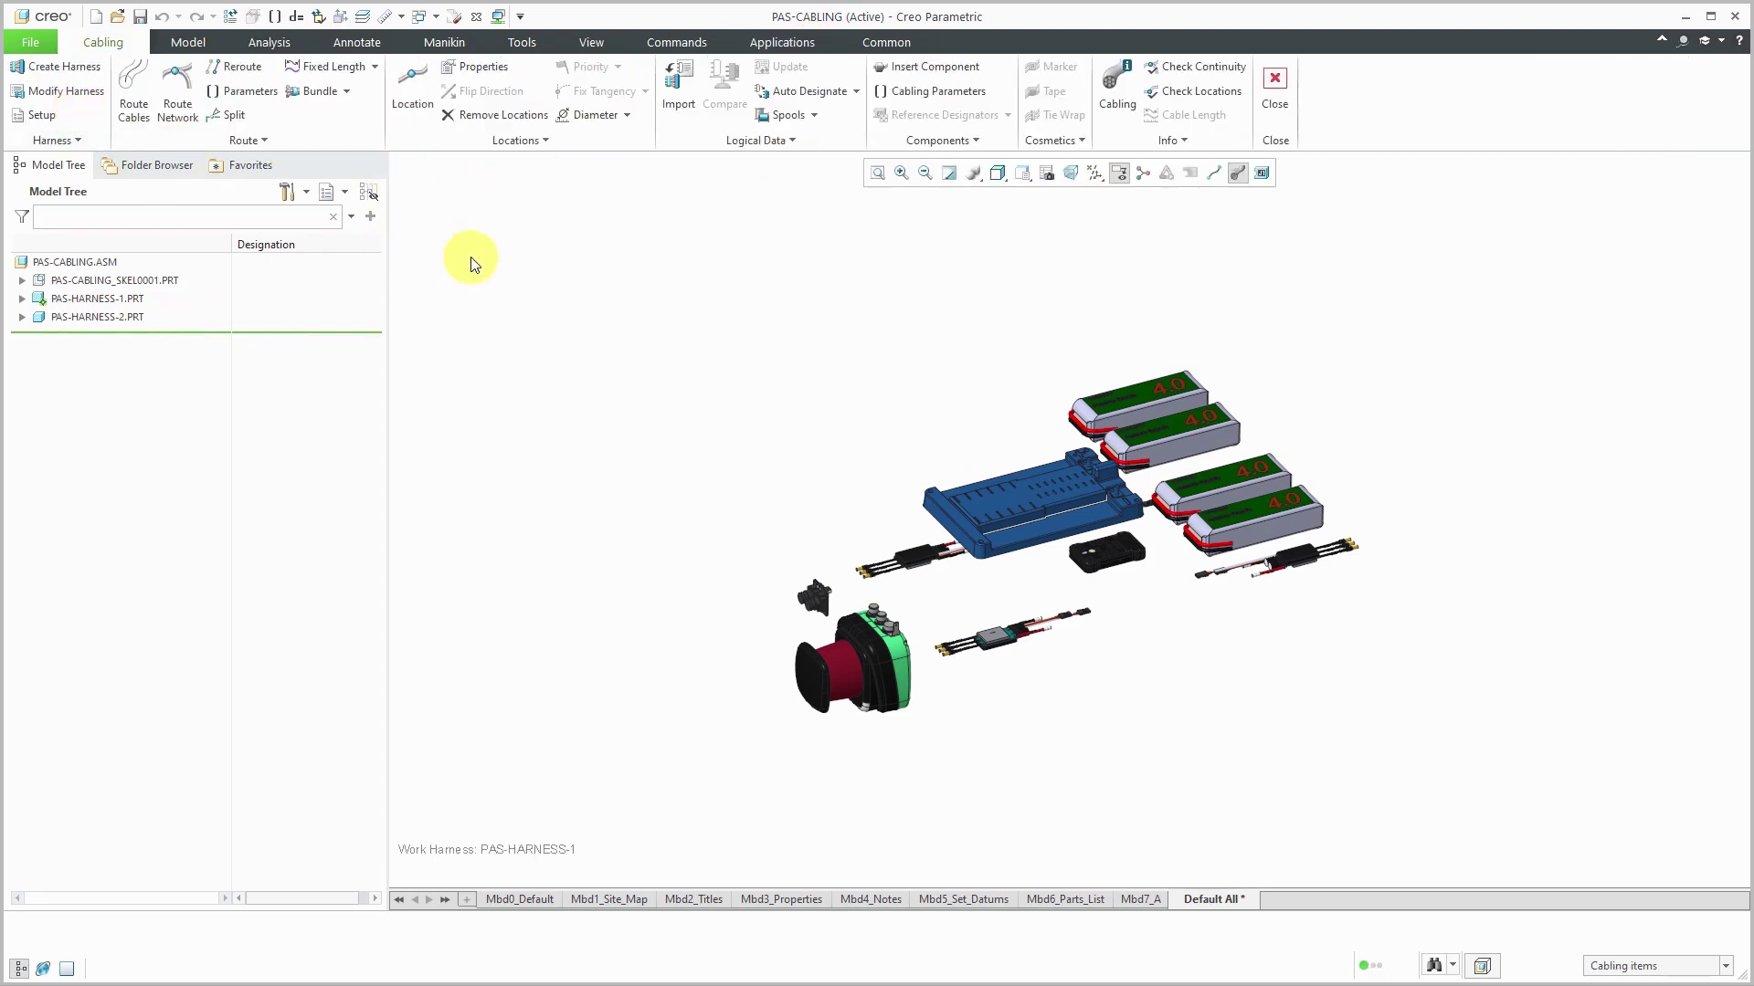
{"action": "left_click", "coordinate": [813, 115]}
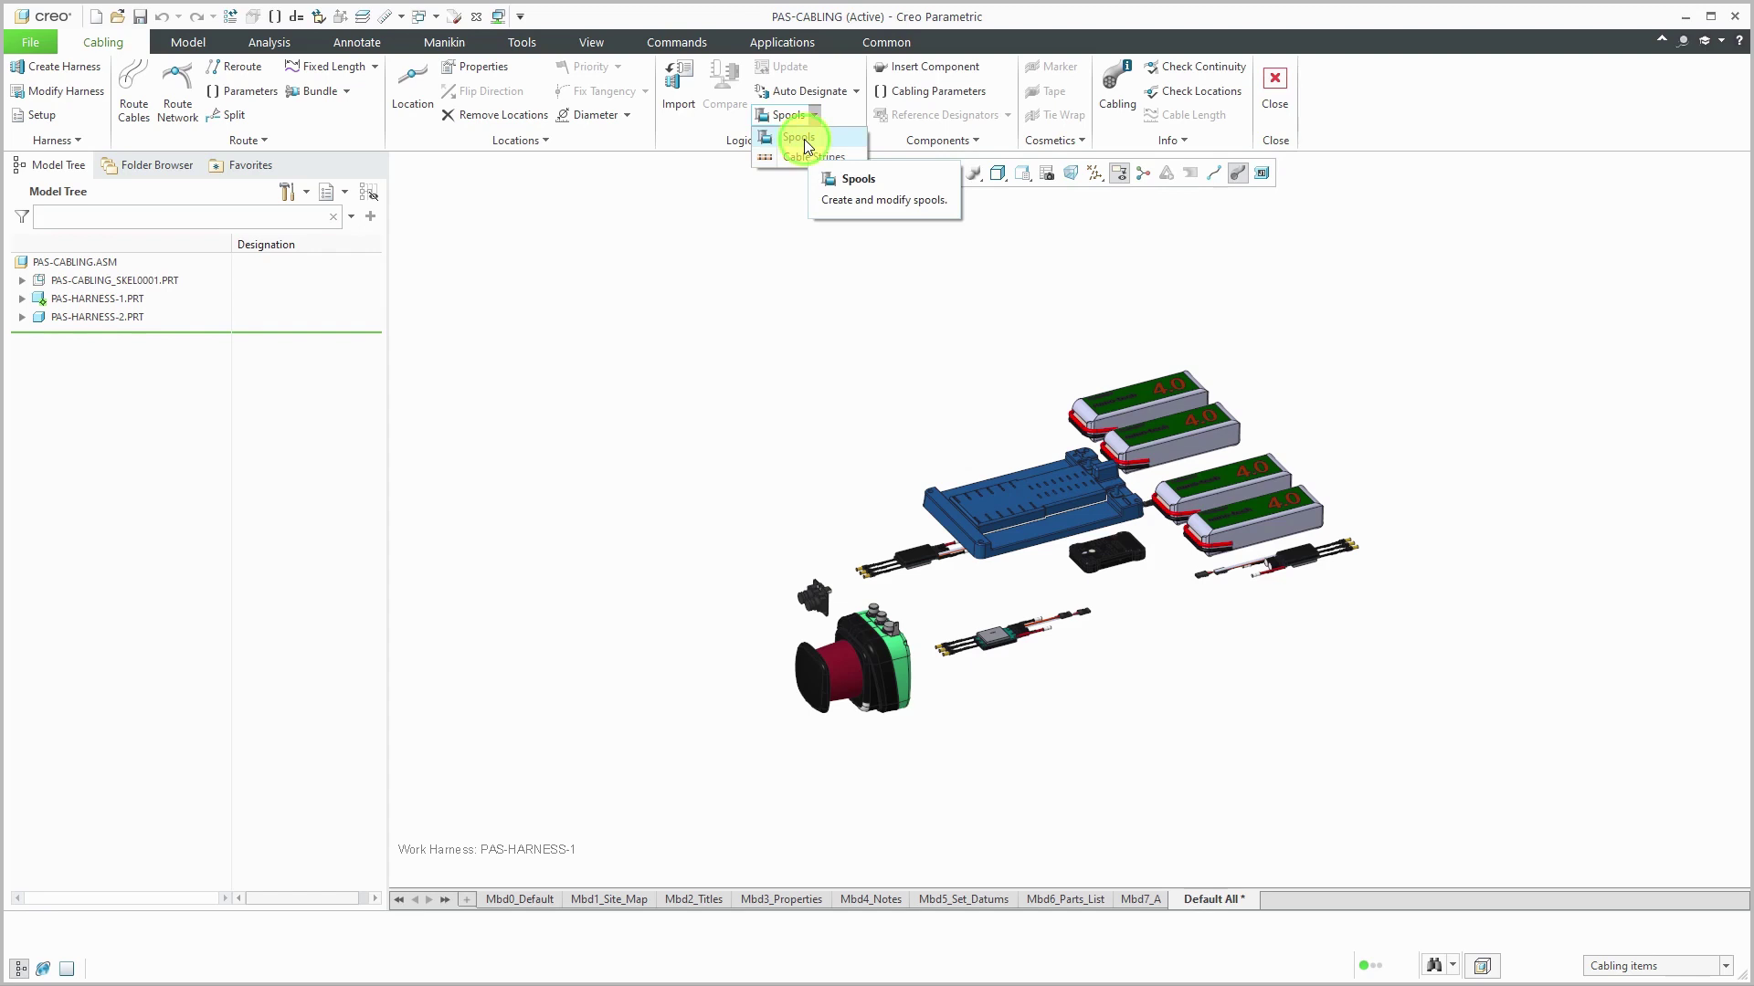
{"action": "left_click", "coordinate": [800, 139]}
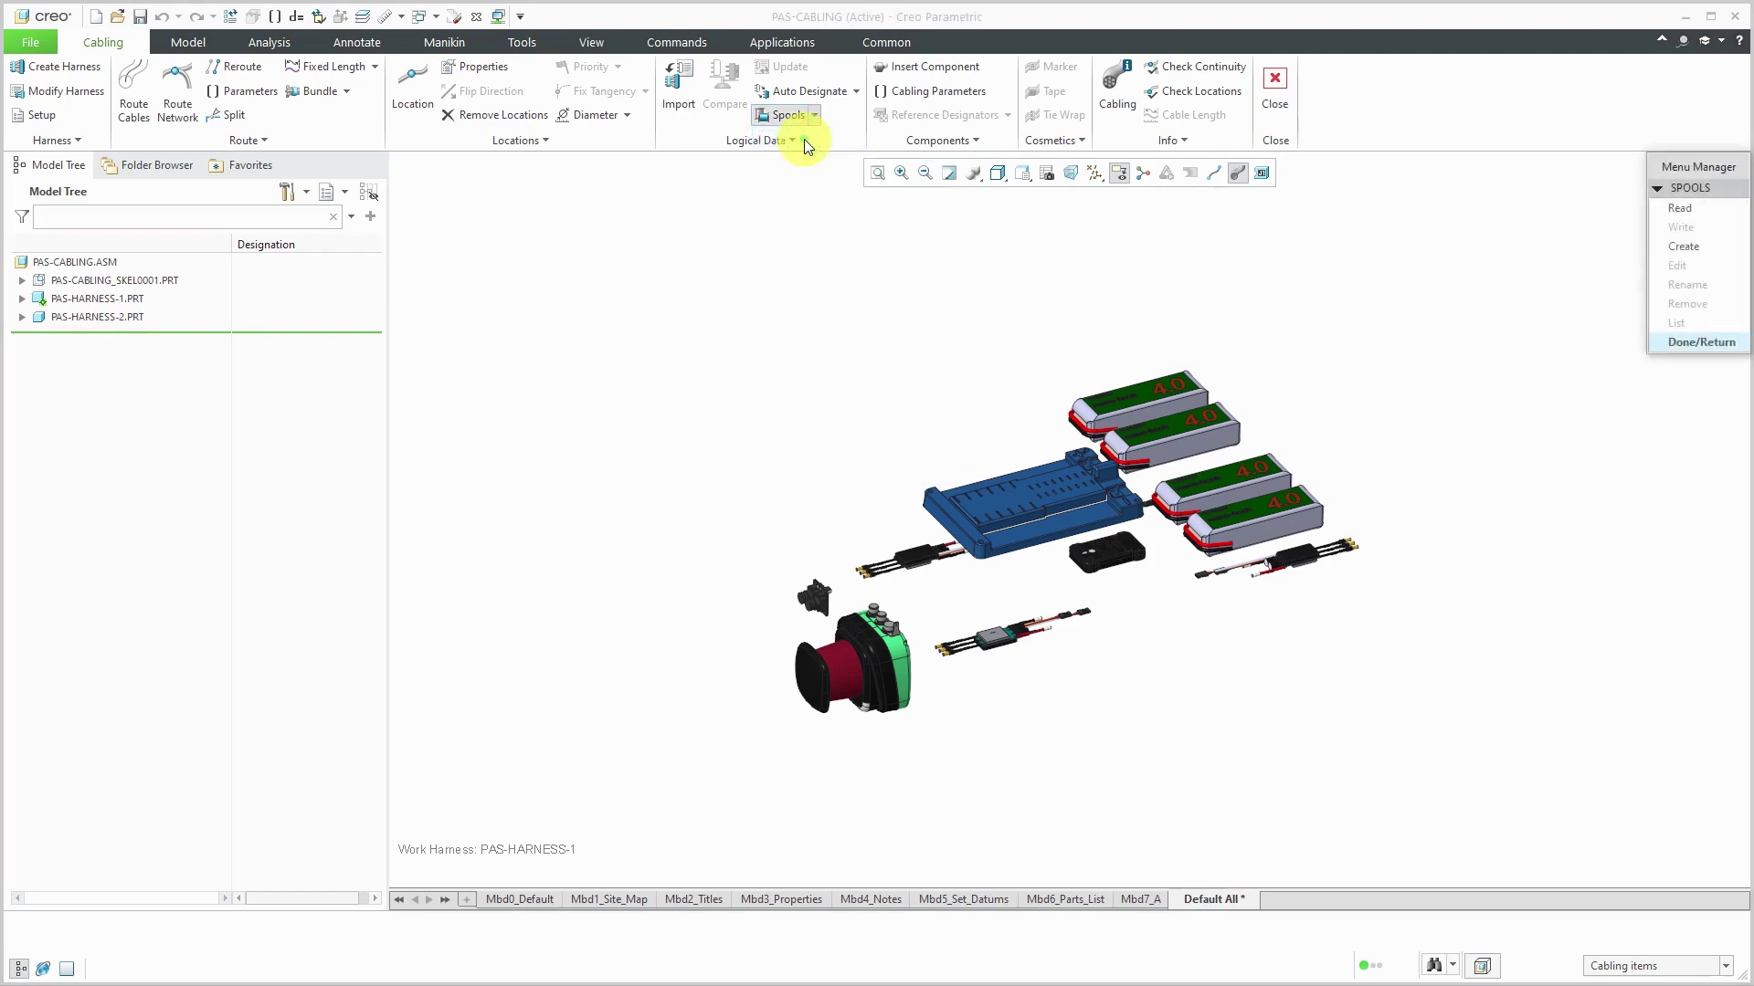
Step: Create a new wire spool and name it AWG12_BLACK
{"action": "left_click", "coordinate": [1674, 249]}
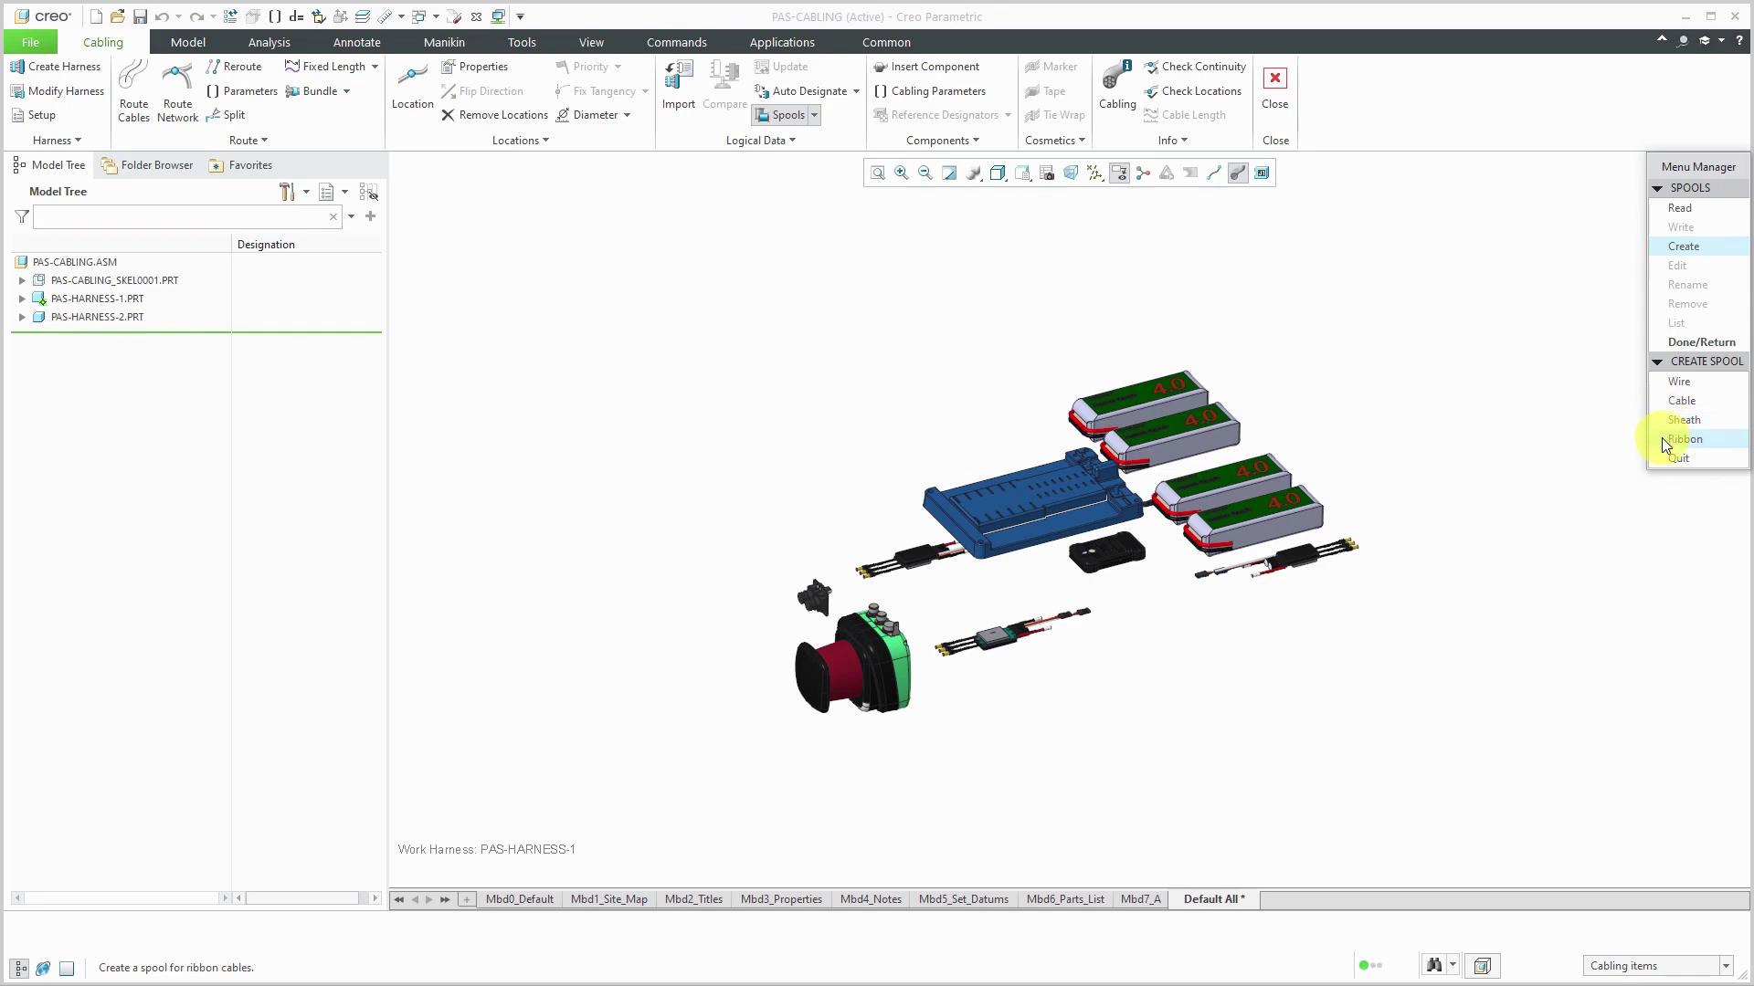
{"action": "left_click", "coordinate": [1679, 385]}
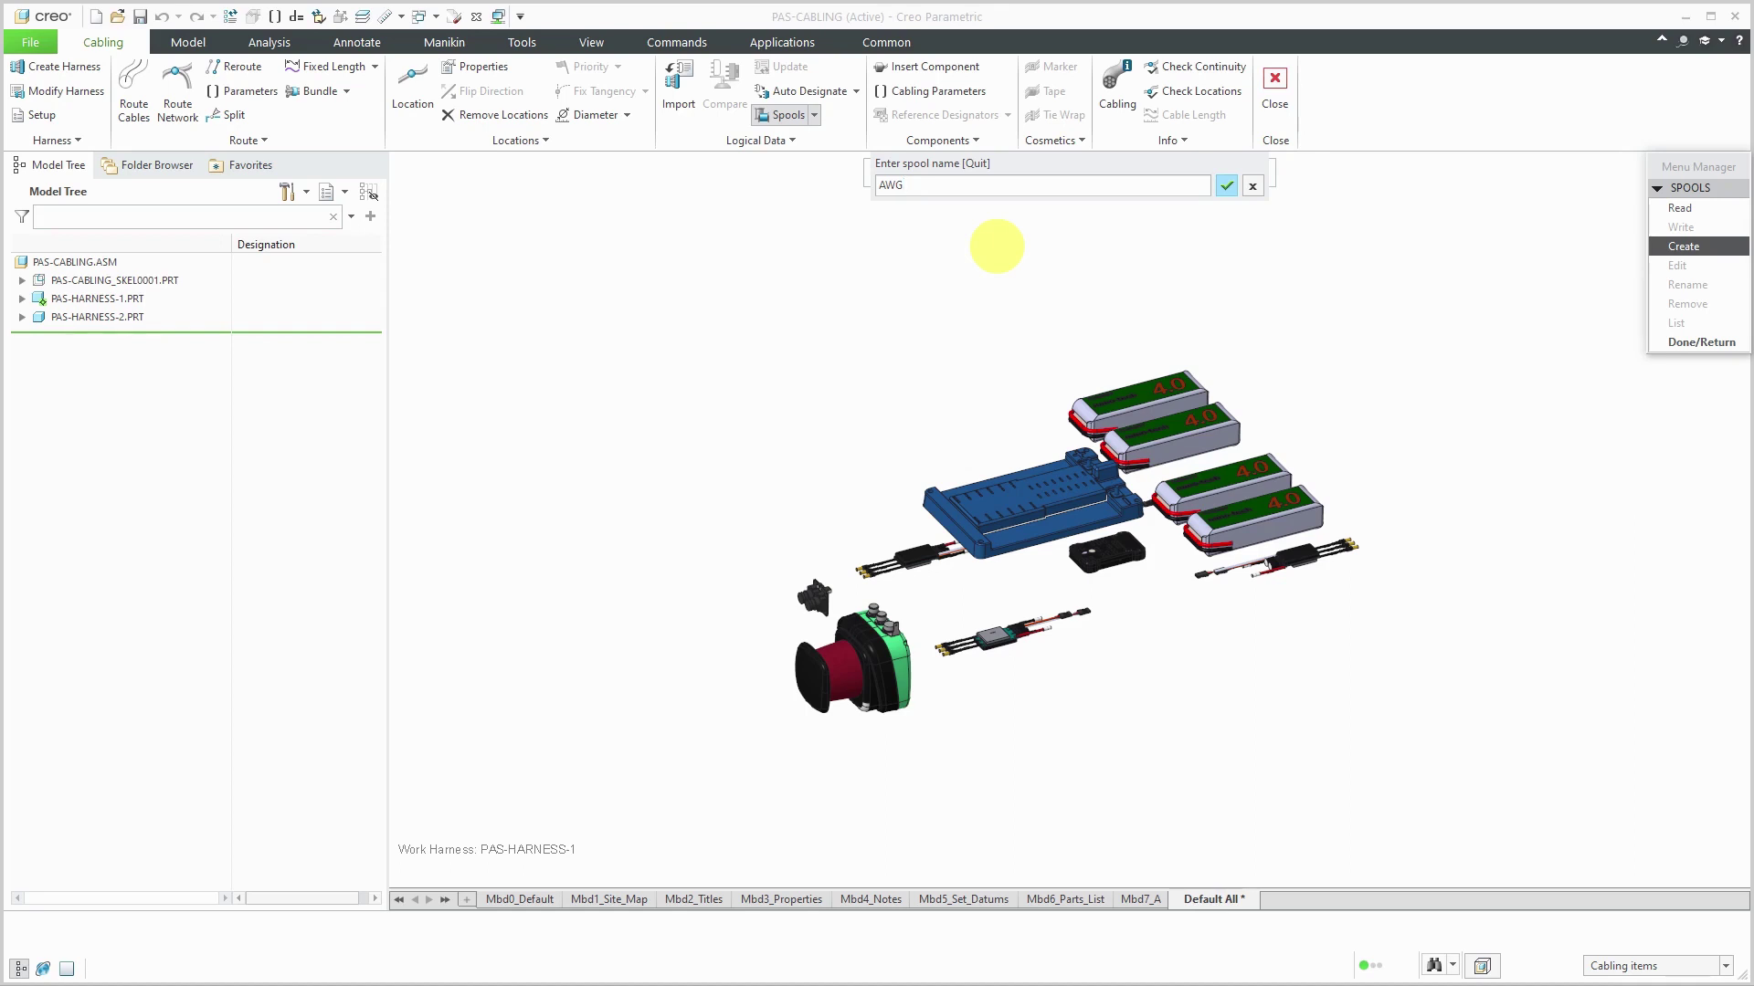
{"action": "type", "text": "12_BLACK"}
Step: Confirm the AWG12_BLACK name and widen the NAME column, COLOR column and parameters dialog
{"action": "key", "text": "Return"}
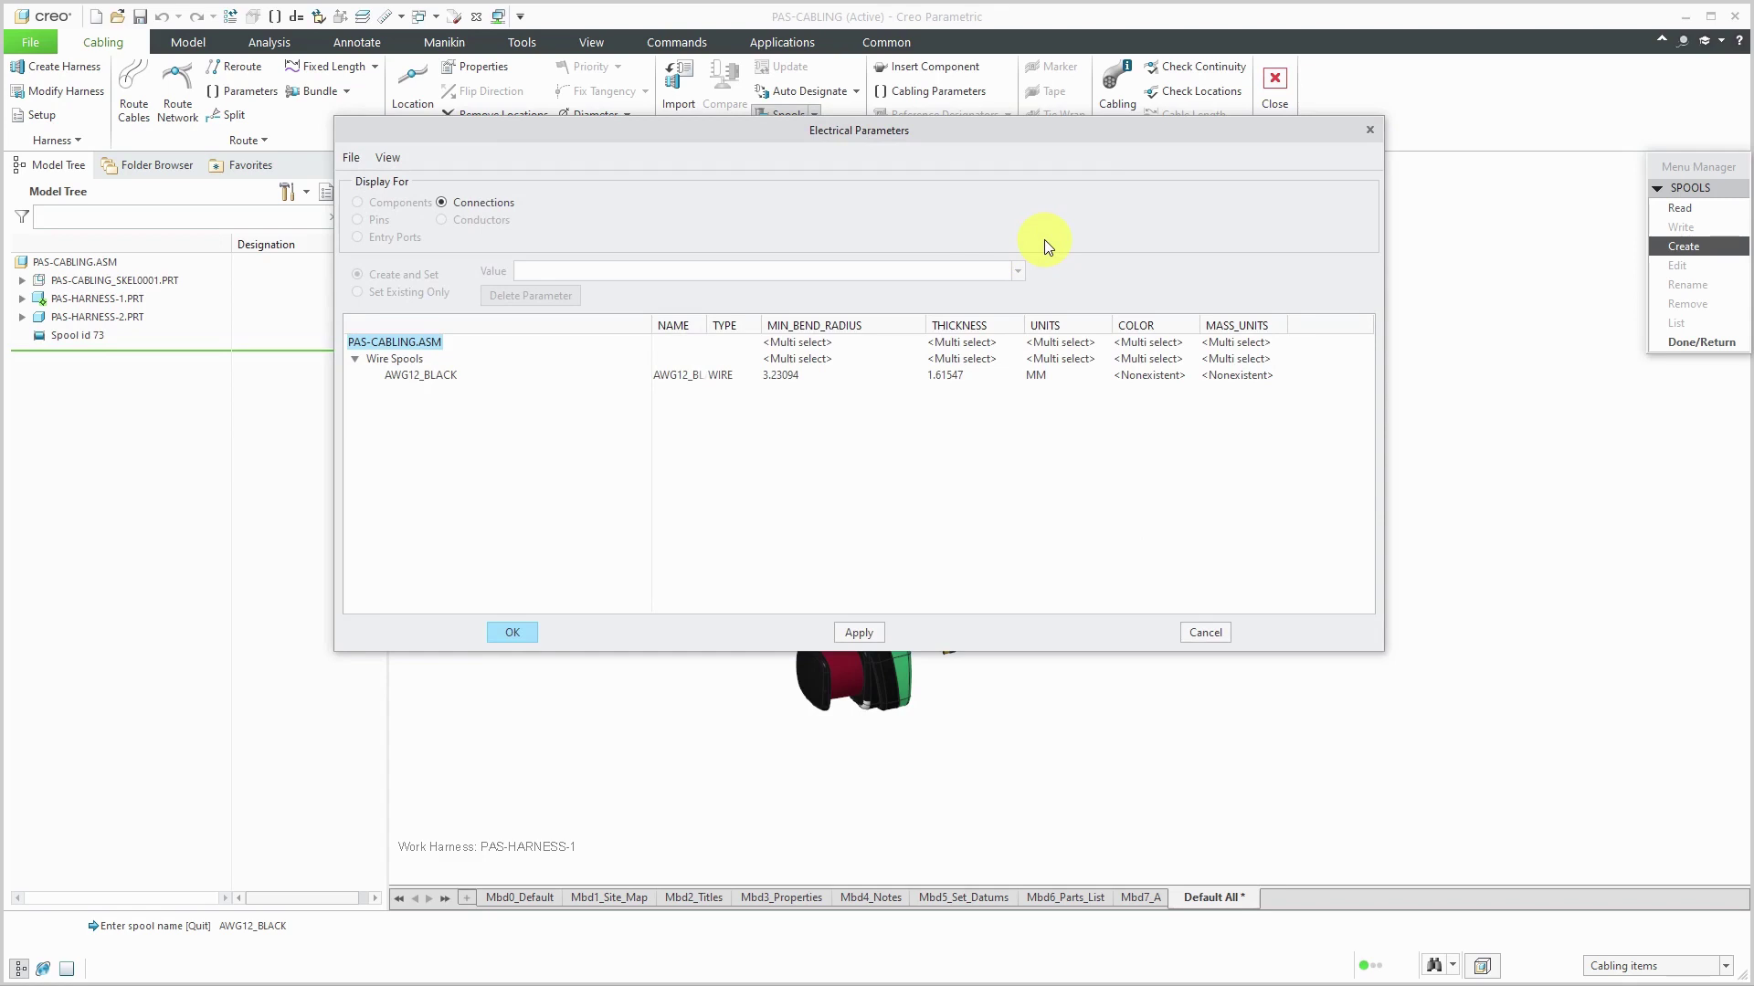
{"action": "left_click_drag", "start_coordinate": [709, 320], "coordinate": [756, 310]}
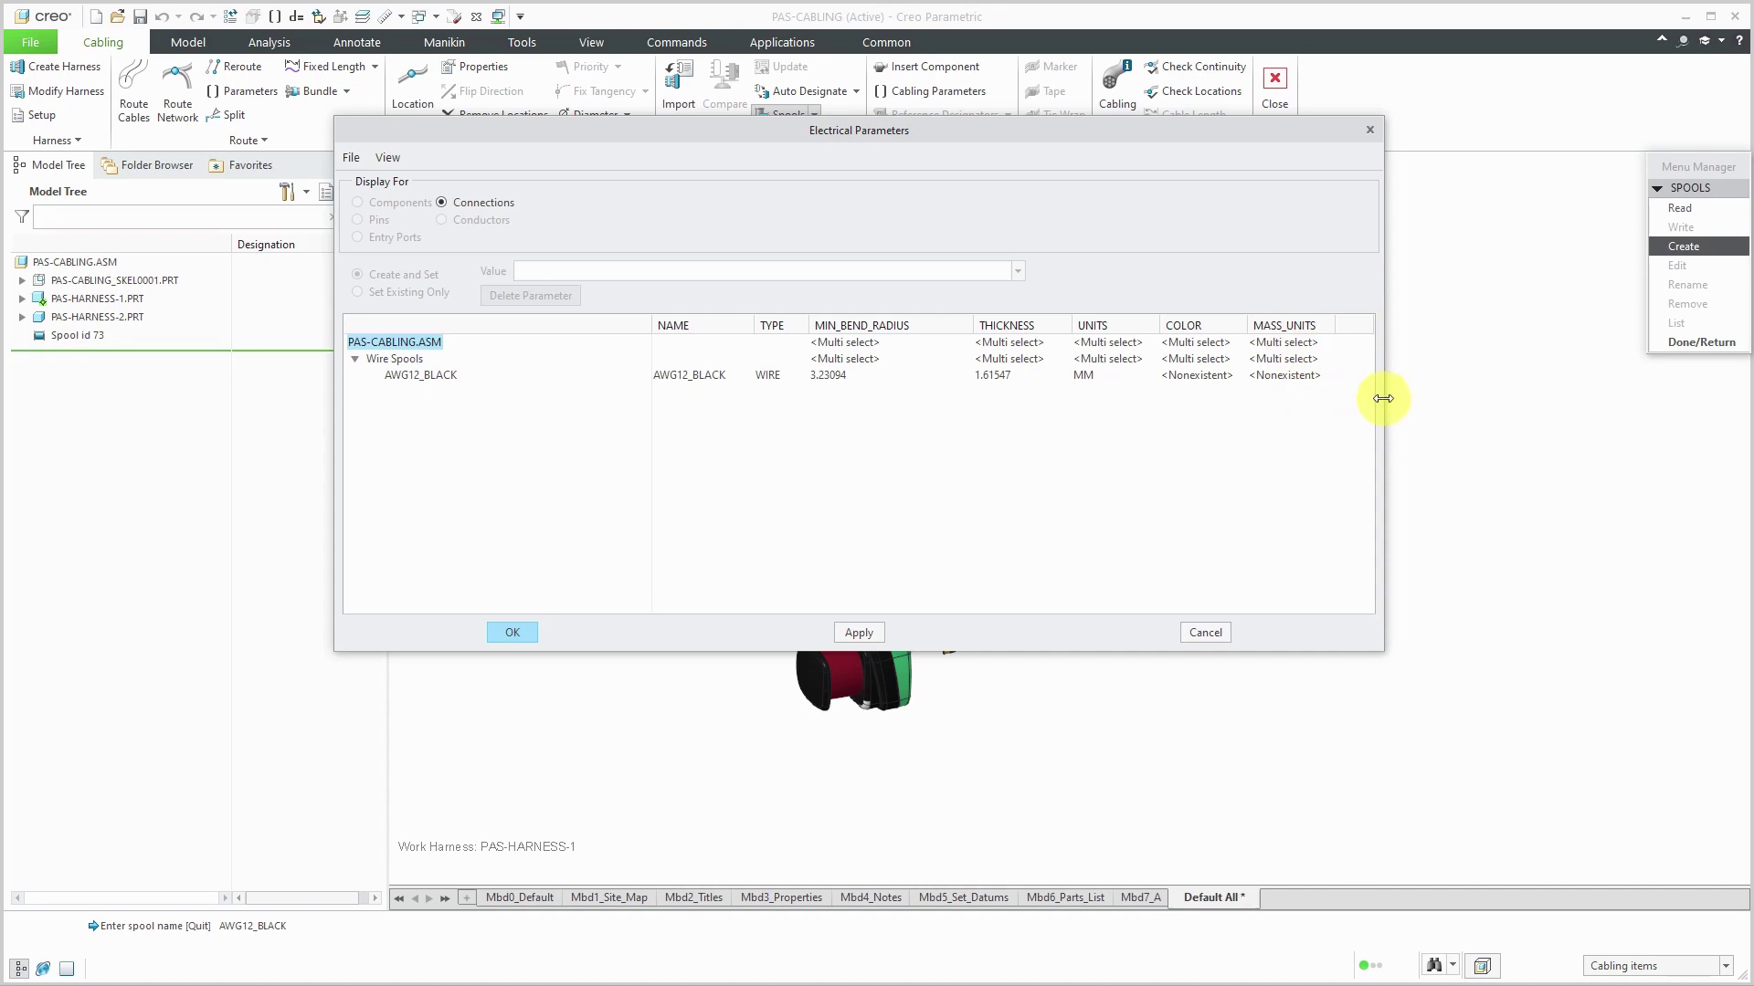
{"action": "left_click_drag", "start_coordinate": [1384, 396], "coordinate": [1525, 392]}
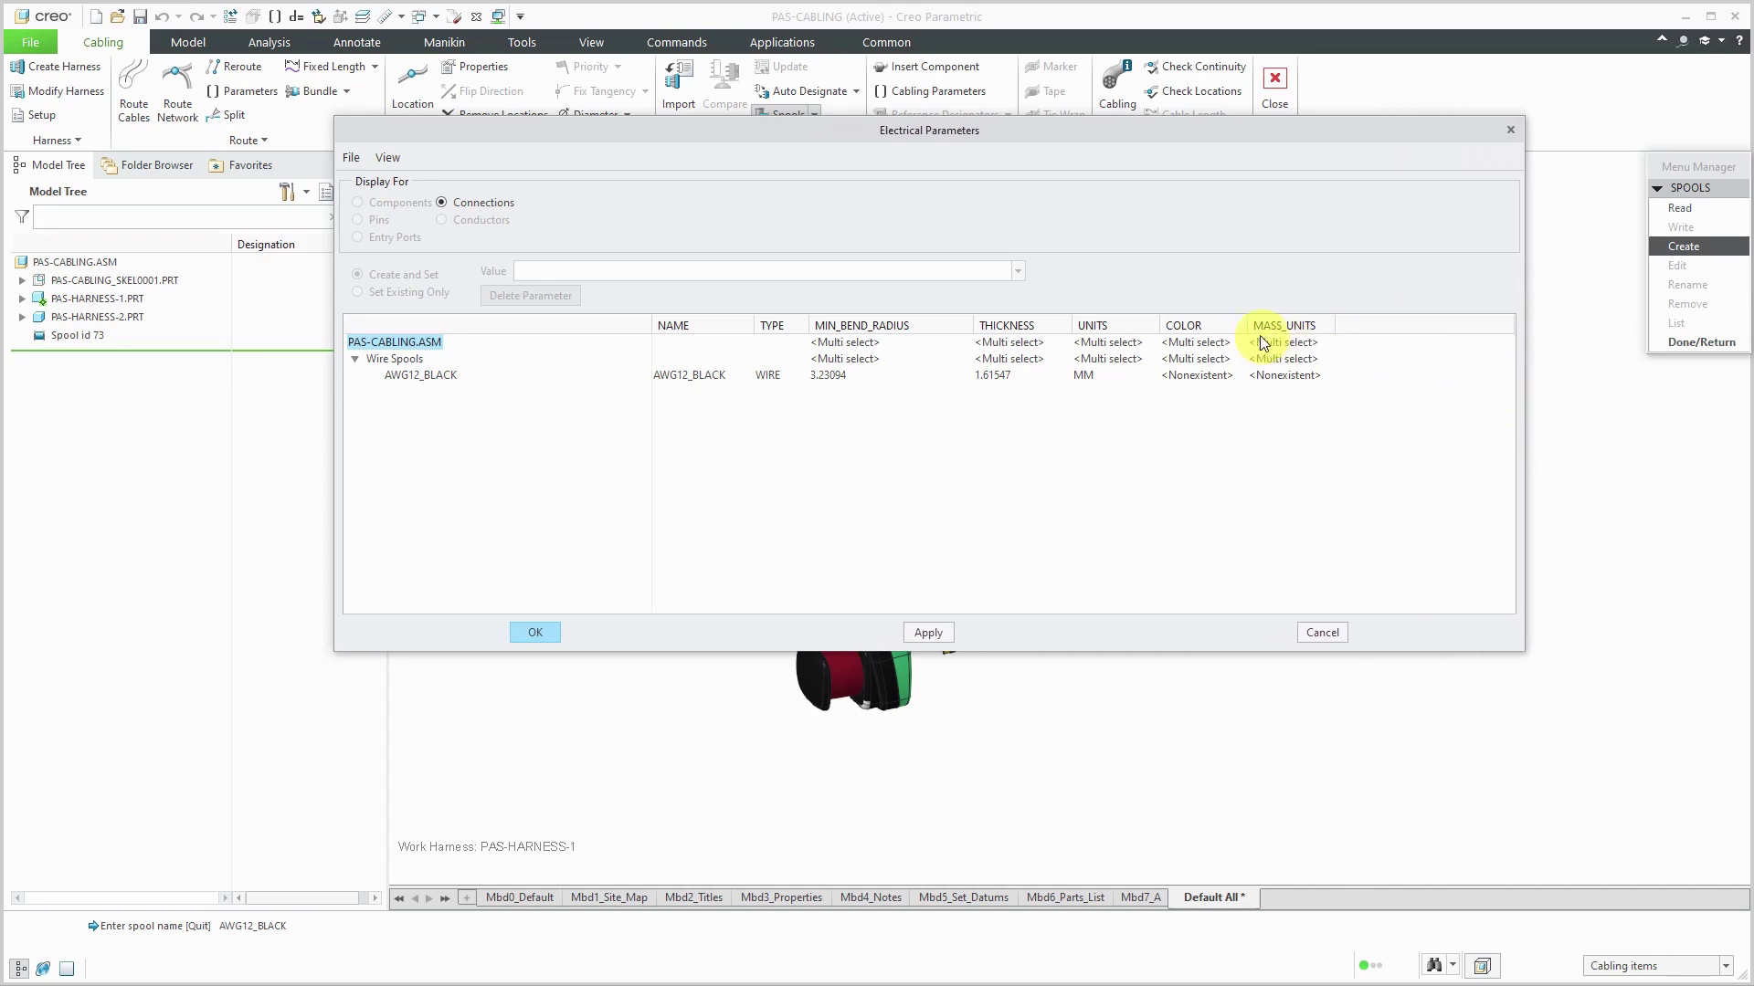
{"action": "left_click_drag", "start_coordinate": [1247, 322], "coordinate": [1274, 321]}
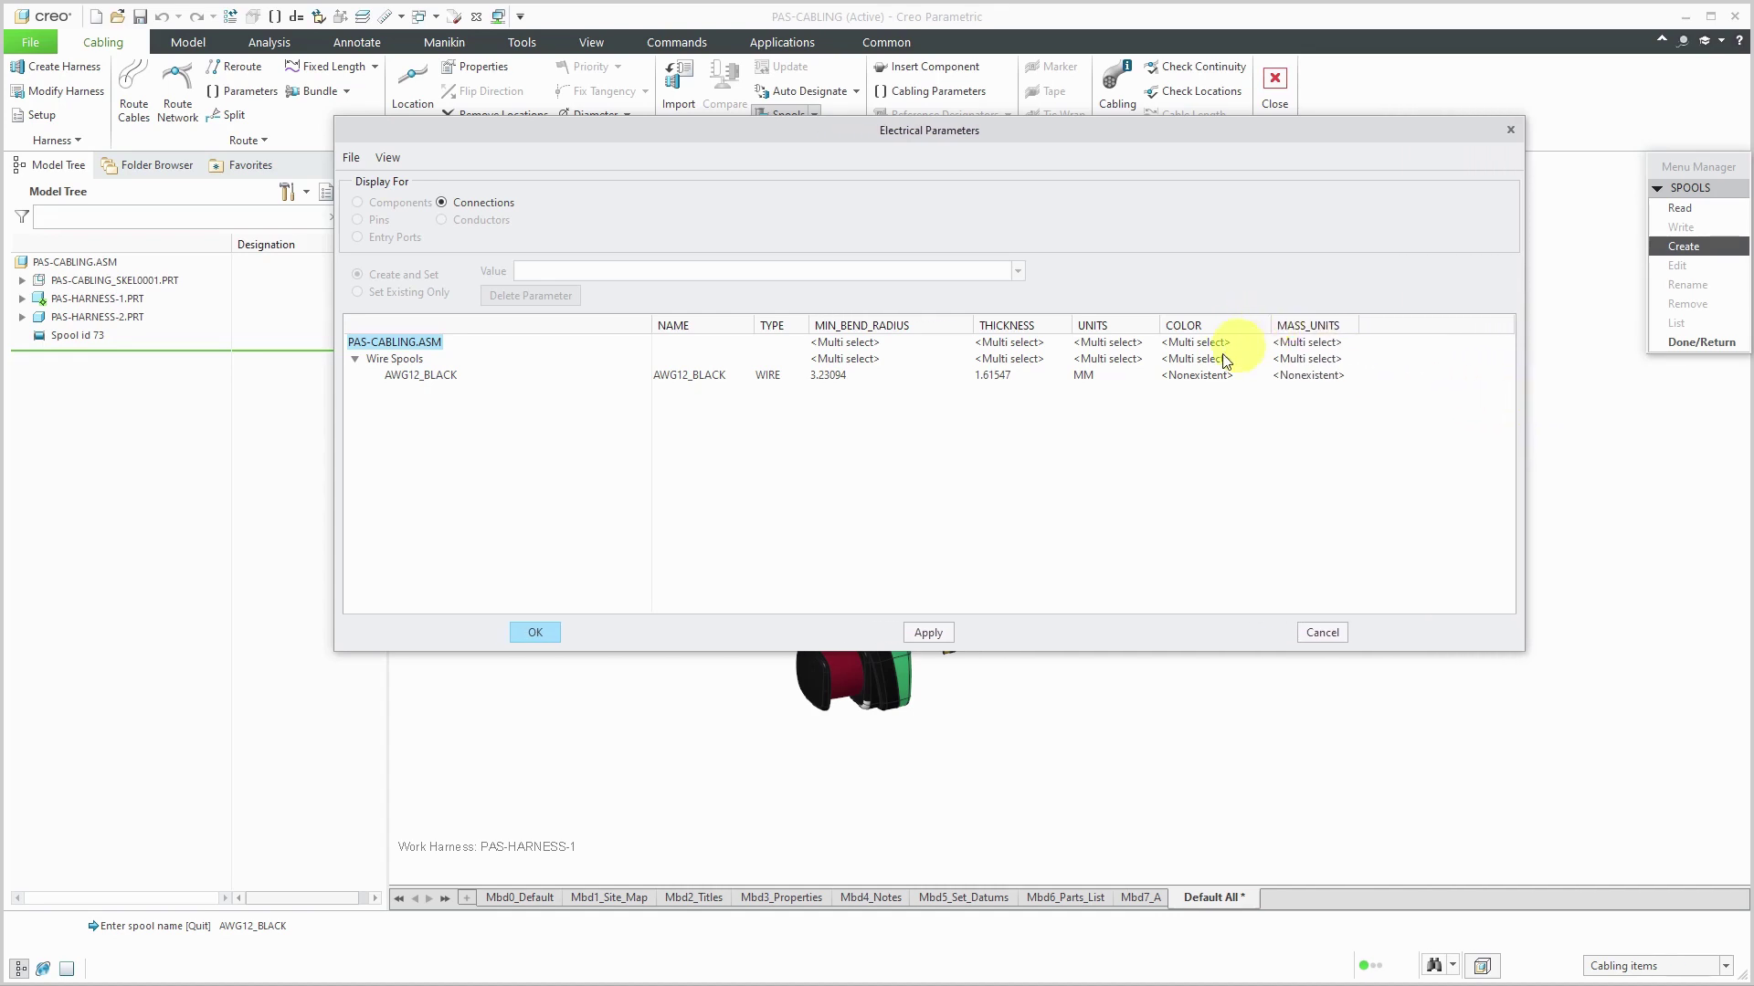
{"action": "left_click", "coordinate": [387, 156]}
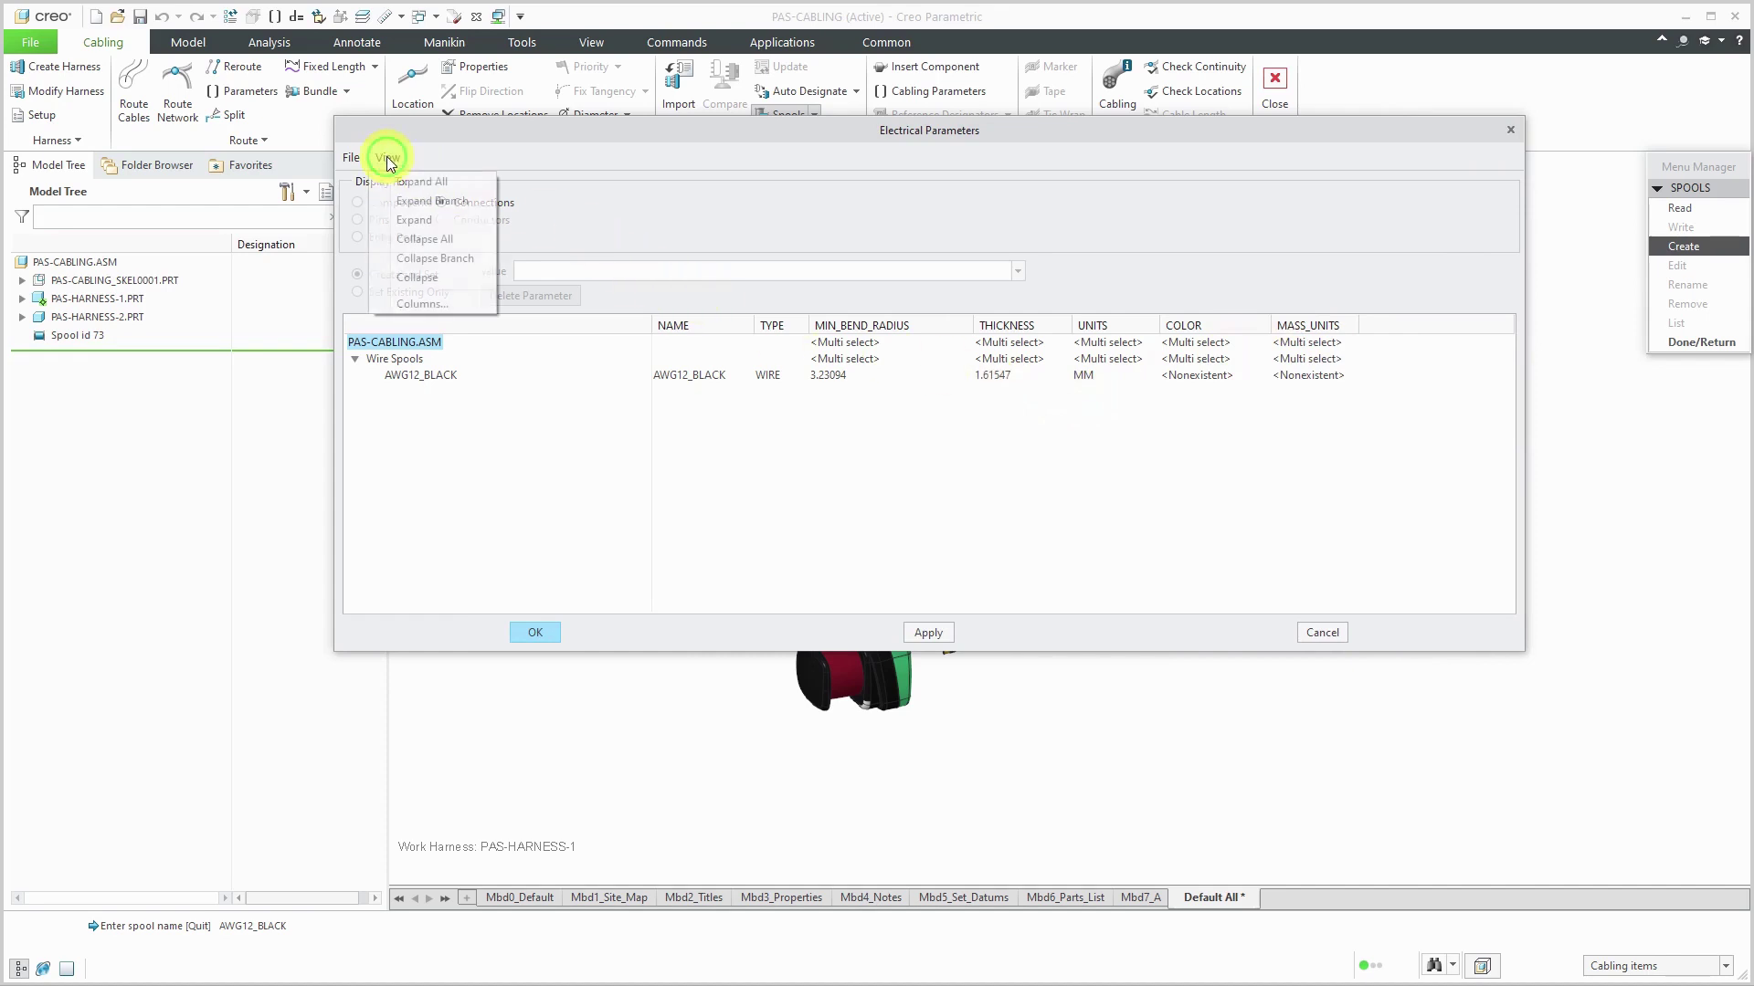
Step: In the spool table's column setup, remove COLOR from the displayed columns
{"action": "left_click", "coordinate": [415, 304]}
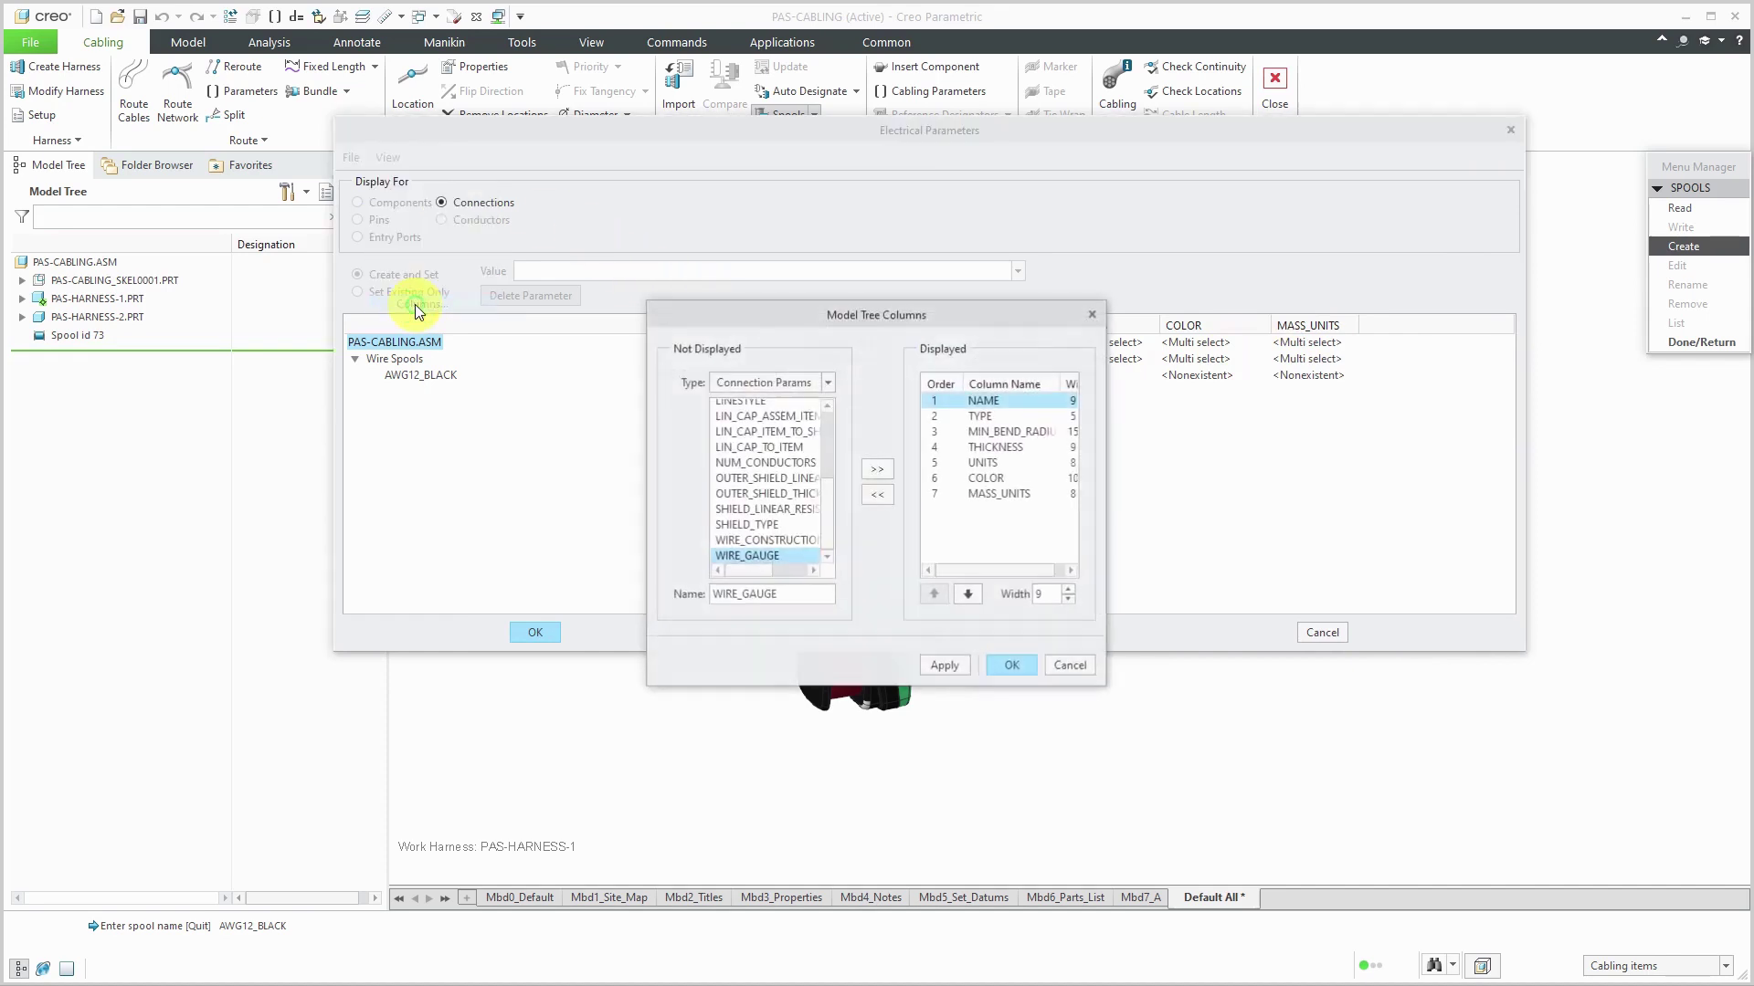
{"action": "left_click", "coordinate": [990, 479]}
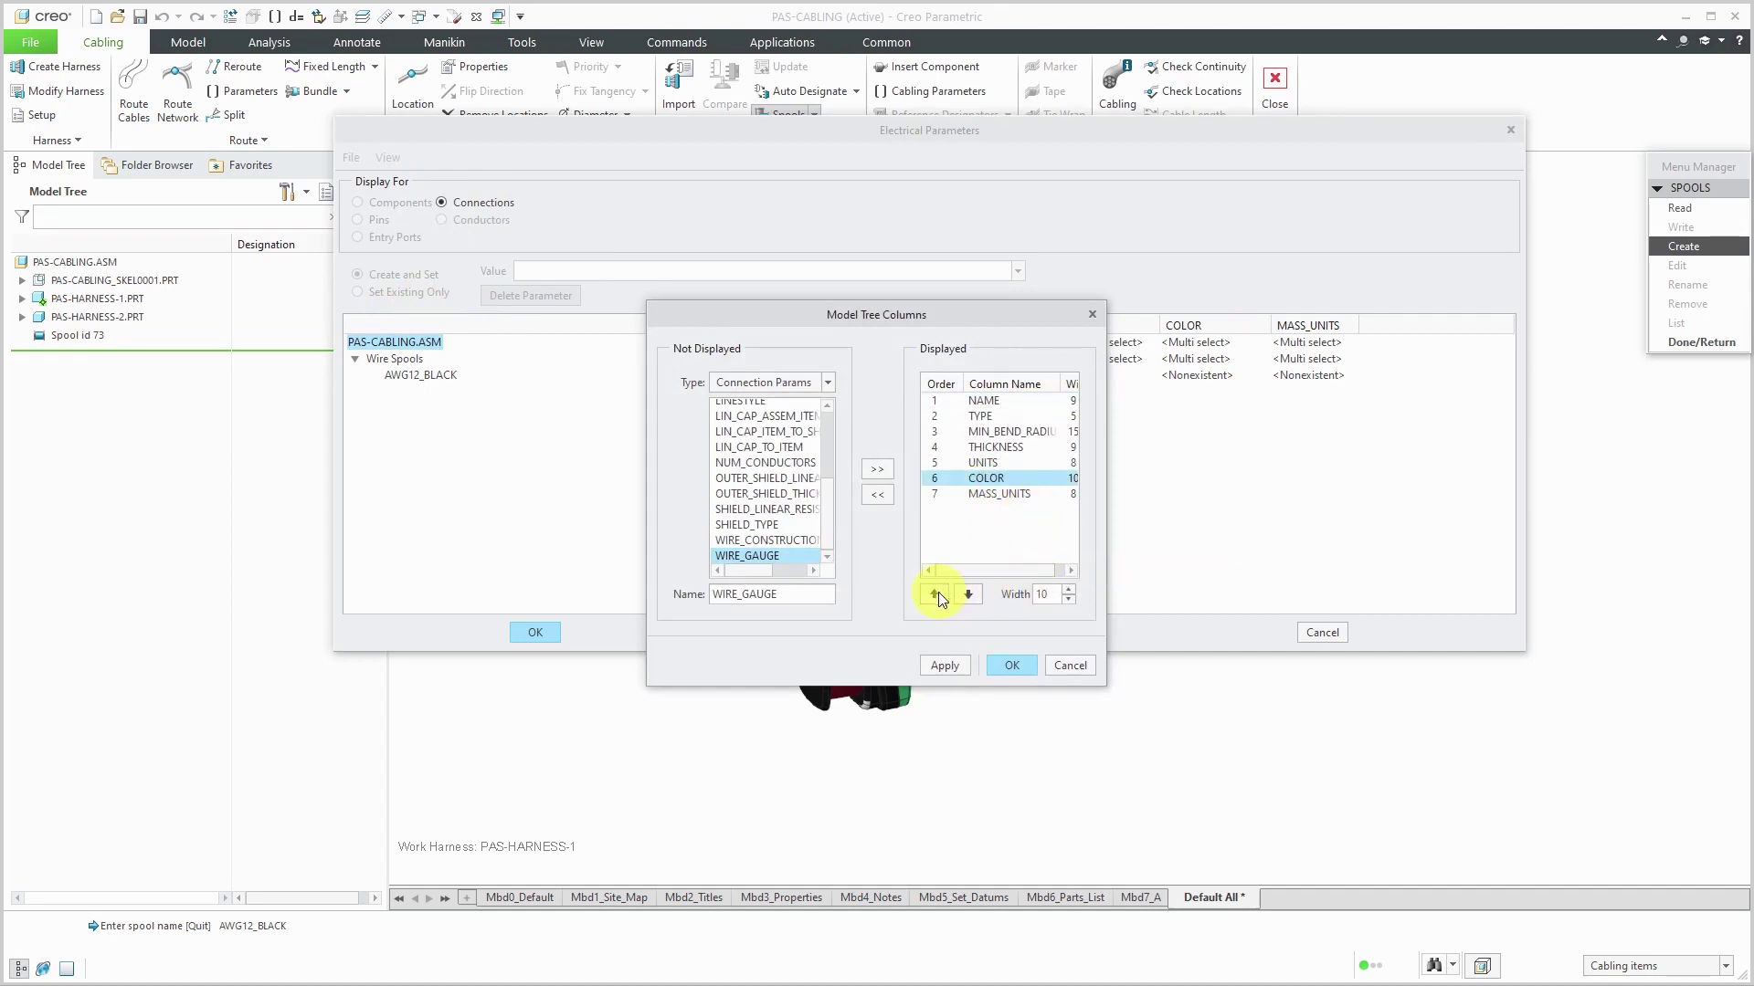
{"action": "left_click", "coordinate": [934, 594]}
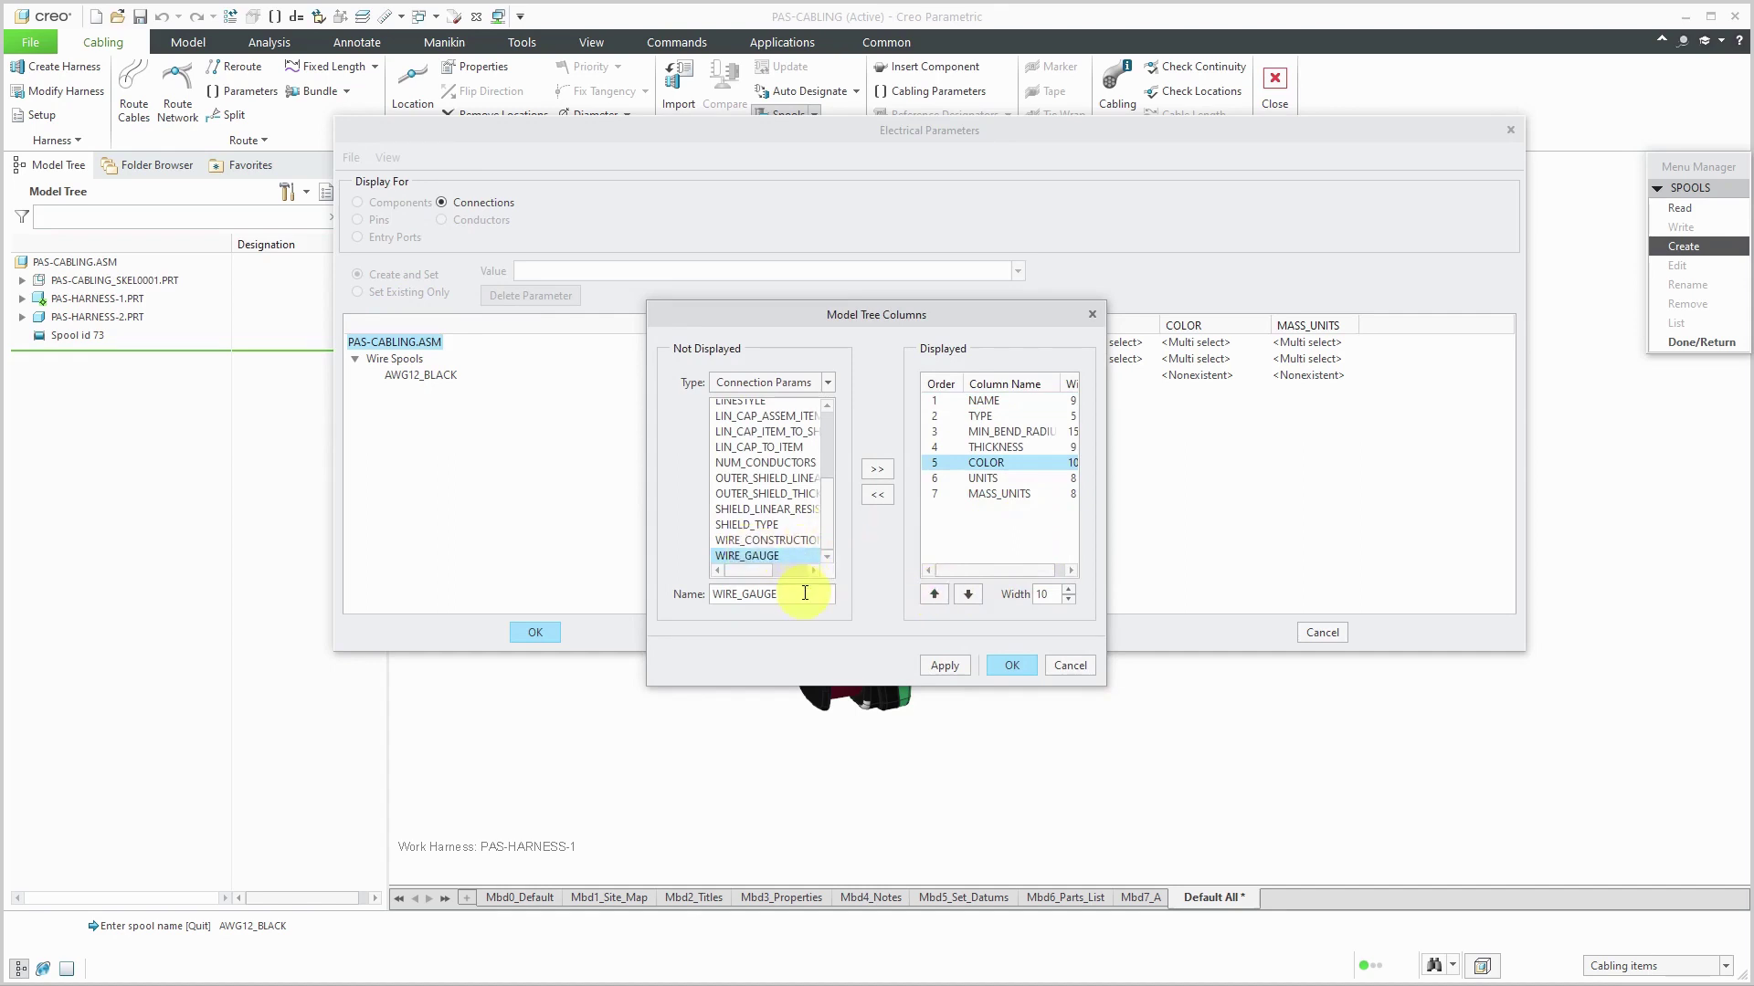
{"action": "left_click", "coordinate": [876, 495]}
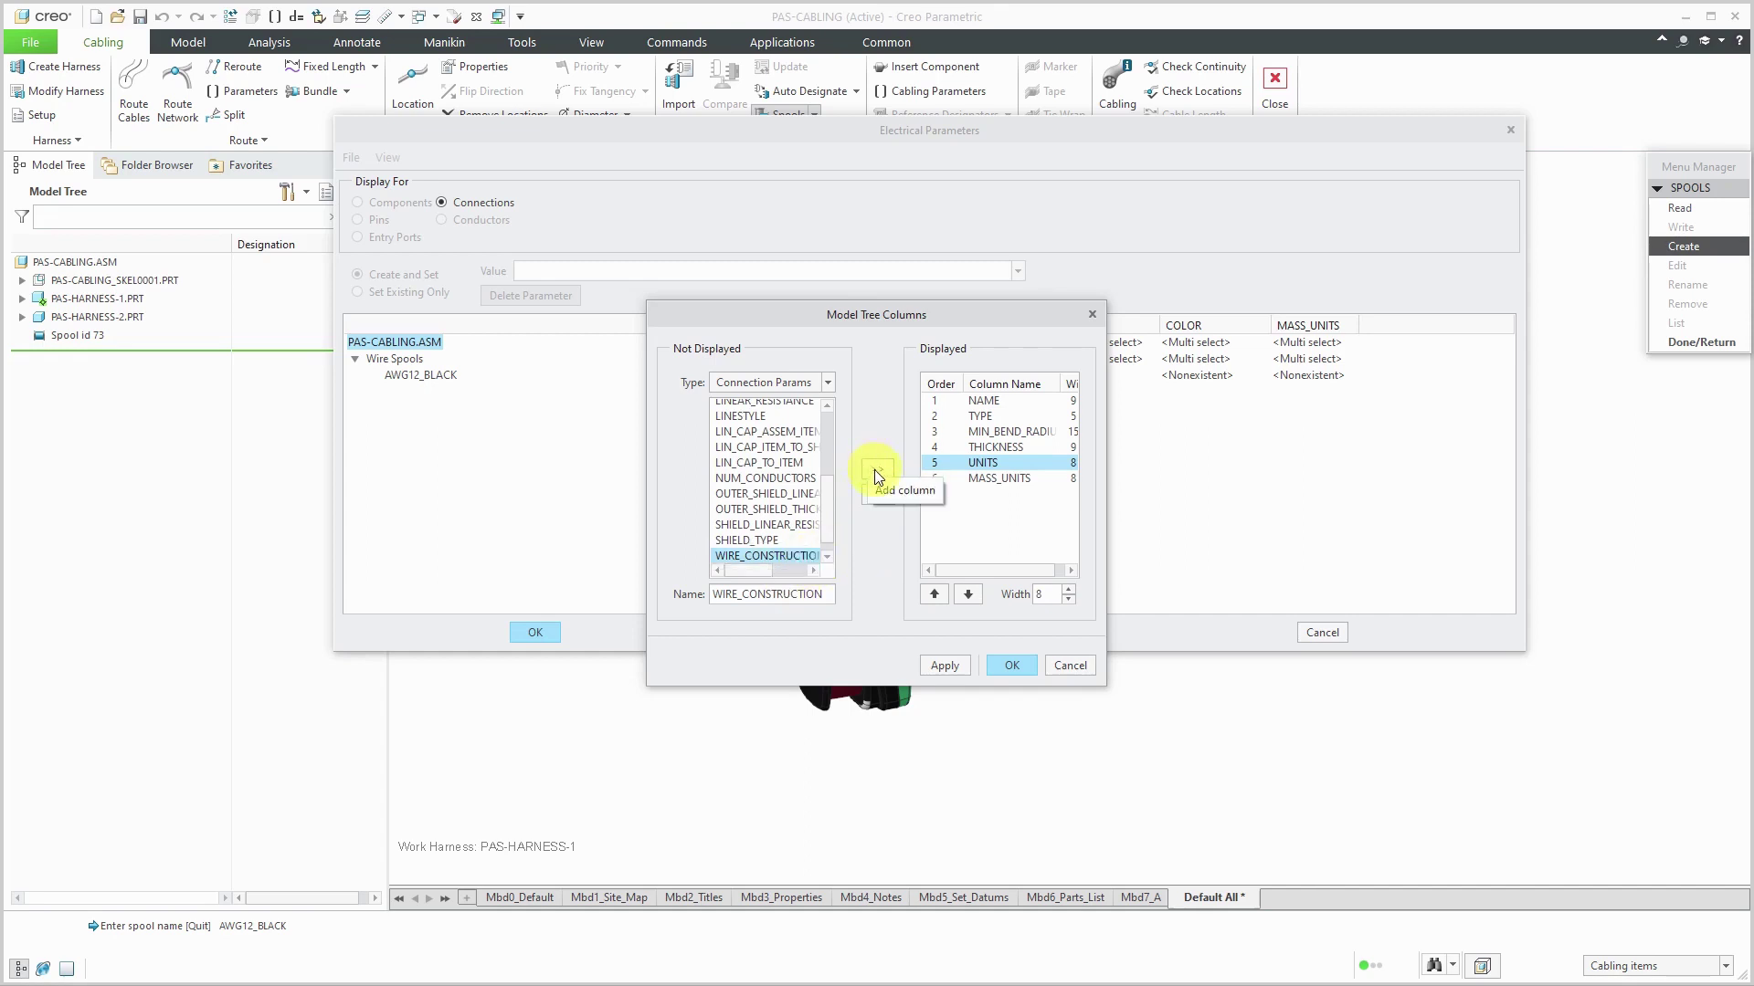
Step: Add WIRE_GAUGE as a displayed column and move it up to third position
{"action": "scroll", "coordinate": [771, 530], "scroll_direction": "down", "scroll_amount": 1}
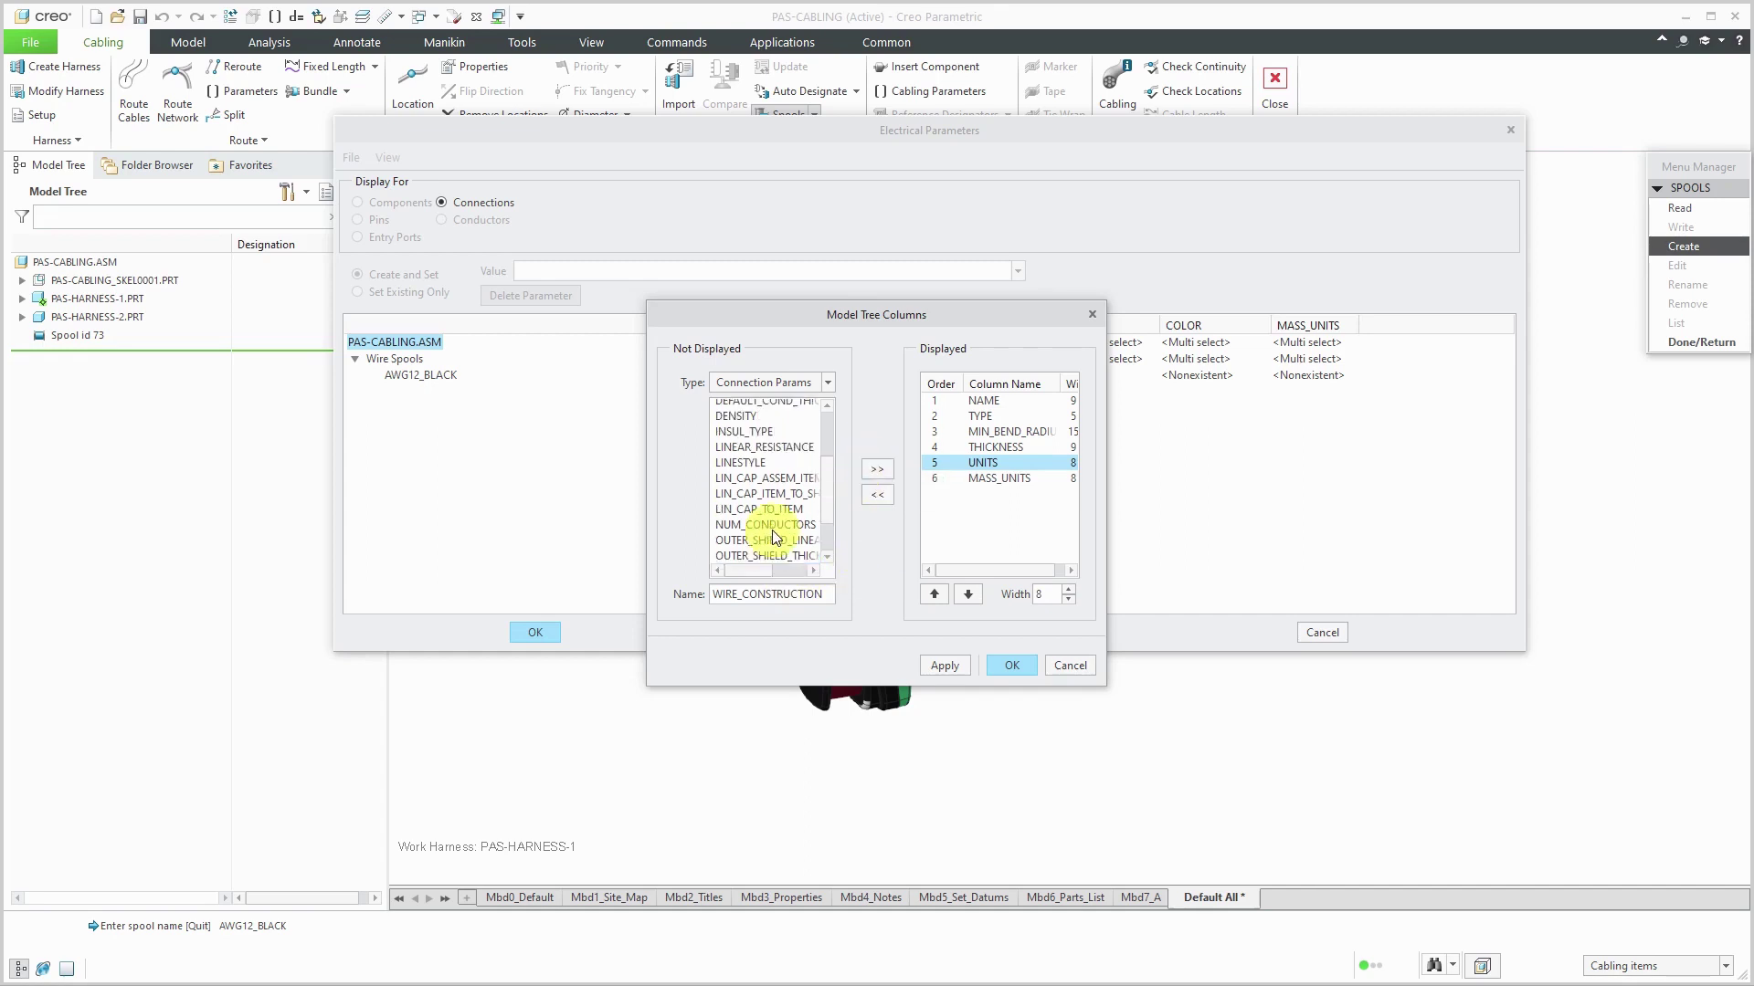
{"action": "left_click", "coordinate": [764, 556]}
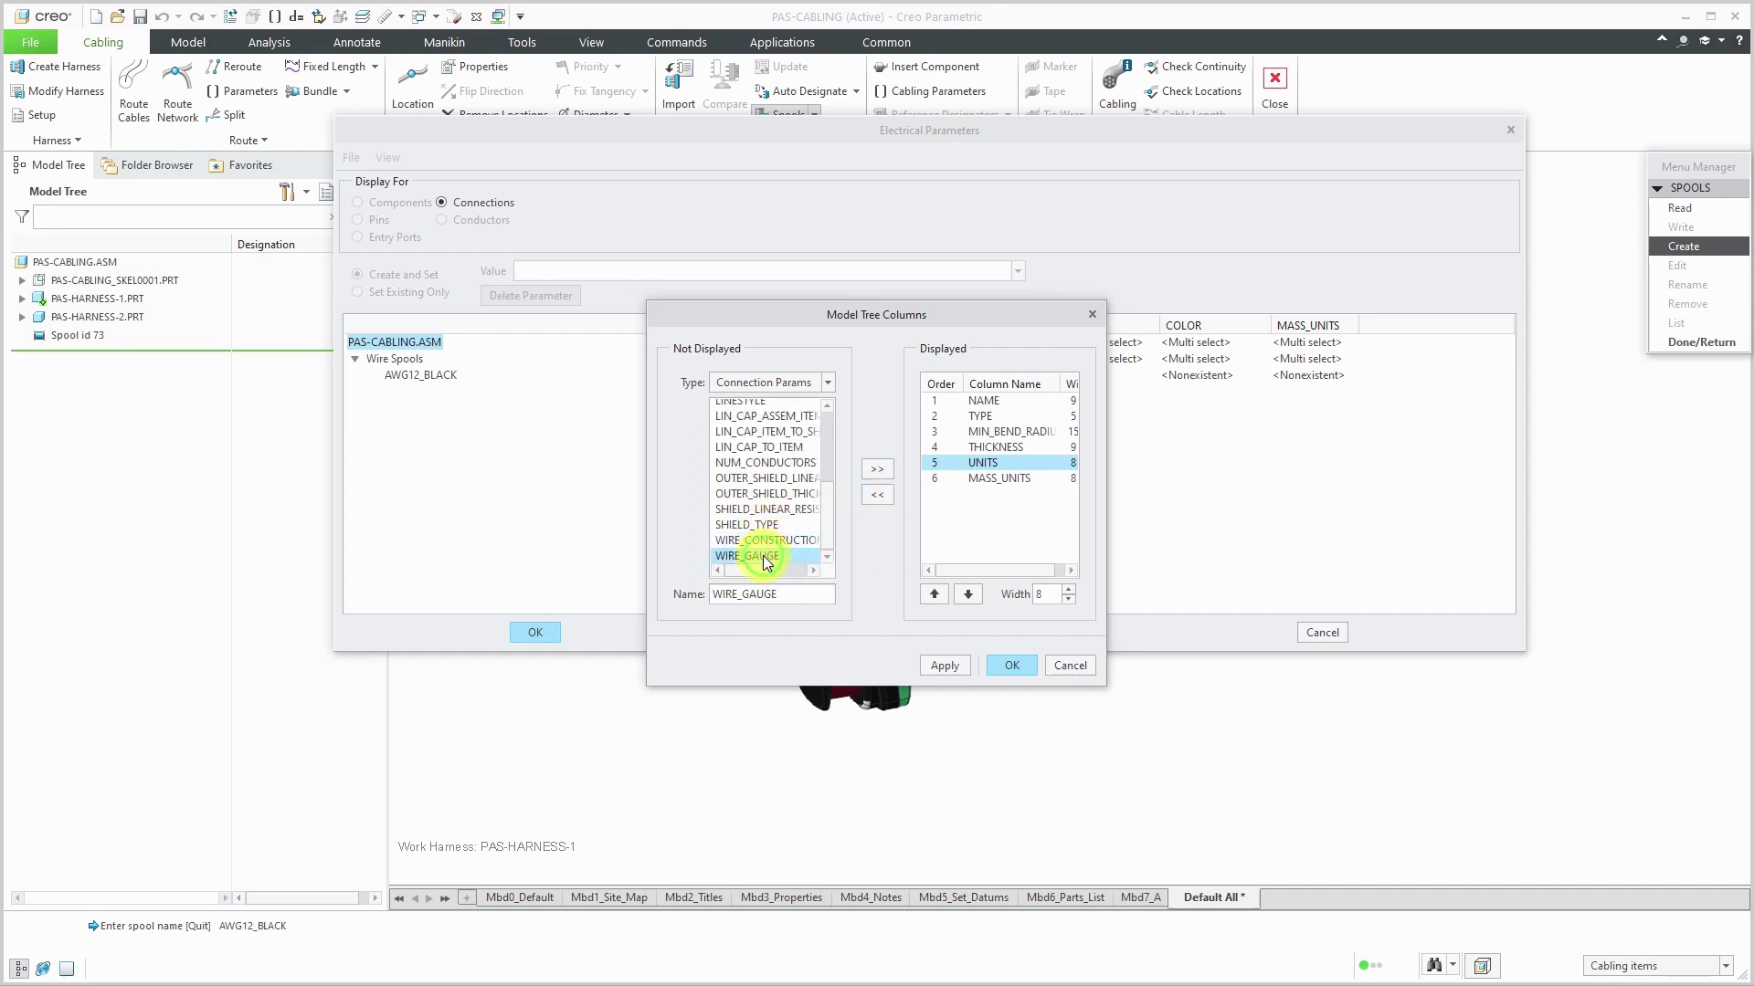
{"action": "left_click", "coordinate": [875, 471]}
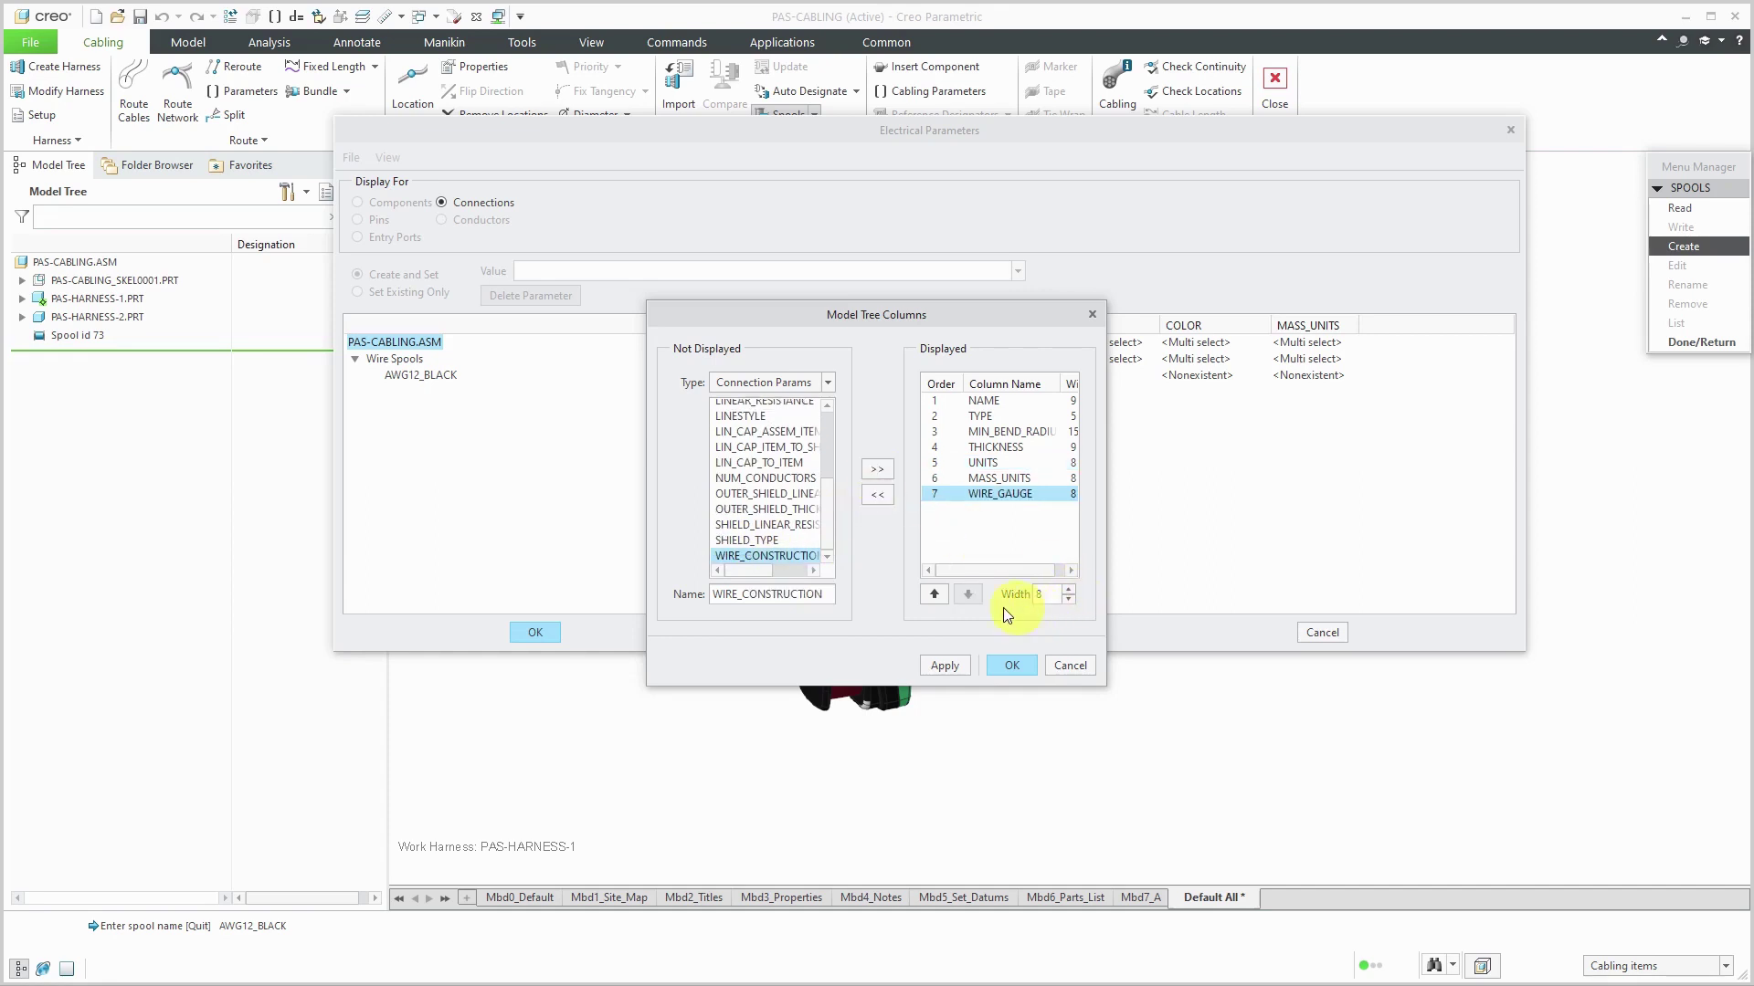
{"action": "left_click", "coordinate": [935, 594]}
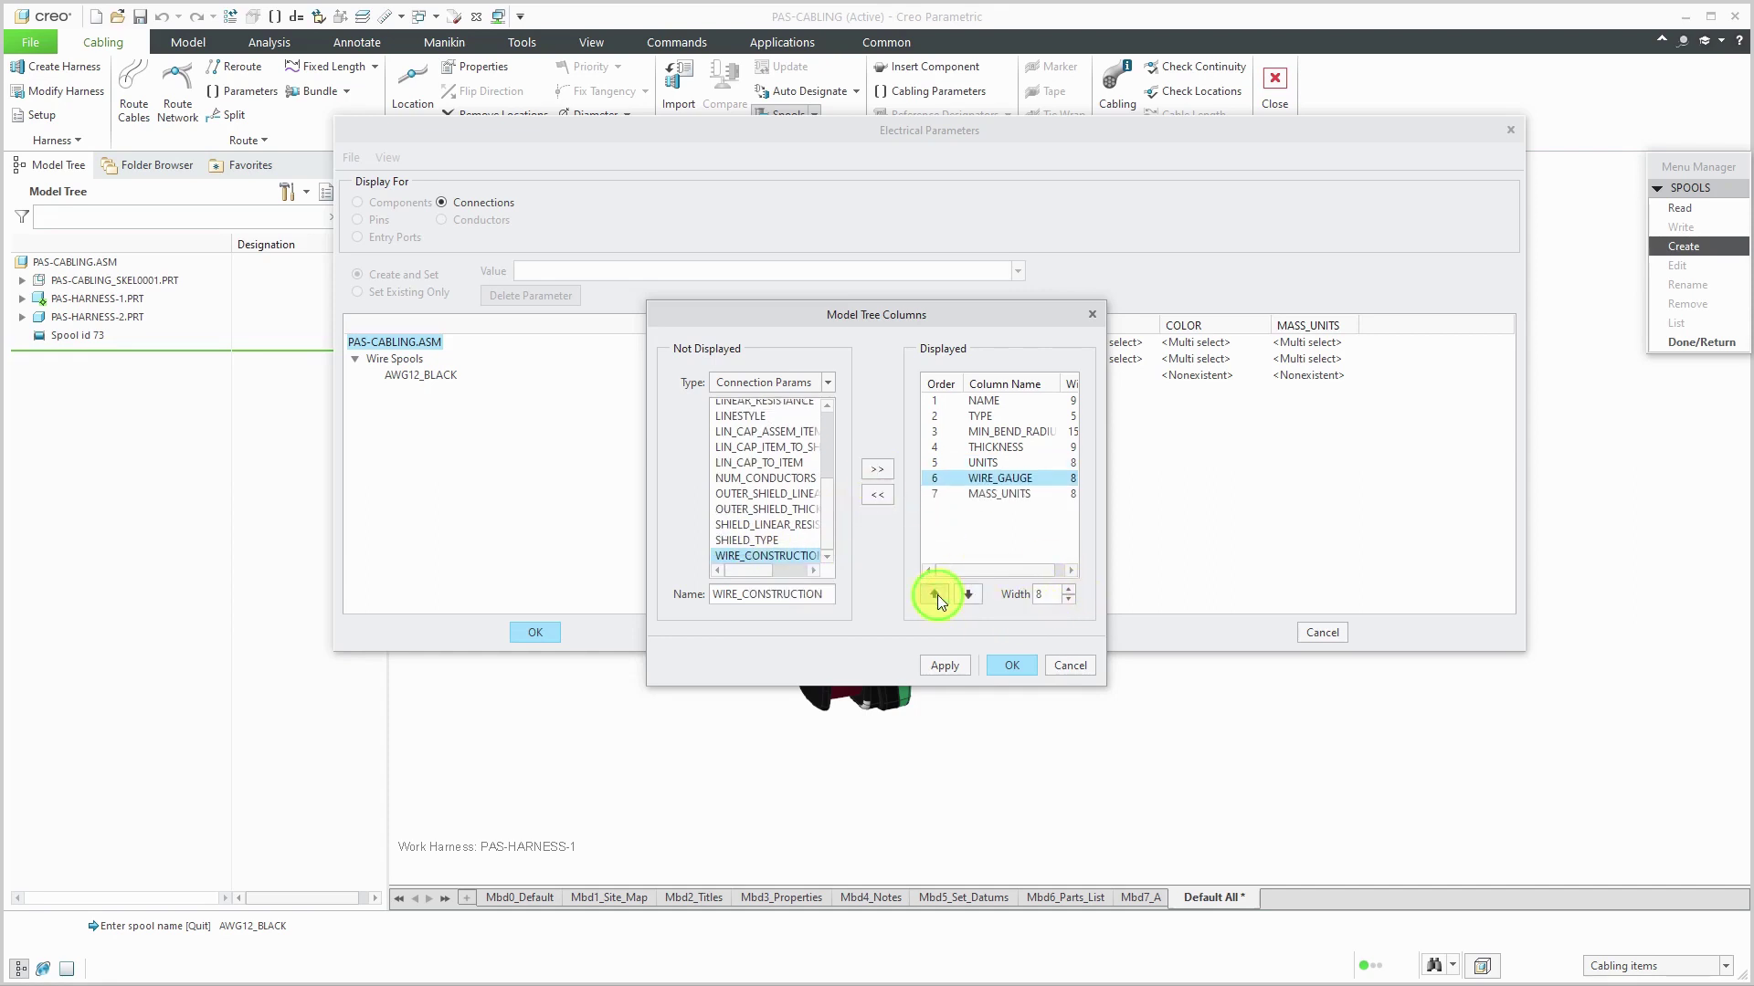
{"action": "left_click", "coordinate": [935, 595]}
{"action": "left_click", "coordinate": [935, 595]}
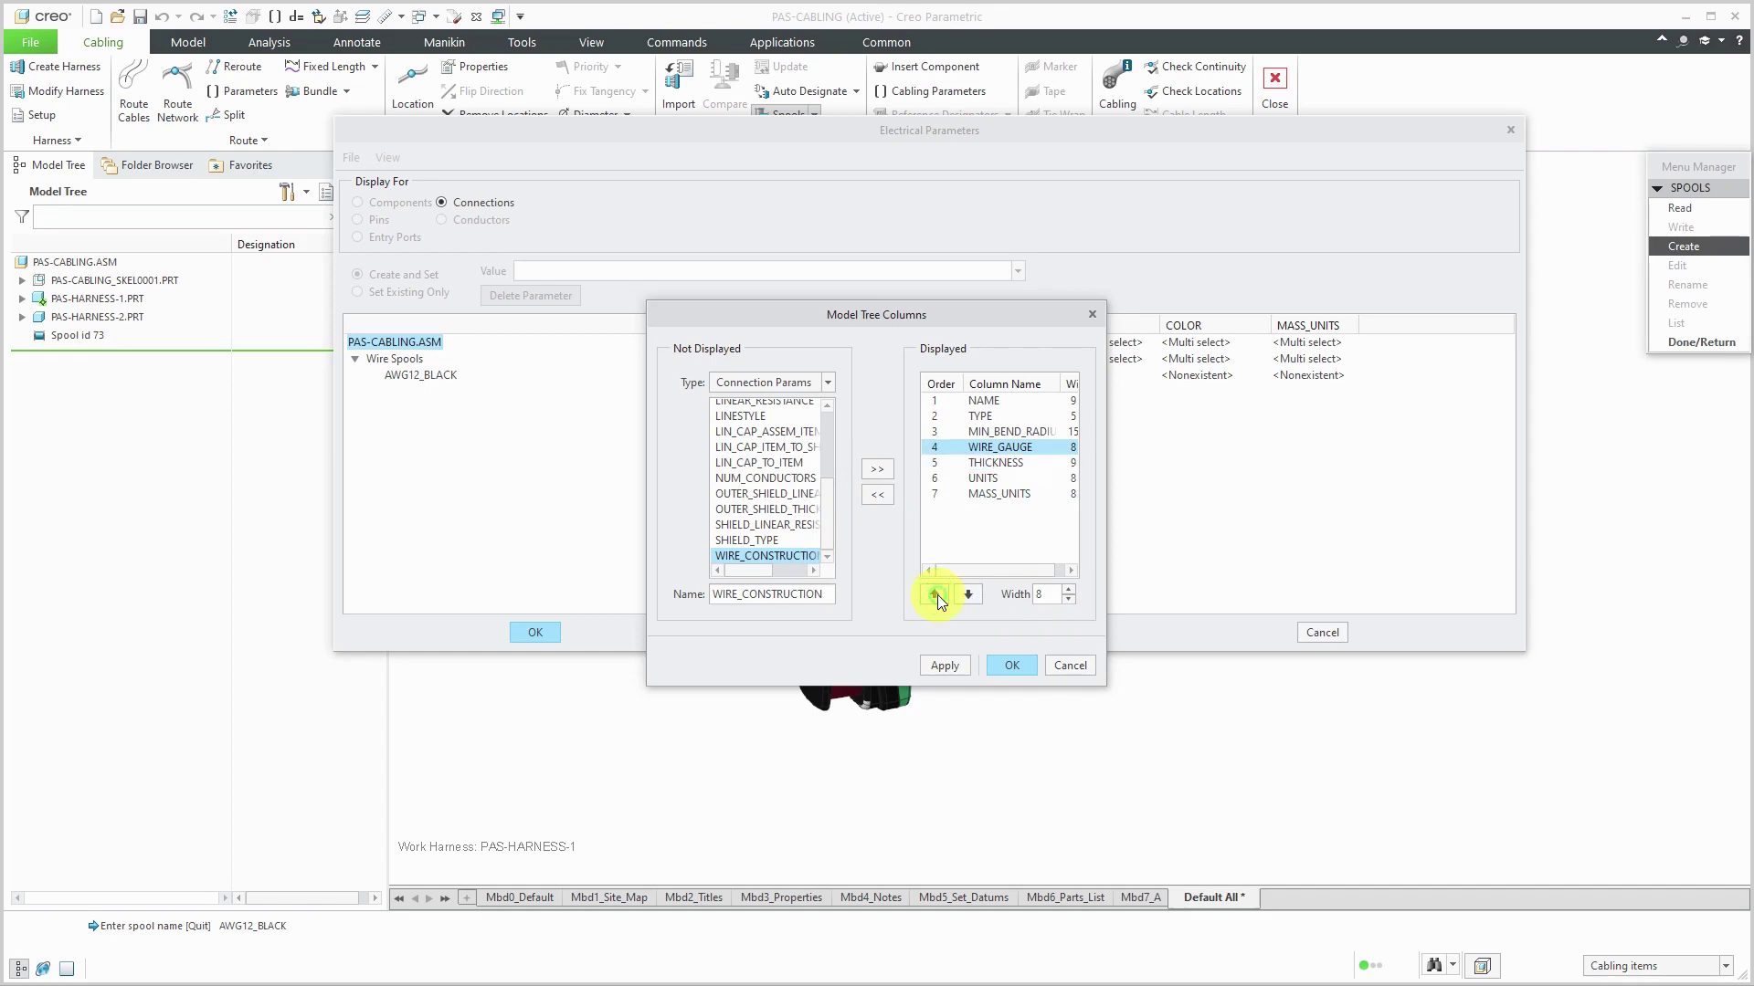
{"action": "left_click", "coordinate": [935, 595]}
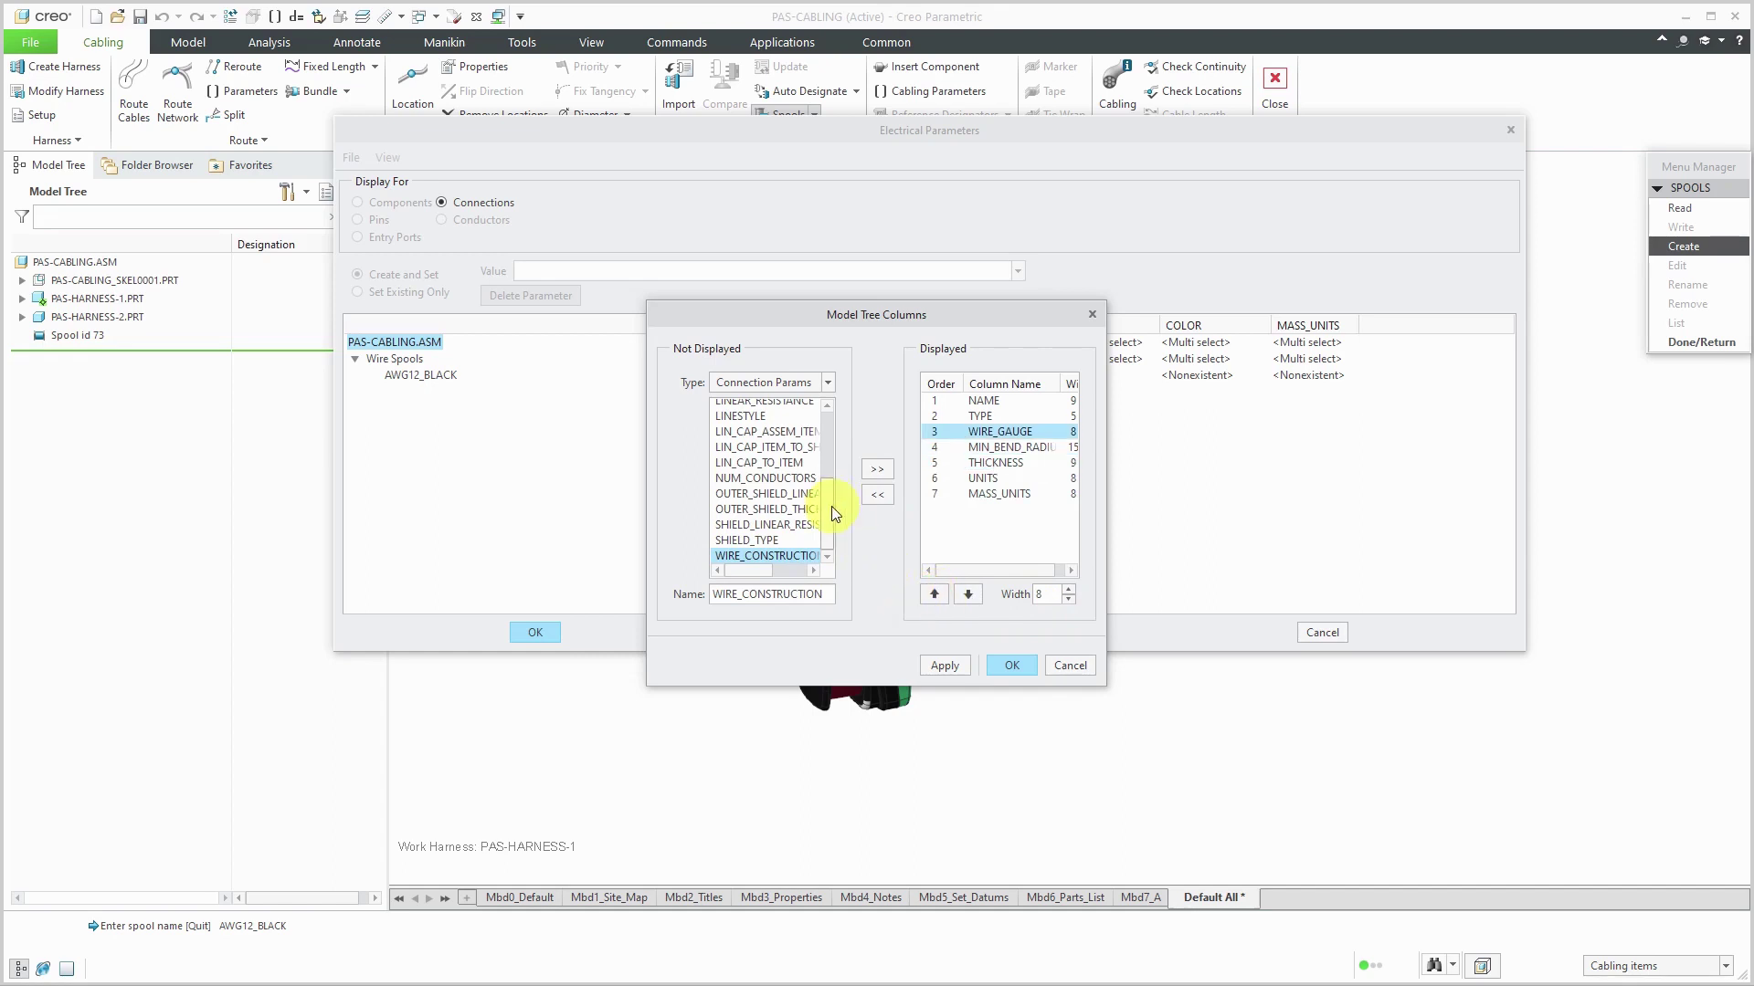
{"action": "left_click_drag", "start_coordinate": [831, 506], "coordinate": [831, 449]}
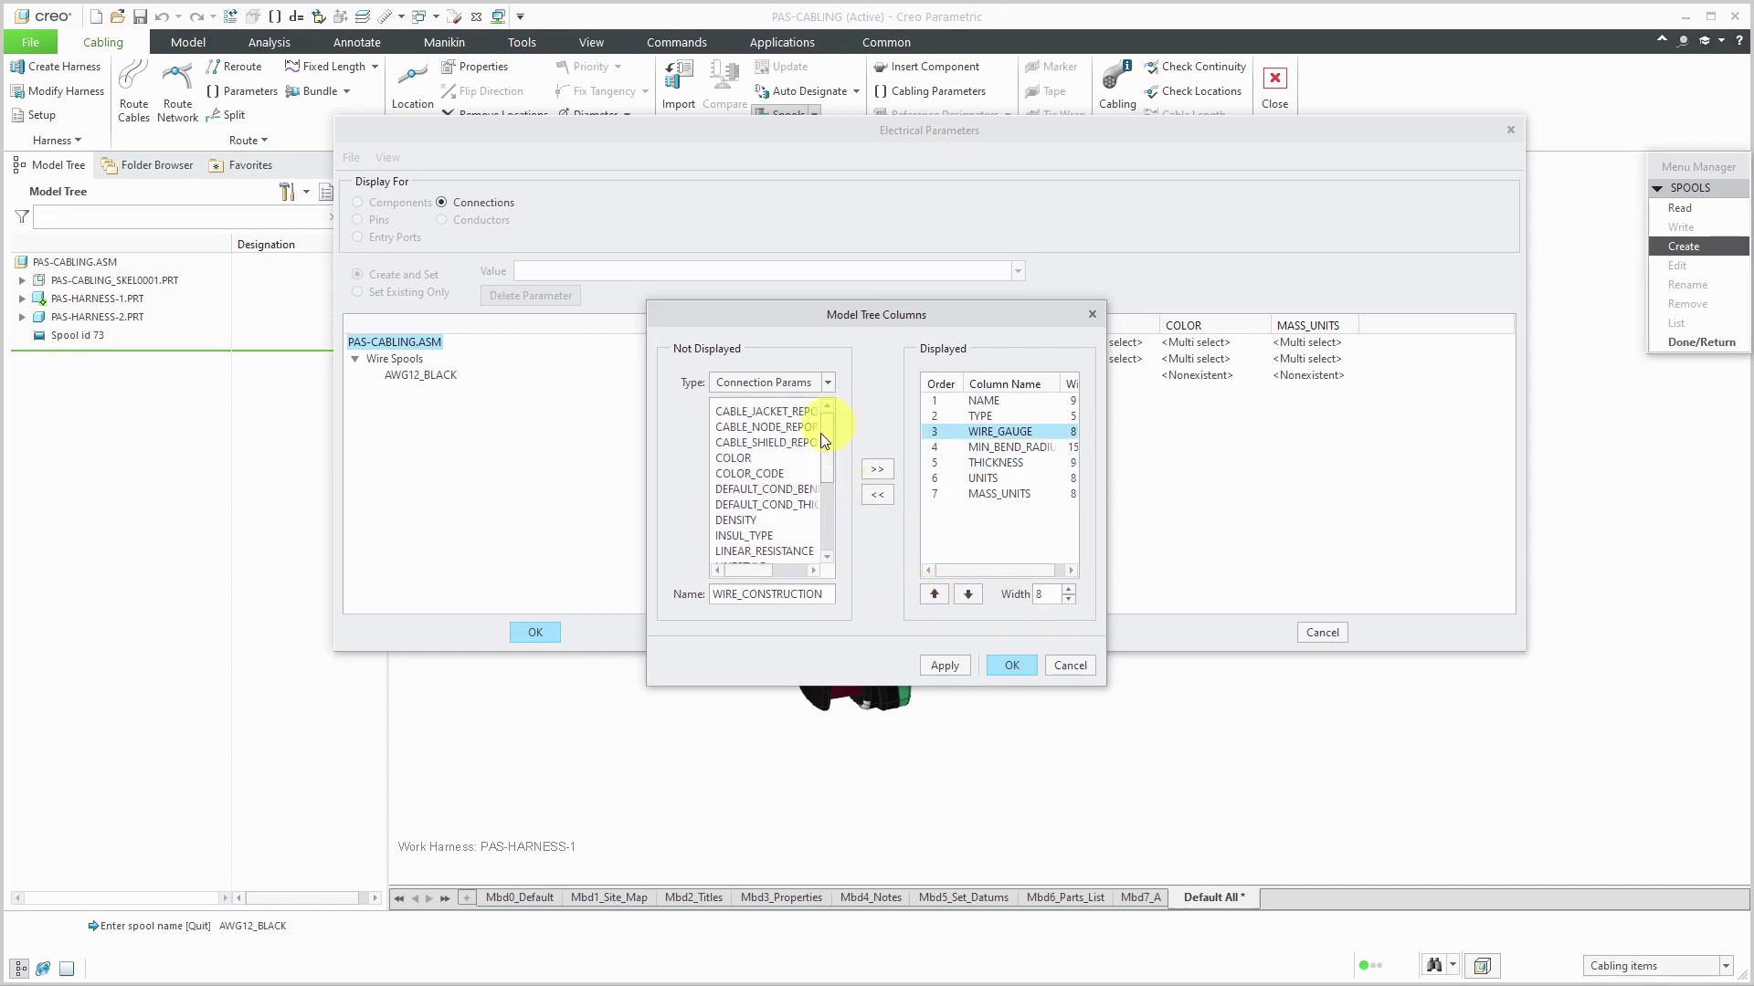
Step: Add COLOR and COLOR_CODE to the end of the displayed columns
{"action": "left_click", "coordinate": [747, 453]}
{"action": "left_click", "coordinate": [878, 471]}
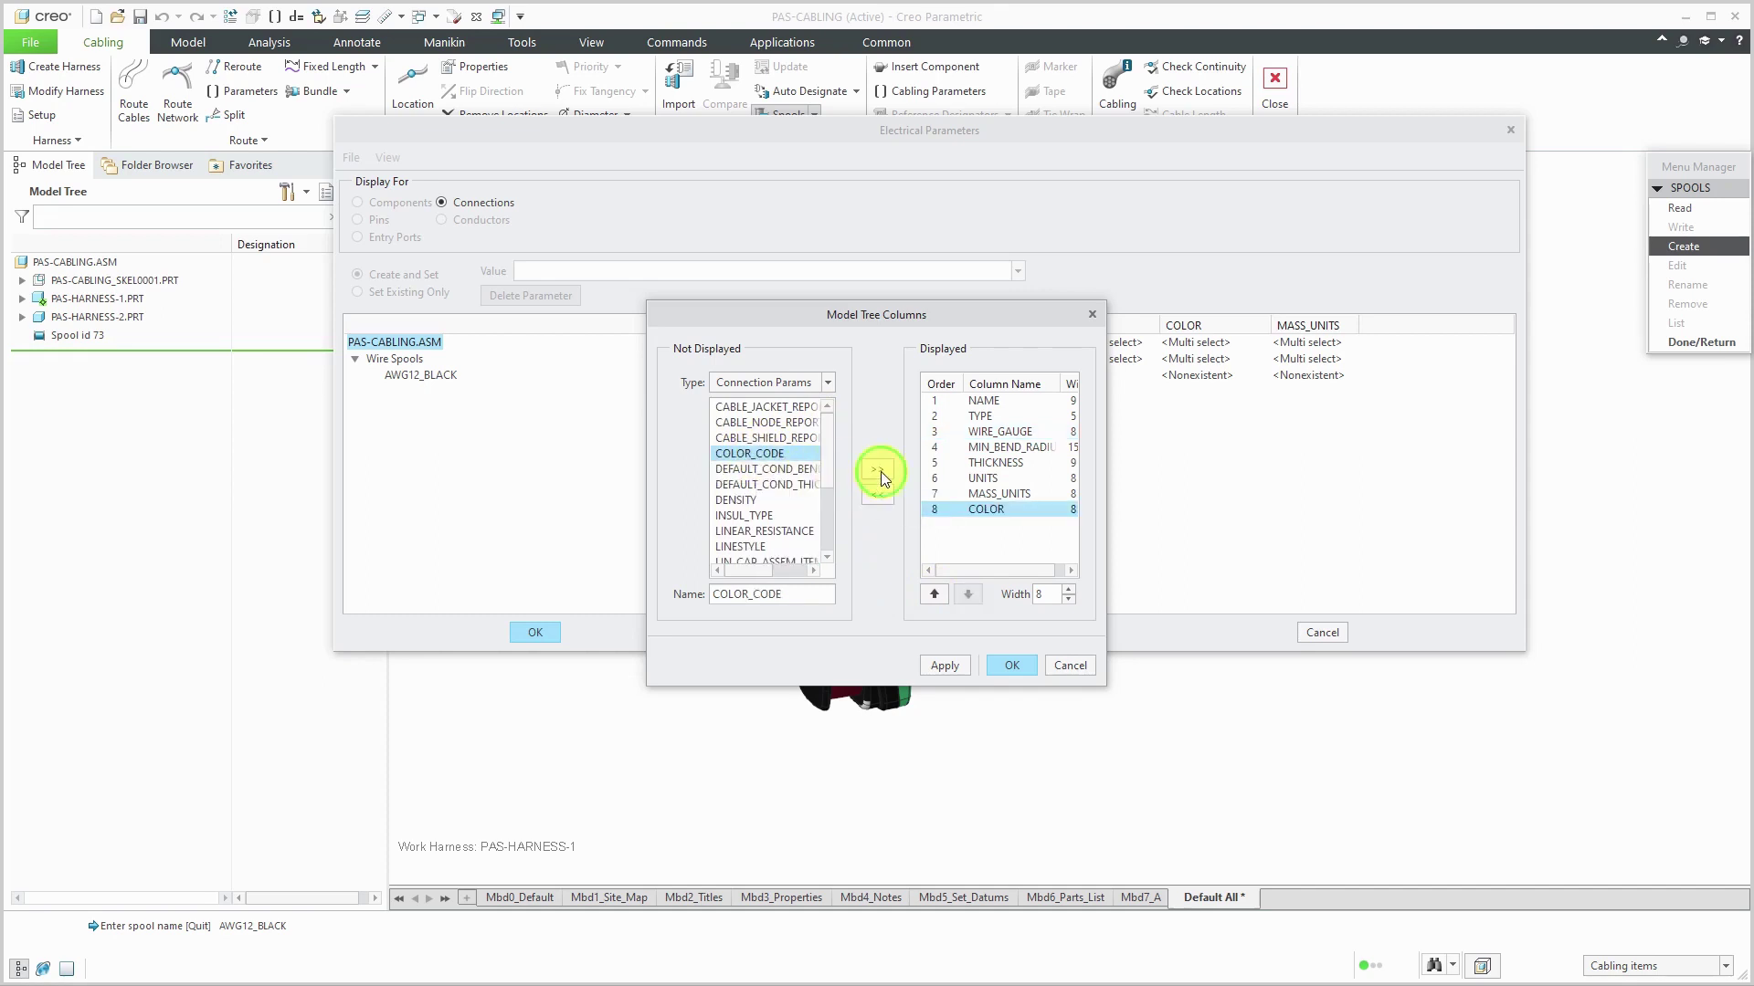
{"action": "left_click", "coordinate": [878, 471]}
{"action": "left_click", "coordinate": [1016, 528]}
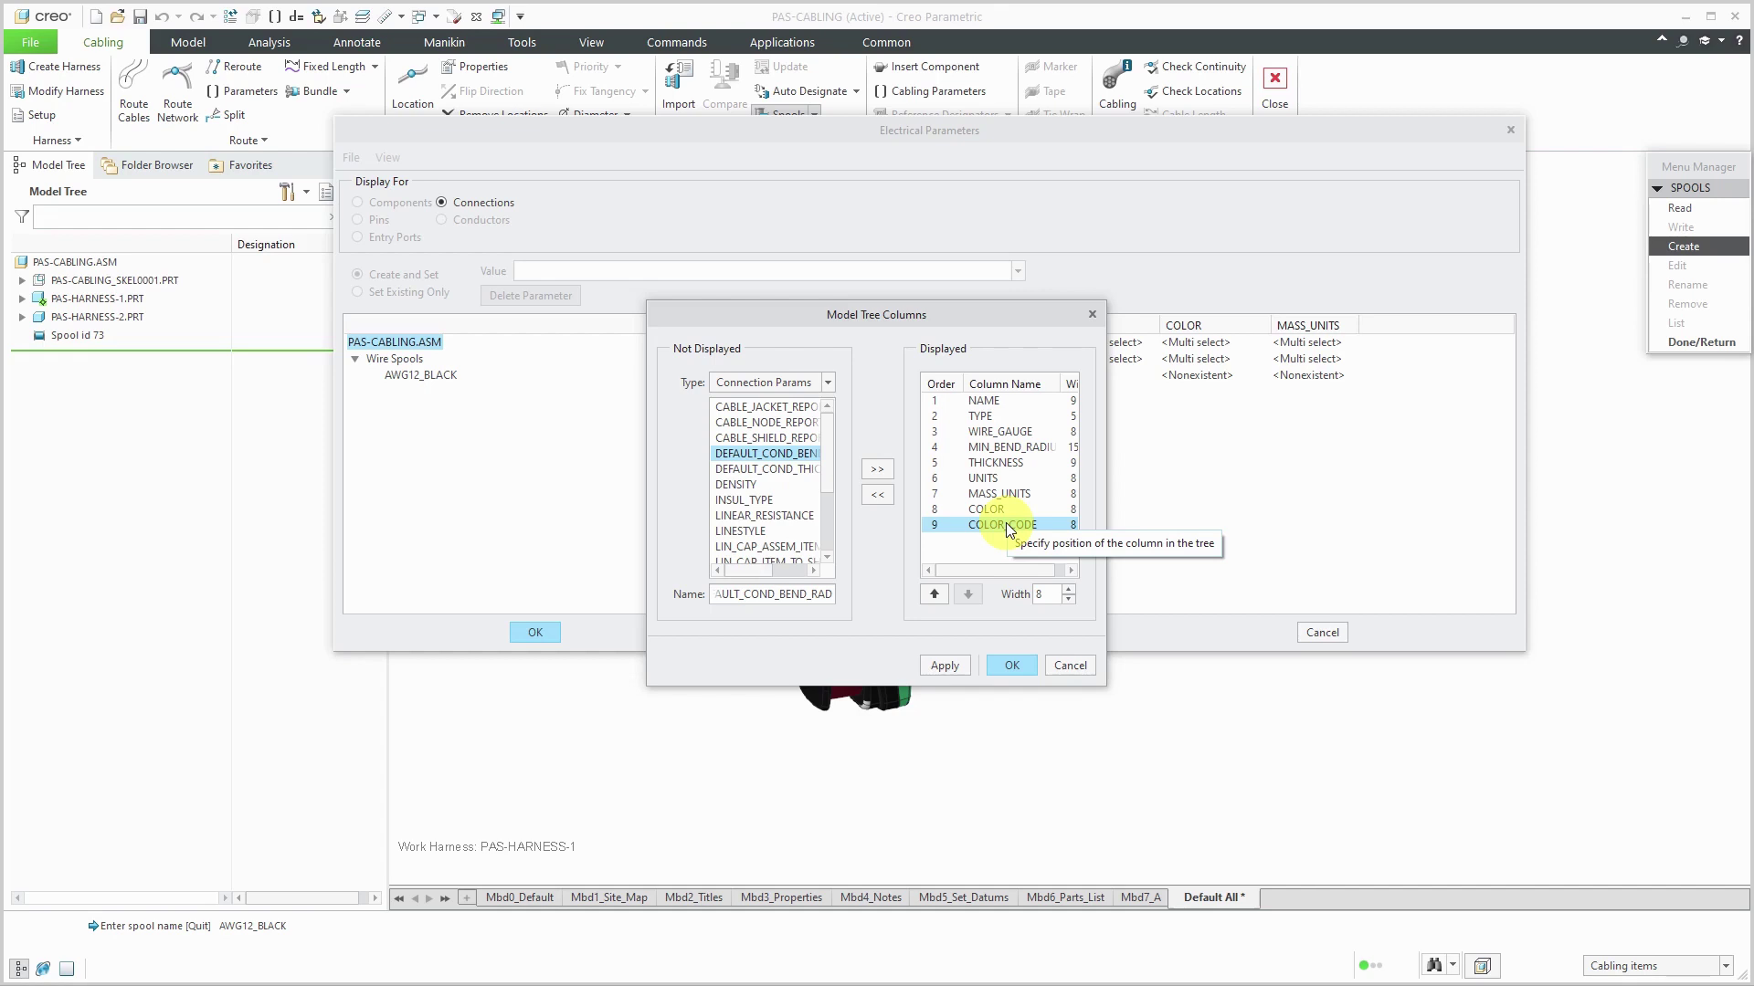
Step: Add DENSITY to the displayed spool columns
{"action": "left_click", "coordinate": [738, 485]}
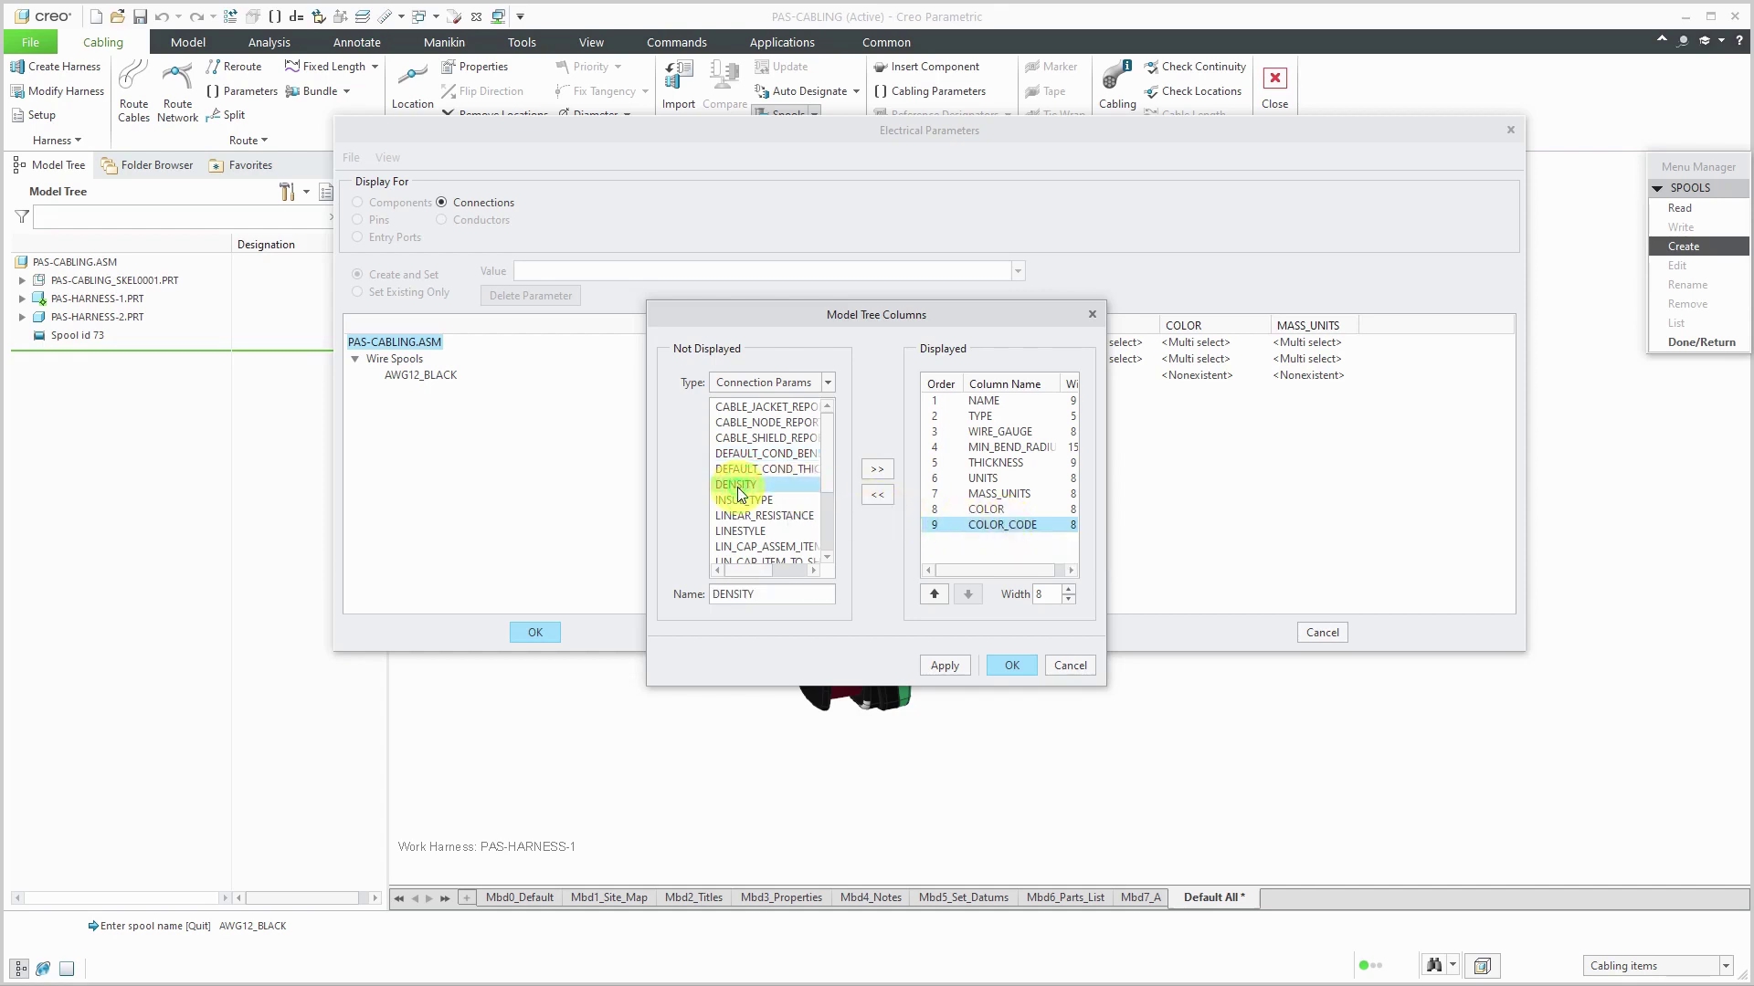
{"action": "left_click", "coordinate": [874, 468]}
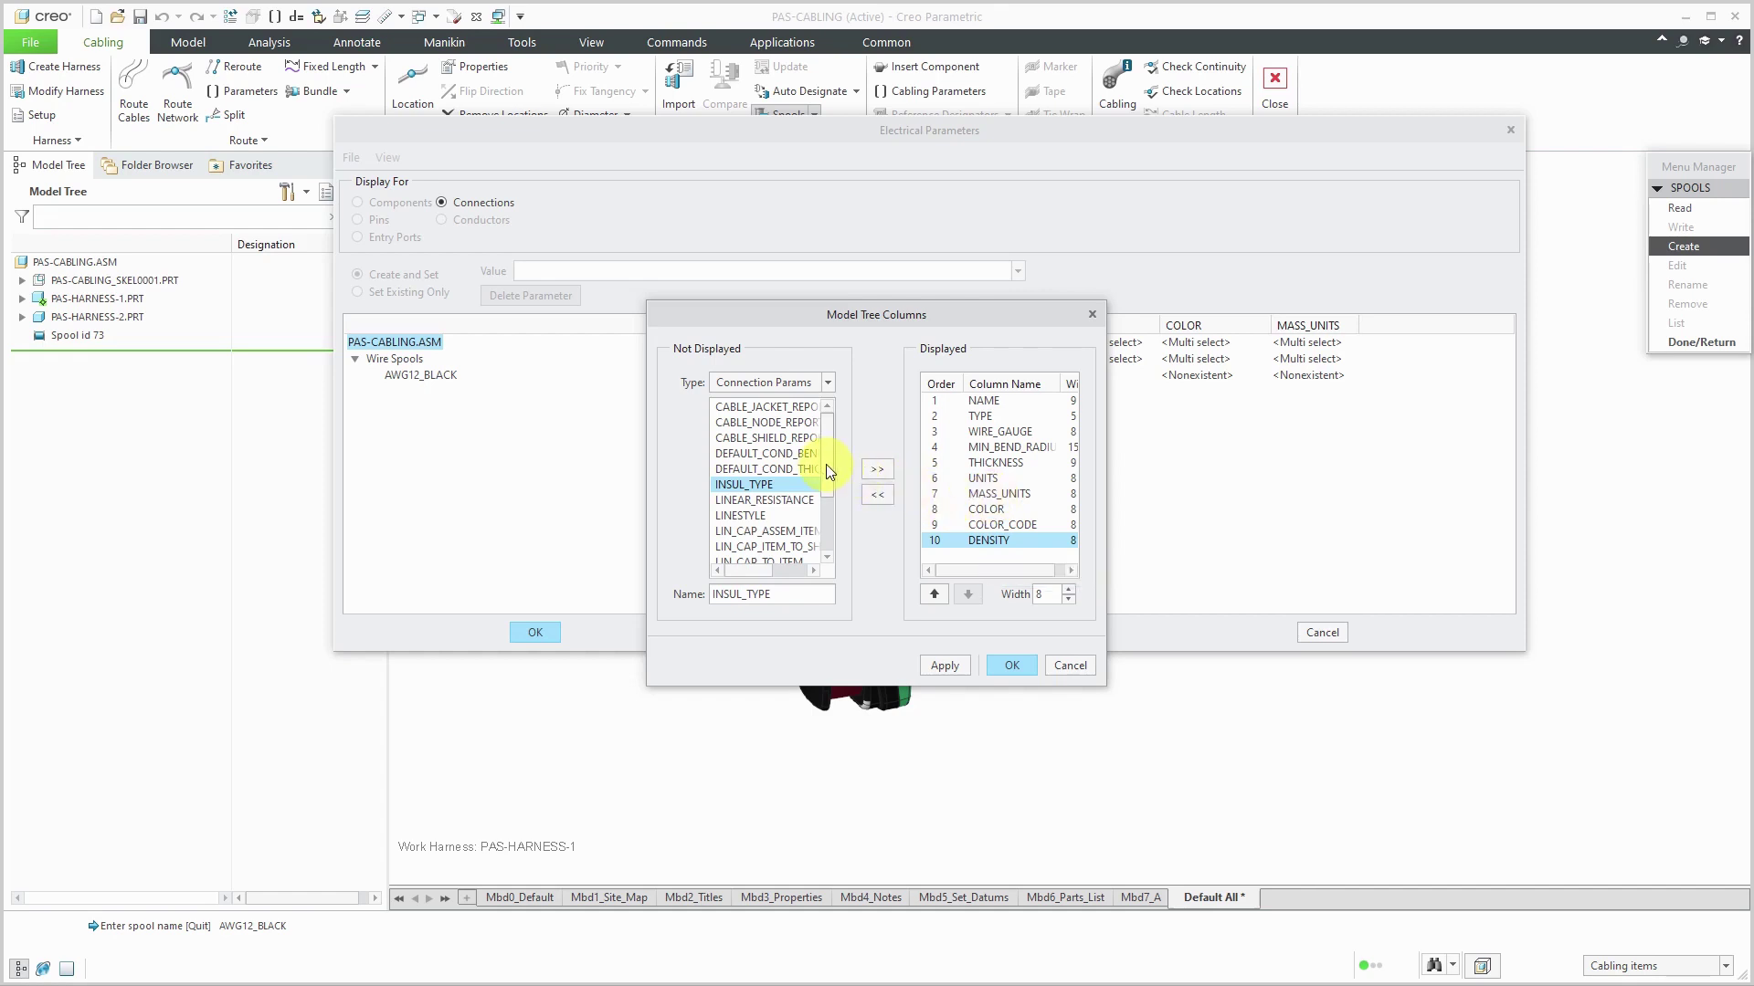
{"action": "left_click_drag", "start_coordinate": [826, 464], "coordinate": [823, 527]}
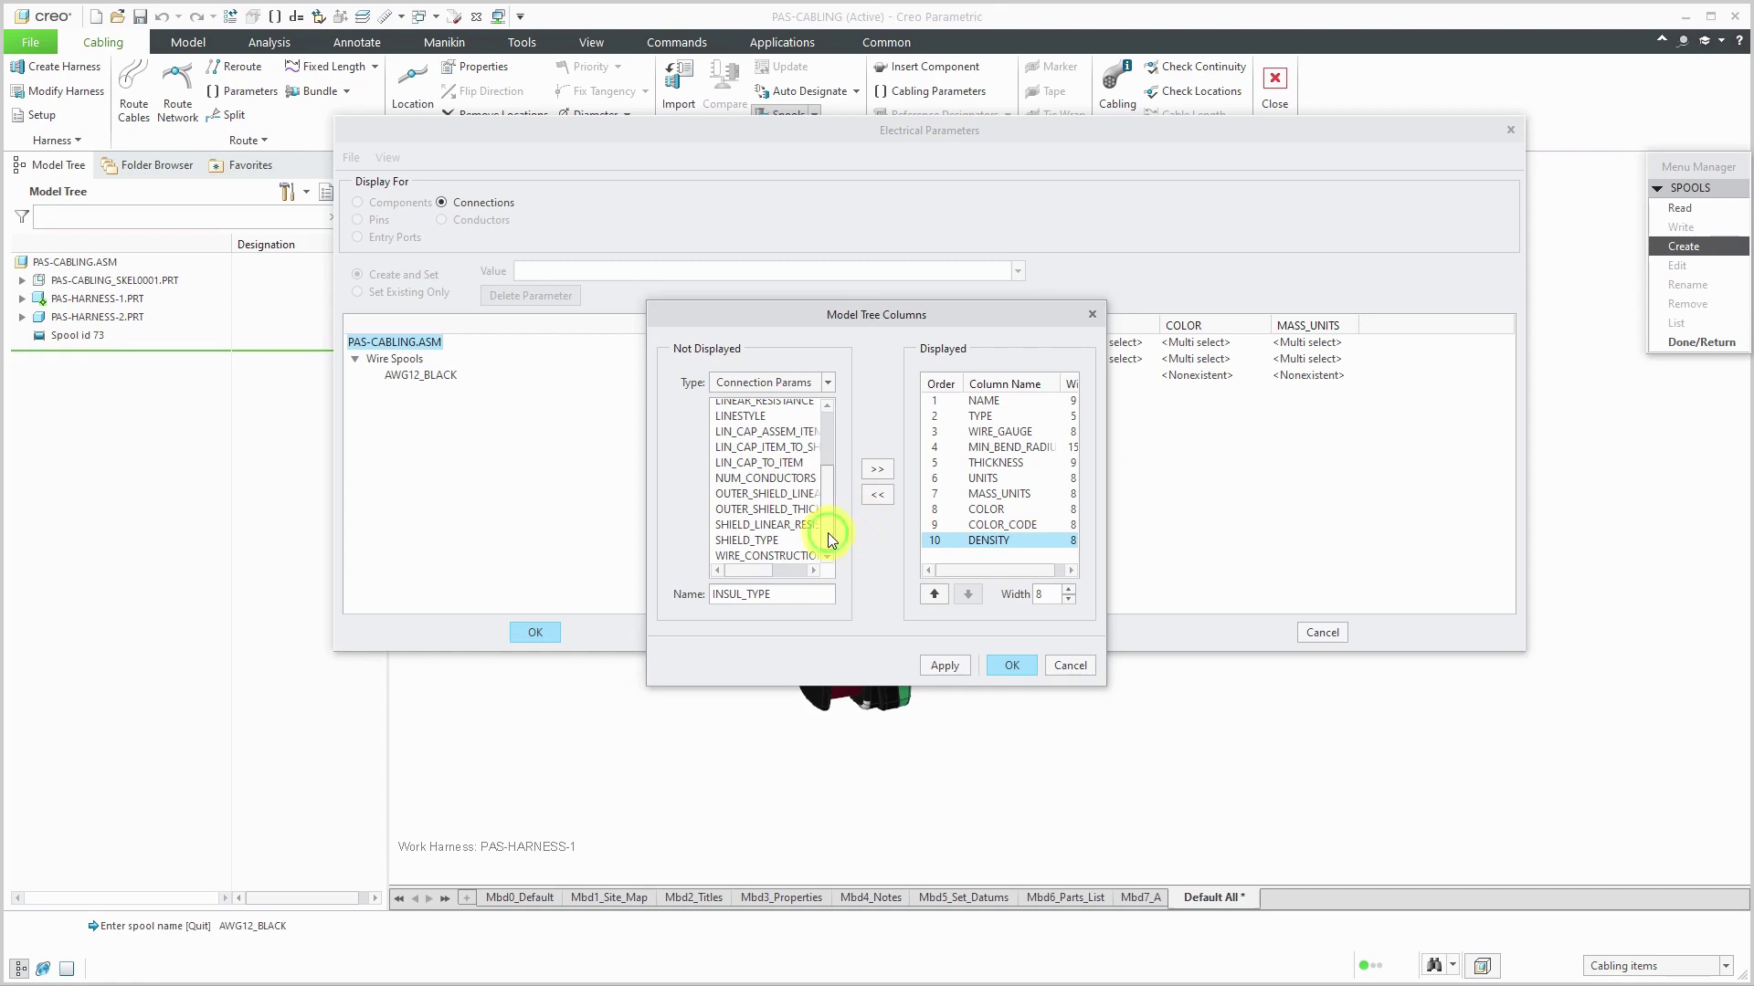
{"action": "left_click_drag", "start_coordinate": [828, 534], "coordinate": [828, 418]}
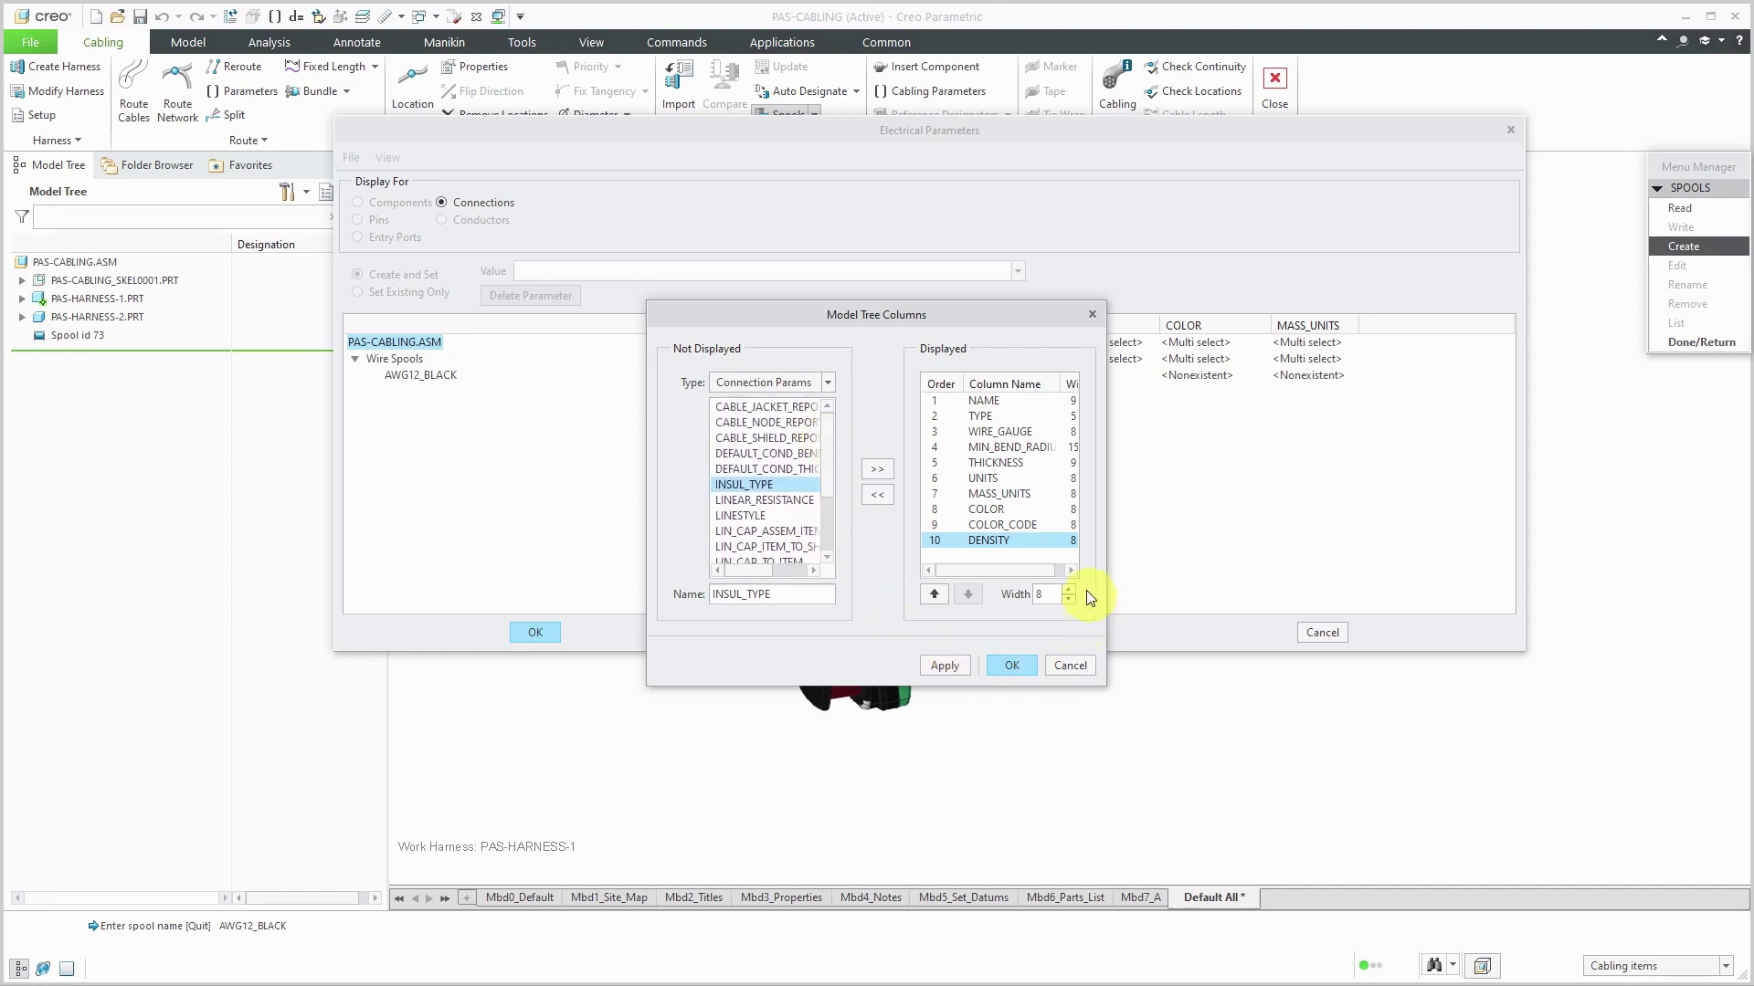
Step: Move UNITS and MASS_UNITS down to the last two column positions
{"action": "left_click", "coordinate": [994, 478]}
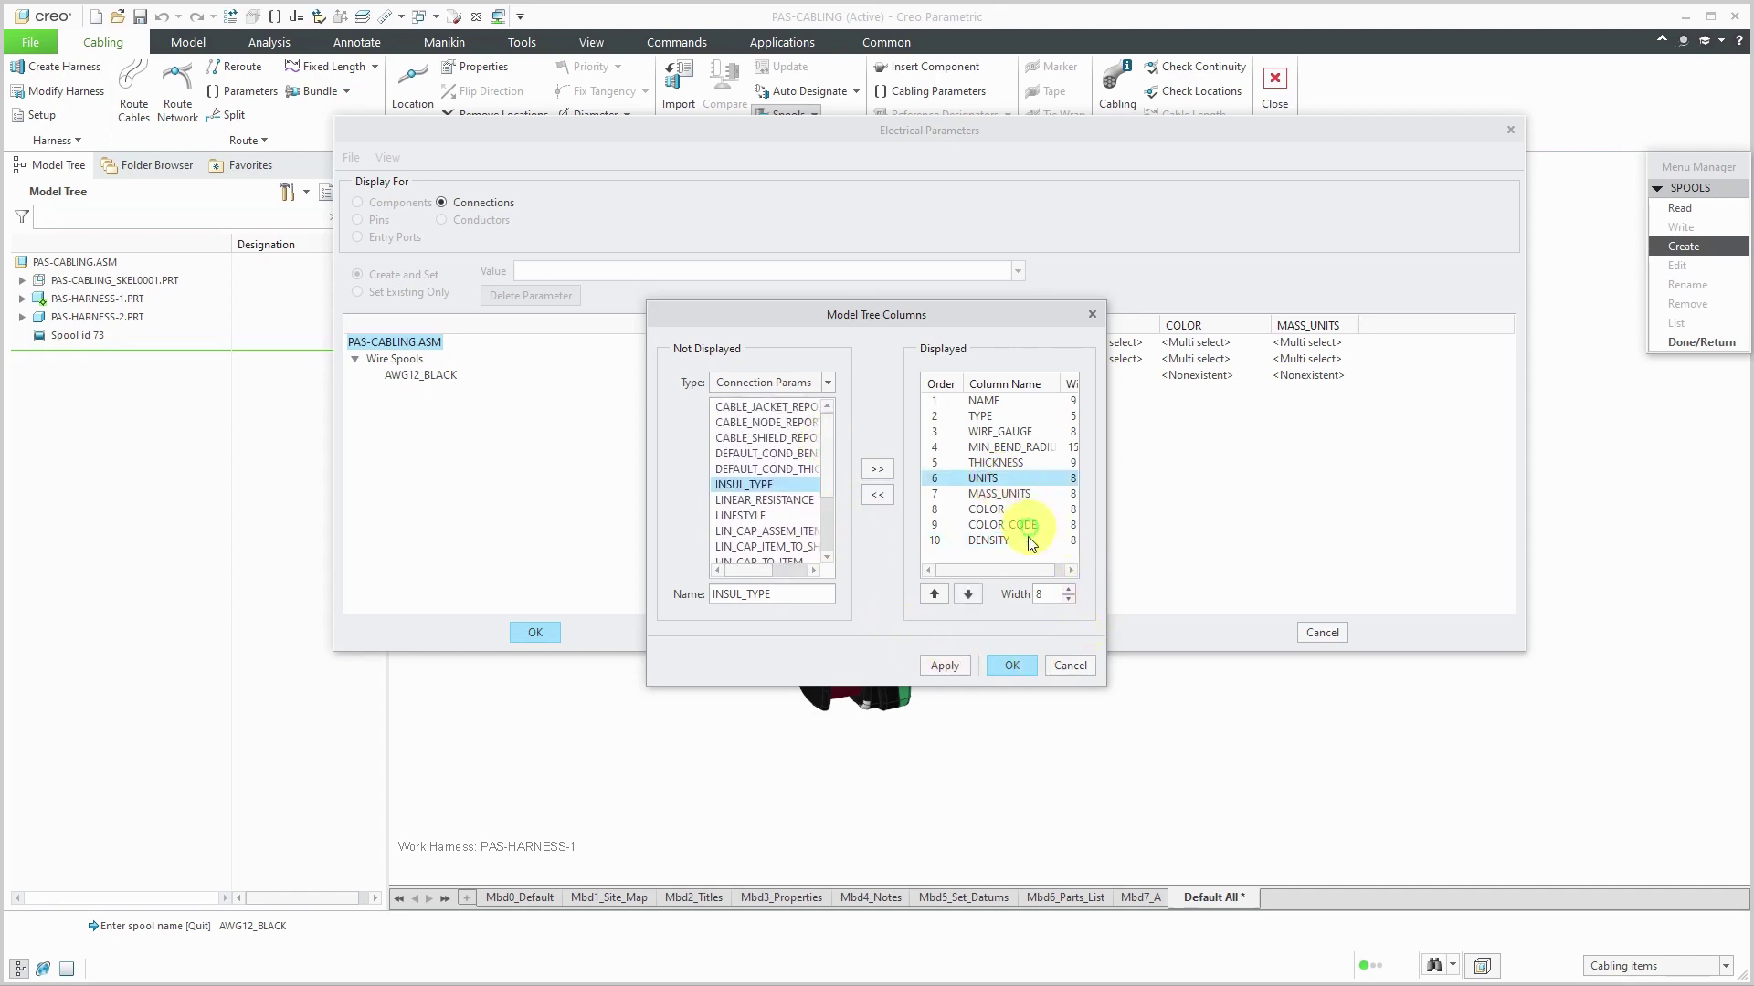
{"action": "left_click", "coordinate": [967, 595]}
{"action": "left_click", "coordinate": [967, 594]}
{"action": "left_click", "coordinate": [967, 594]}
{"action": "left_click", "coordinate": [967, 594]}
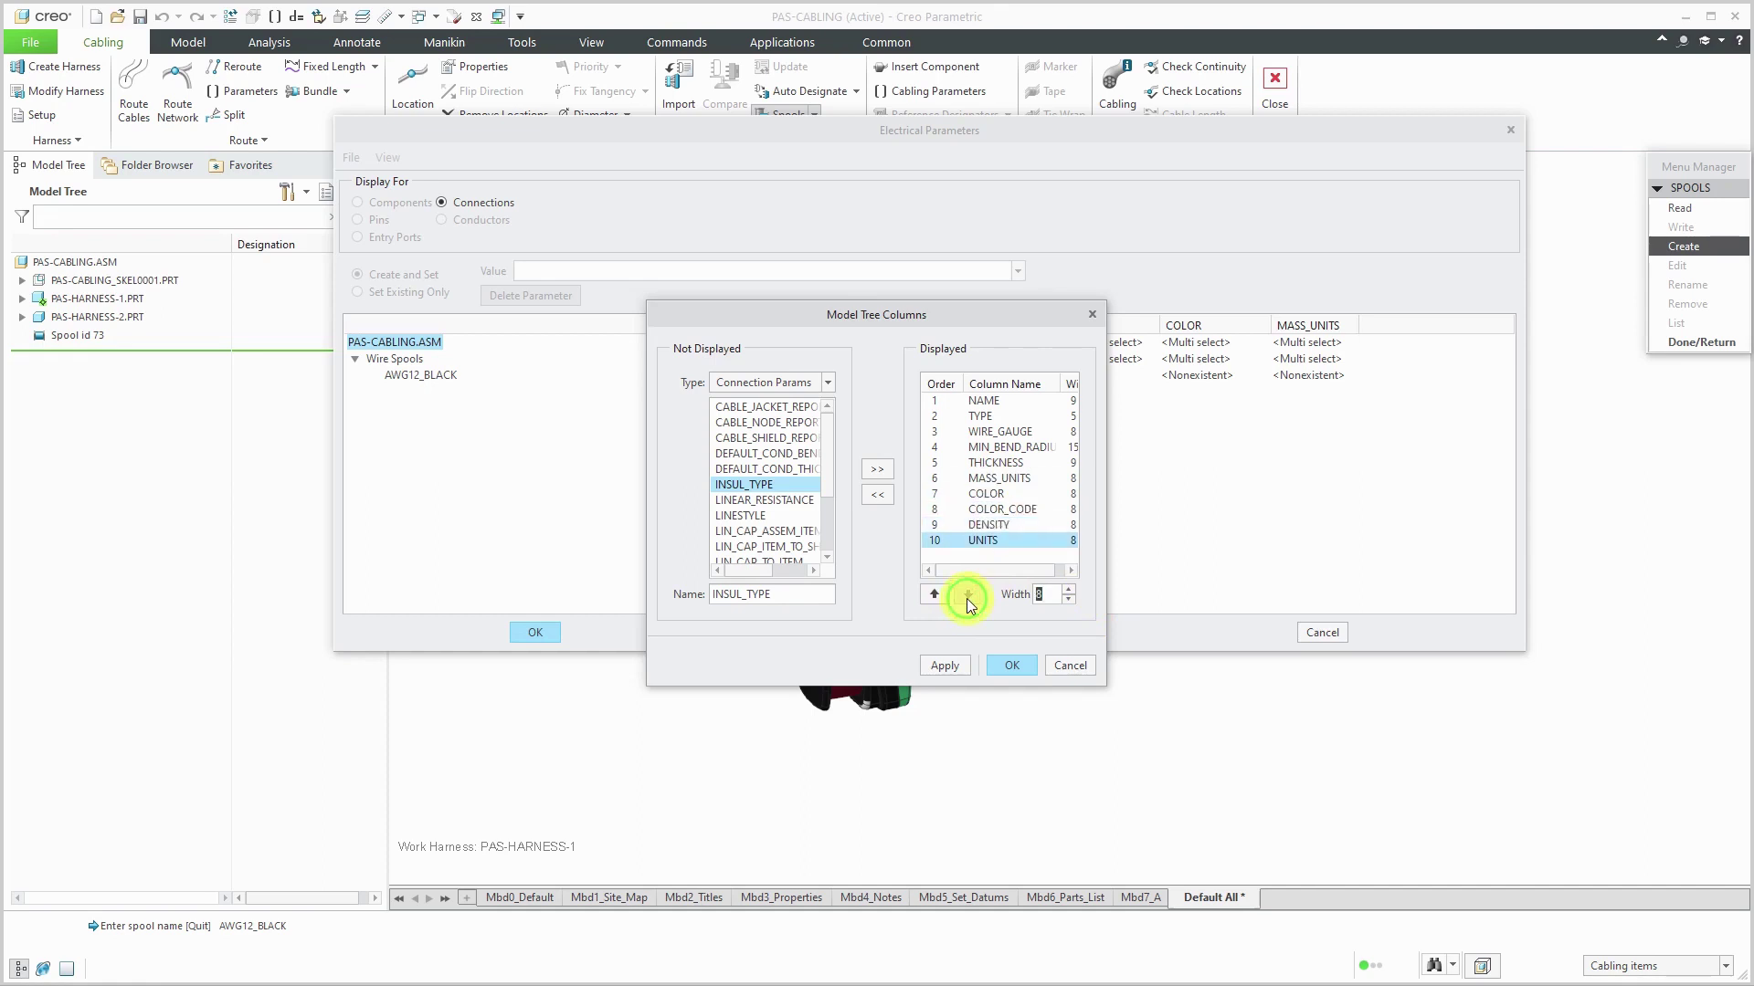
{"action": "left_click", "coordinate": [999, 481]}
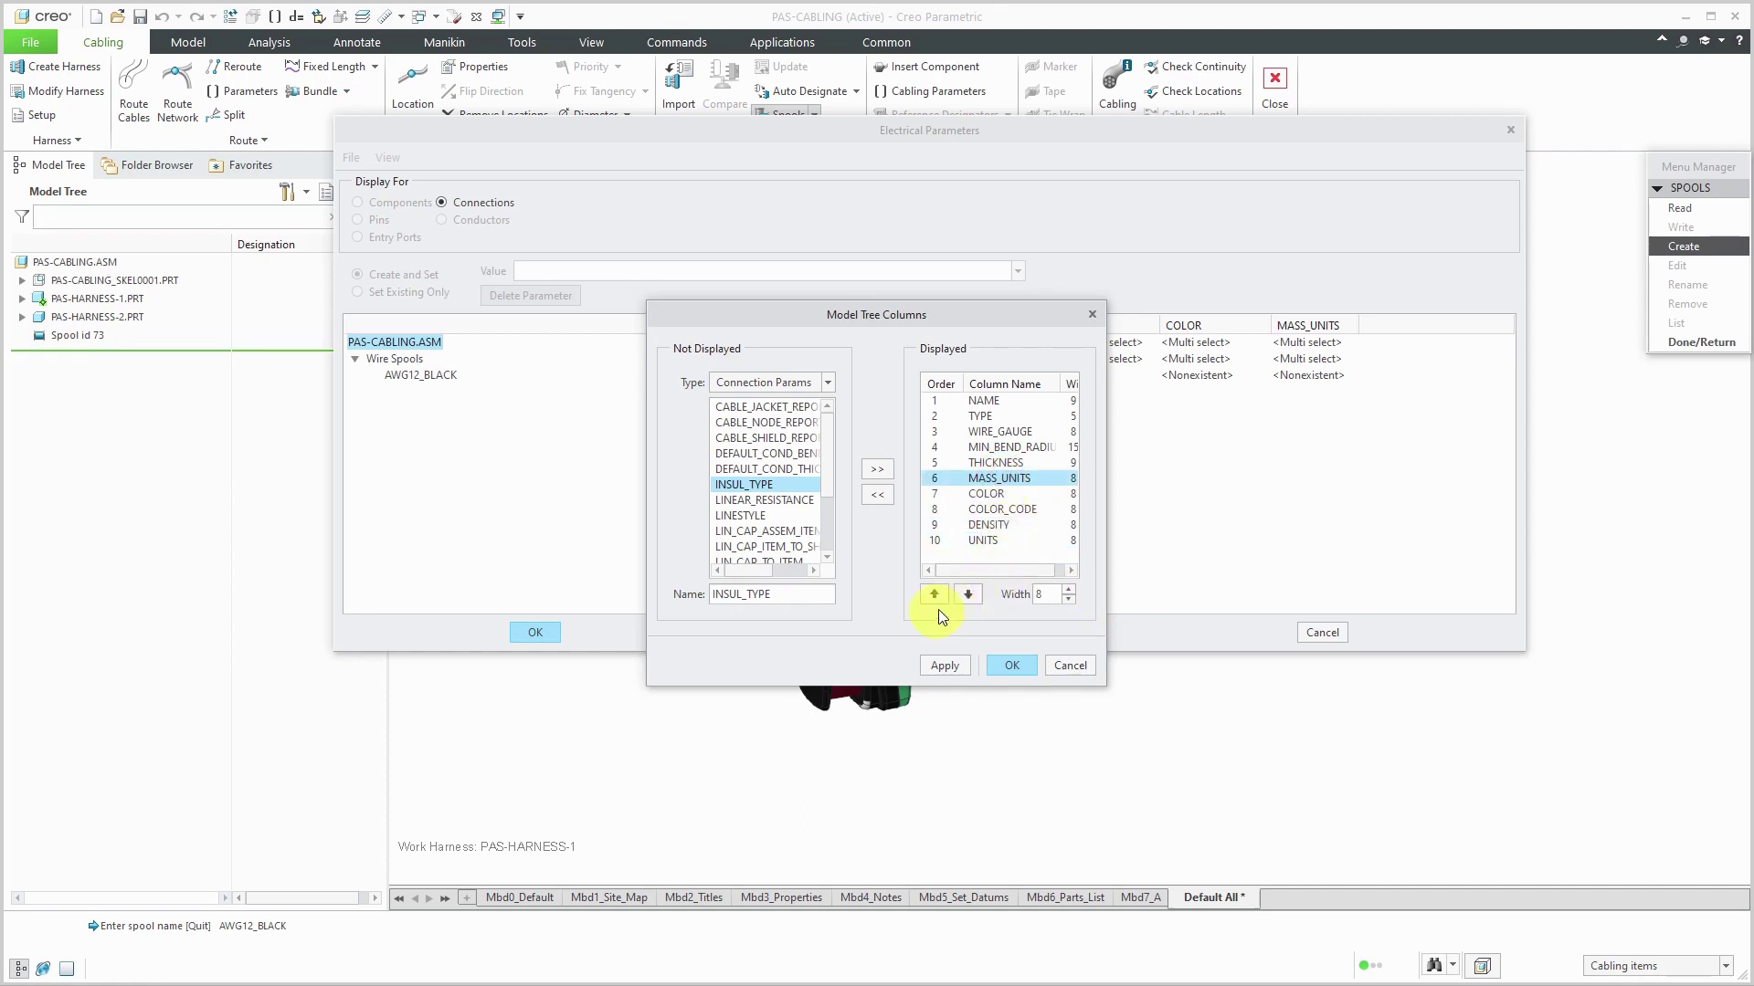
{"action": "left_click", "coordinate": [967, 595]}
{"action": "left_click", "coordinate": [968, 595]}
{"action": "left_click", "coordinate": [967, 595]}
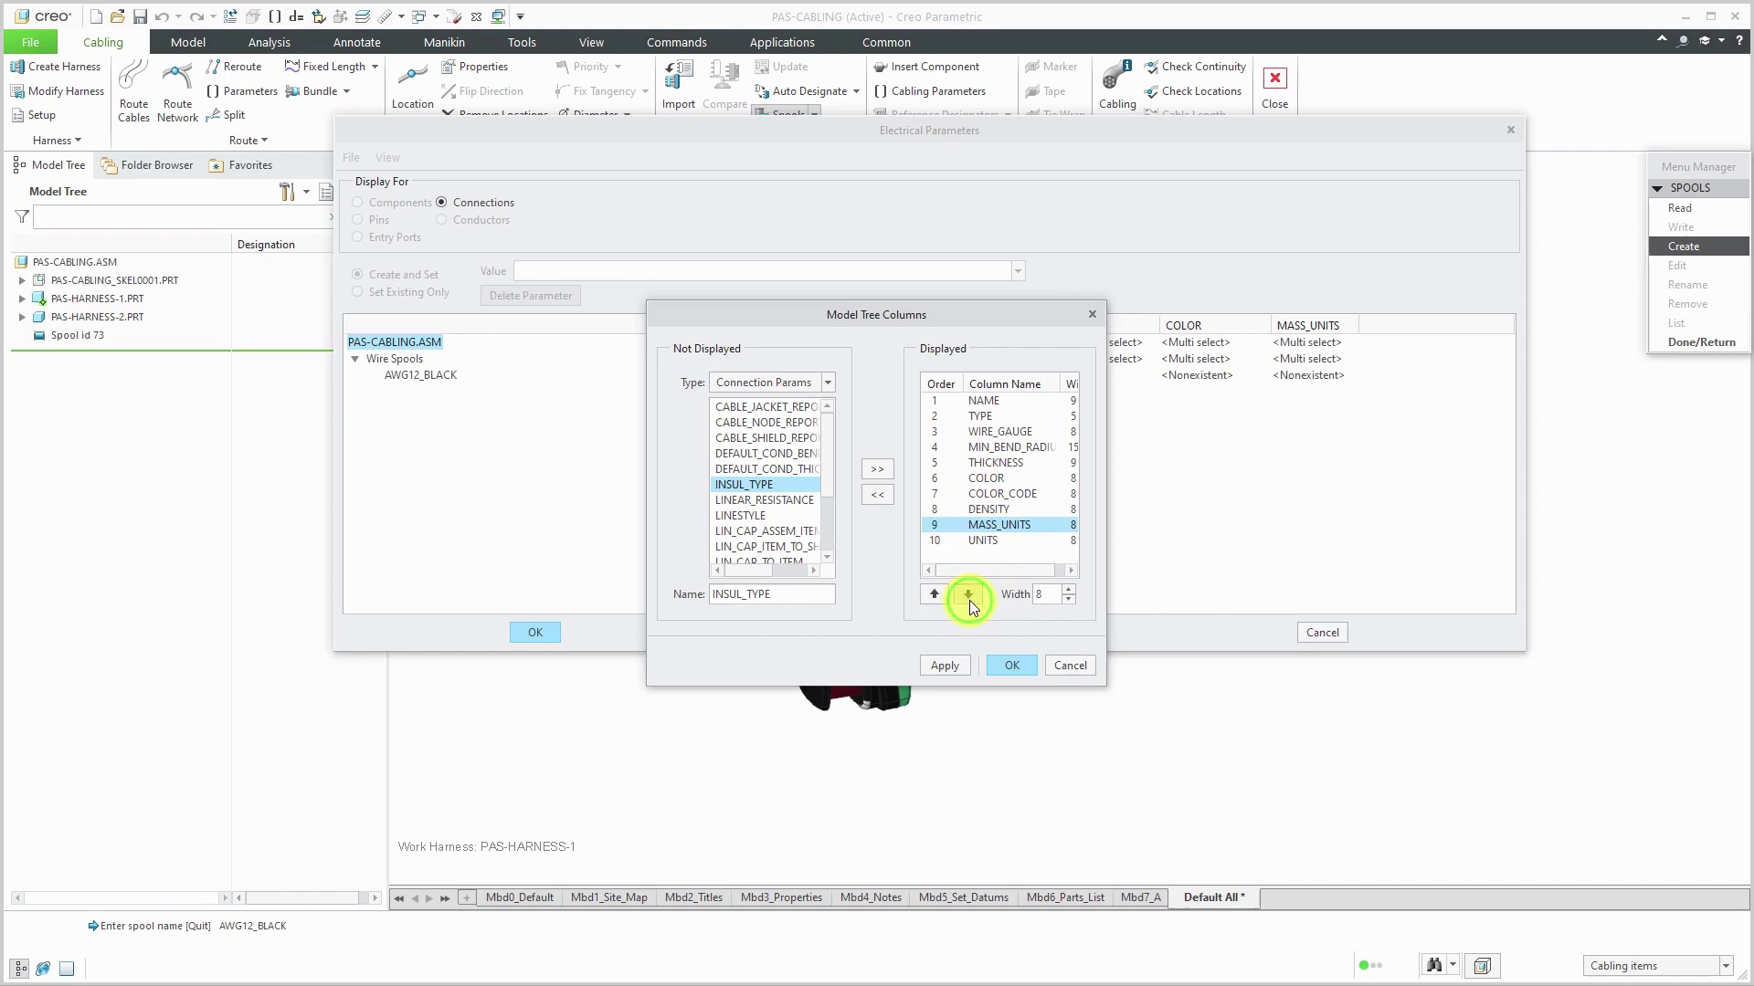
{"action": "left_click", "coordinate": [967, 595]}
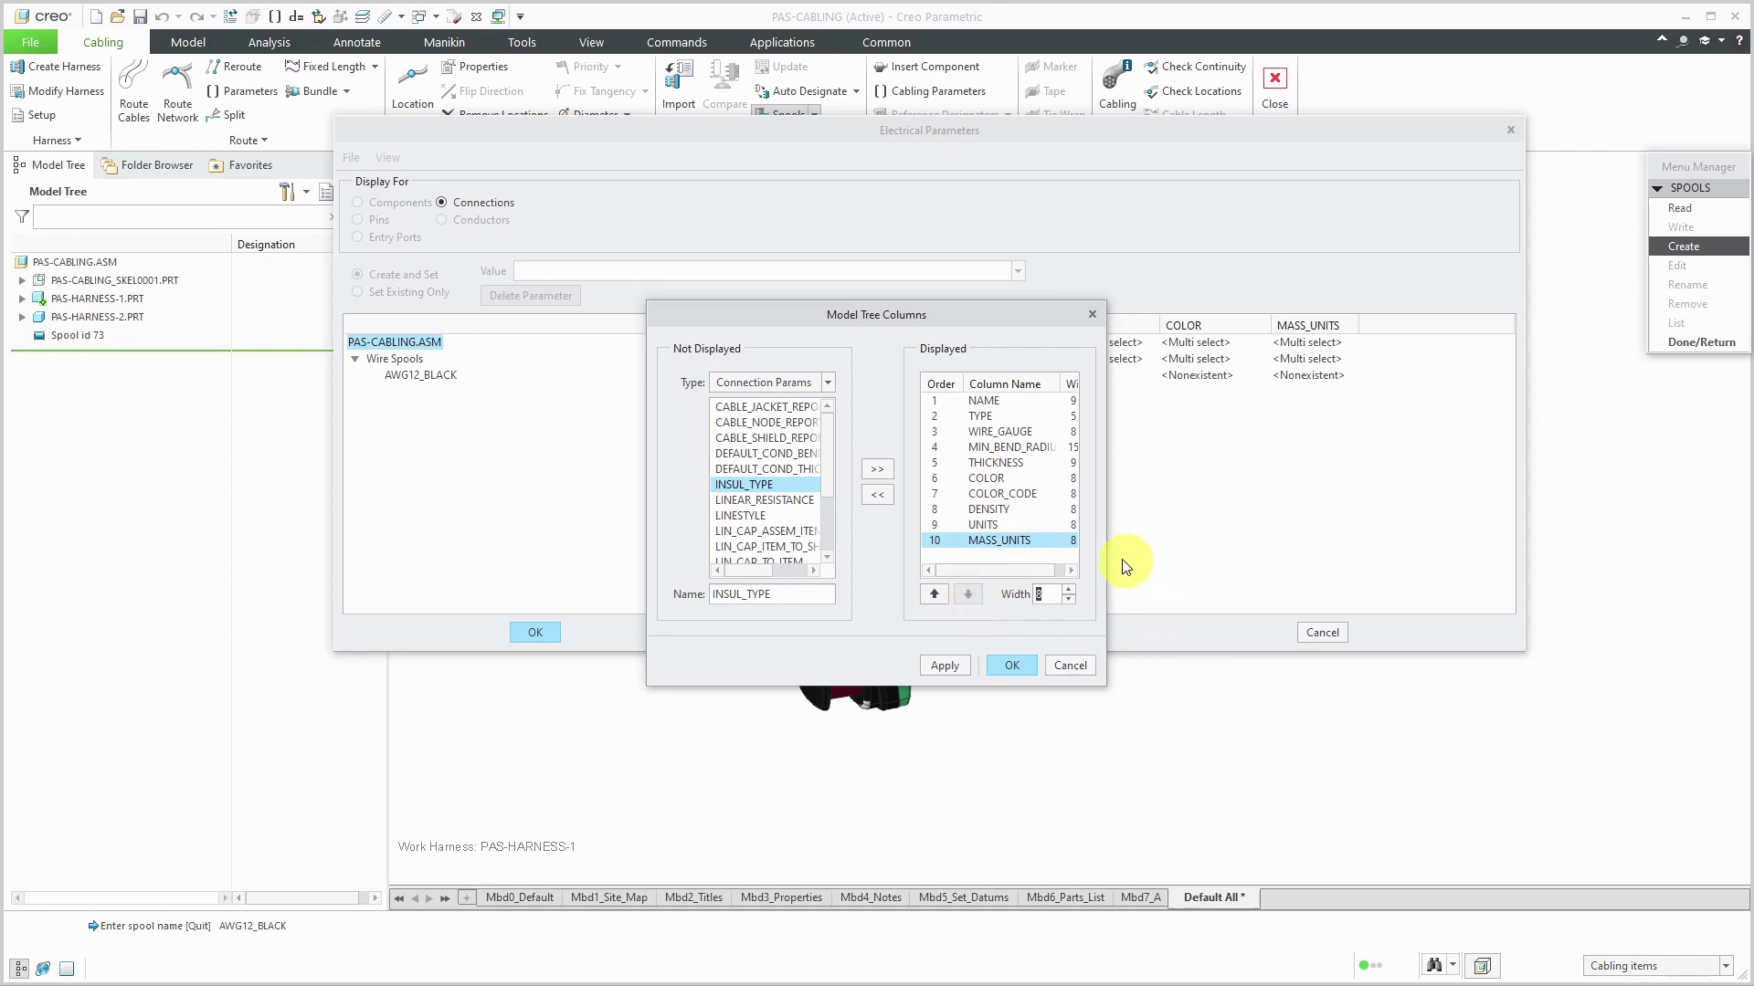
Step: Apply the column order, widen the parameters window, and set WIRE_GAUGE to 12
{"action": "left_click", "coordinate": [1010, 665]}
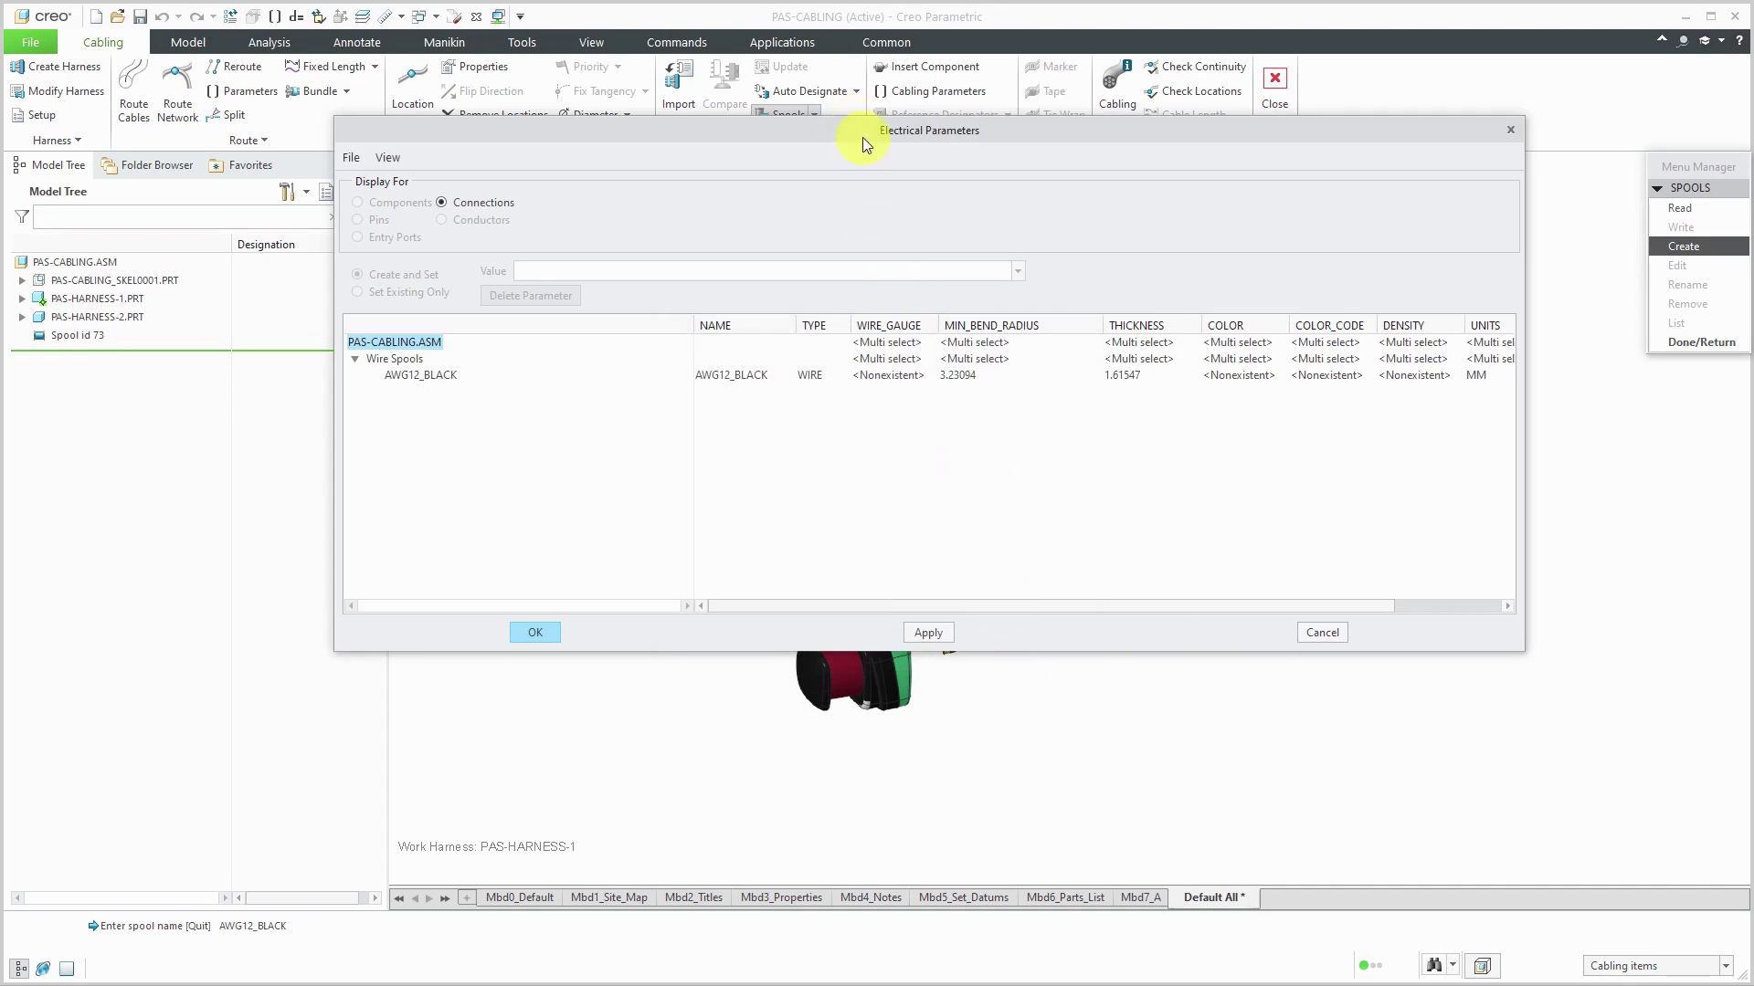
{"action": "left_click_drag", "start_coordinate": [862, 137], "coordinate": [587, 177]}
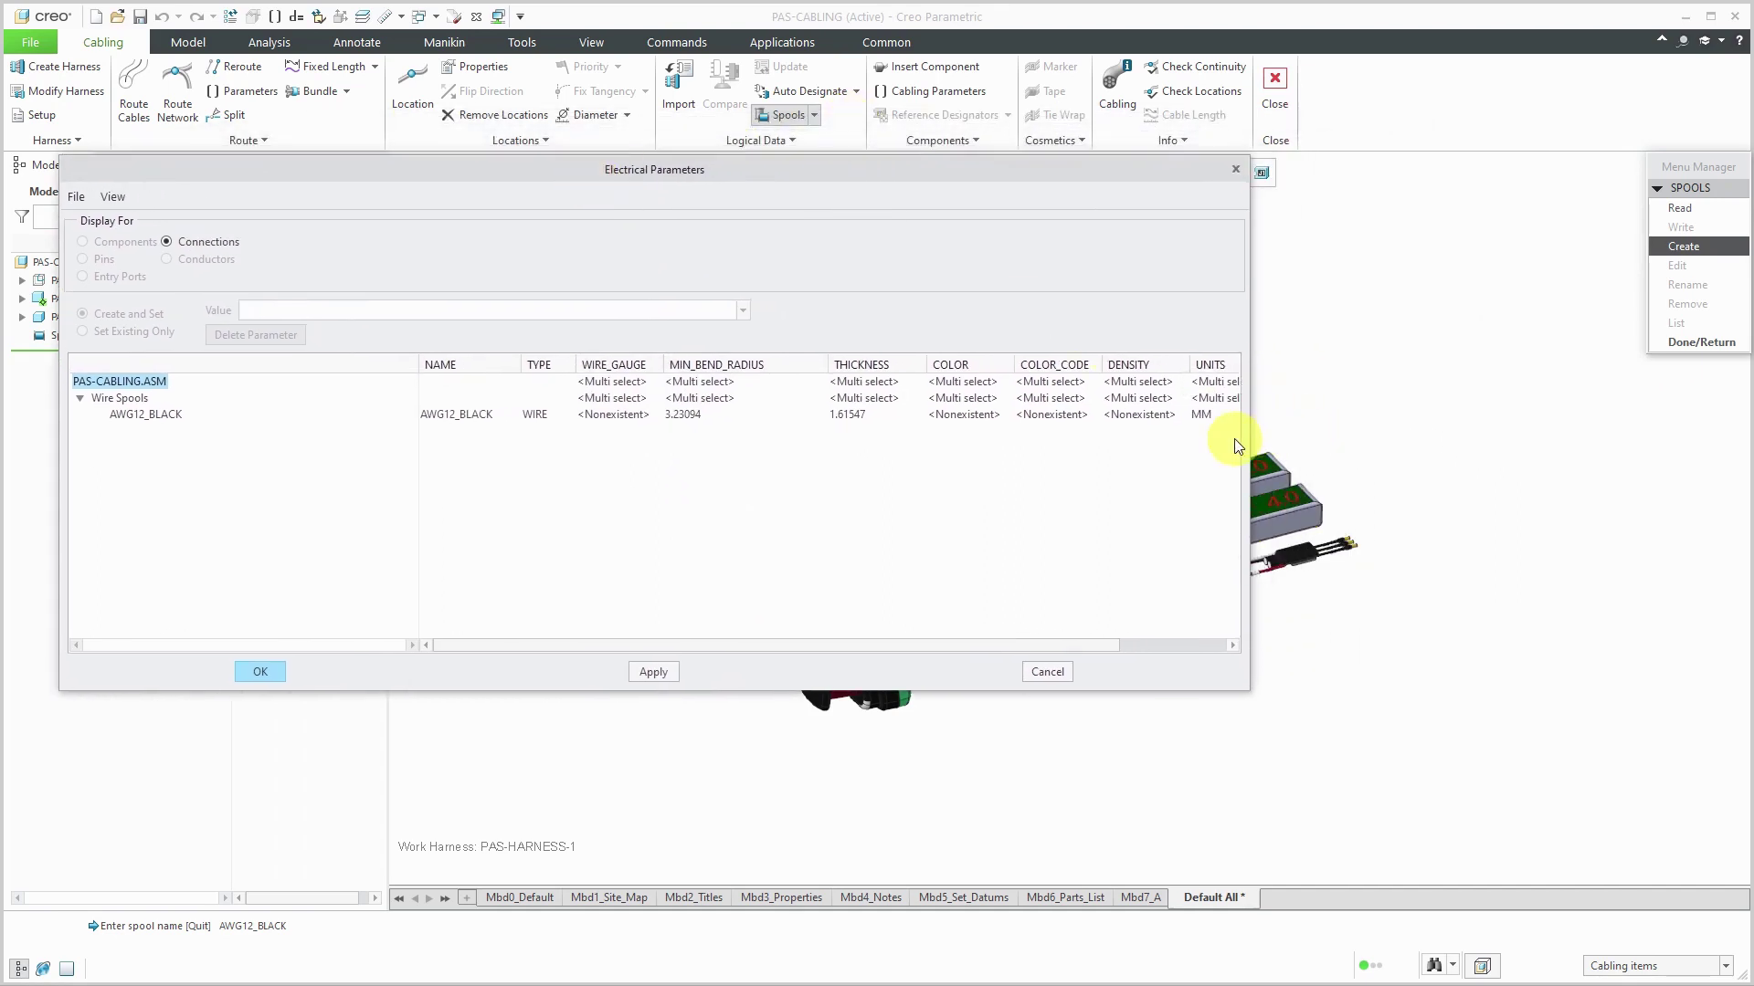
{"action": "left_click_drag", "start_coordinate": [1249, 441], "coordinate": [1452, 441]}
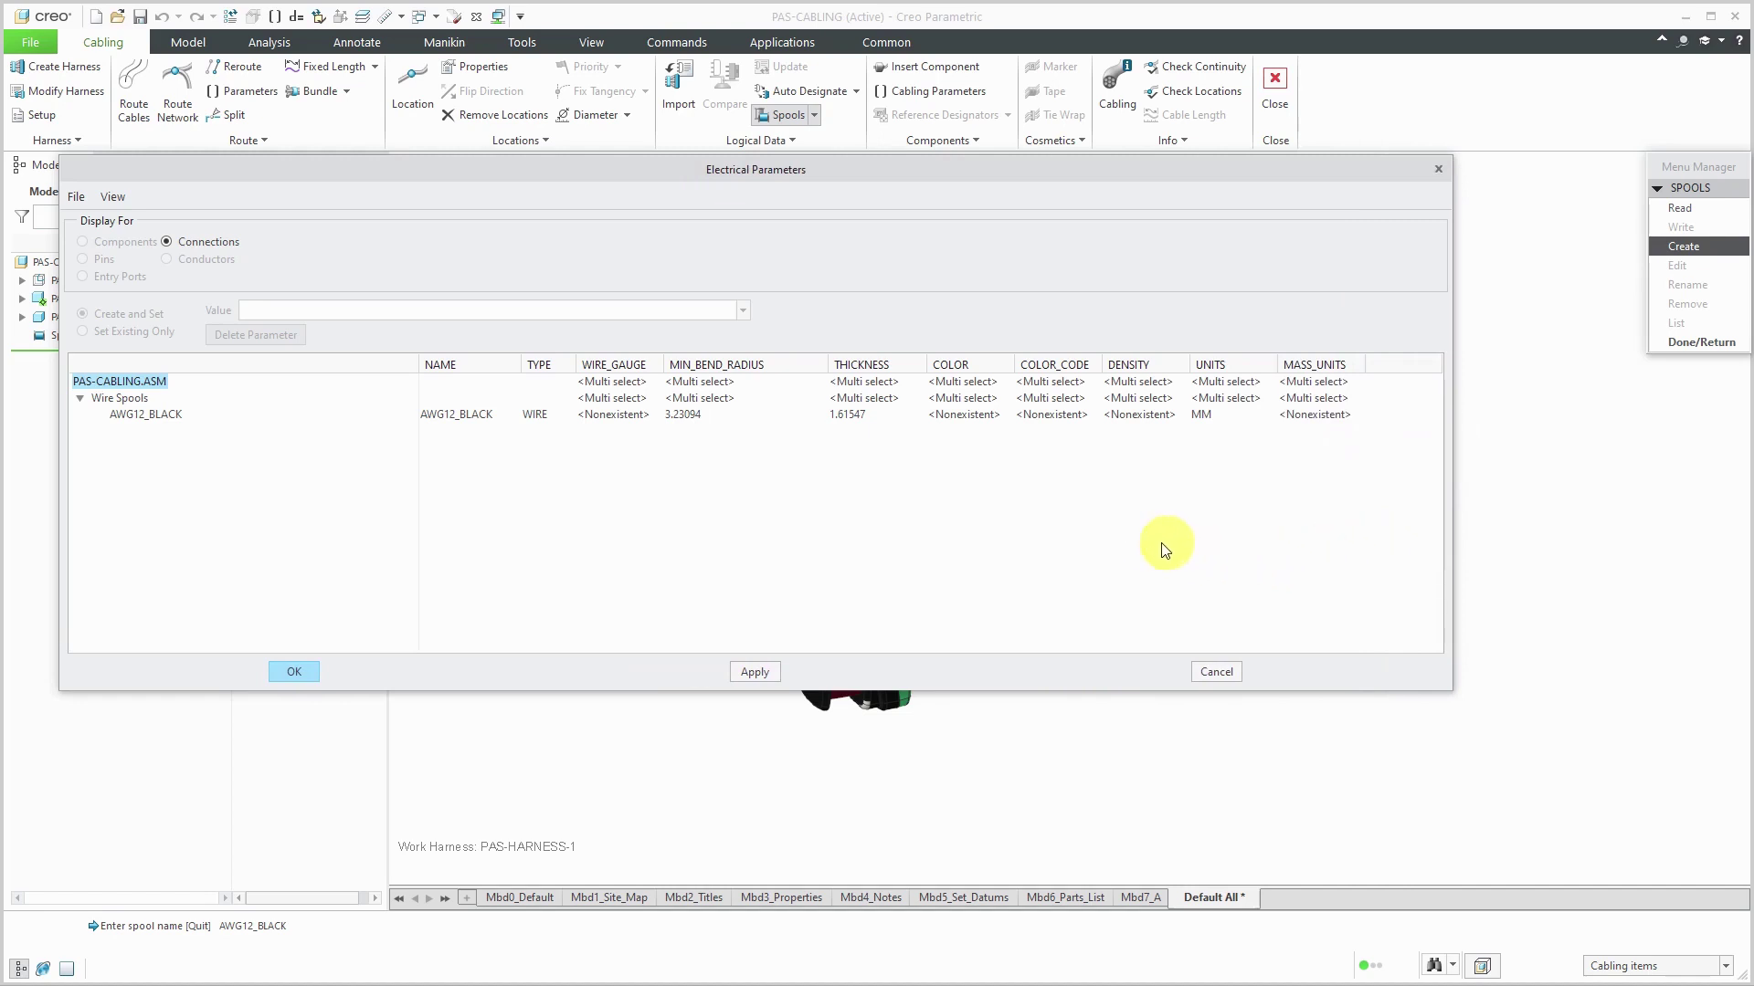
{"action": "left_click", "coordinate": [614, 416]}
{"action": "left_click", "coordinate": [574, 311]}
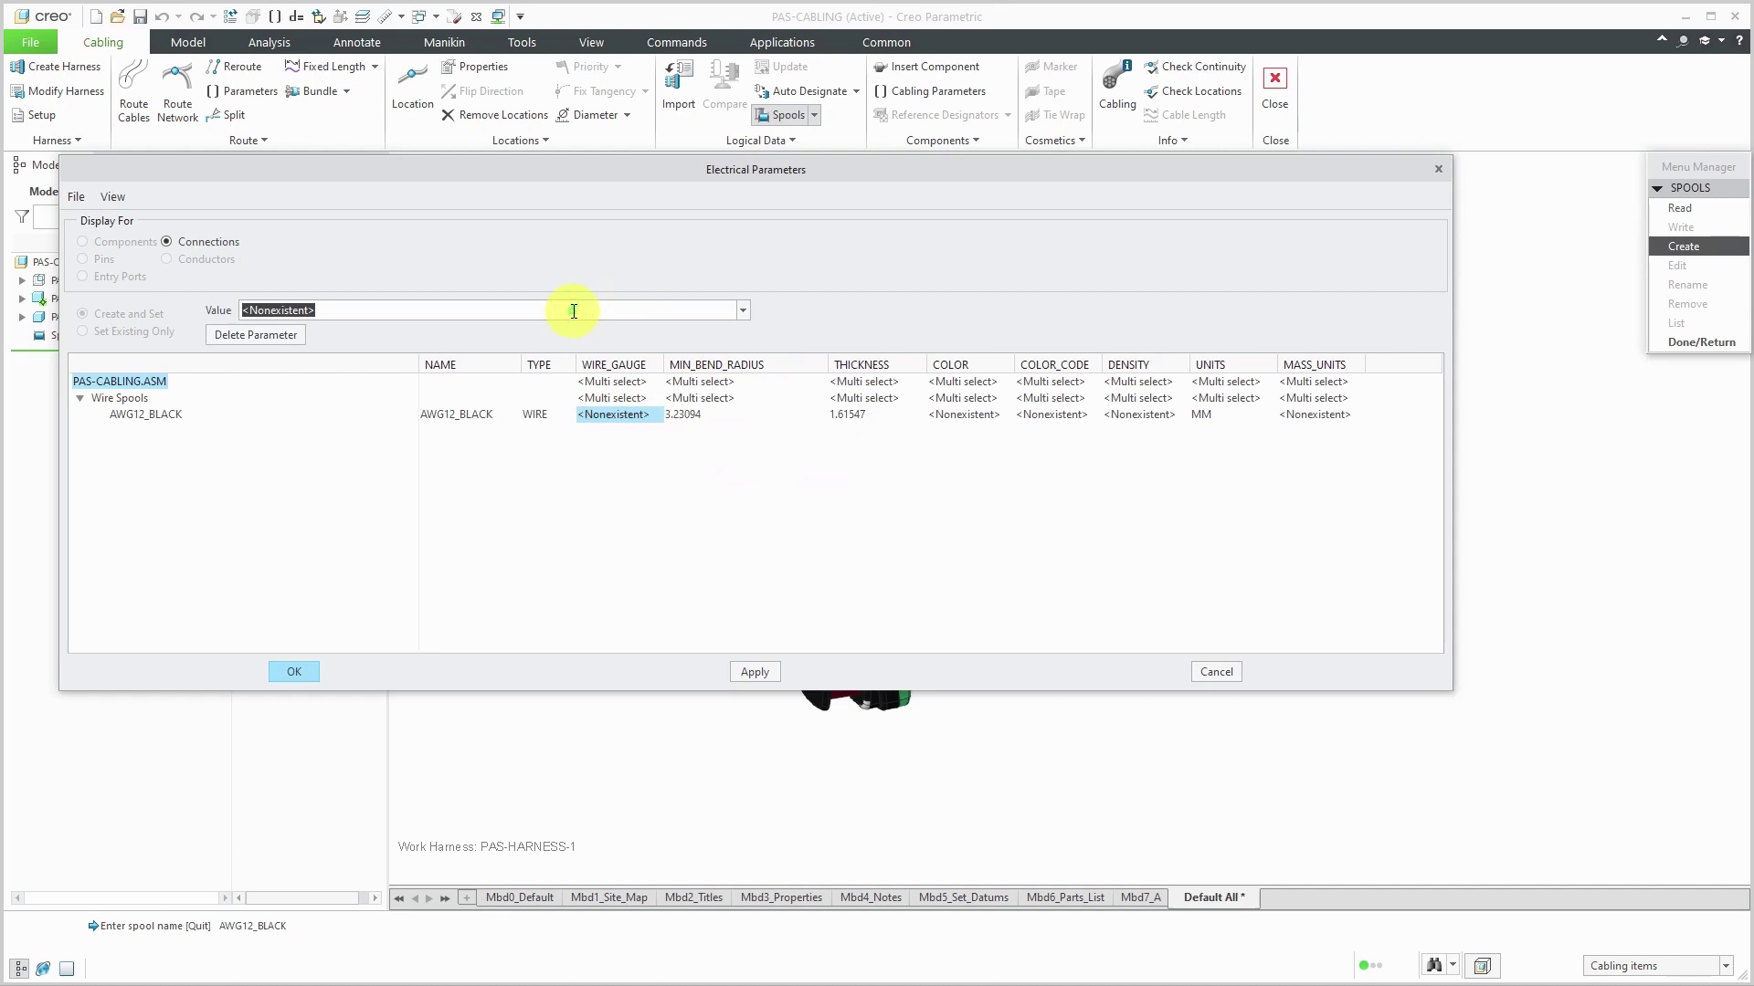
{"action": "type", "text": "12"}
{"action": "key", "text": "Return"}
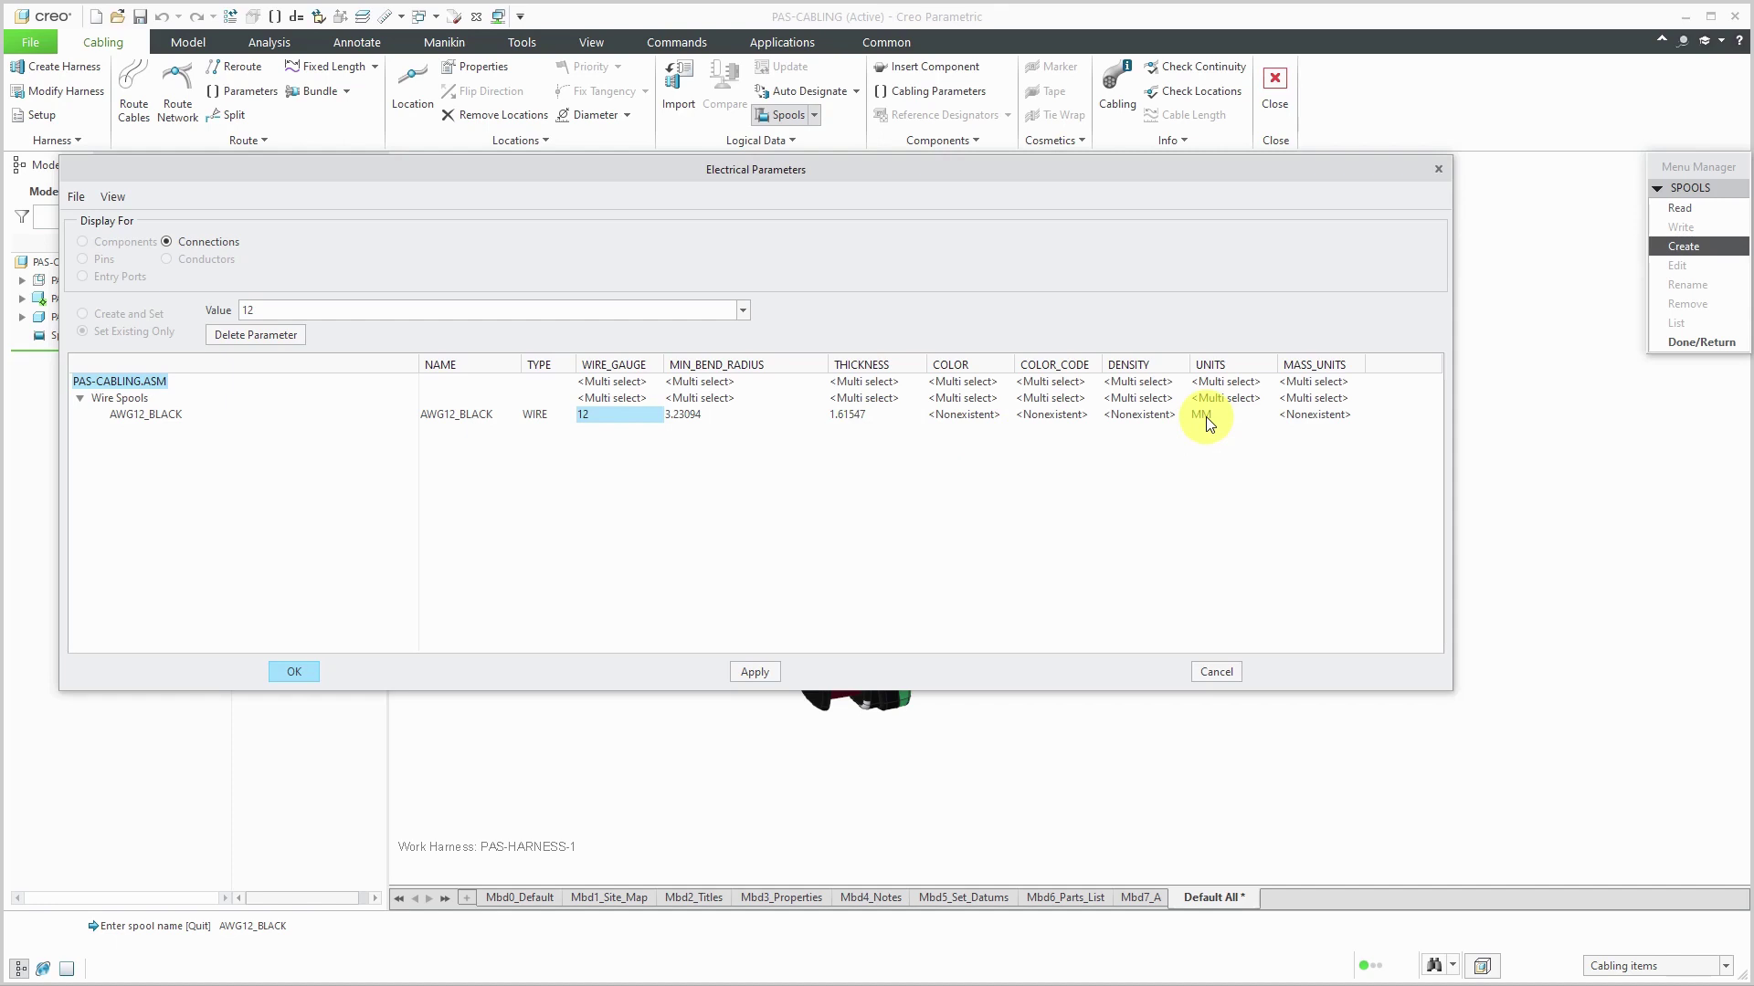
Step: Set AWG12_BLACK's thickness to 4.24 and minimum bend radius to 16.96
{"action": "left_click", "coordinate": [871, 417]}
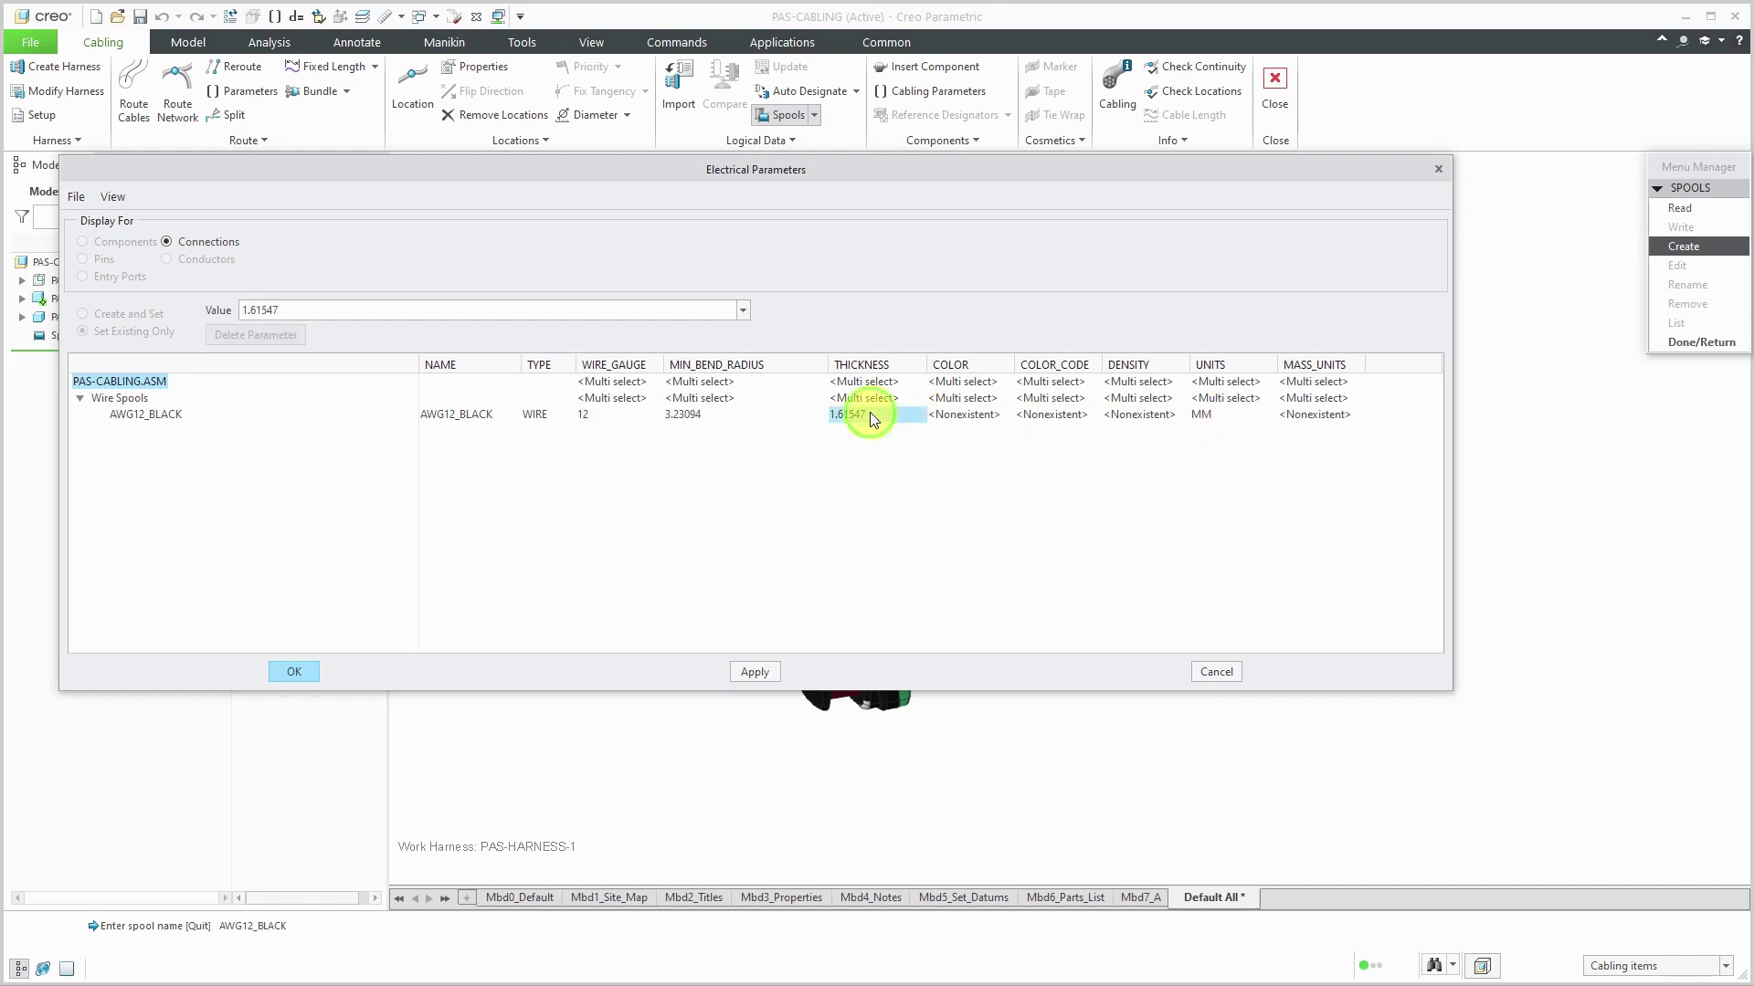
{"action": "left_click", "coordinate": [536, 309]}
{"action": "type", "text": "4.24"}
{"action": "key", "text": "Return"}
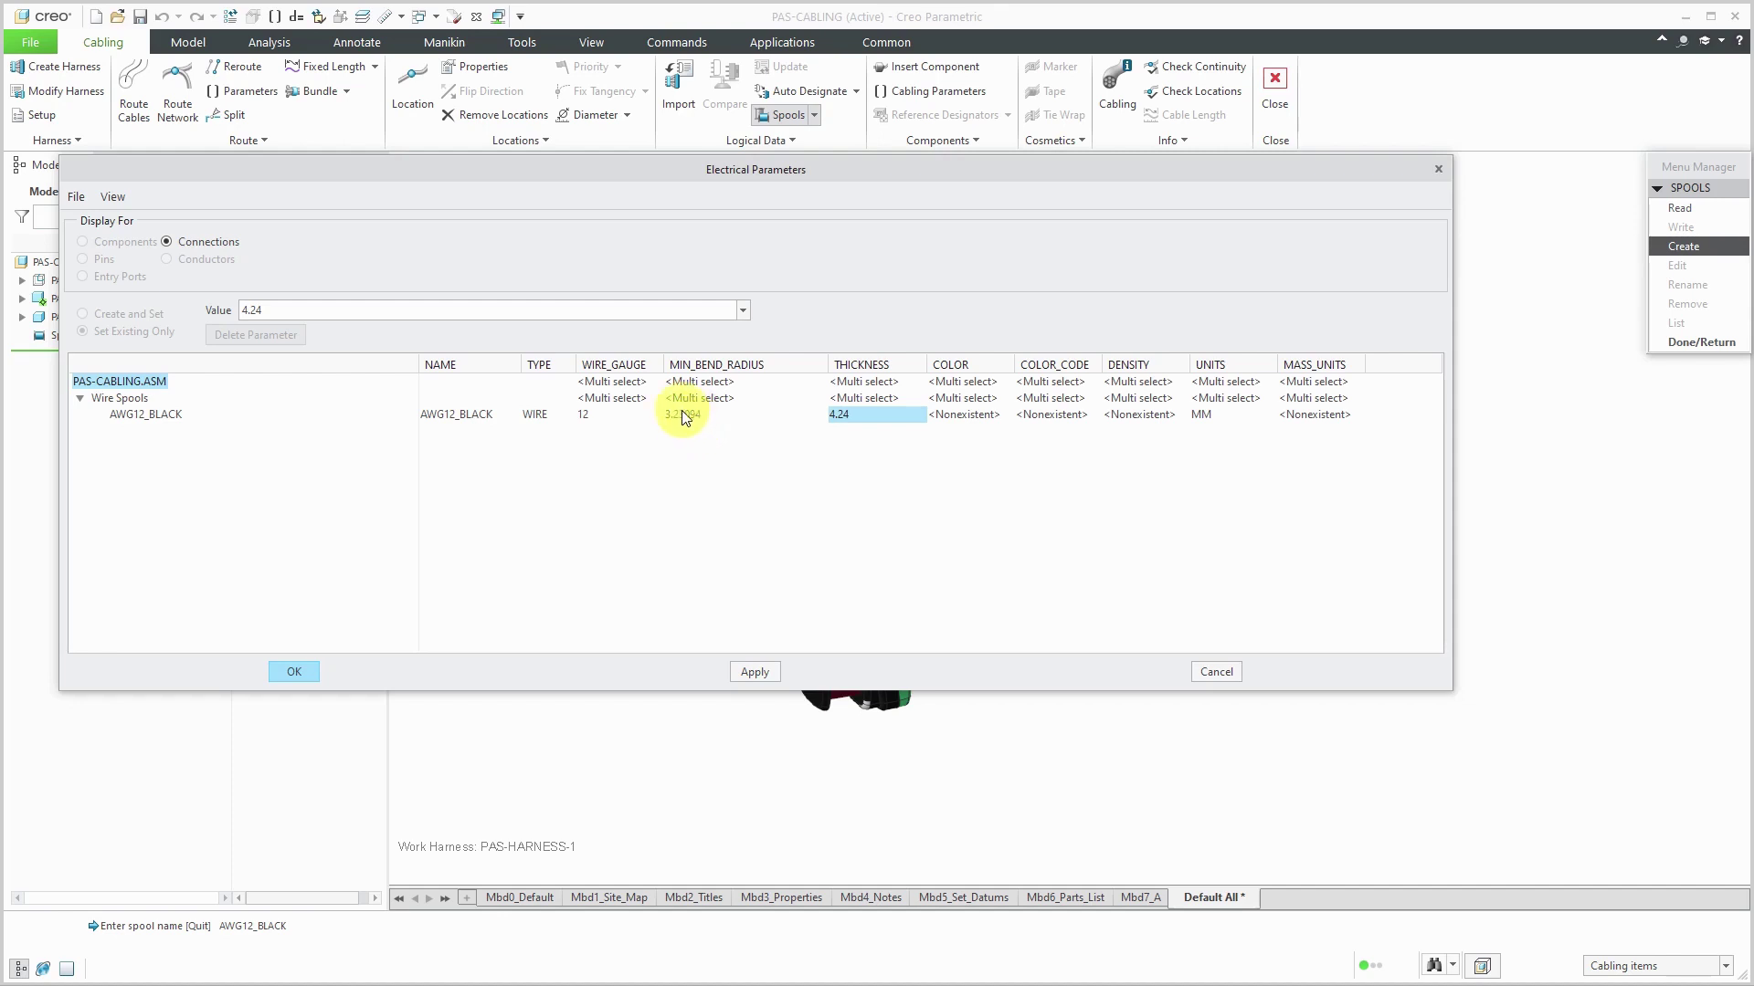
{"action": "left_click", "coordinate": [683, 417]}
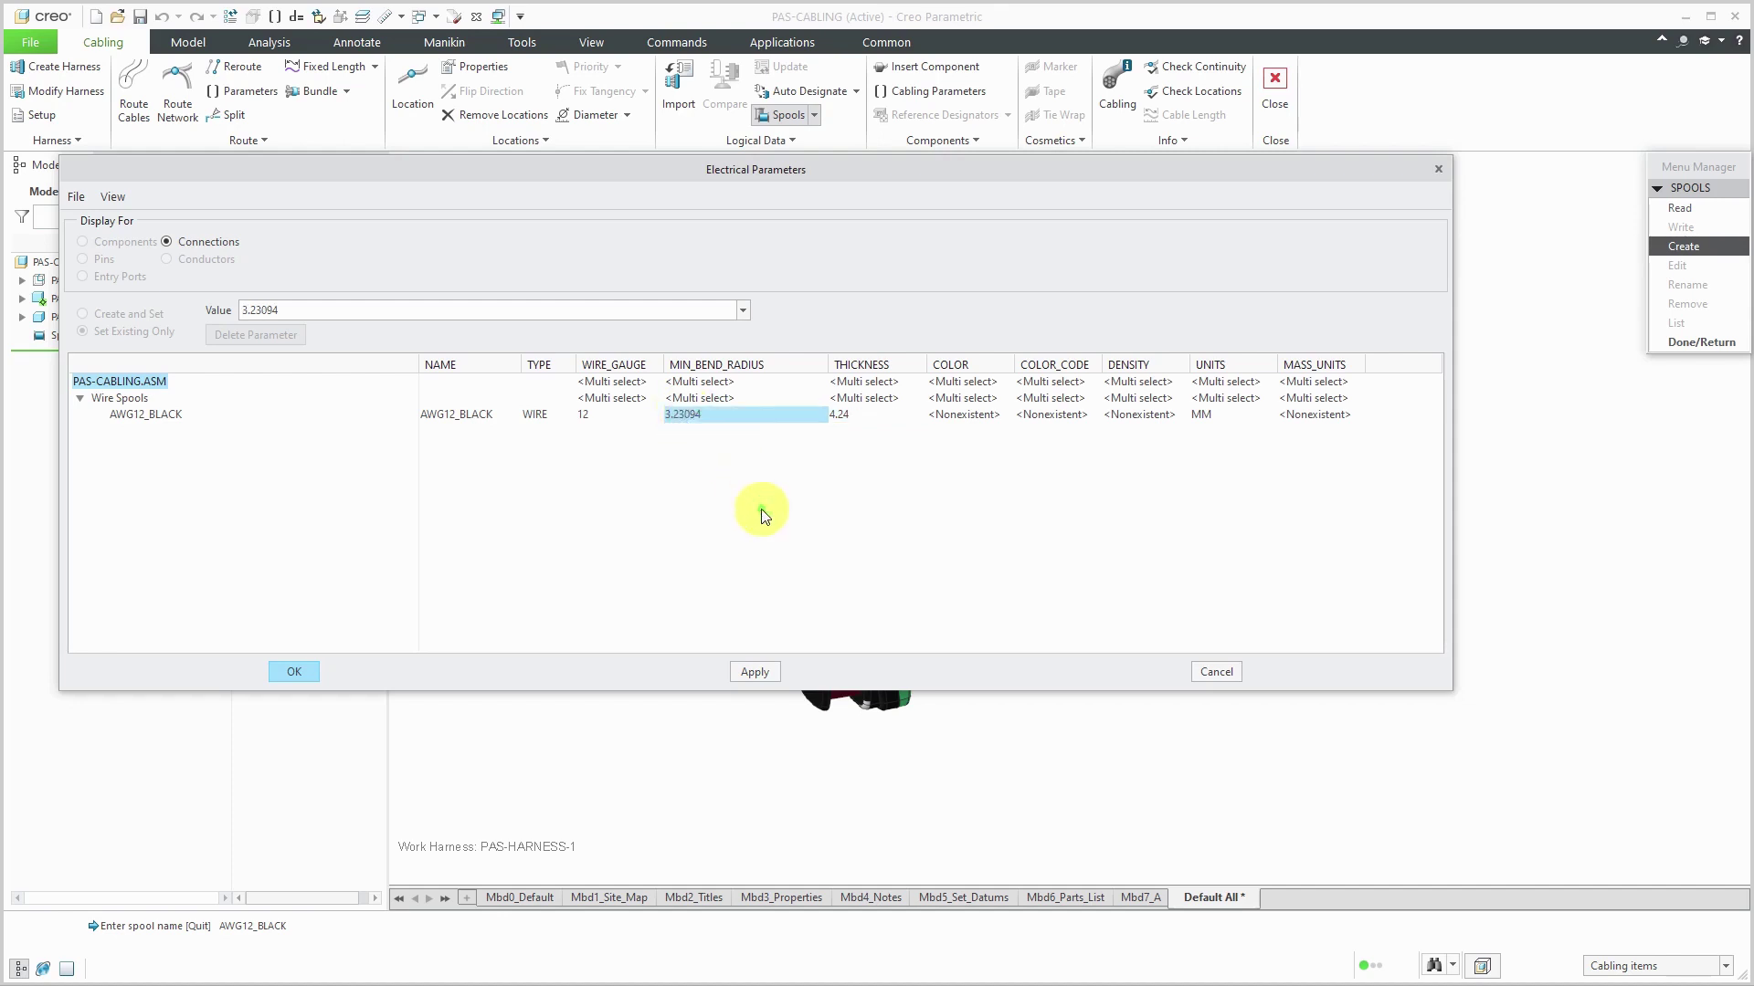
{"action": "double_click", "coordinate": [420, 306]}
{"action": "type", "text": "16.96"}
{"action": "key", "text": "Return"}
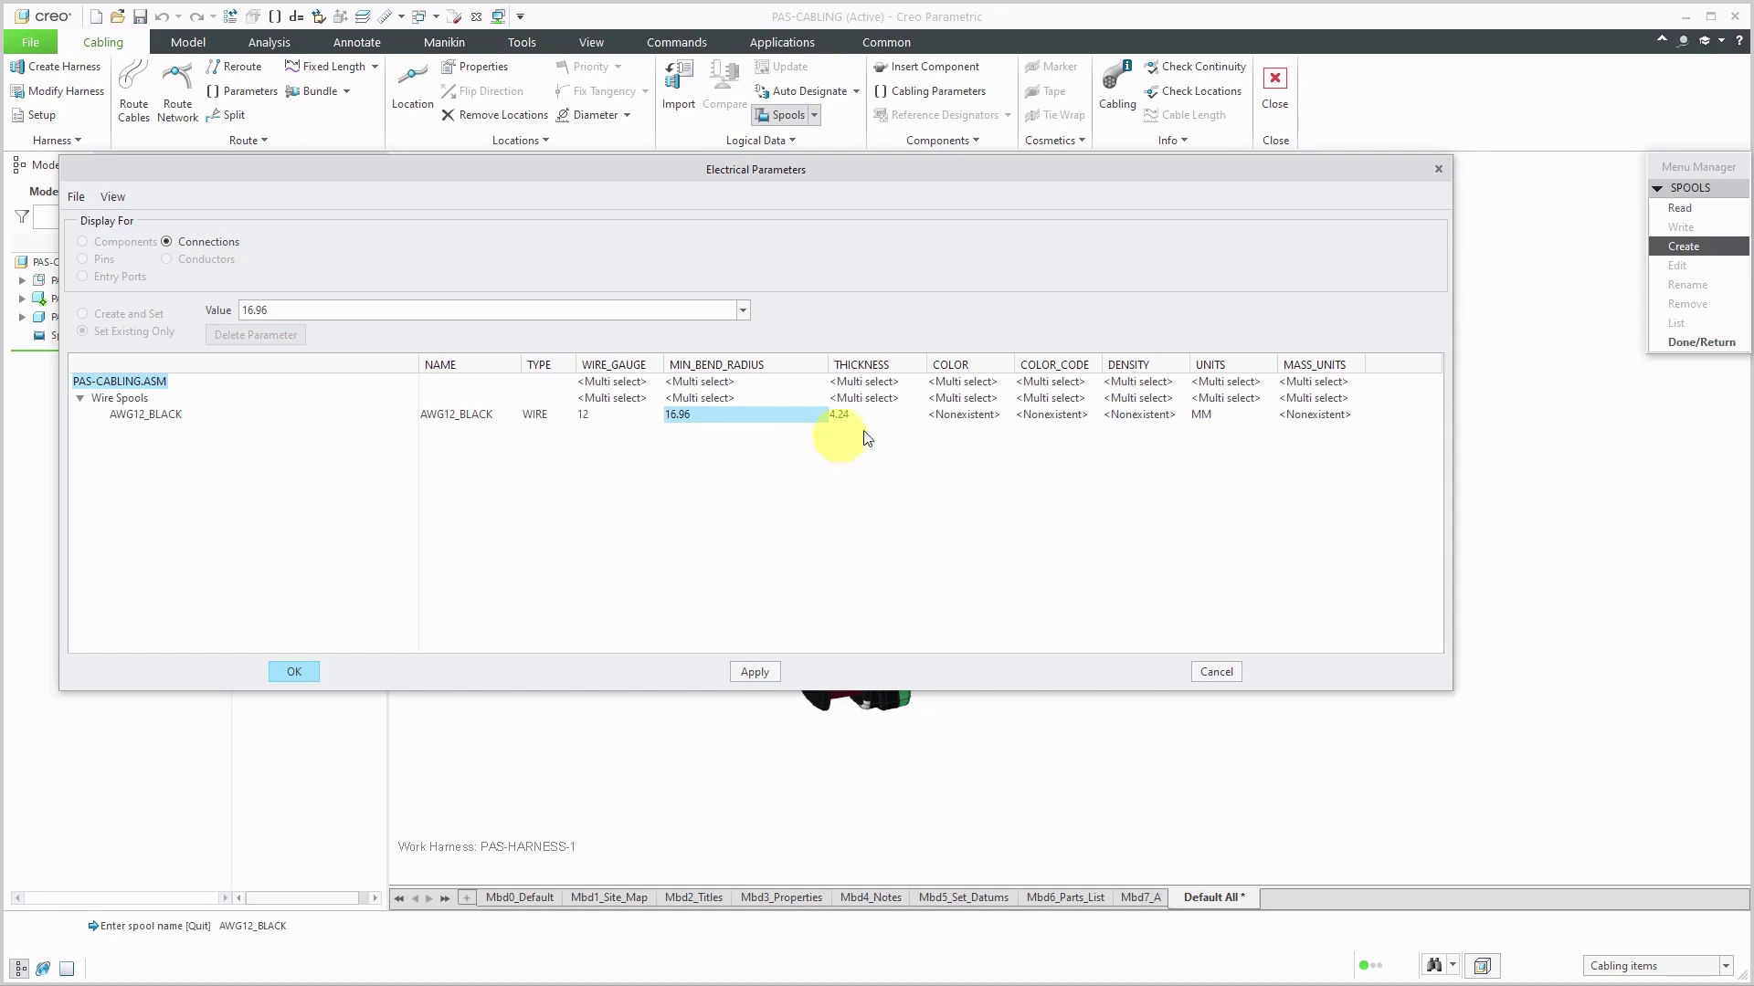
Step: Enter pantone_black in the COLOR cell and BLK in COLOR_CODE
{"action": "left_click", "coordinate": [968, 414]}
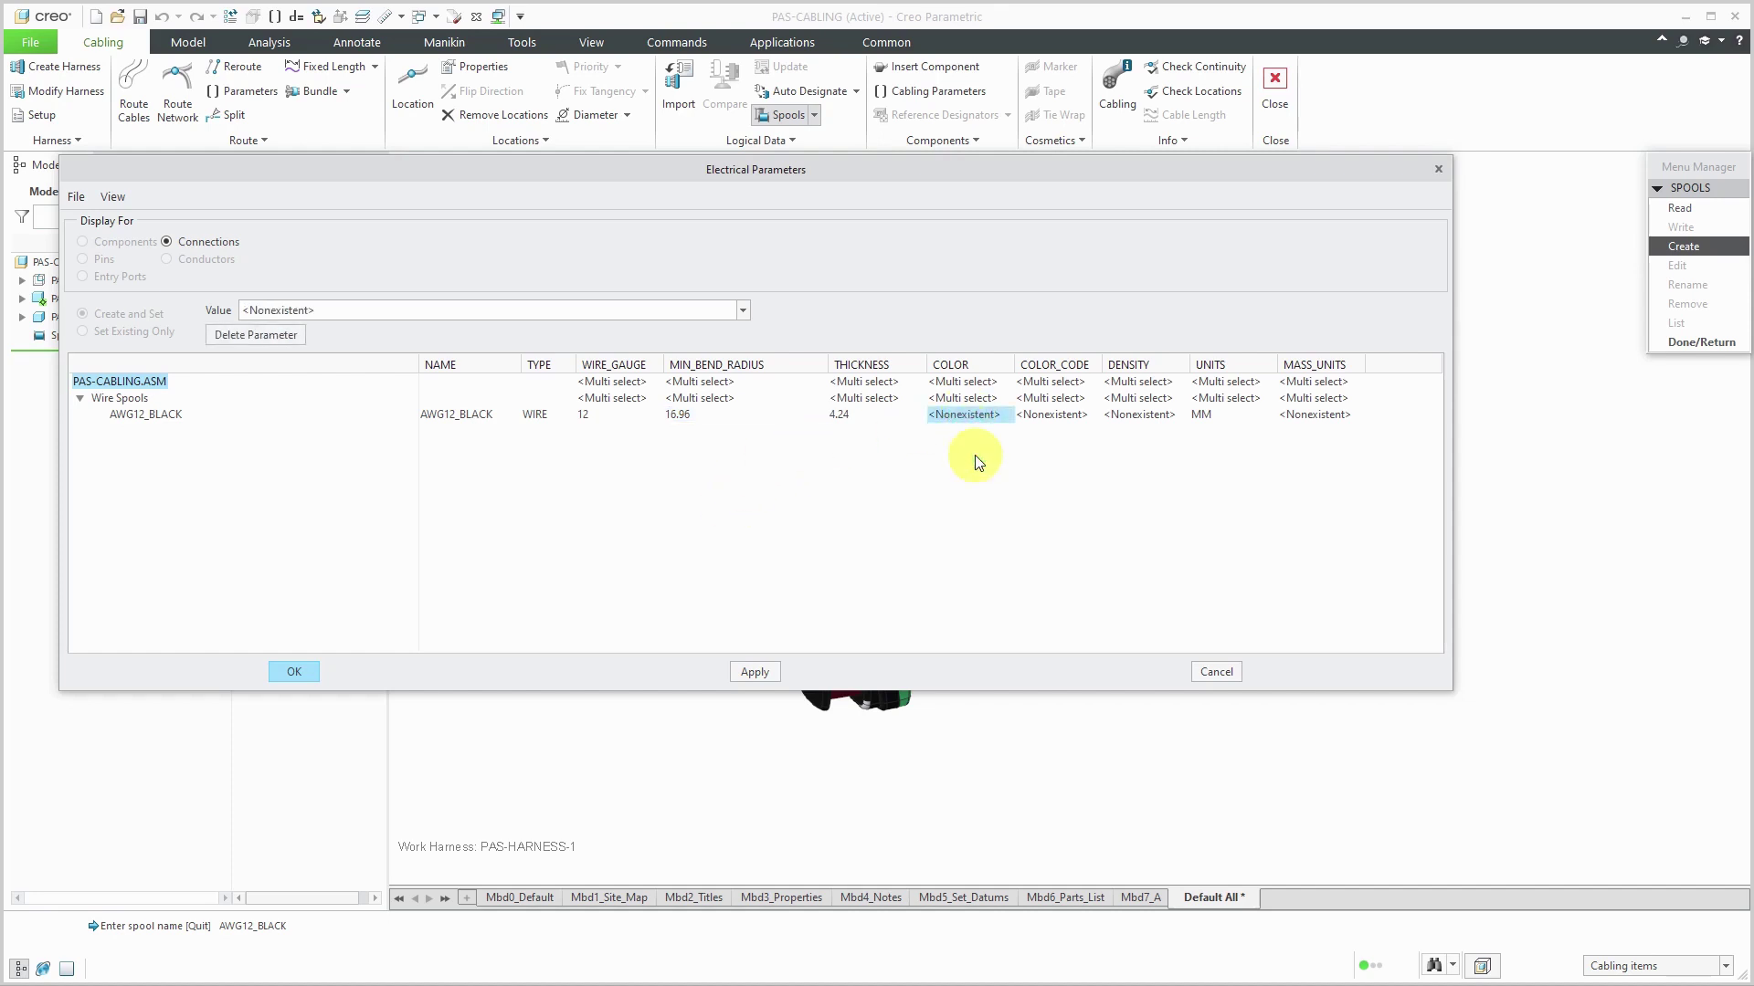
{"action": "left_click", "coordinate": [414, 311]}
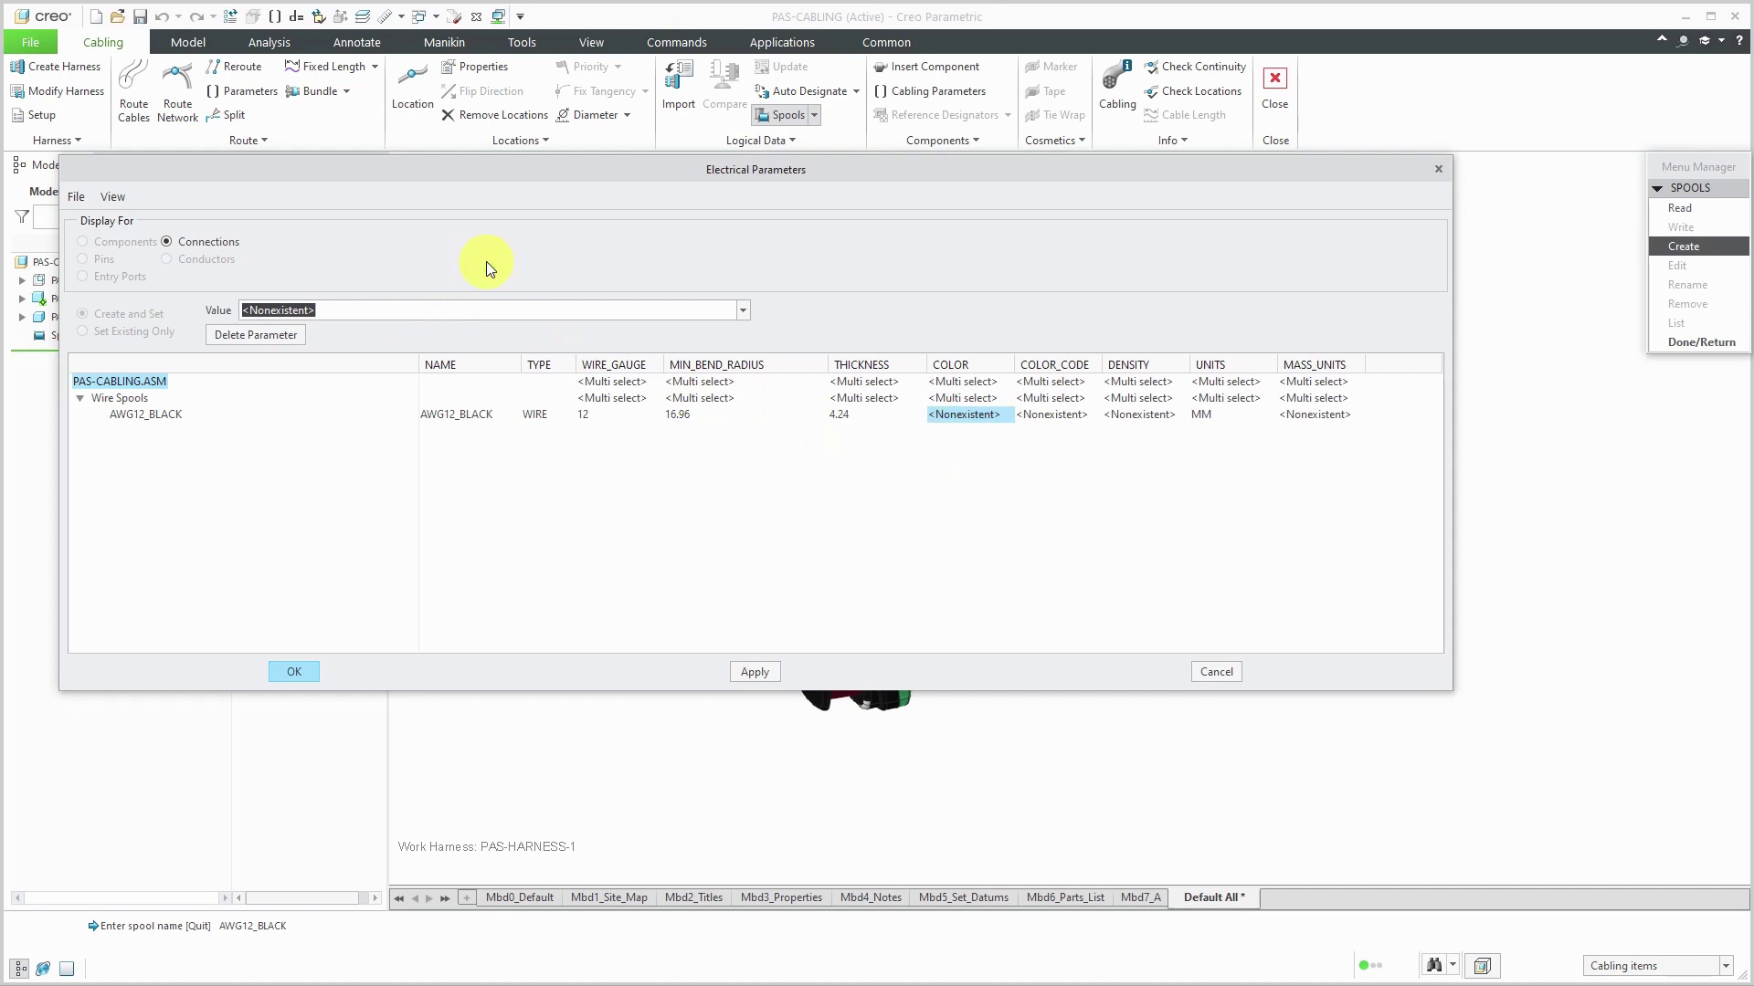
{"action": "type", "text": "pantone_black"}
{"action": "key", "text": "Return"}
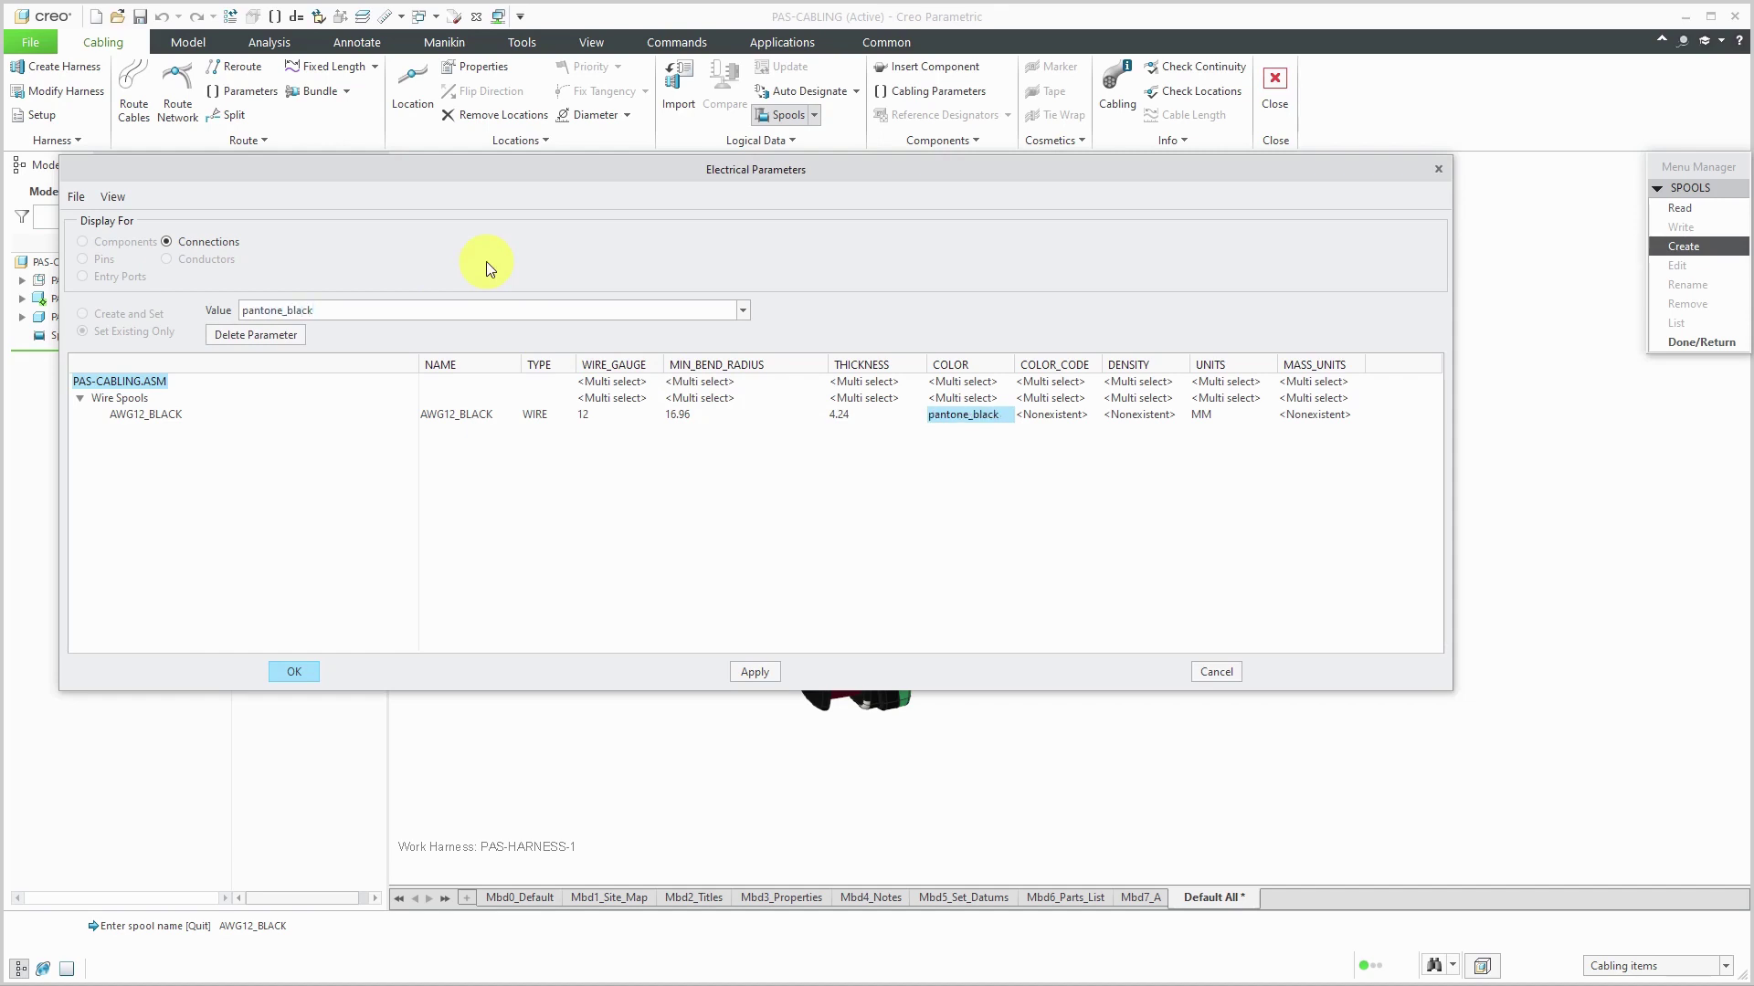
{"action": "key", "text": "Tab"}
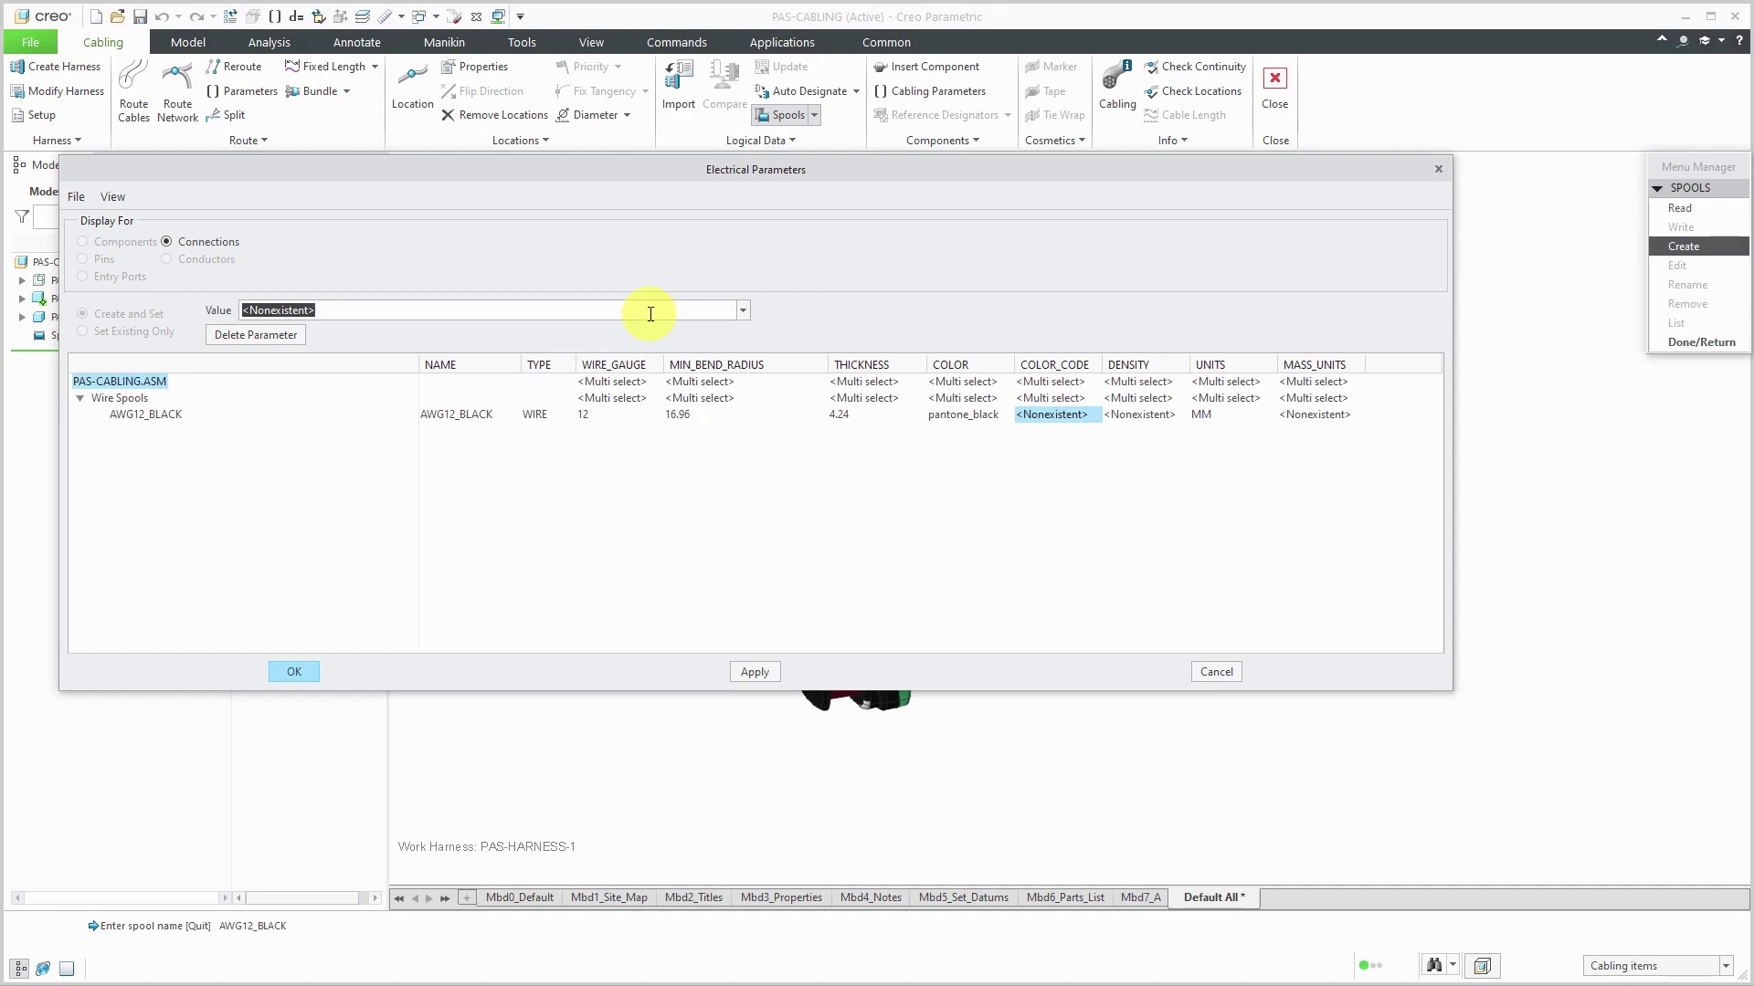
{"action": "type", "text": "BLK"}
{"action": "key", "text": "Return"}
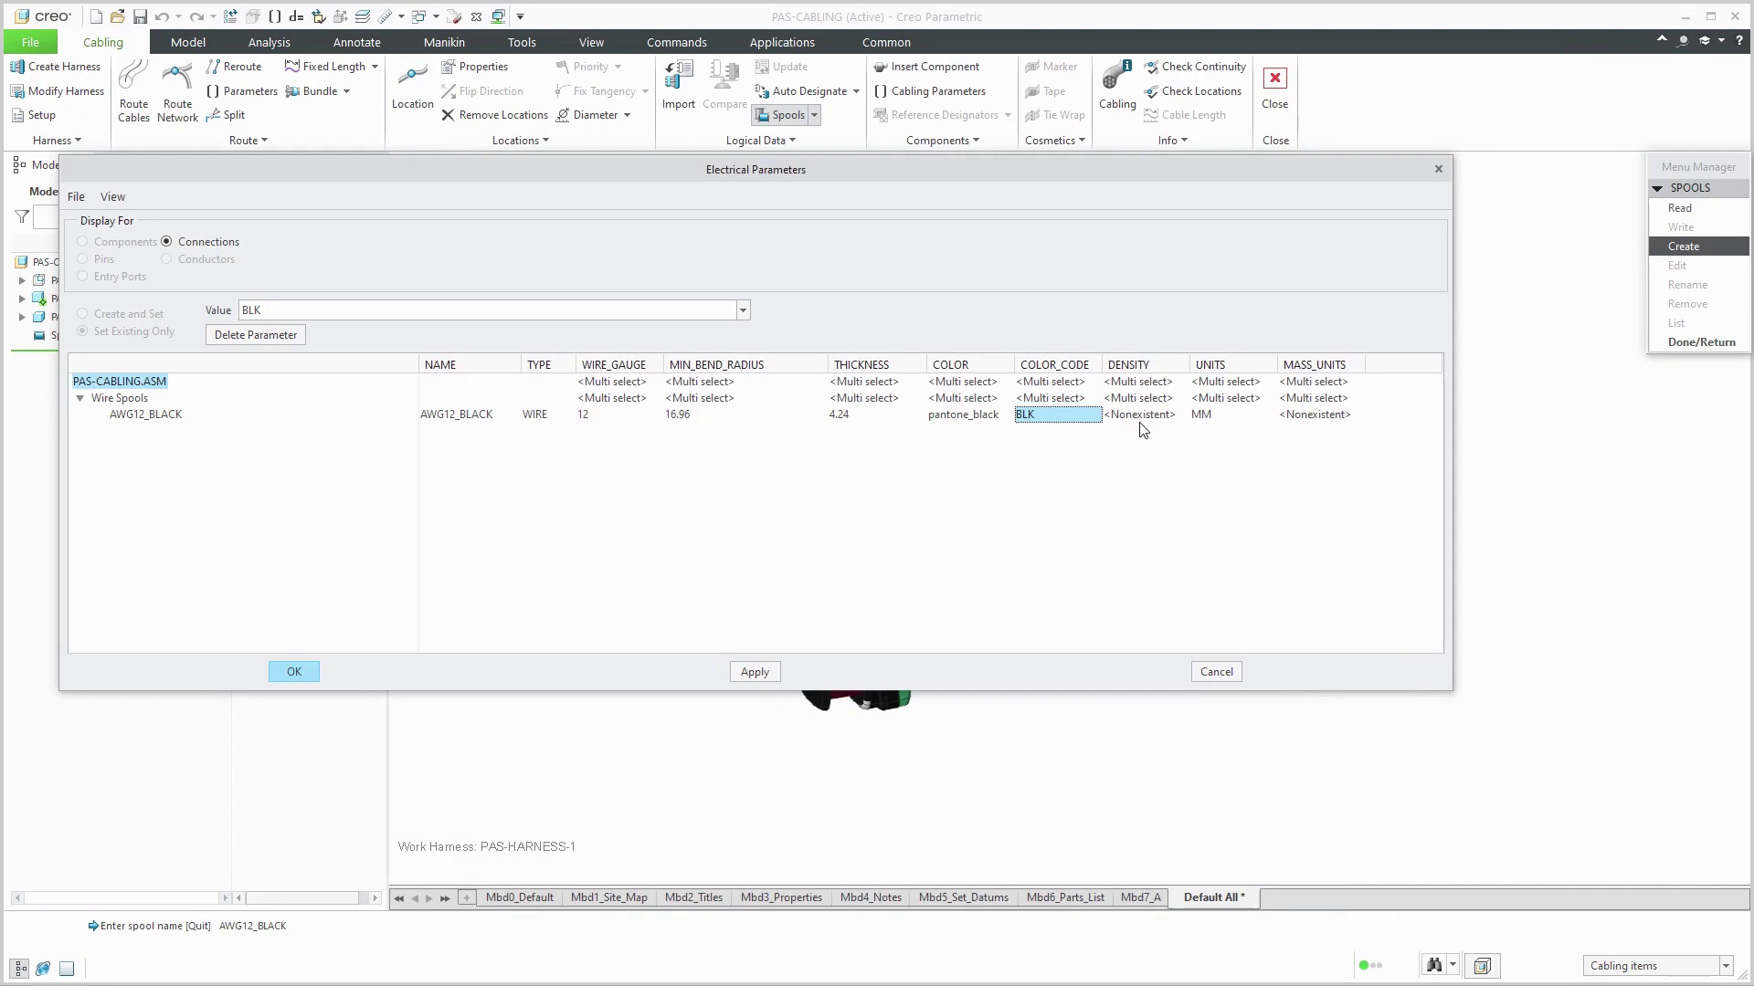
Step: Choose GRAM for MASS_UNITS and enter .0513 as the DENSITY value
{"action": "left_click", "coordinate": [1336, 416]}
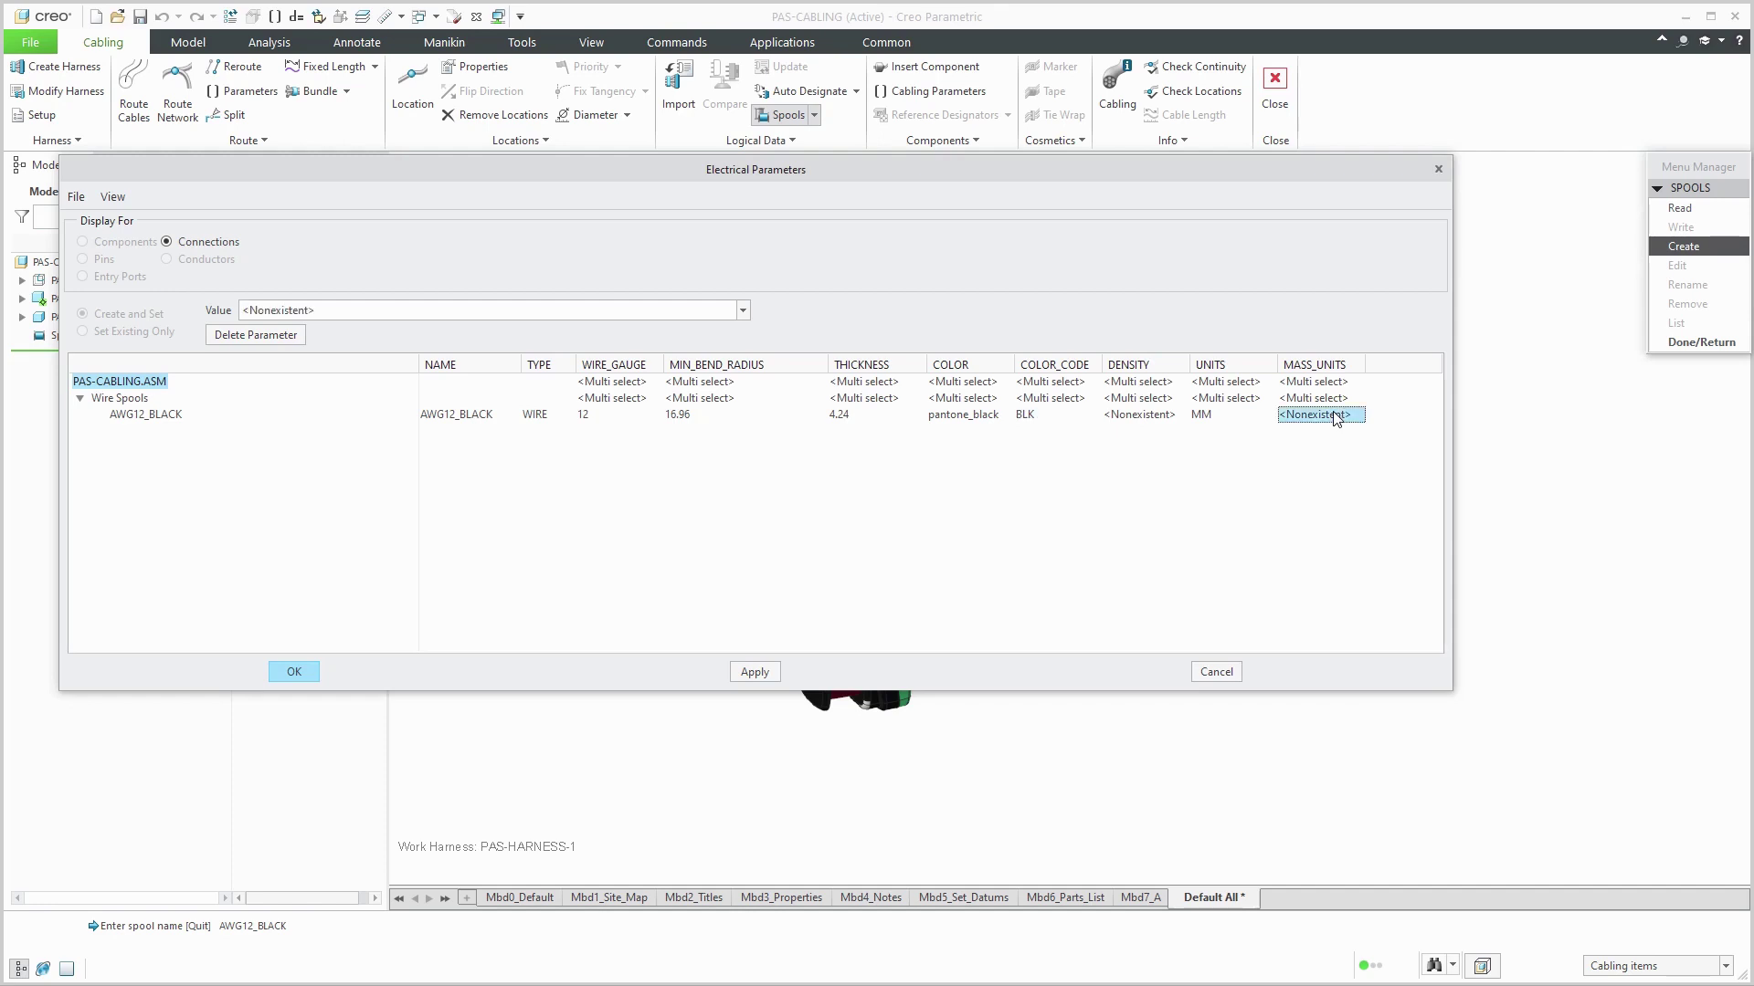
{"action": "left_click", "coordinate": [745, 312]}
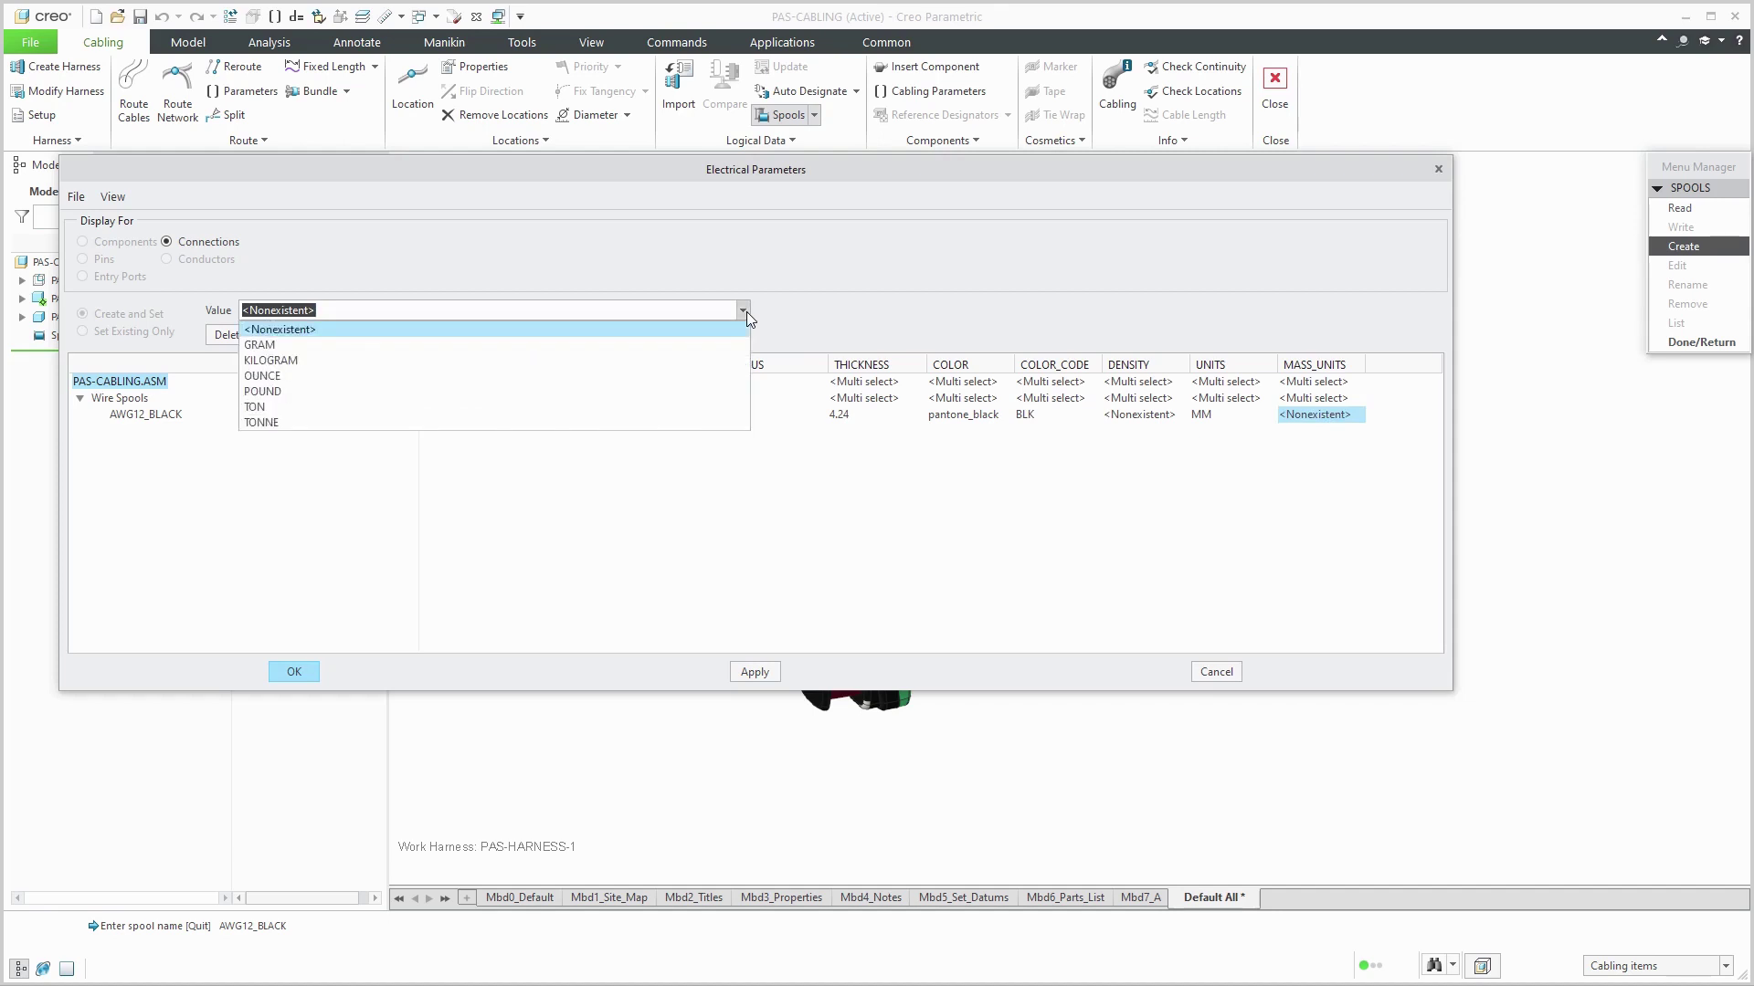
{"action": "left_click", "coordinate": [258, 346]}
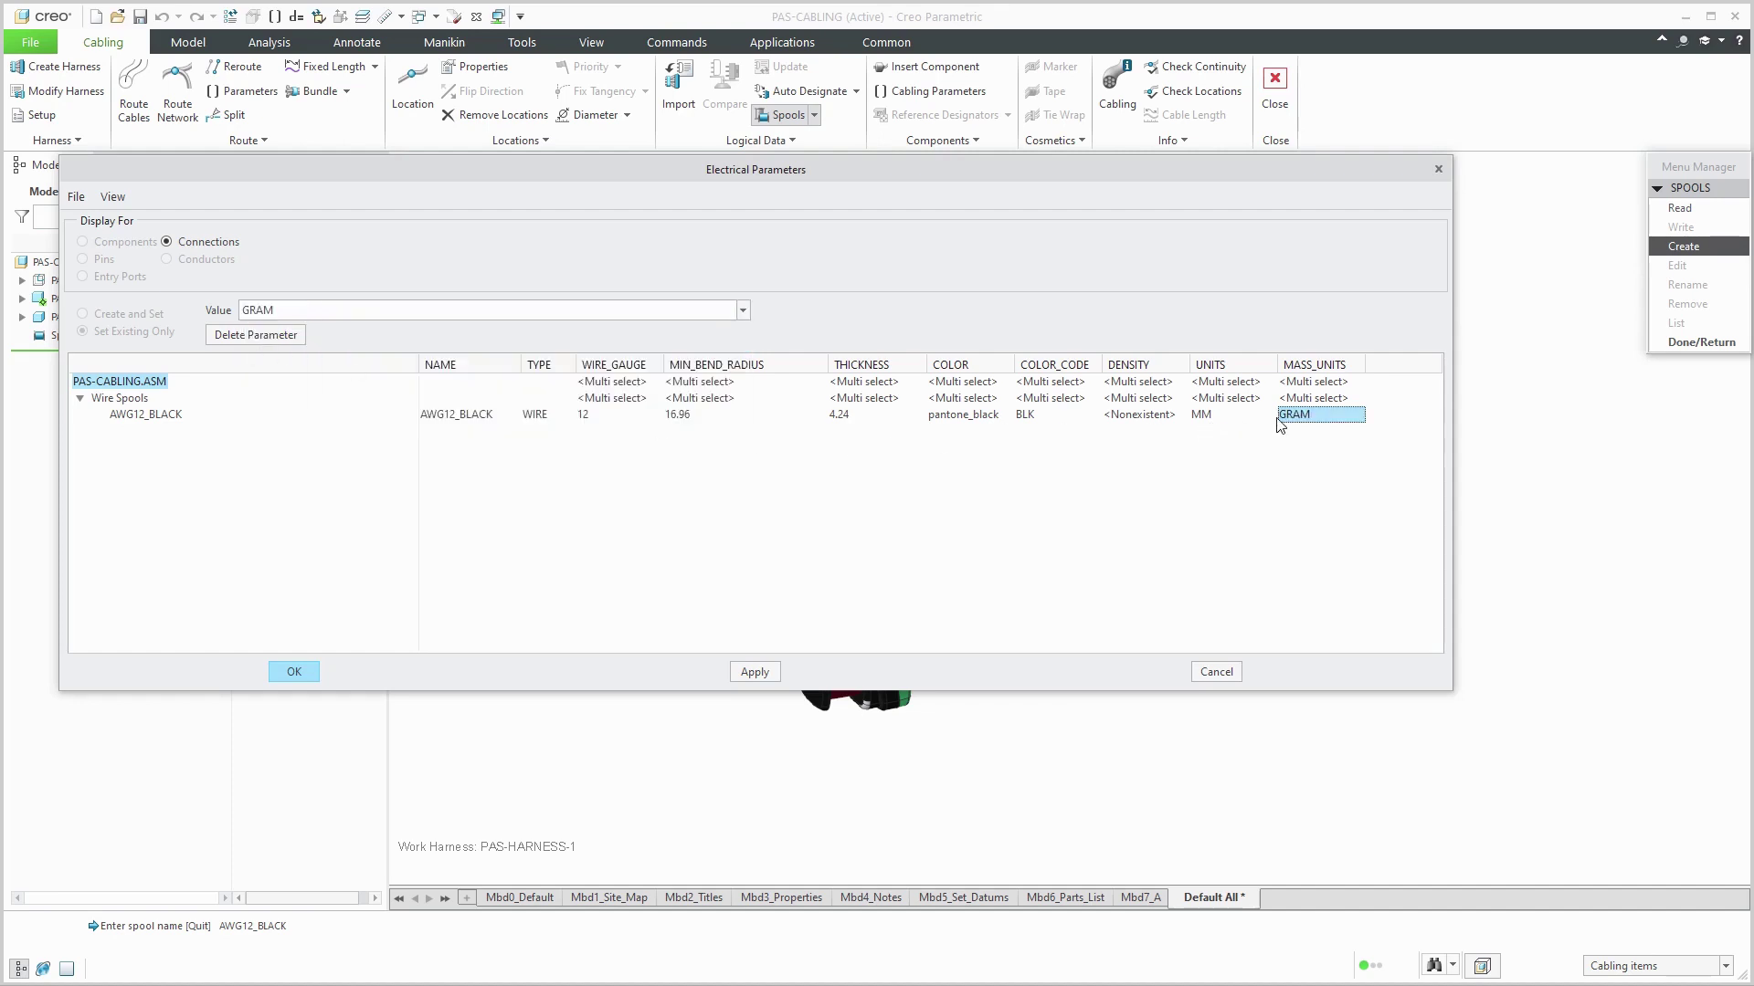
{"action": "left_click", "coordinate": [1154, 423]}
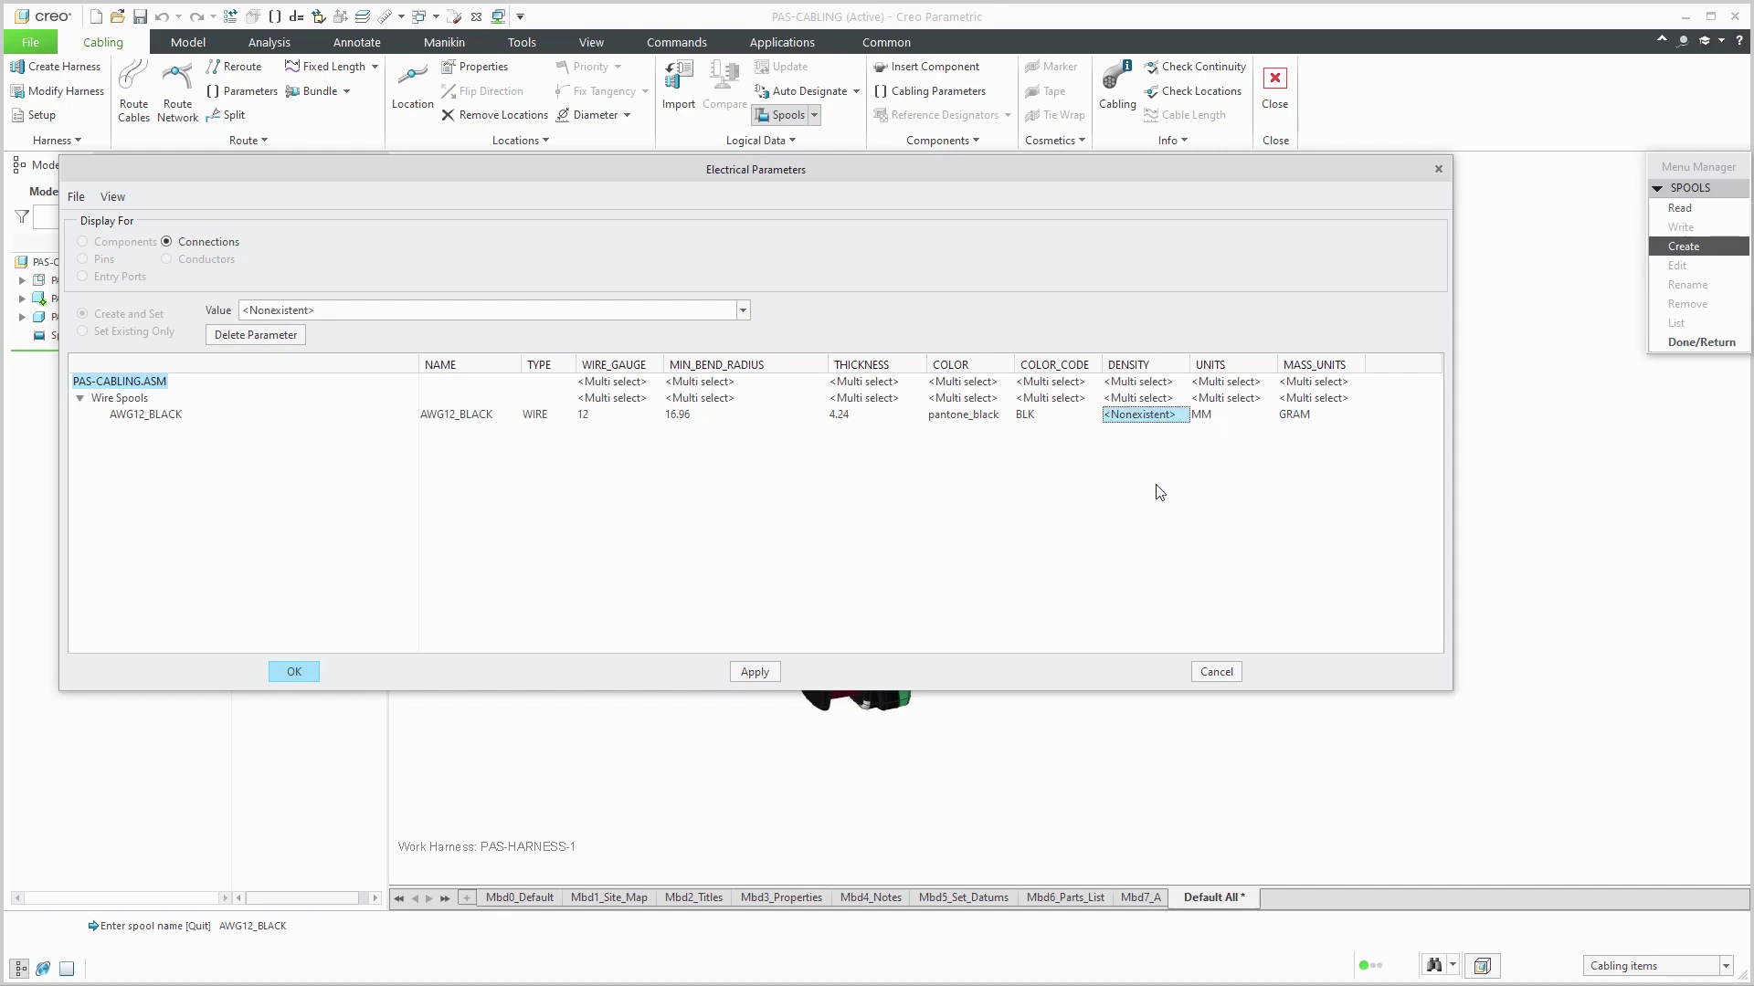
{"action": "left_click", "coordinate": [449, 308]}
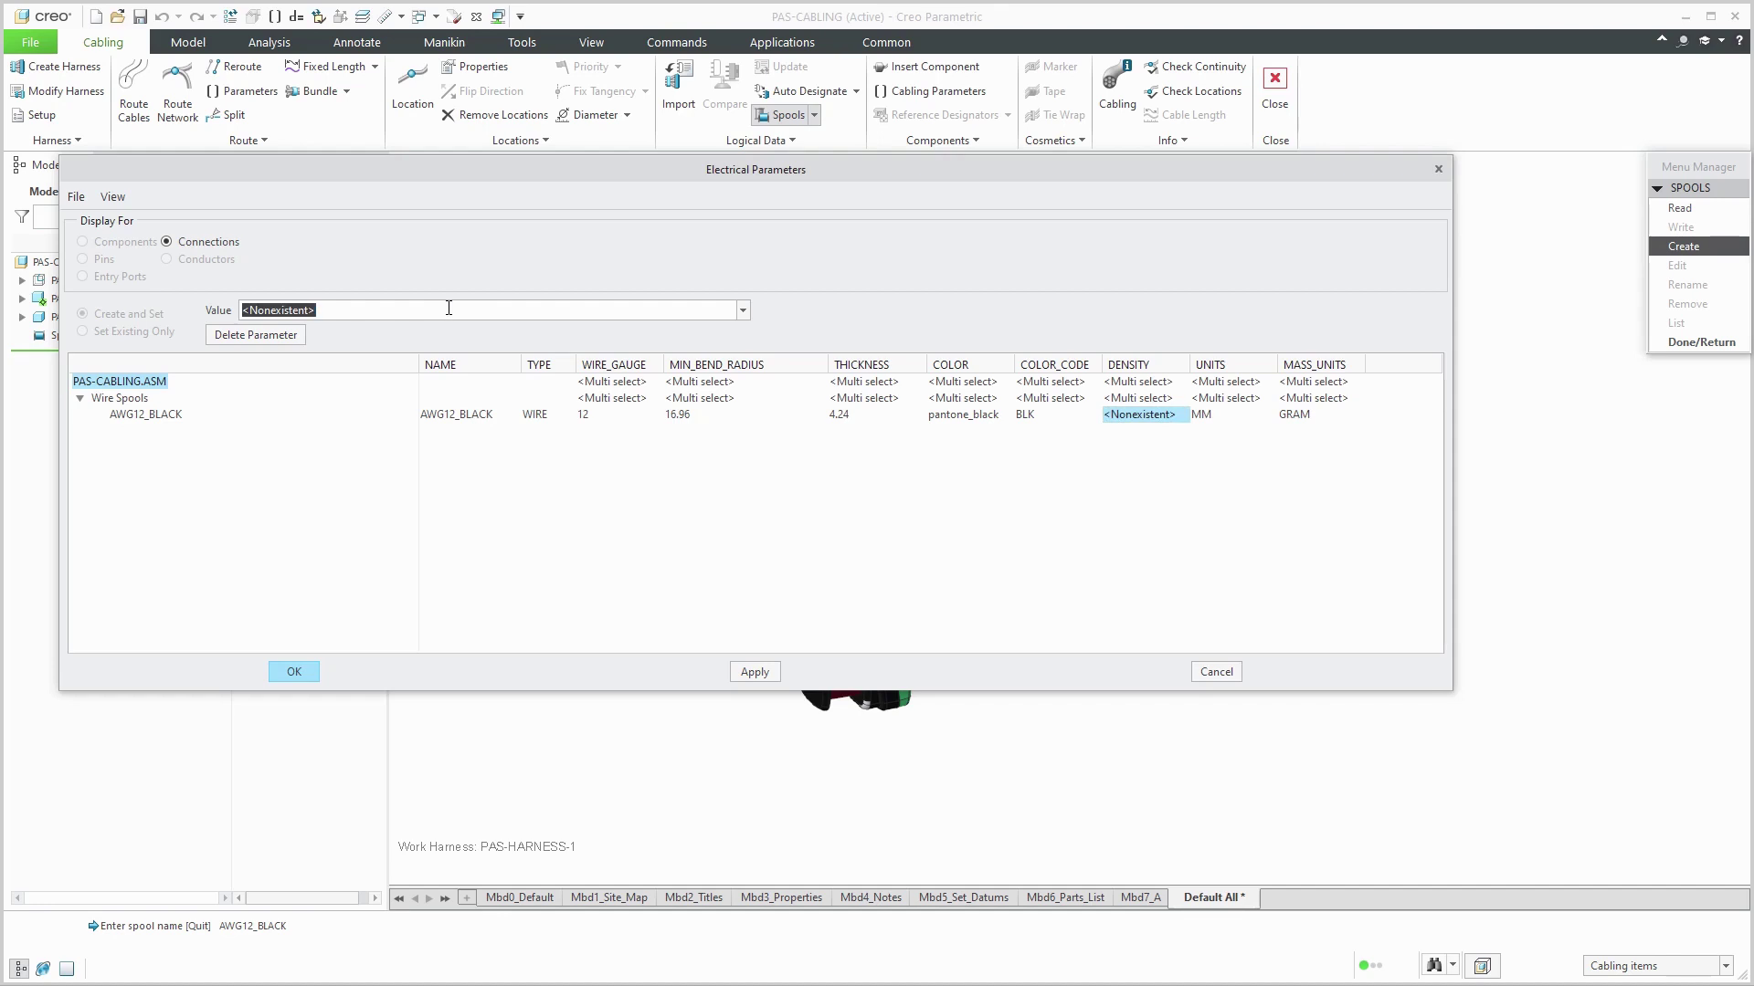
{"action": "type", "text": ".0513"}
{"action": "key", "text": "Return"}
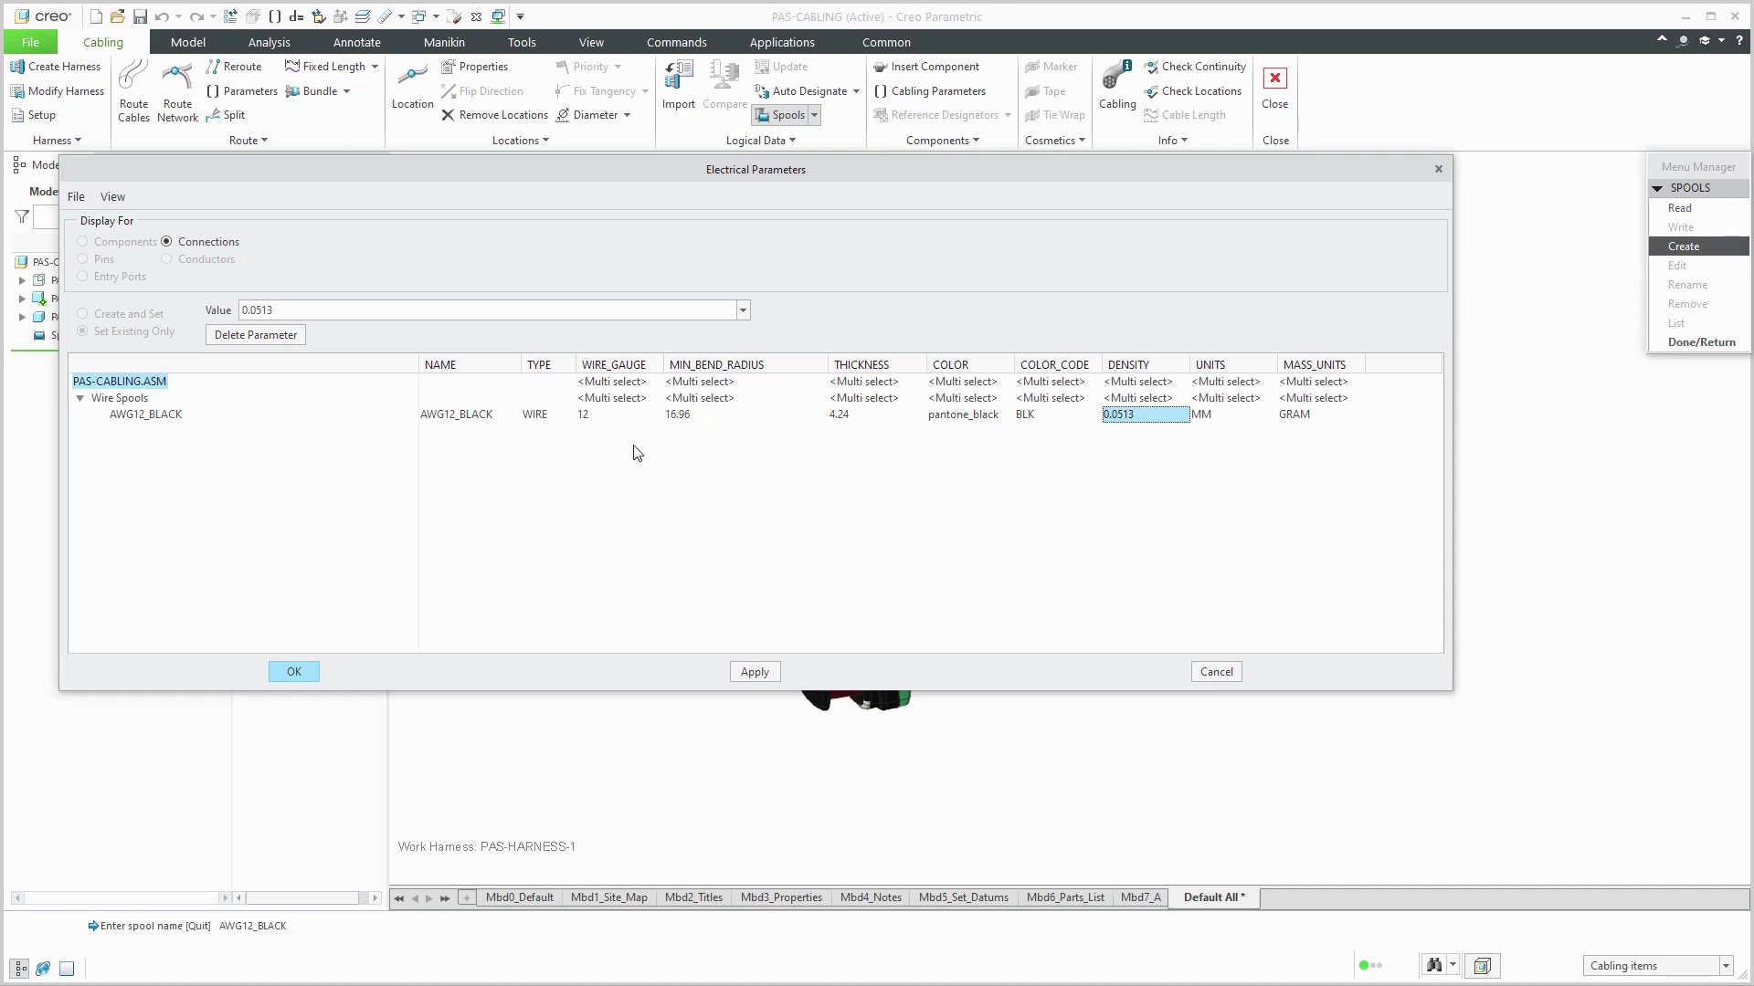
Step: Accept the parameters to create AWG12_BLACK, verify it in the spool list, then cancel Edit
{"action": "left_click", "coordinate": [294, 672]}
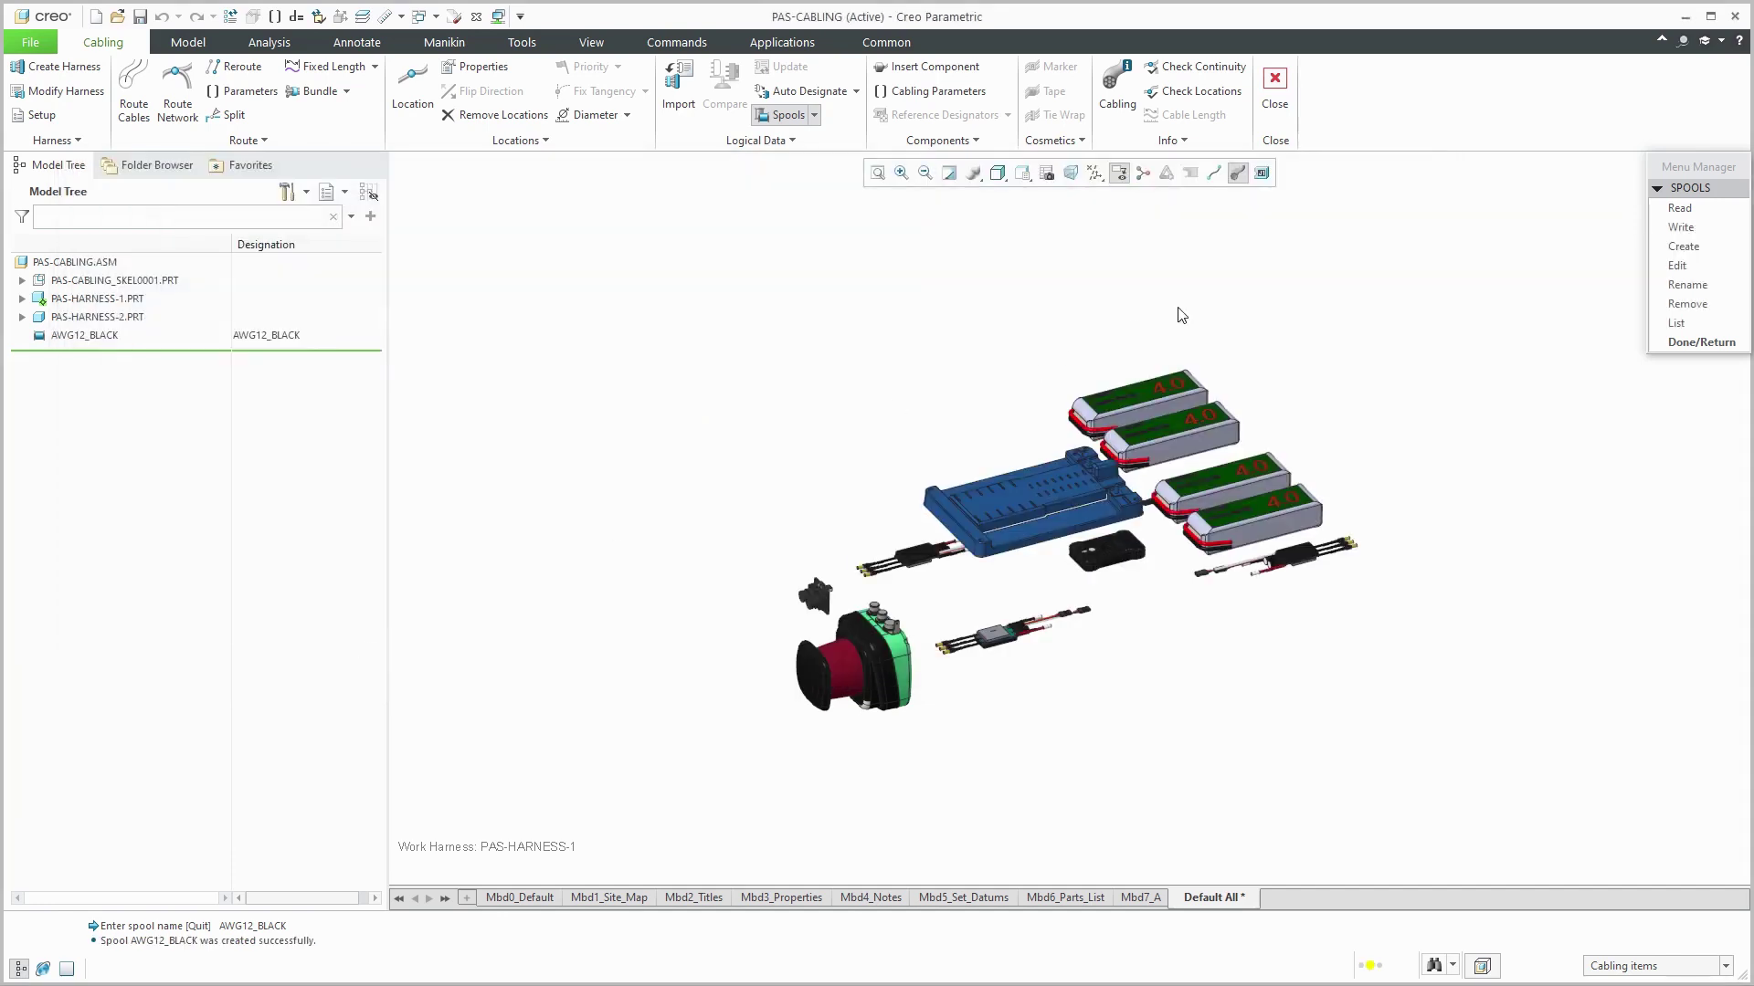
{"action": "left_click", "coordinate": [1223, 312]}
{"action": "left_click", "coordinate": [1680, 323]}
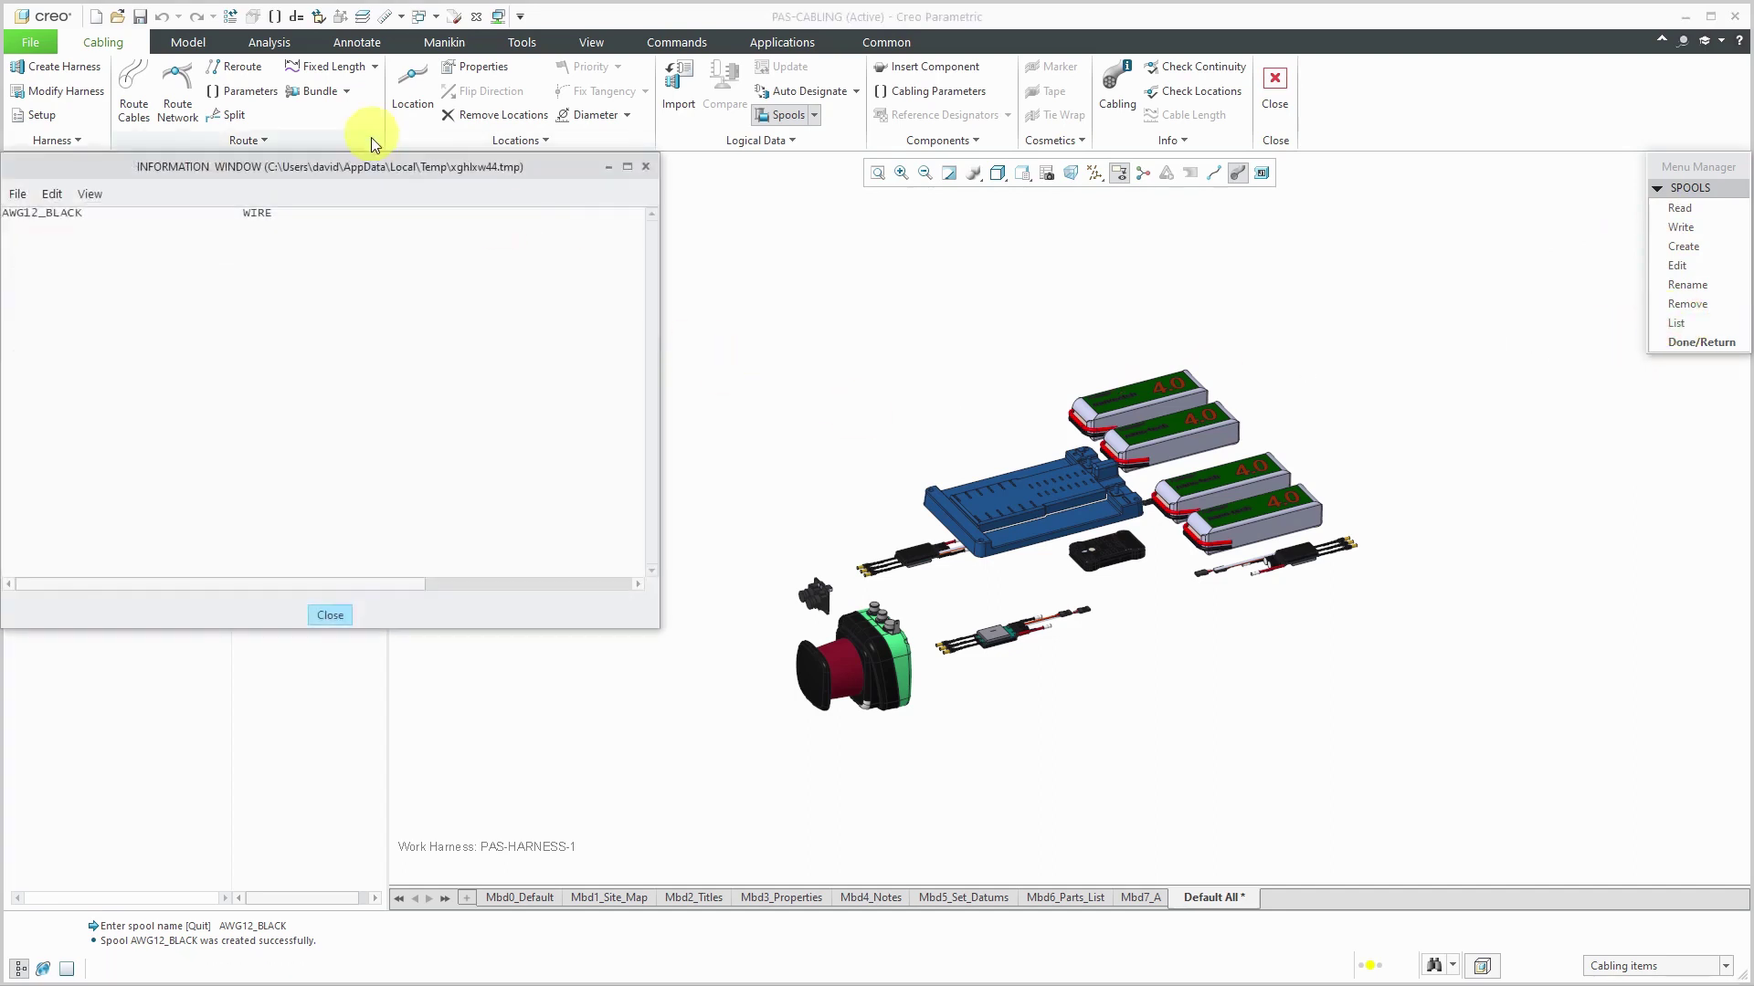
{"action": "left_click_drag", "start_coordinate": [397, 167], "coordinate": [594, 192]}
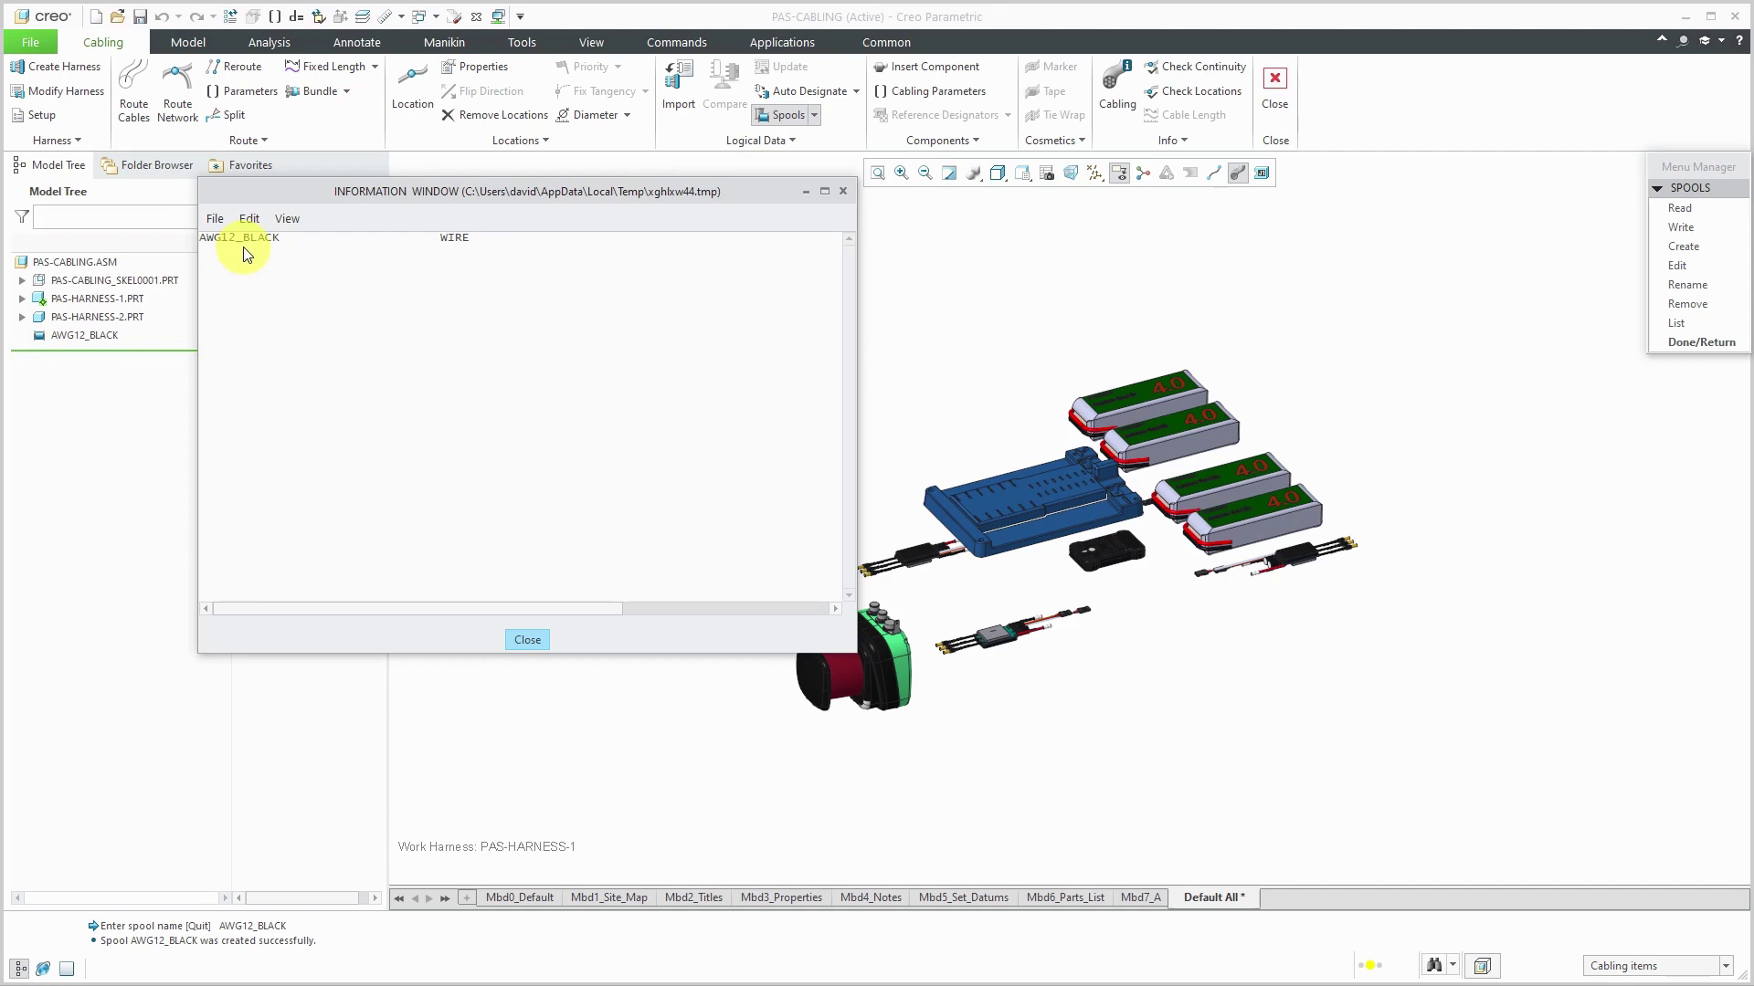
{"action": "left_click", "coordinate": [539, 641]}
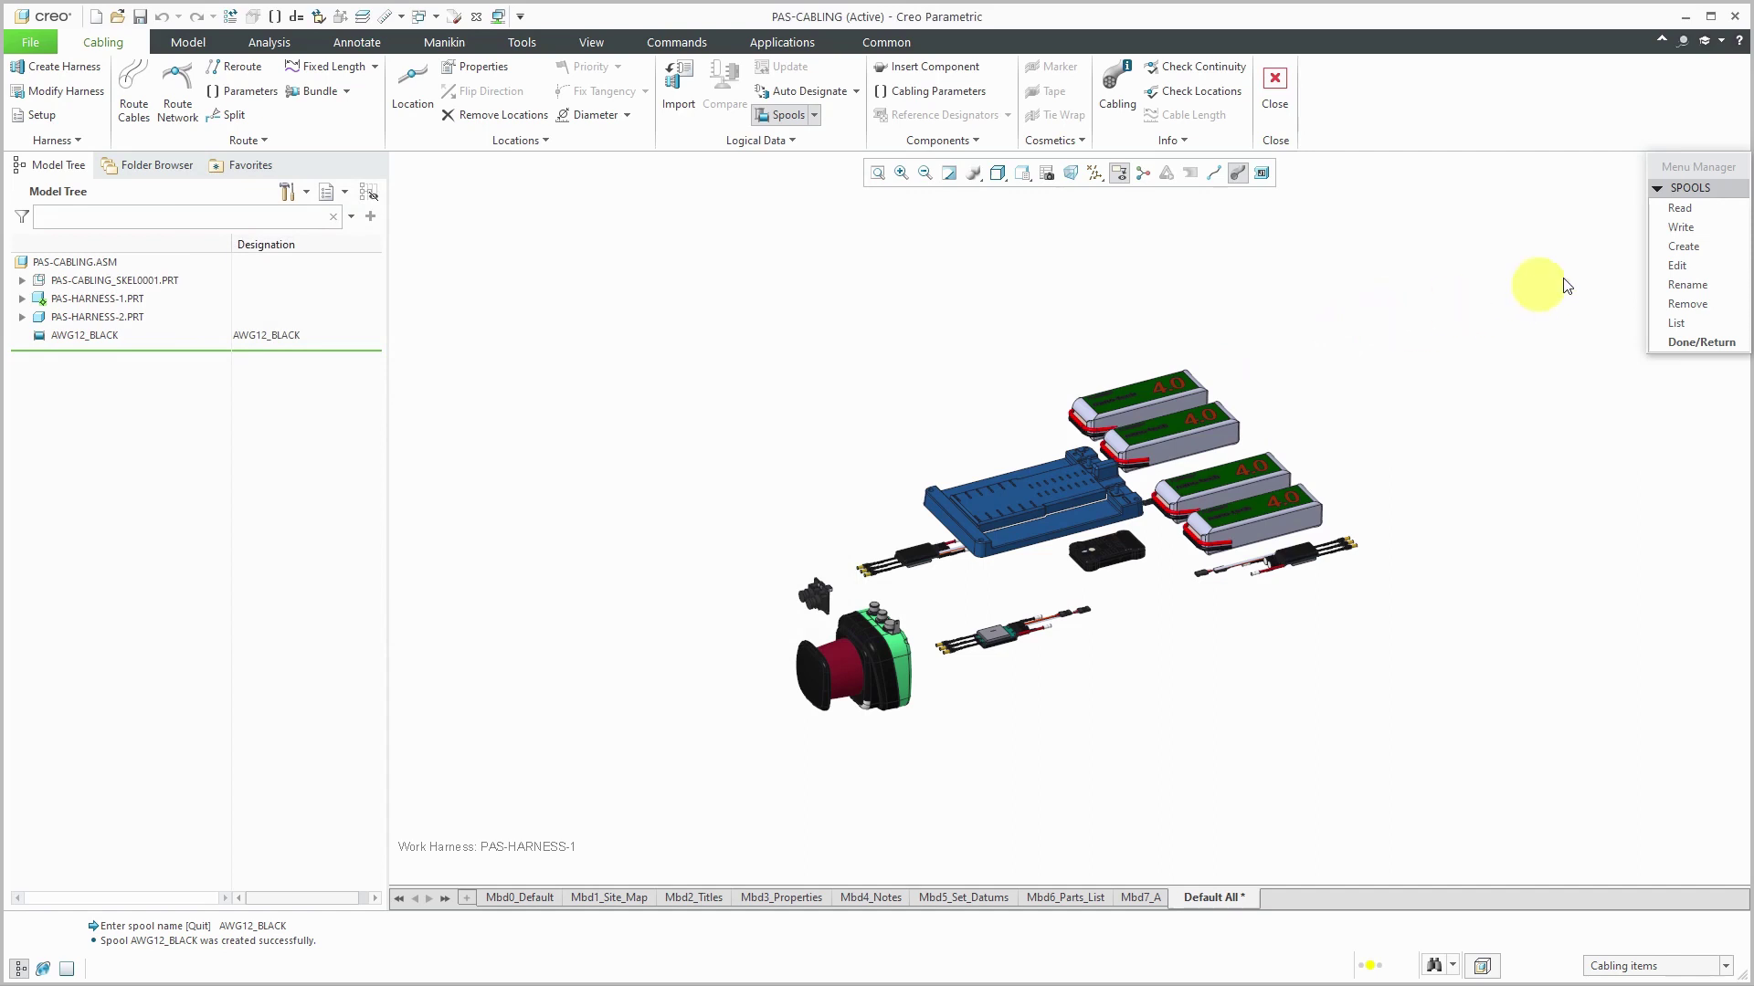
{"action": "left_click", "coordinate": [1679, 265]}
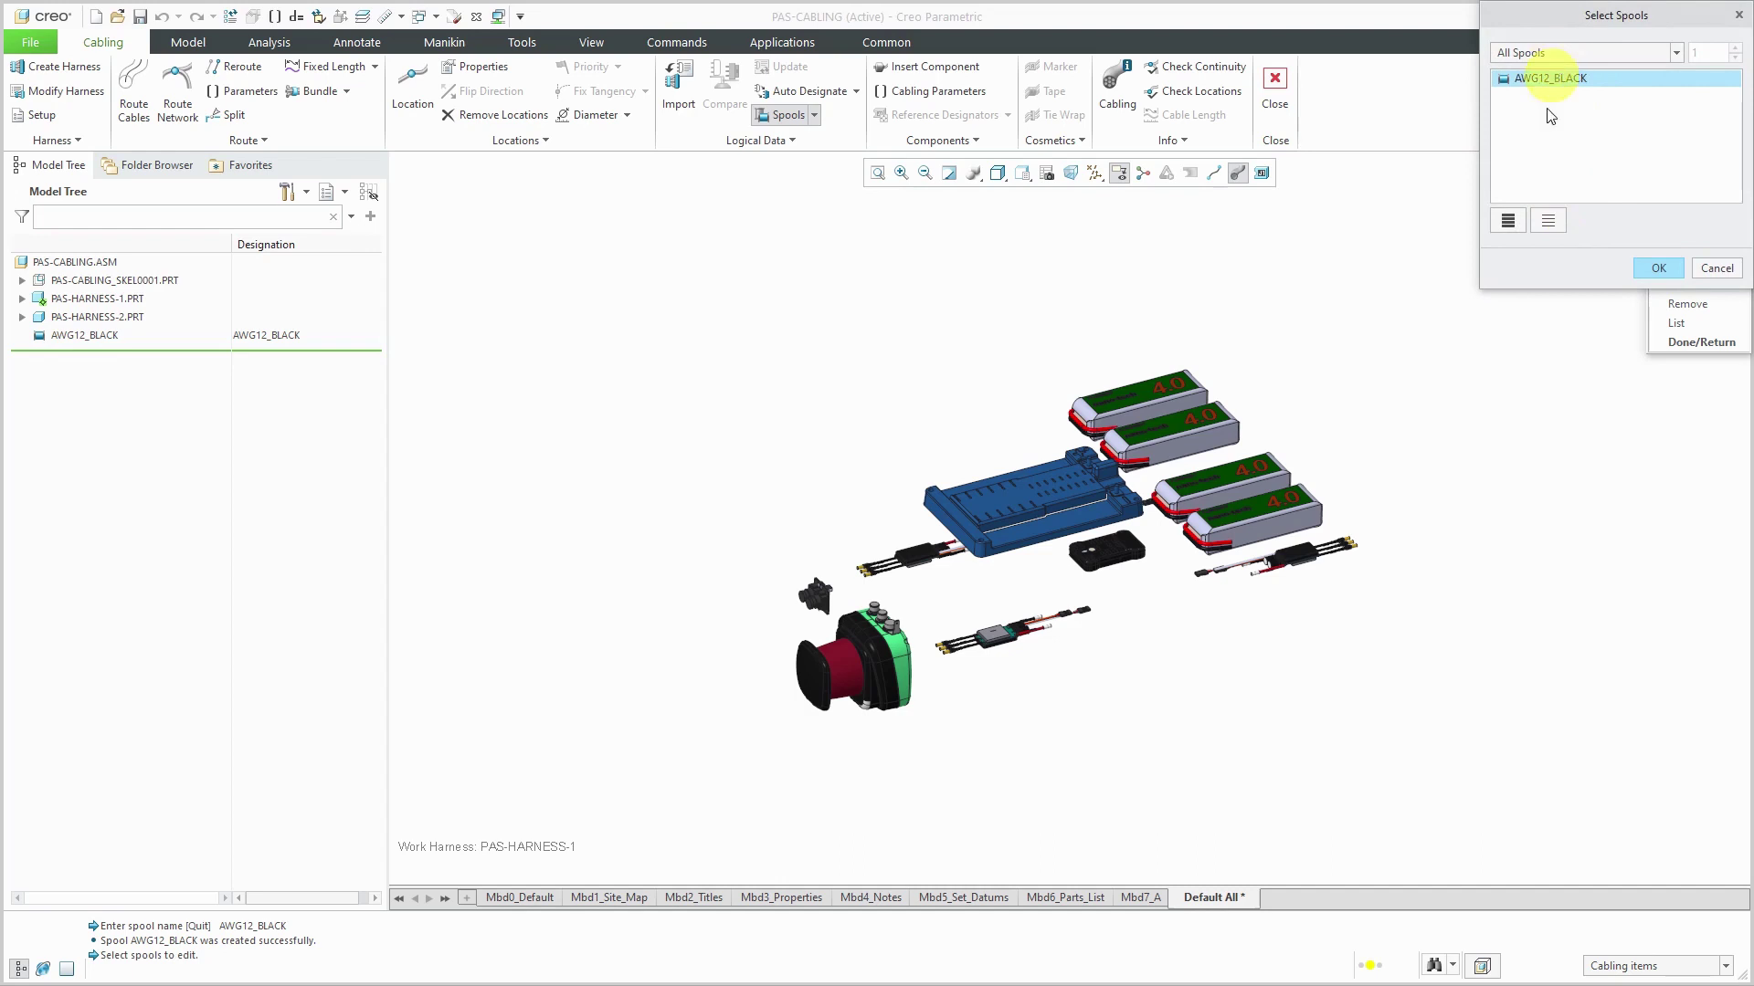
{"action": "left_click", "coordinate": [1707, 270]}
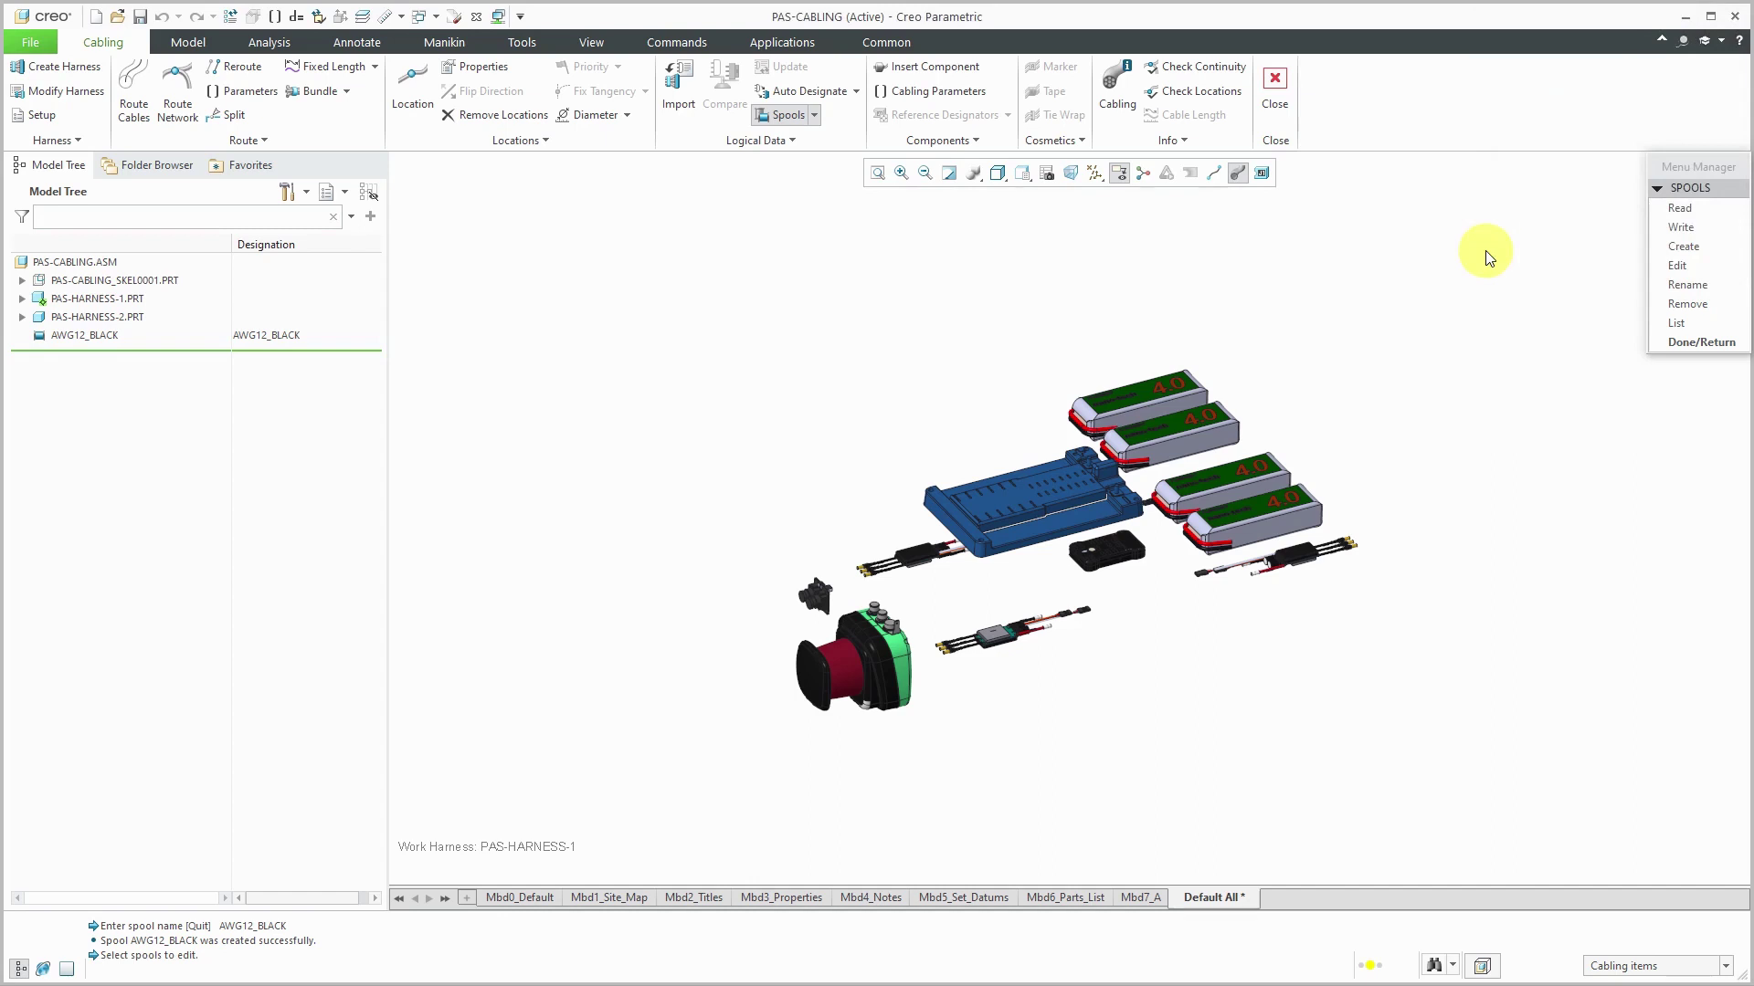
Step: Create a new wire spool named AWG8_RED
{"action": "left_click", "coordinate": [1683, 249]}
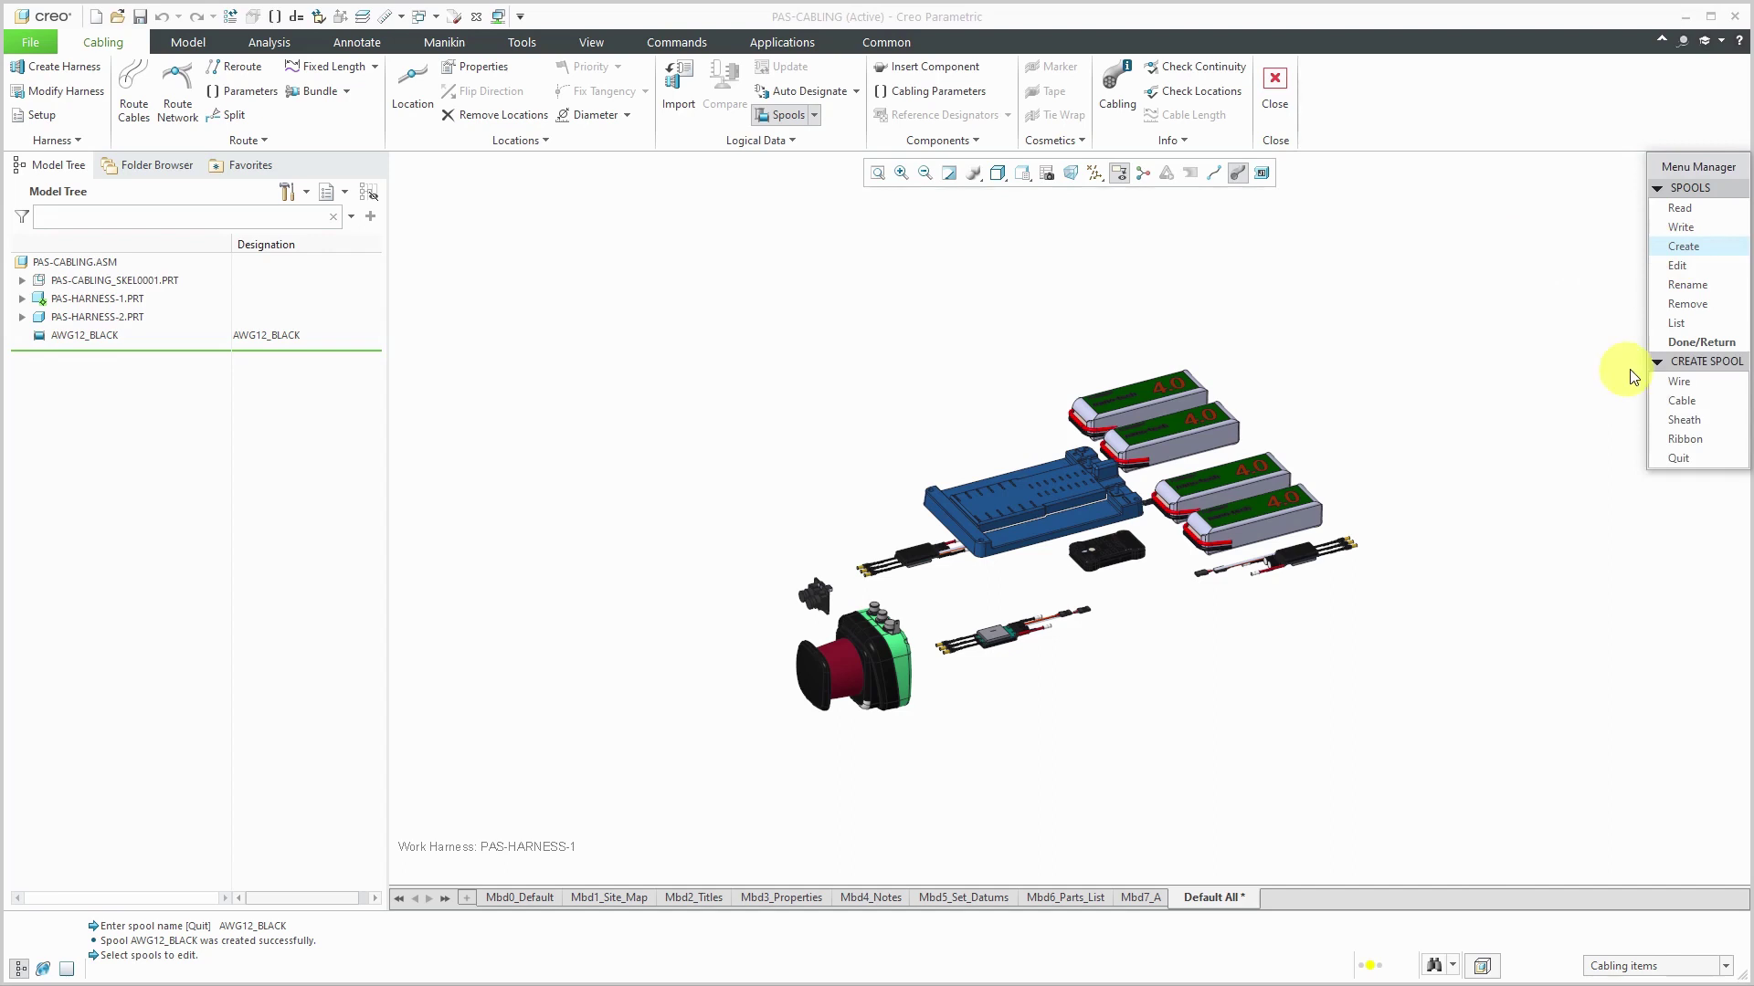
{"action": "left_click", "coordinate": [1677, 384]}
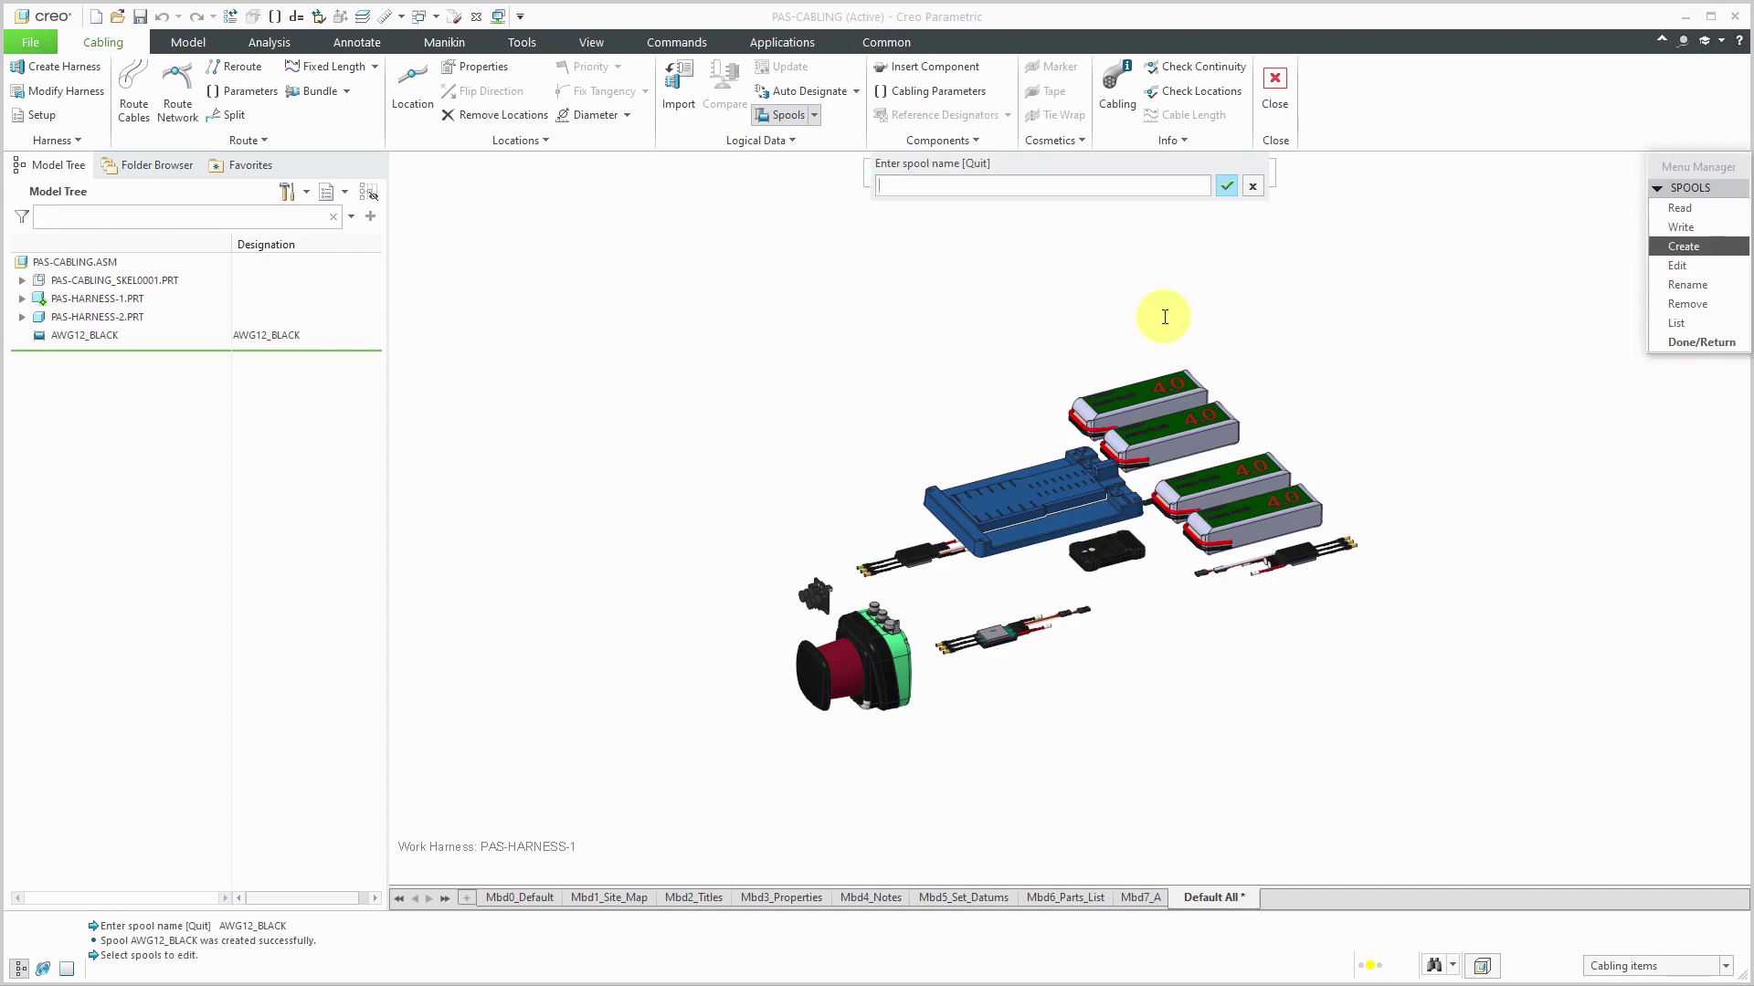
{"action": "type", "text": "AWG8_RED"}
{"action": "key", "text": "Return"}
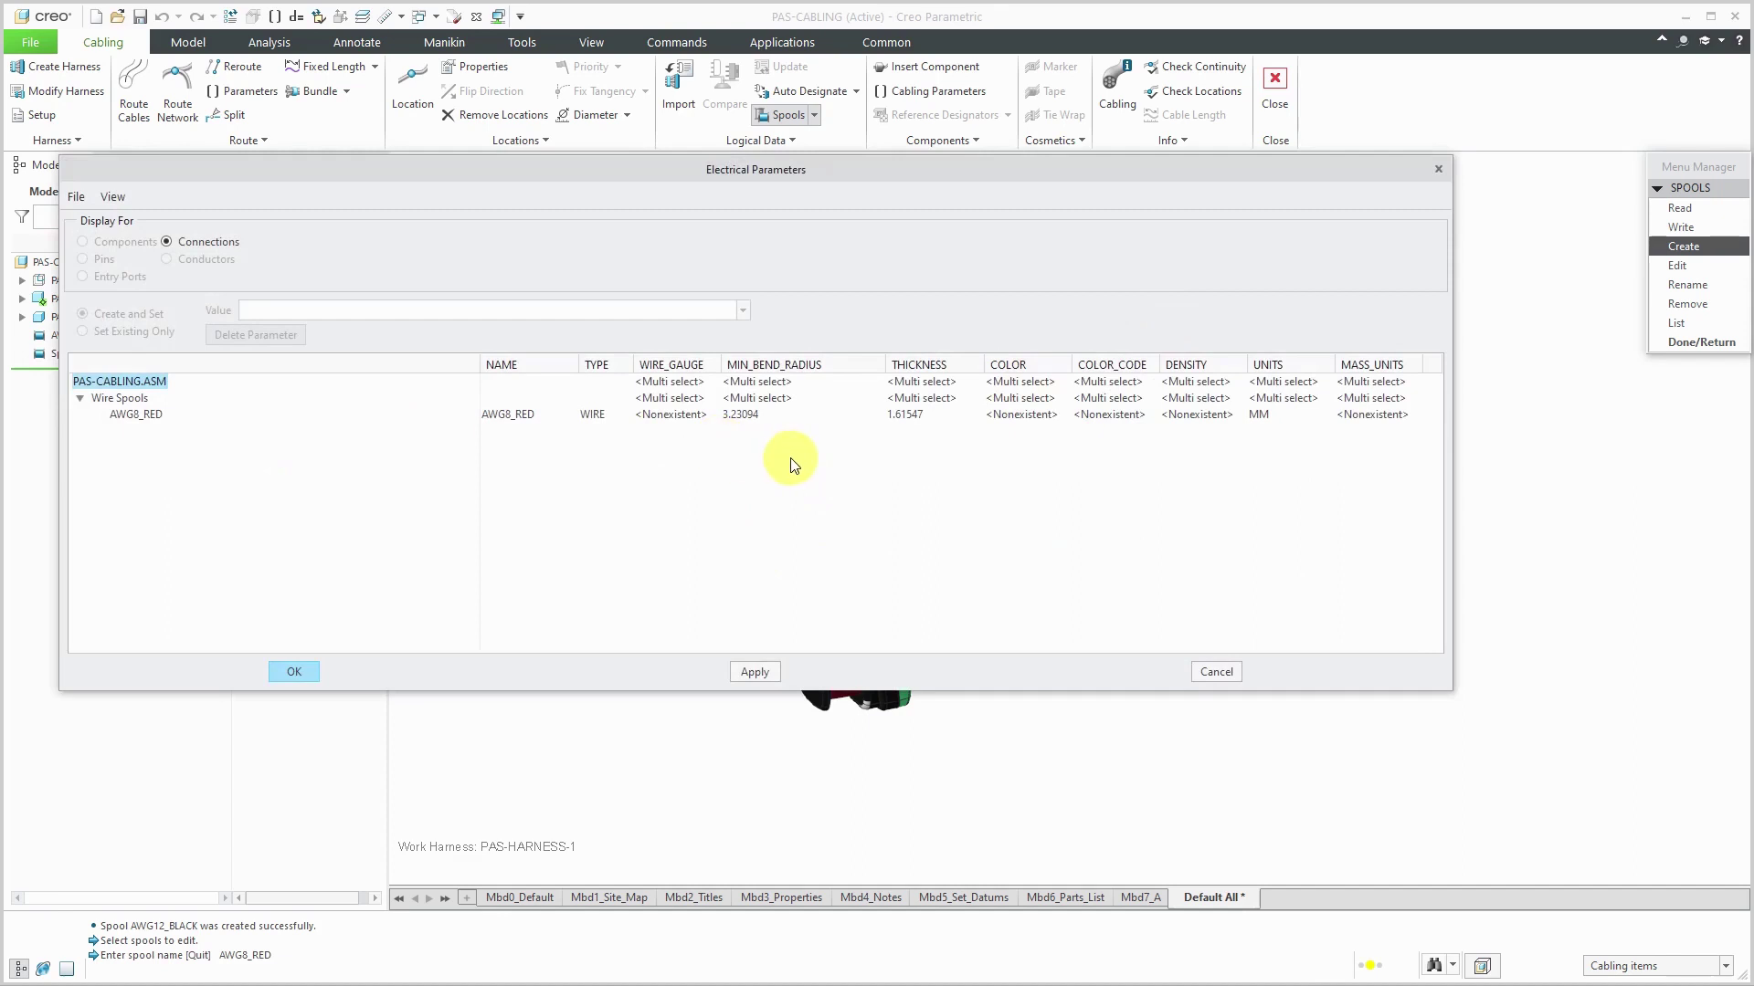
Step: Set the AWG8_RED mass units to GRAM and density to 0.125
{"action": "left_click", "coordinate": [1378, 415]}
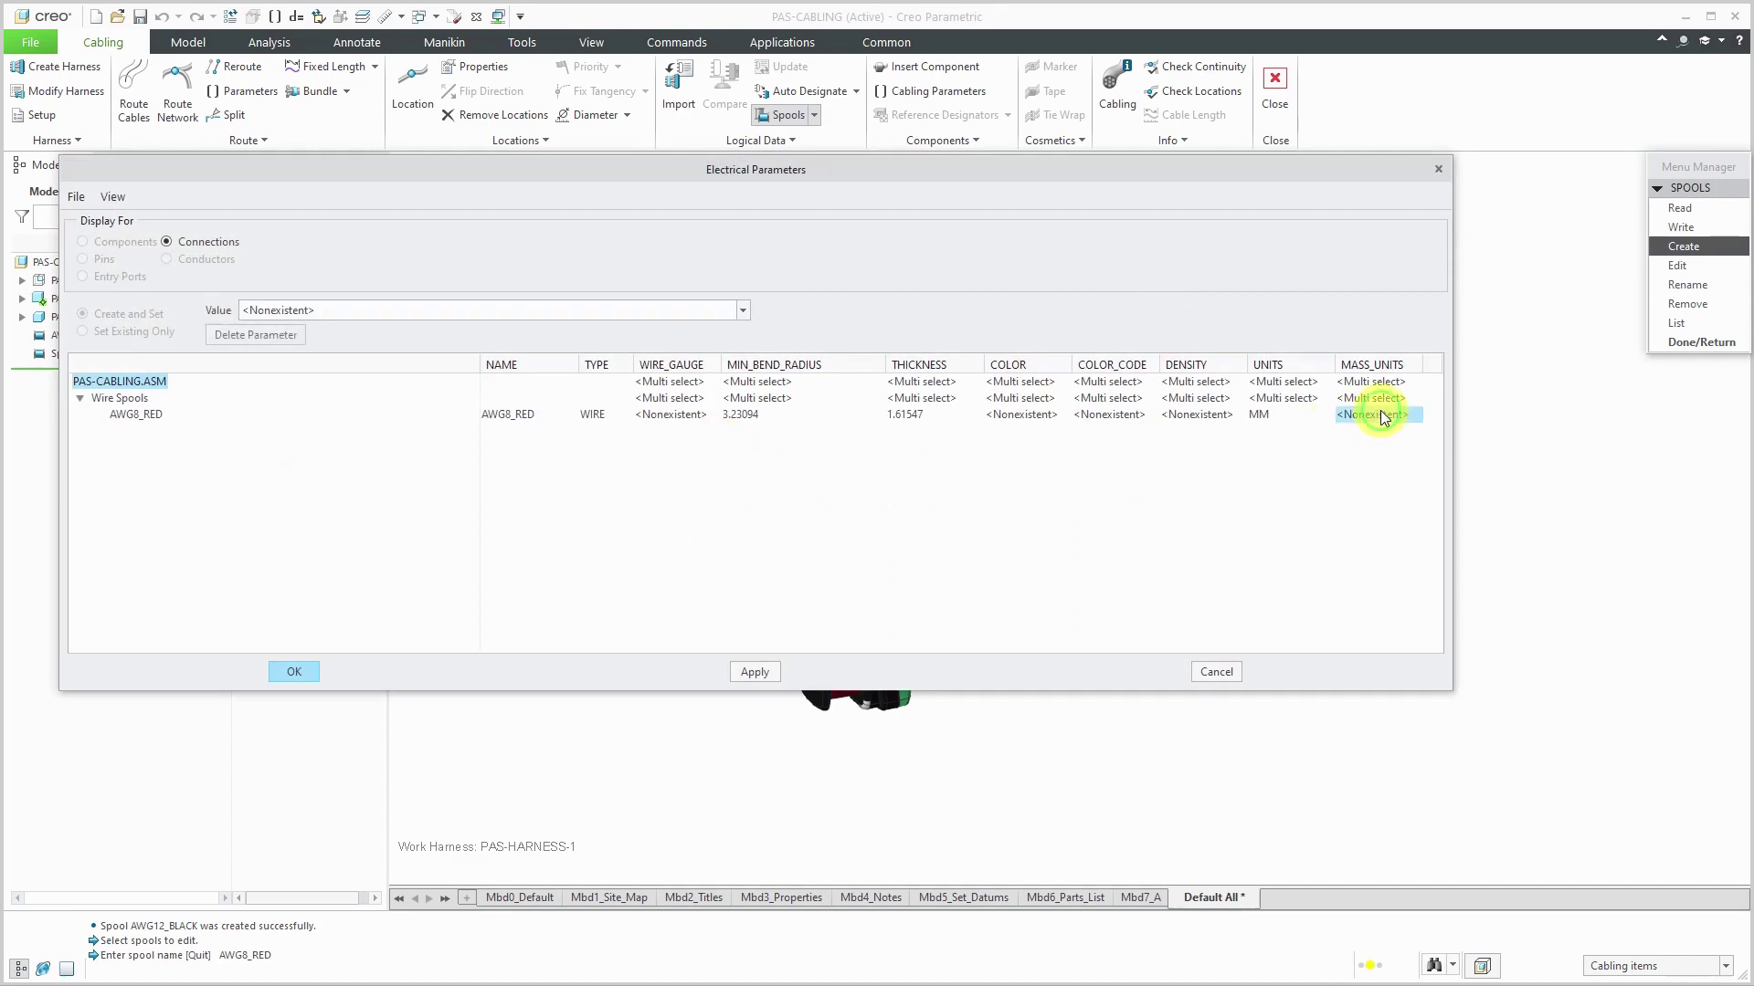
{"action": "left_click", "coordinate": [743, 310]}
{"action": "left_click", "coordinate": [720, 365]}
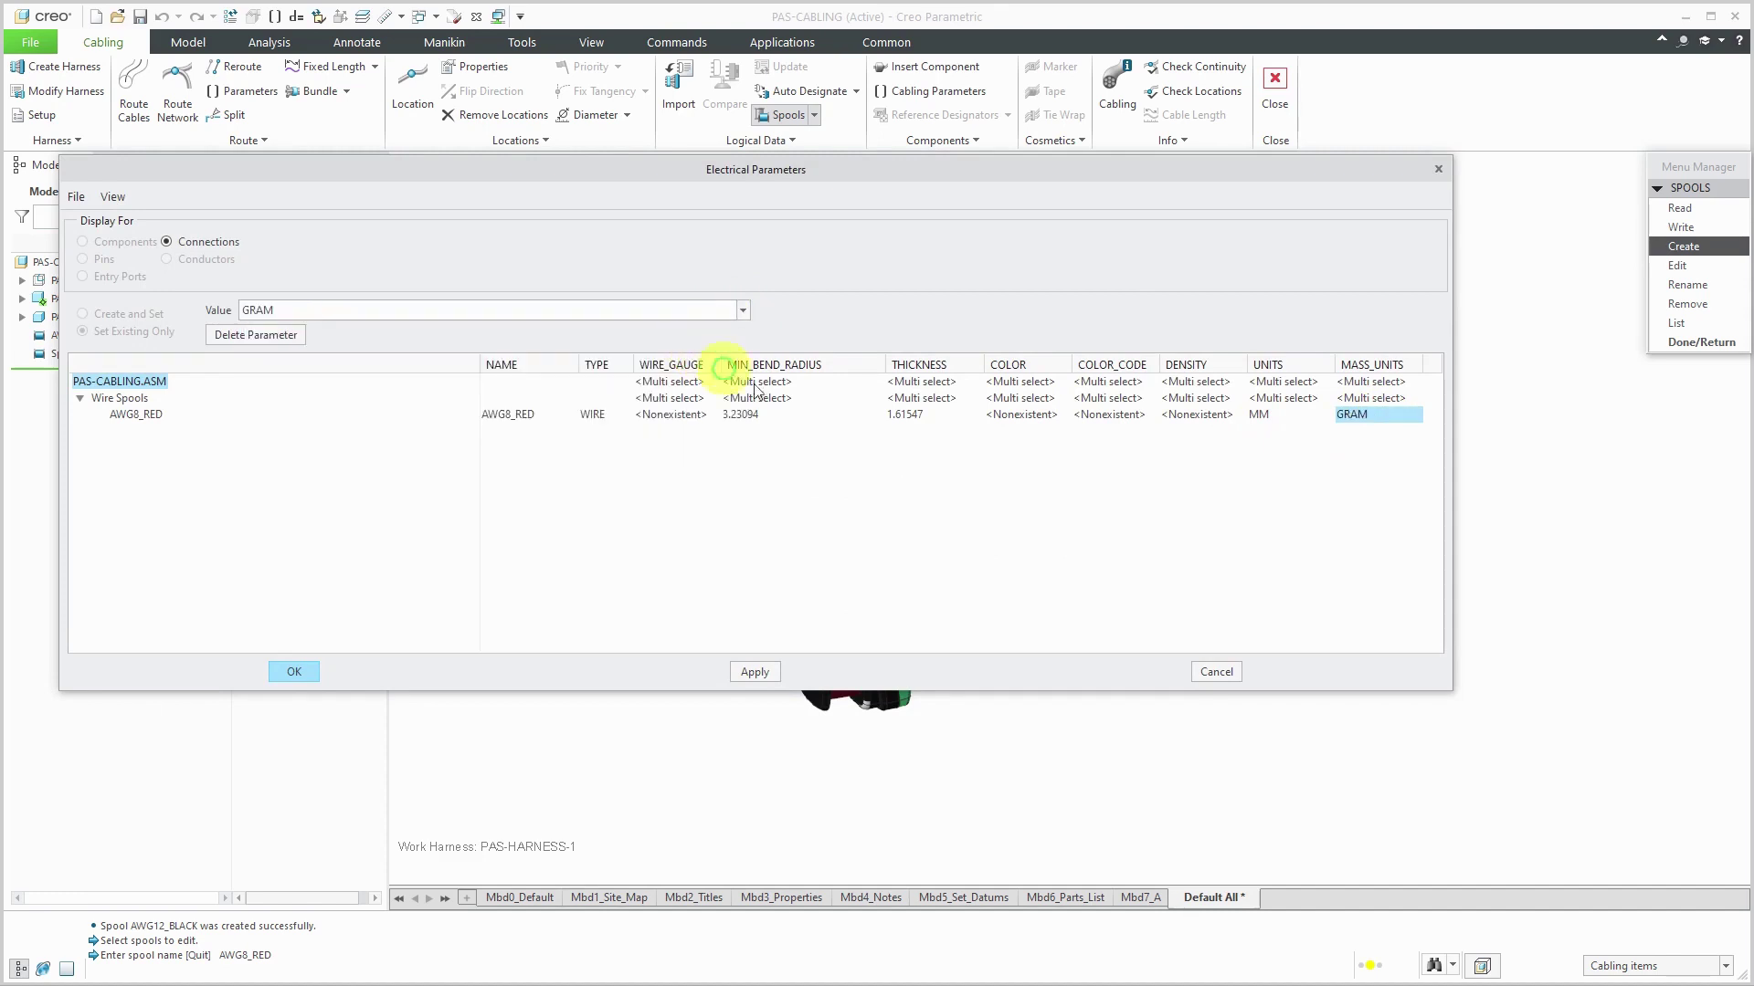
{"action": "left_click", "coordinate": [1200, 416]}
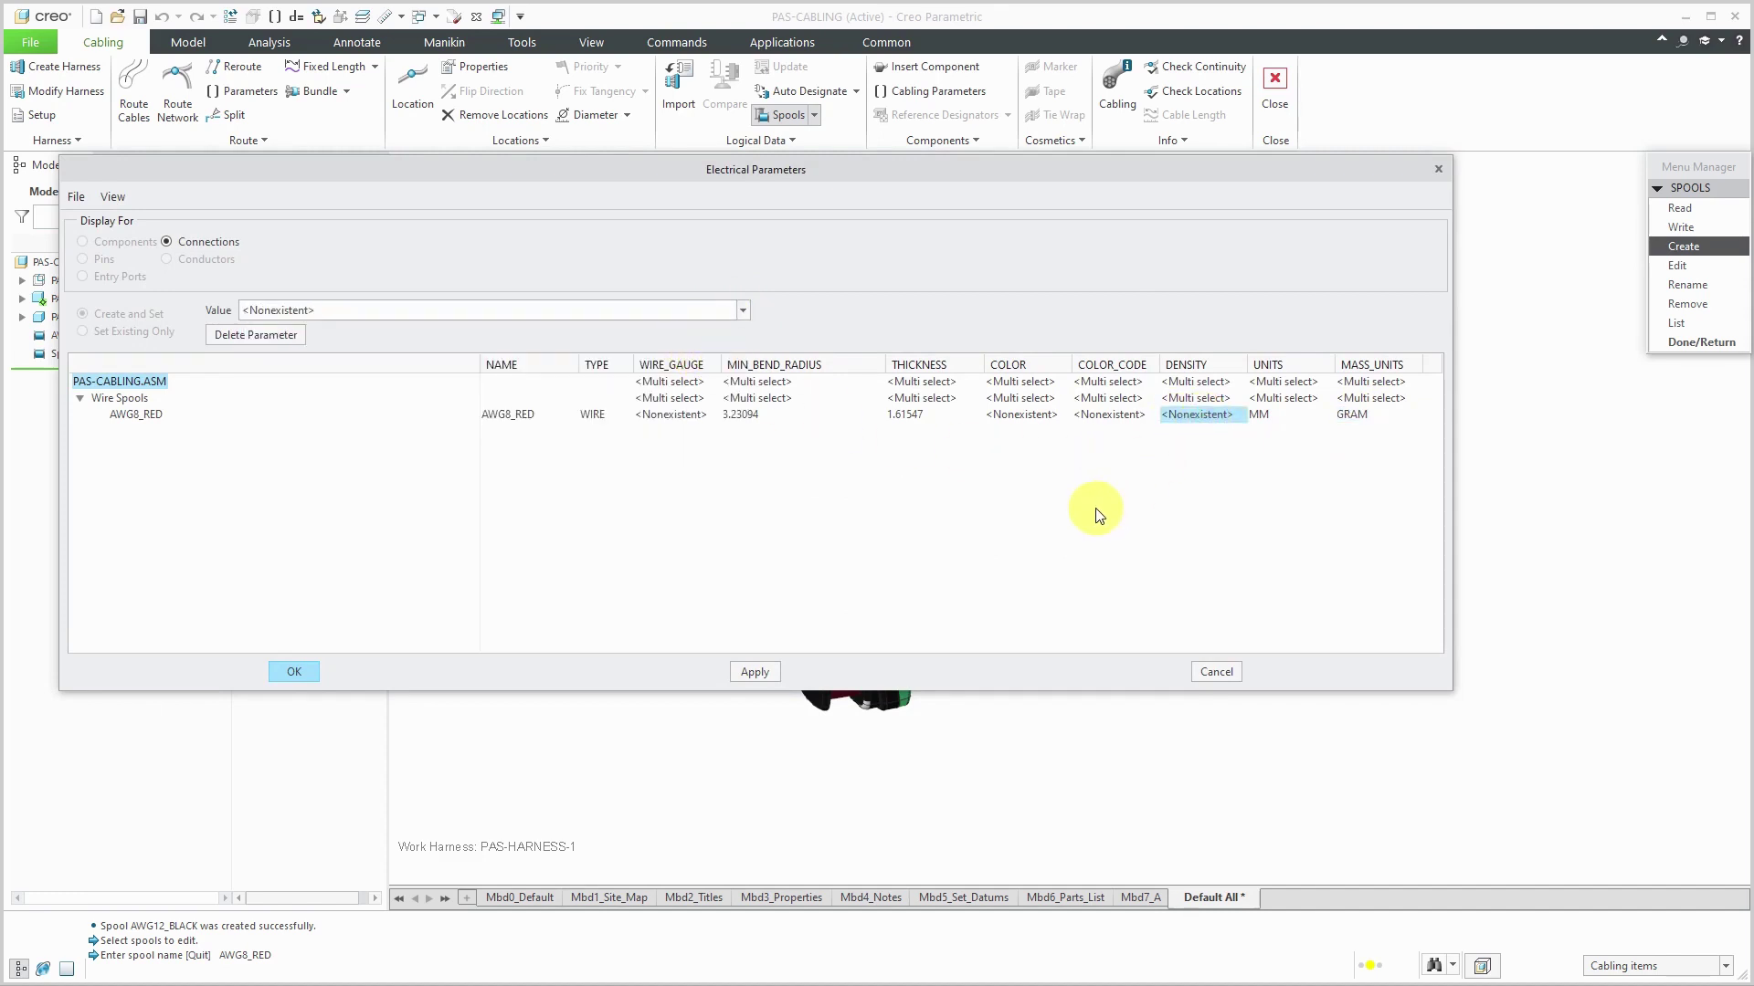
{"action": "left_click", "coordinate": [367, 314]}
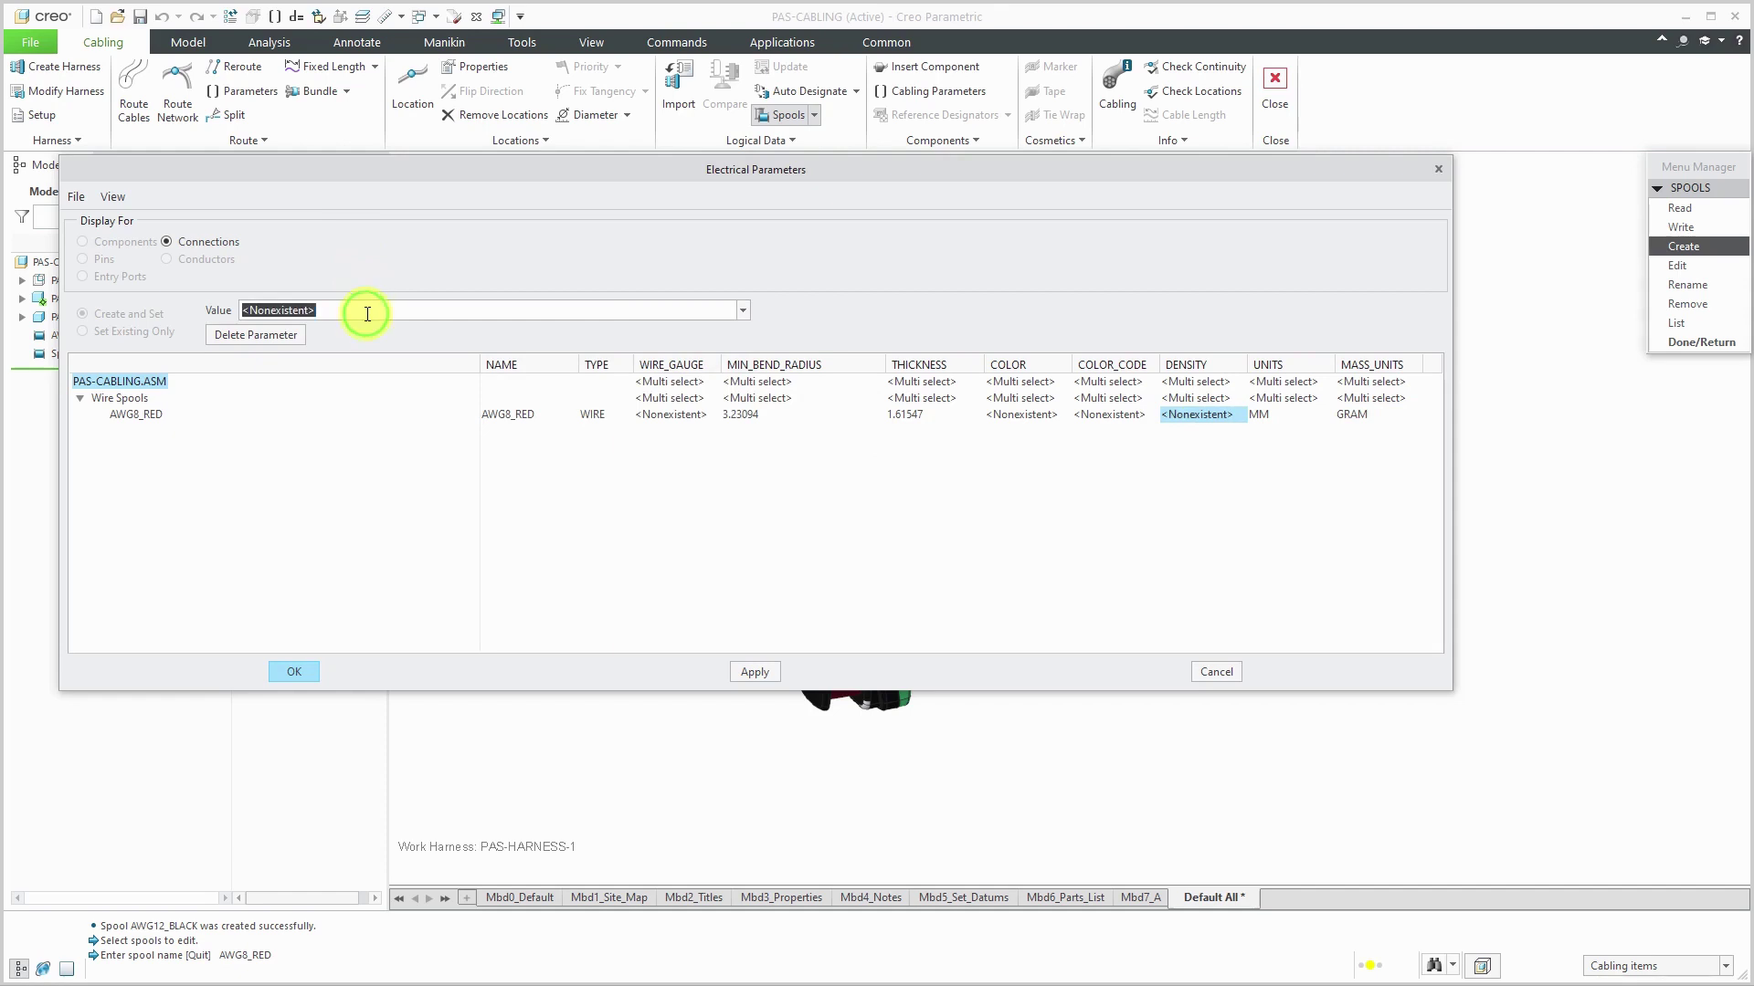
{"action": "type", "text": ".125"}
{"action": "key", "text": "Return"}
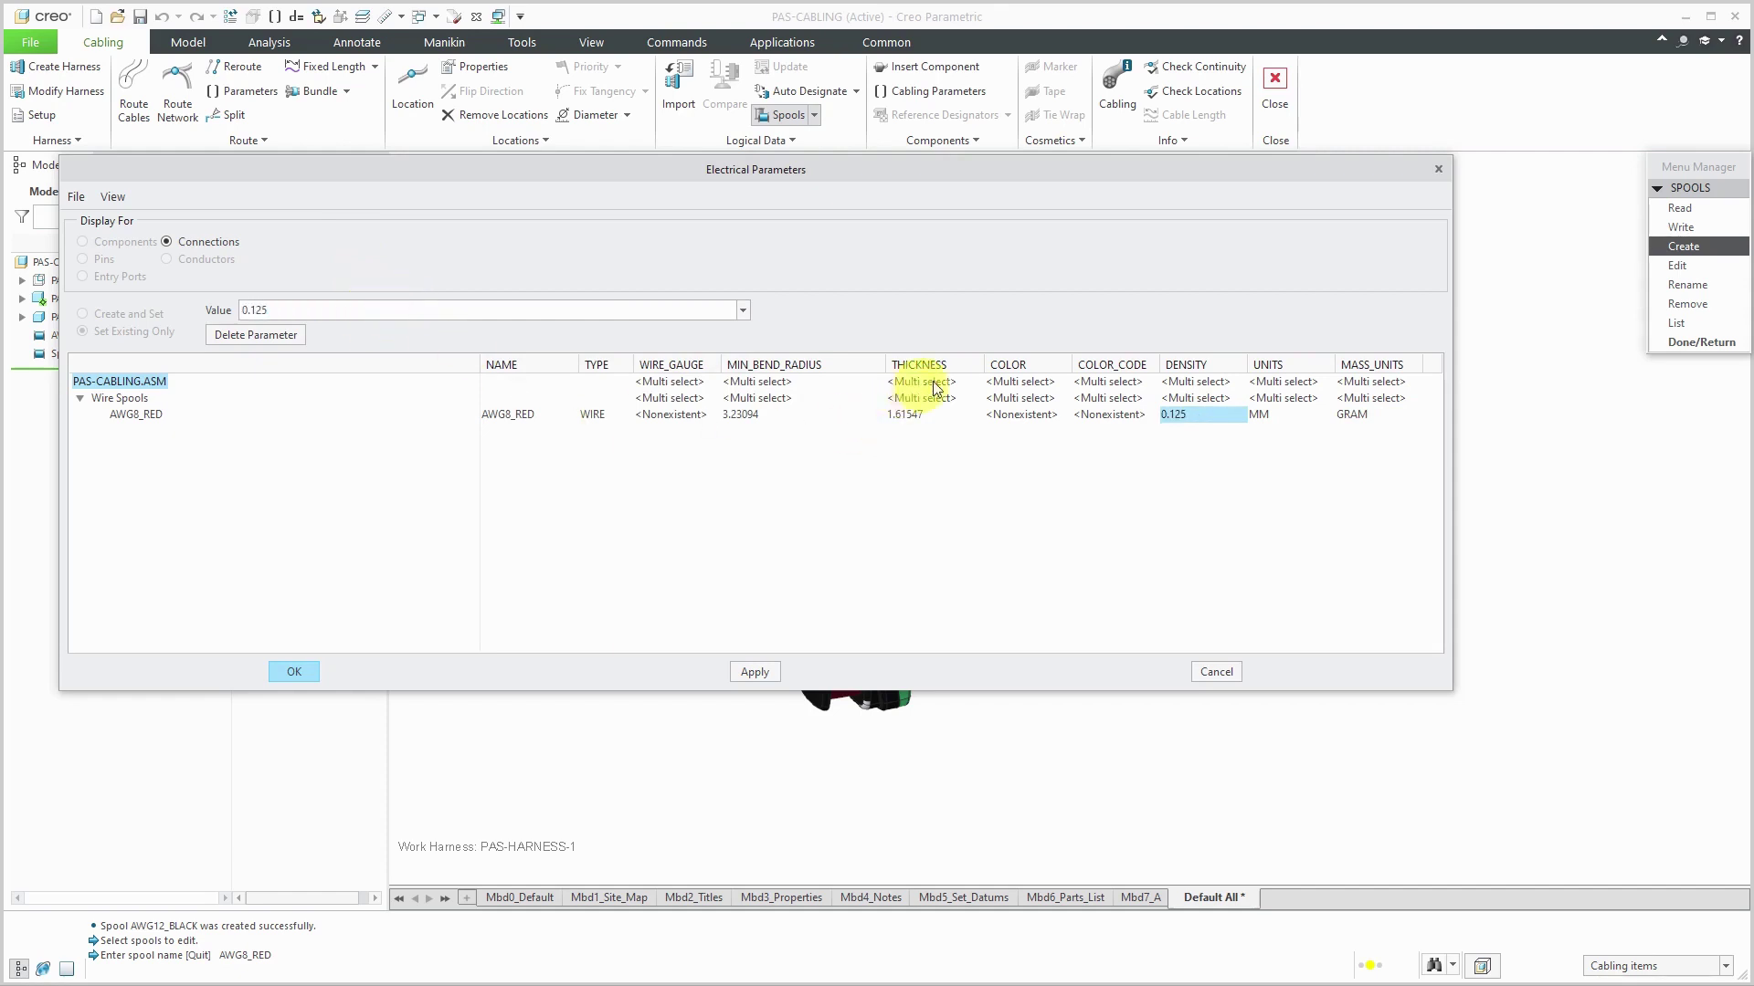
Step: Set the AWG8_RED colour to pantone_185 and colour code to RED
{"action": "left_click", "coordinate": [1023, 417]}
{"action": "left_click", "coordinate": [521, 313]}
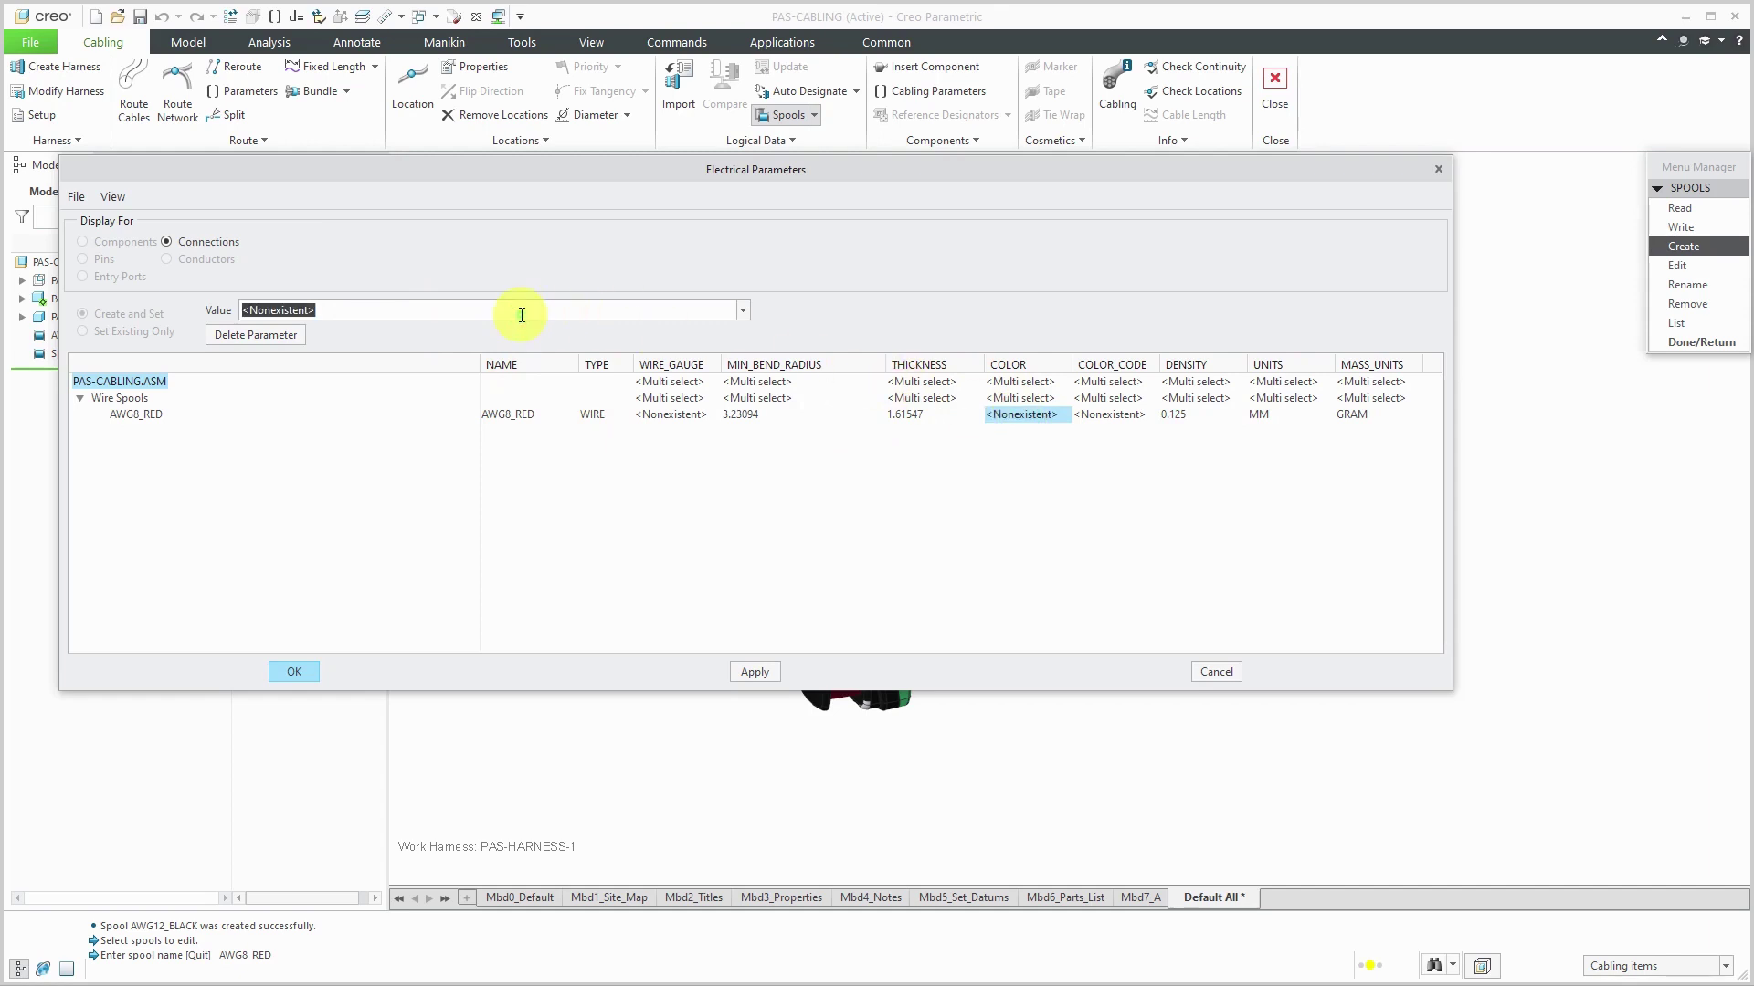
{"action": "type", "text": "pantone_185"}
{"action": "key", "text": "Return"}
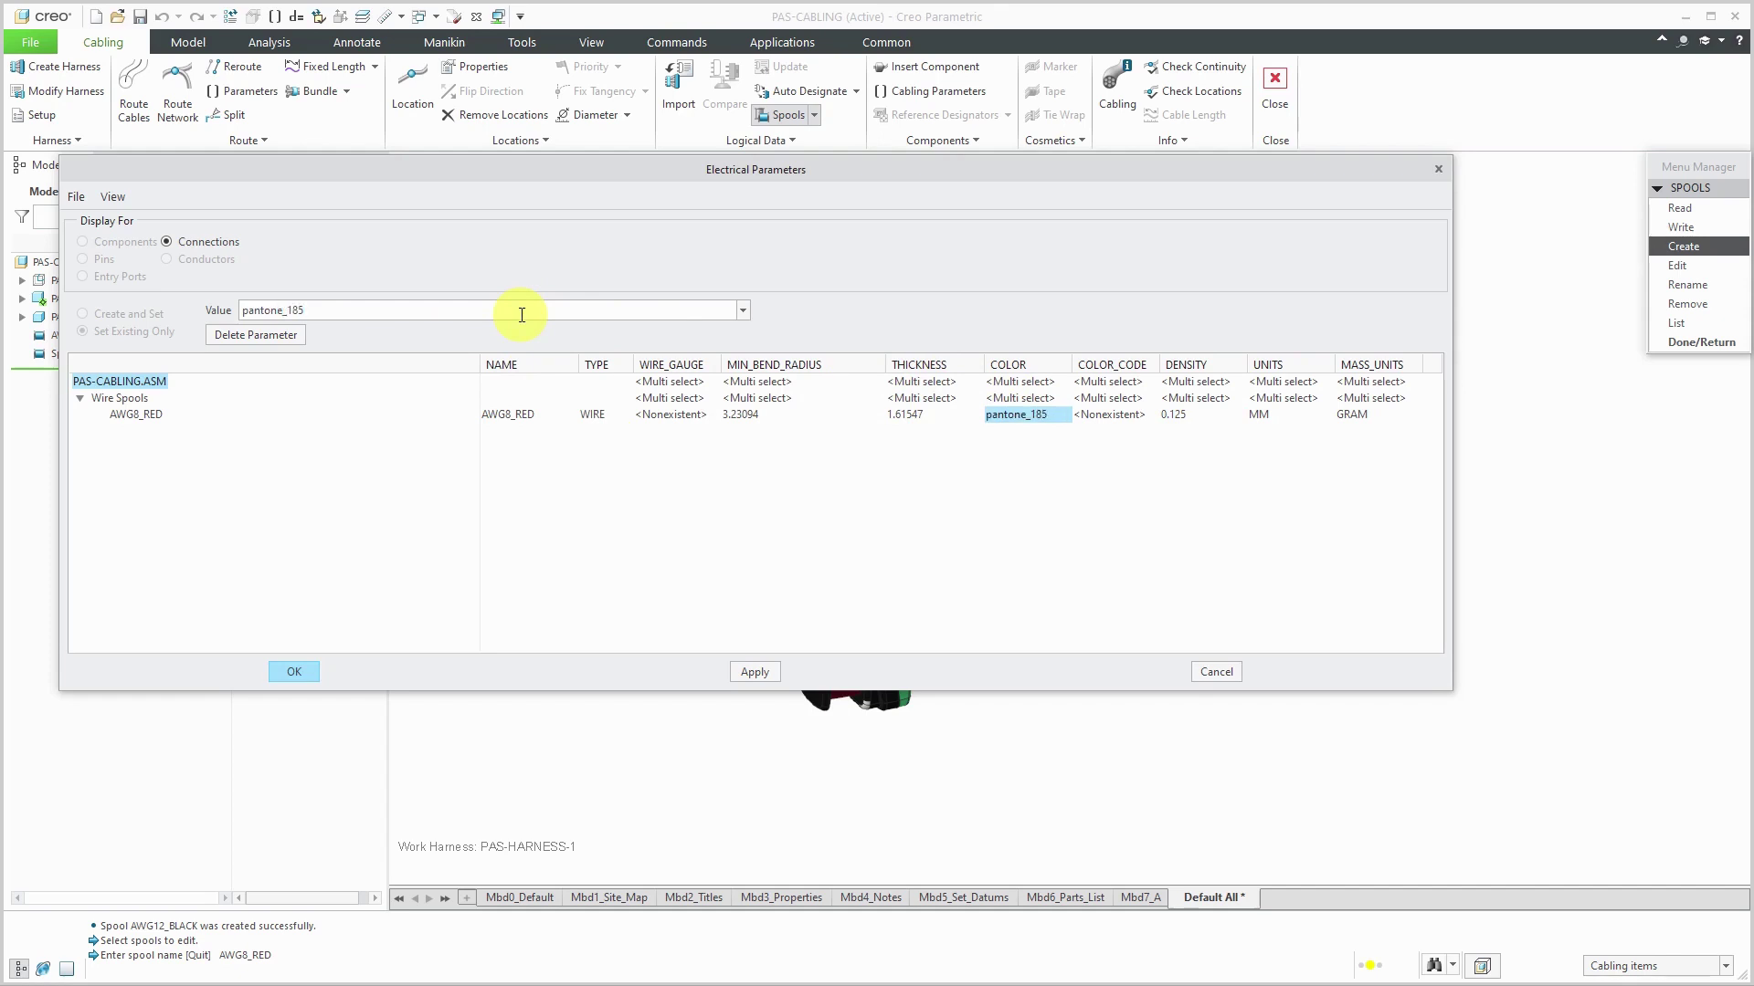
{"action": "left_click", "coordinate": [1113, 415]}
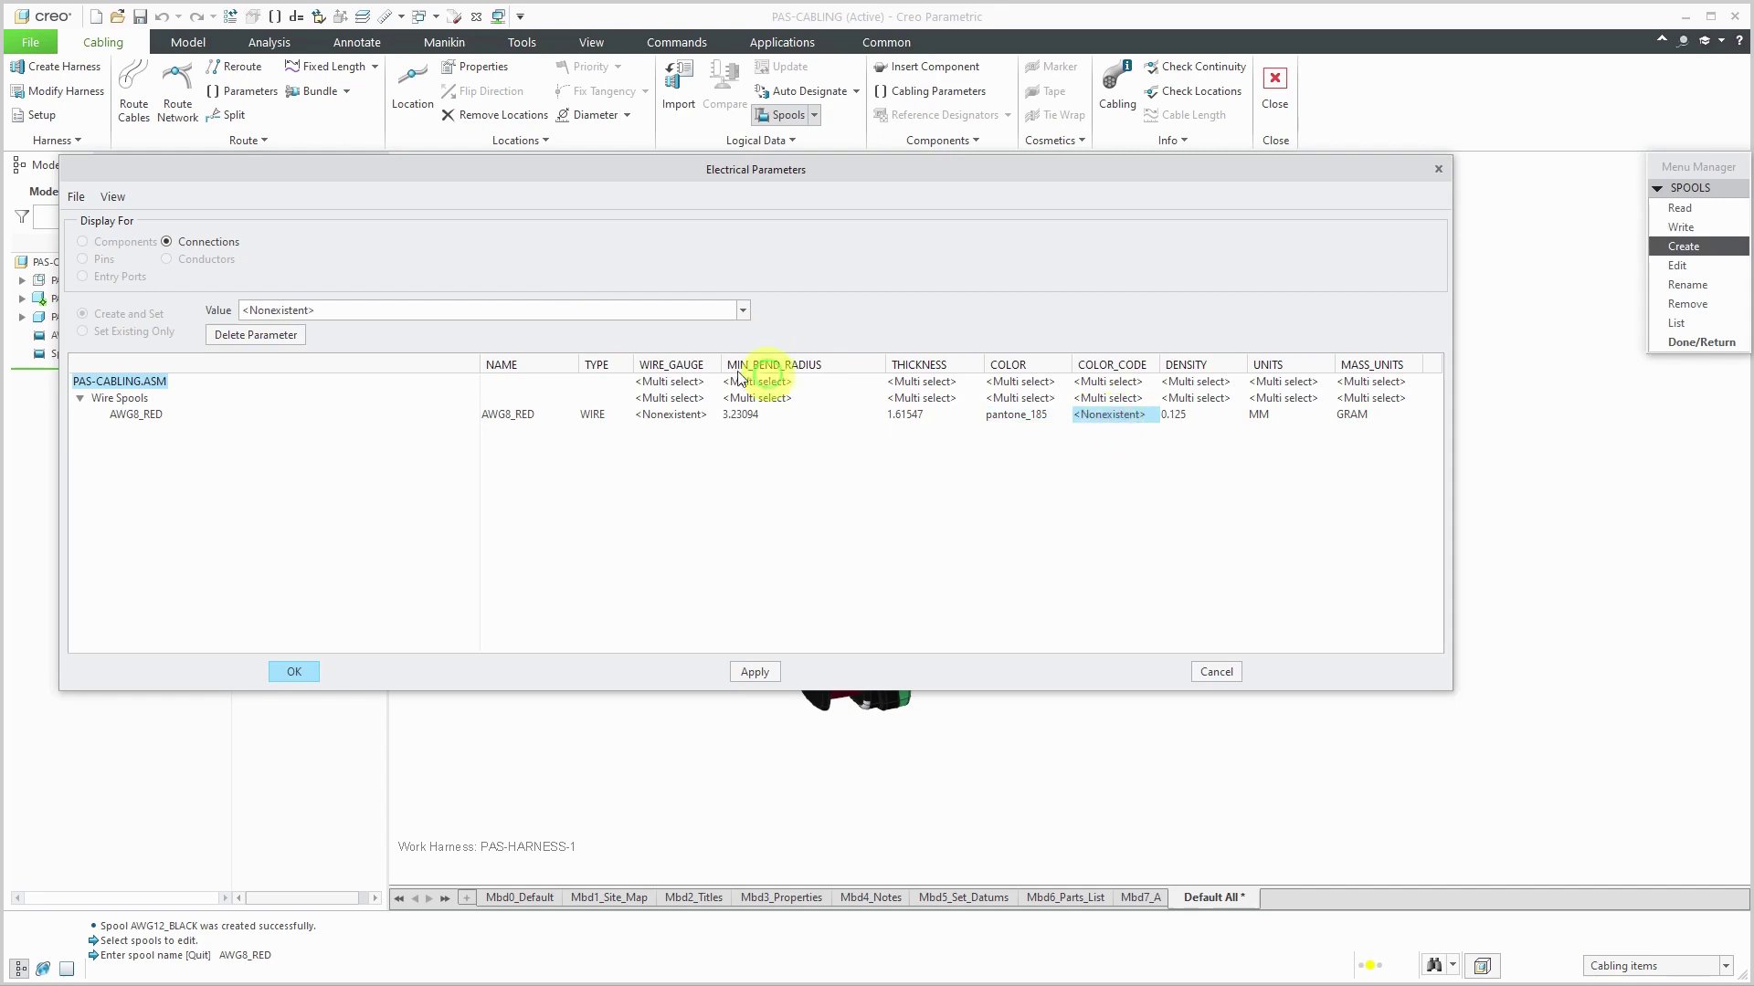
{"action": "left_click", "coordinate": [526, 313]}
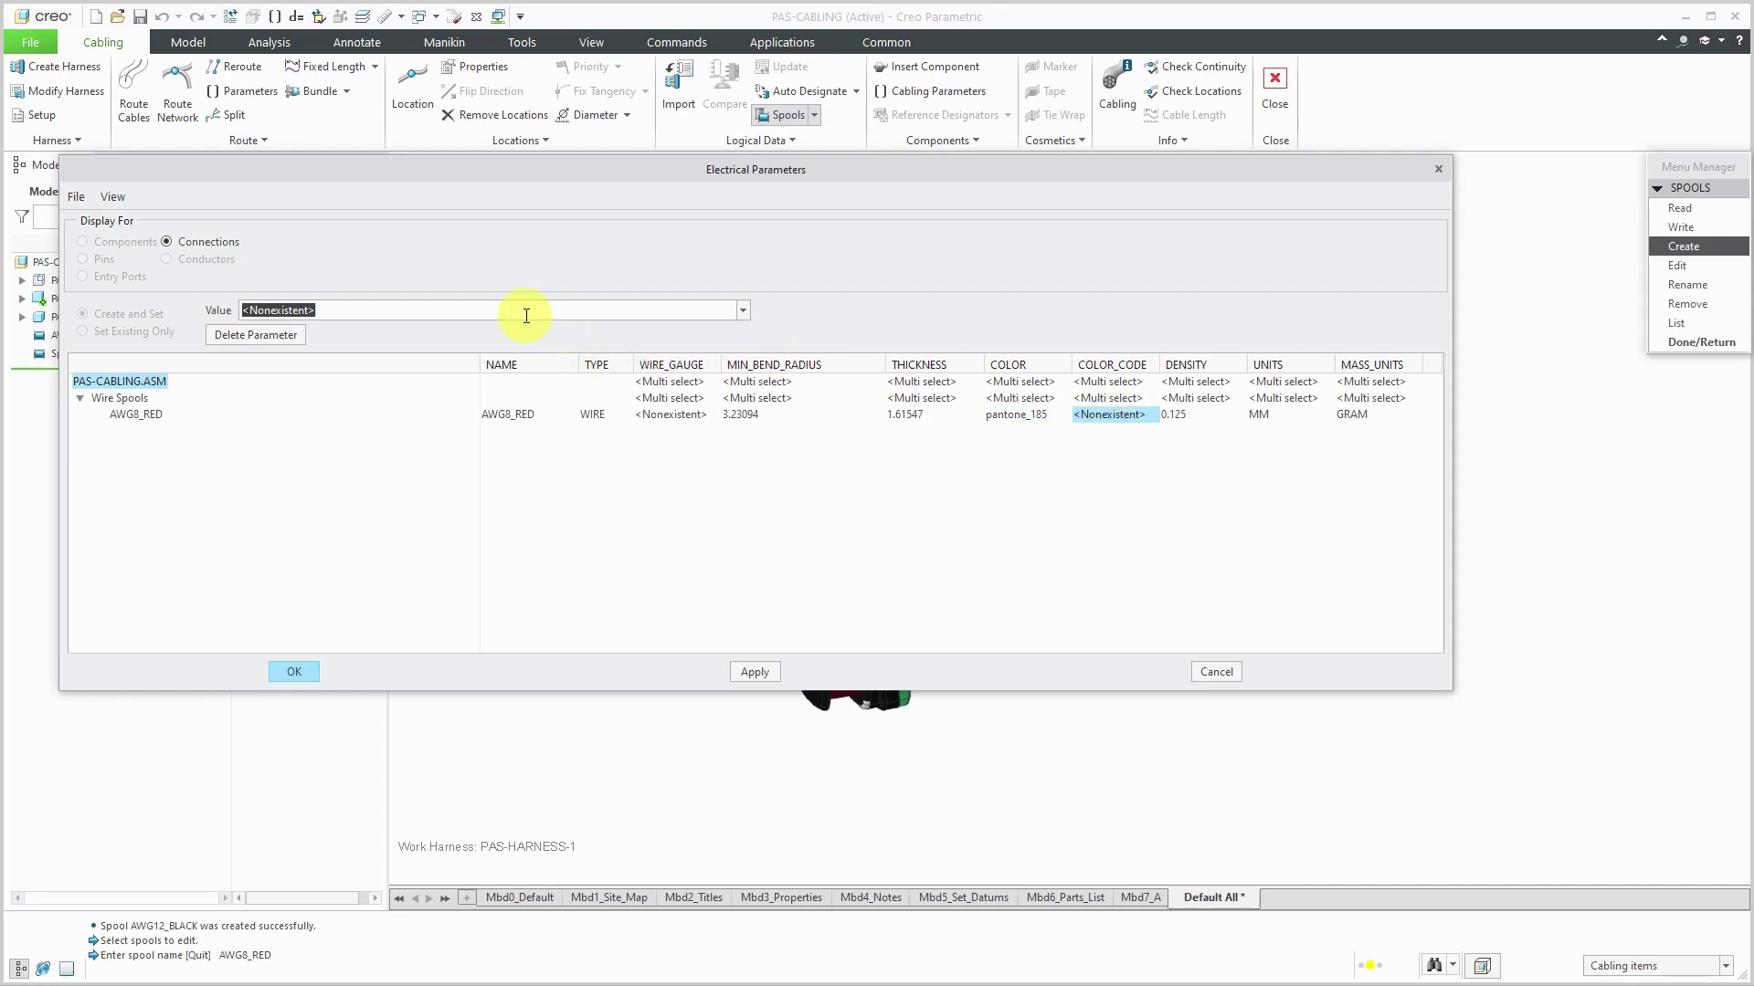
{"action": "type", "text": "RED"}
{"action": "key", "text": "Return"}
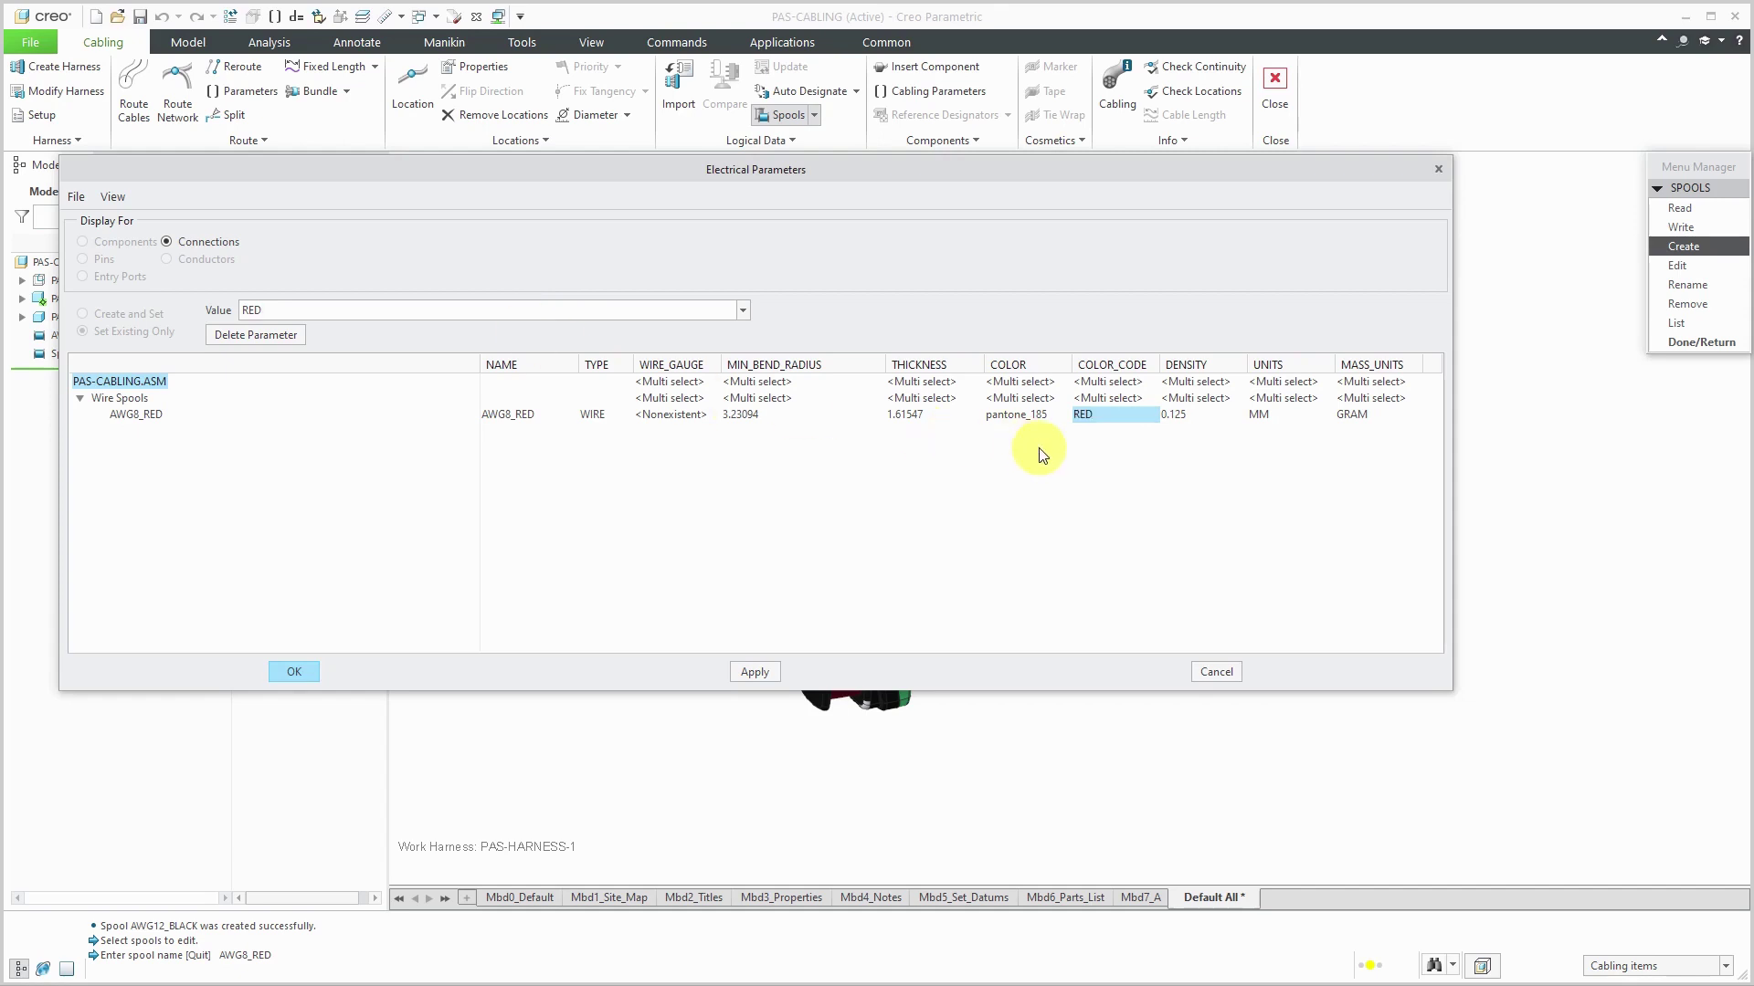
{"action": "left_click", "coordinate": [914, 418]}
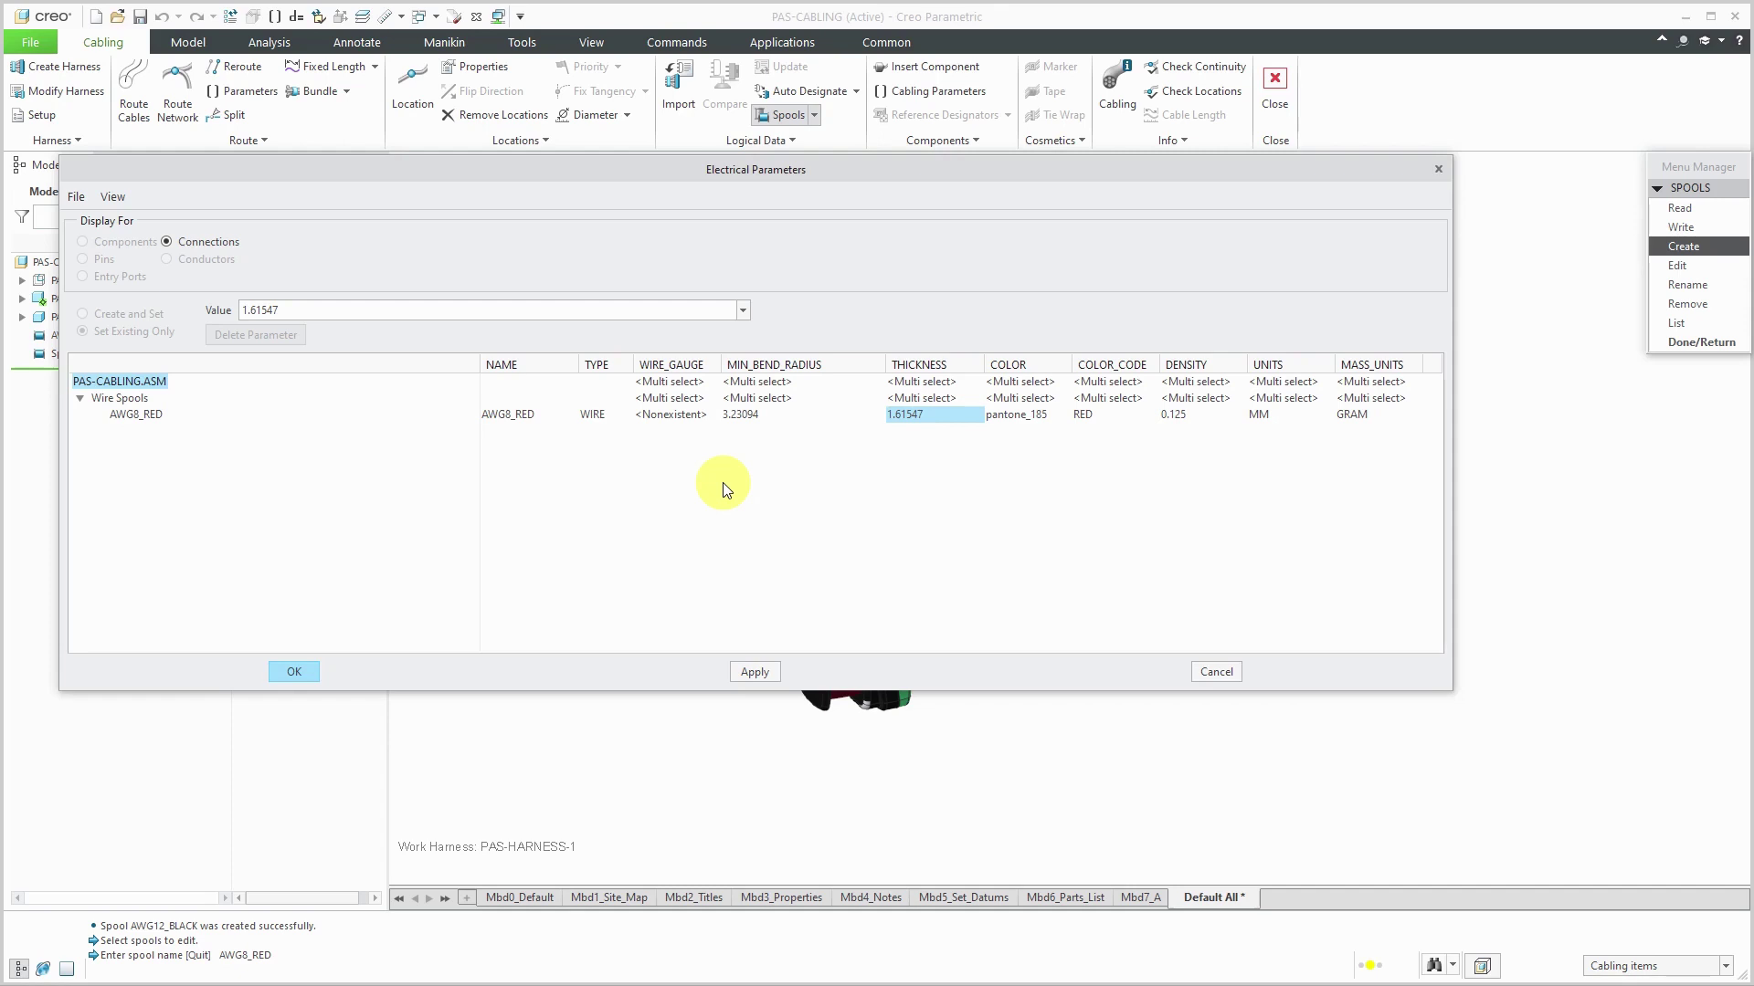
Step: Enter thickness 6.48, minimum bend radius 25.92 and wire gauge 8, then apply the spool parameters
{"action": "type", "text": "6.48"}
{"action": "key", "text": "Return"}
{"action": "left_click", "coordinate": [756, 416]}
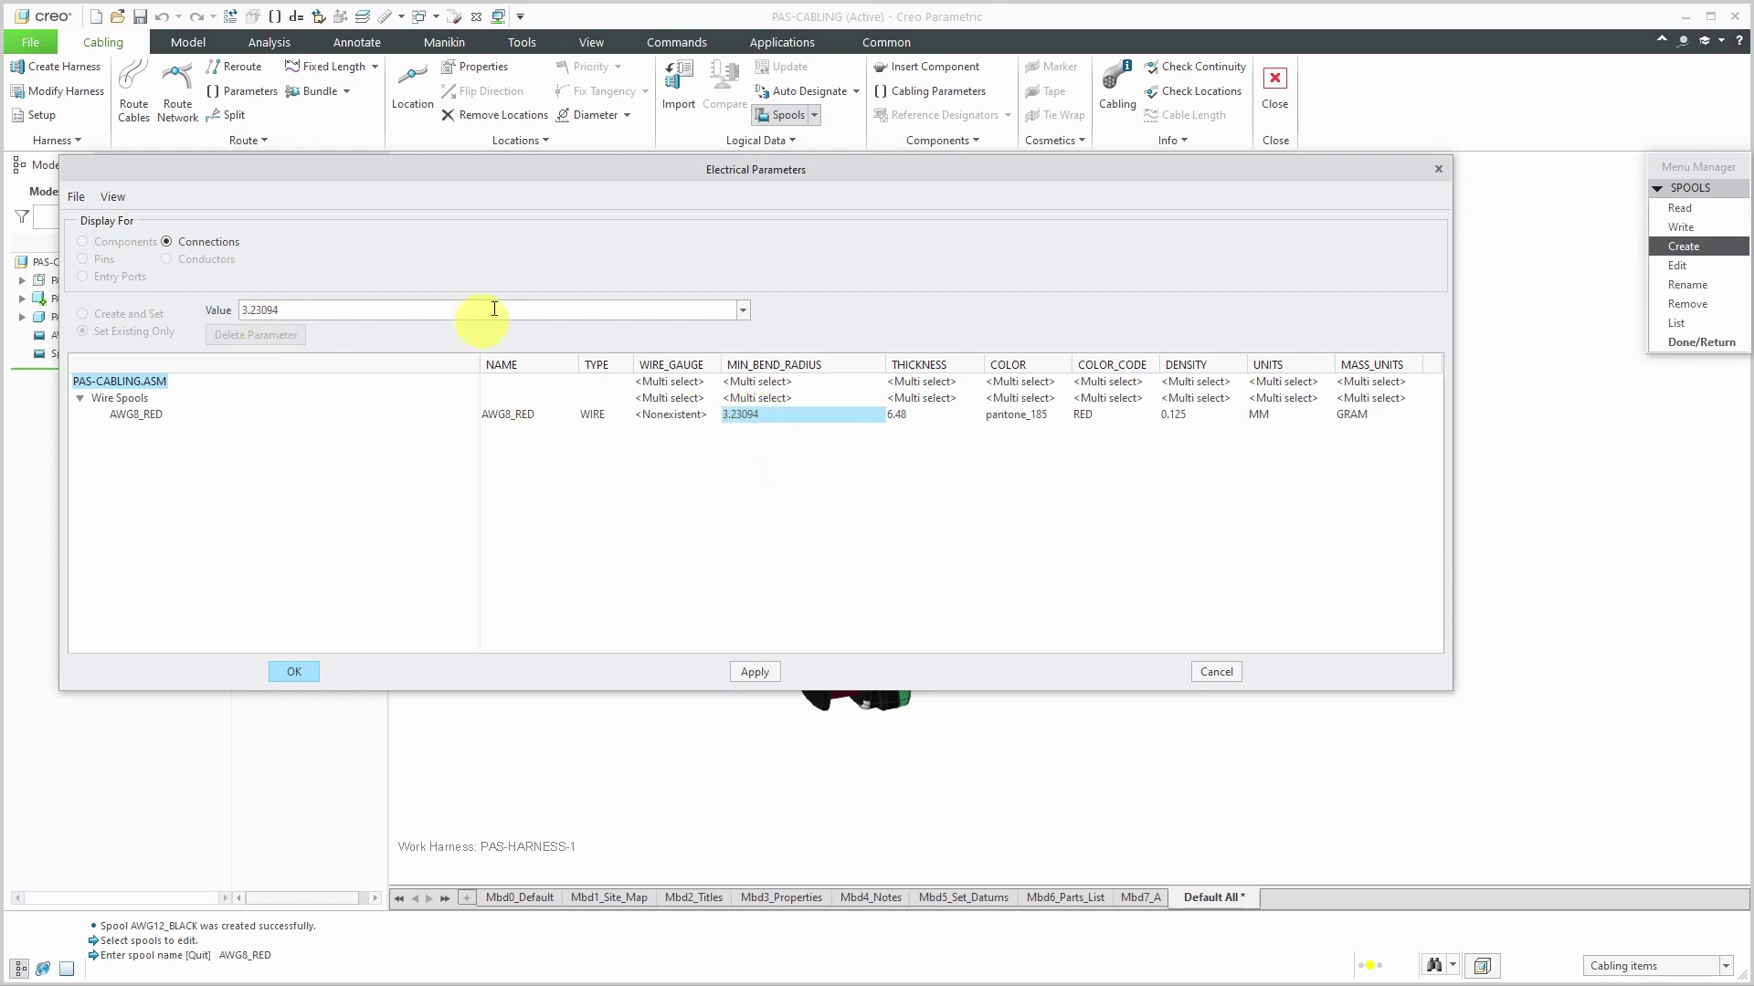
{"action": "left_click", "coordinate": [365, 313]}
{"action": "type", "text": "25.92"}
{"action": "left_click", "coordinate": [671, 415]}
{"action": "double_click", "coordinate": [441, 315]}
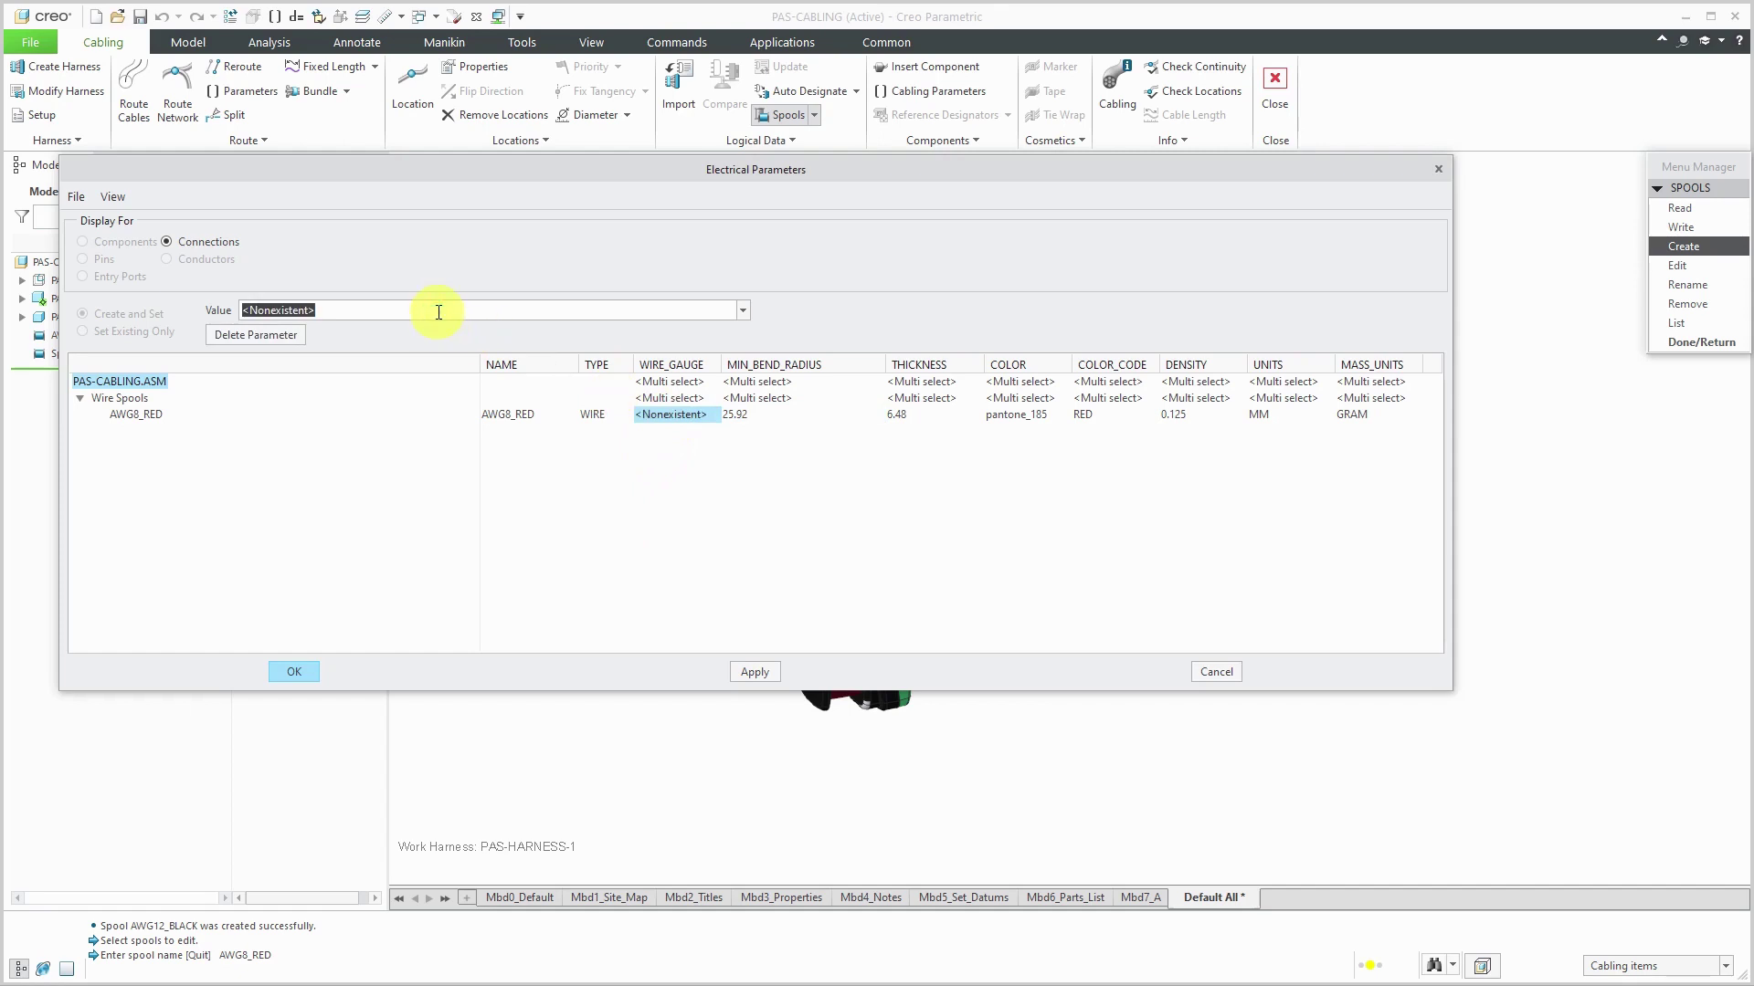
{"action": "type", "text": "8"}
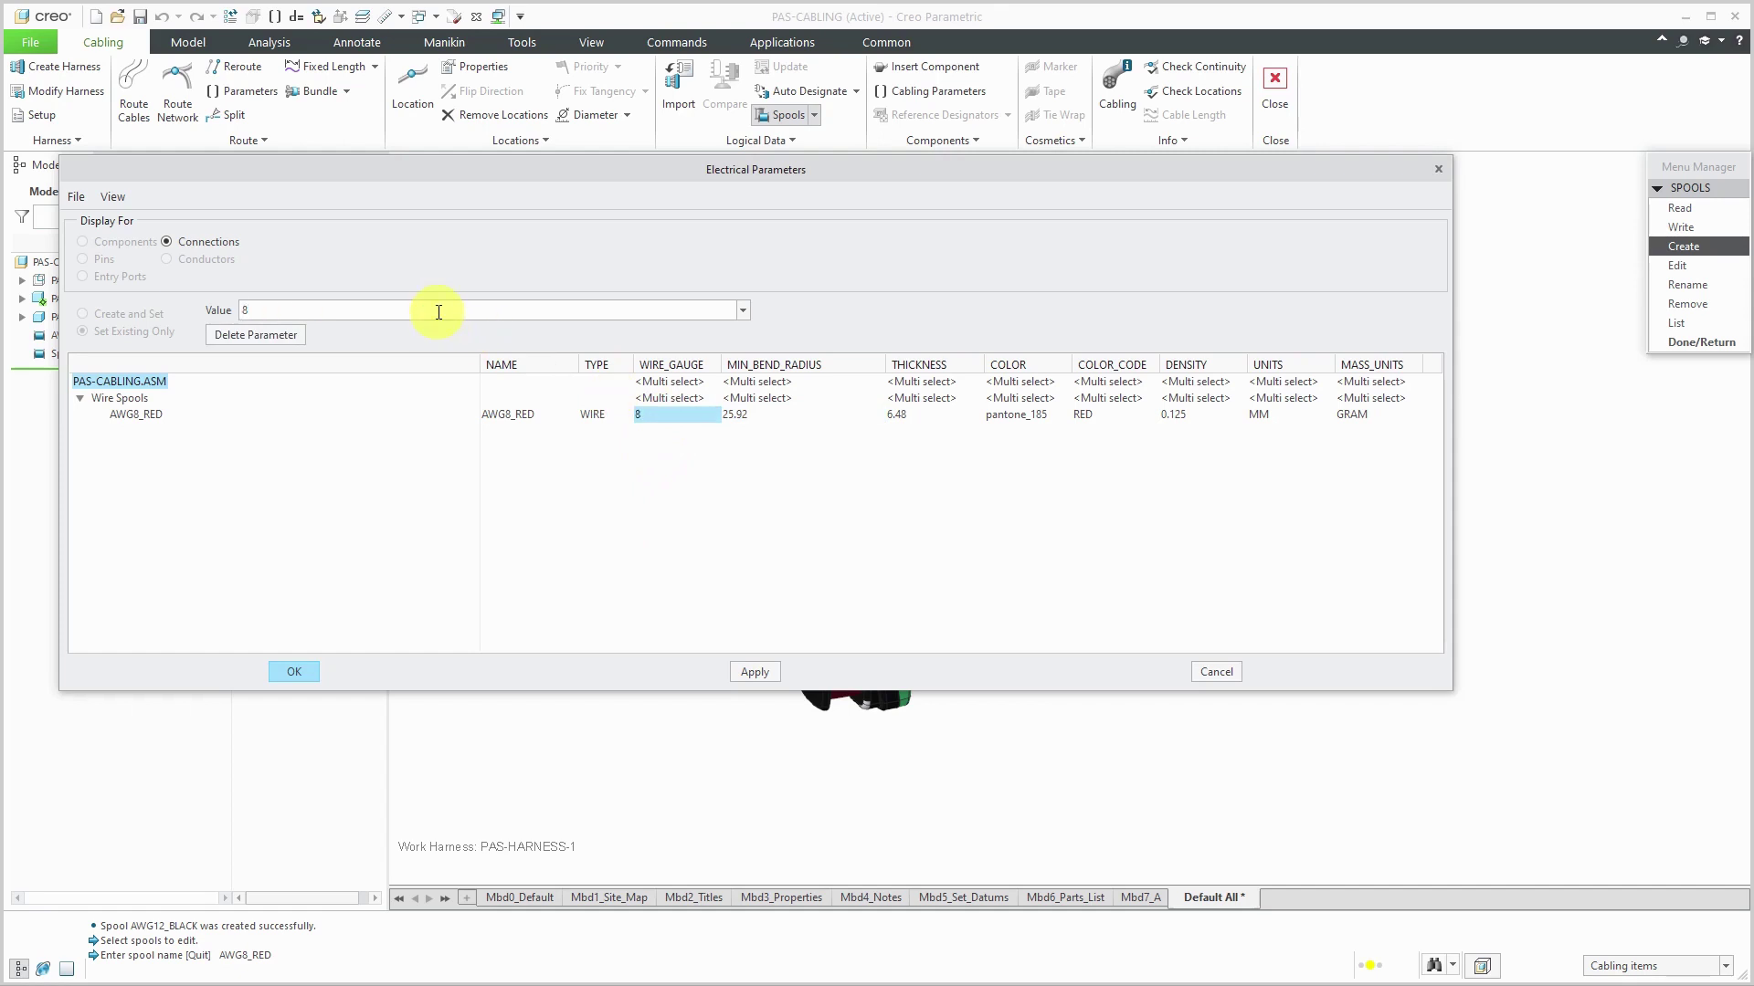
{"action": "left_click", "coordinate": [294, 672]}
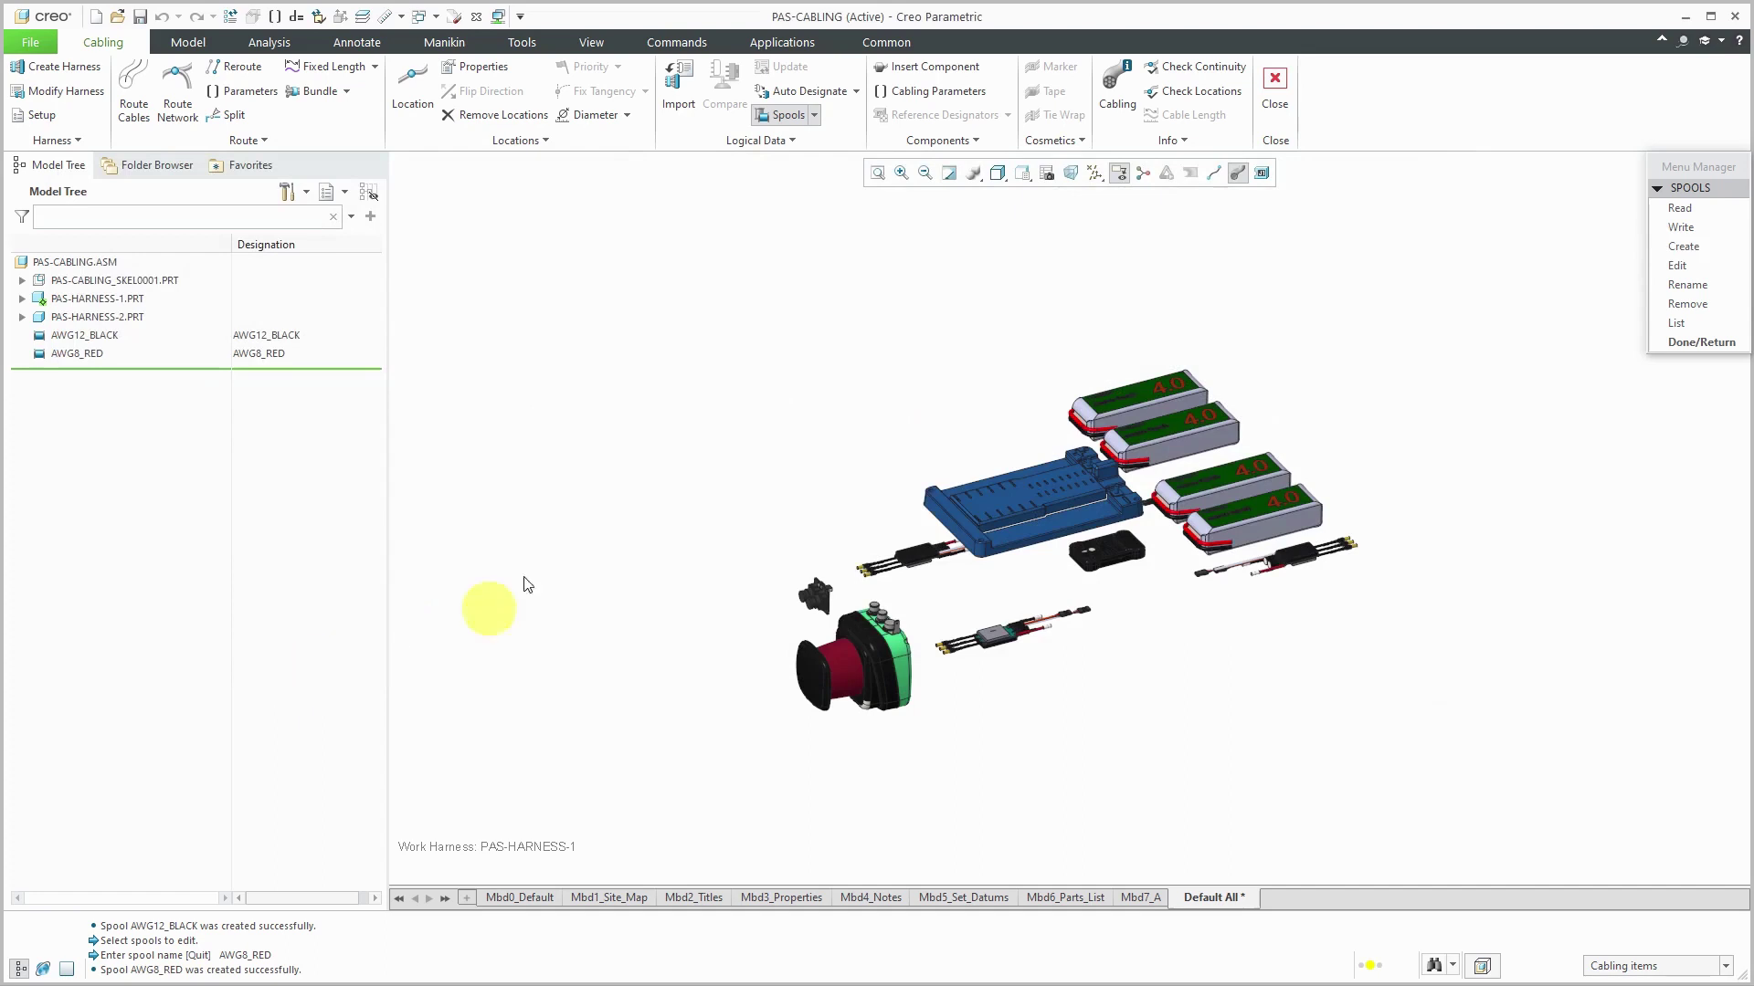
{"action": "left_click", "coordinate": [1680, 265]}
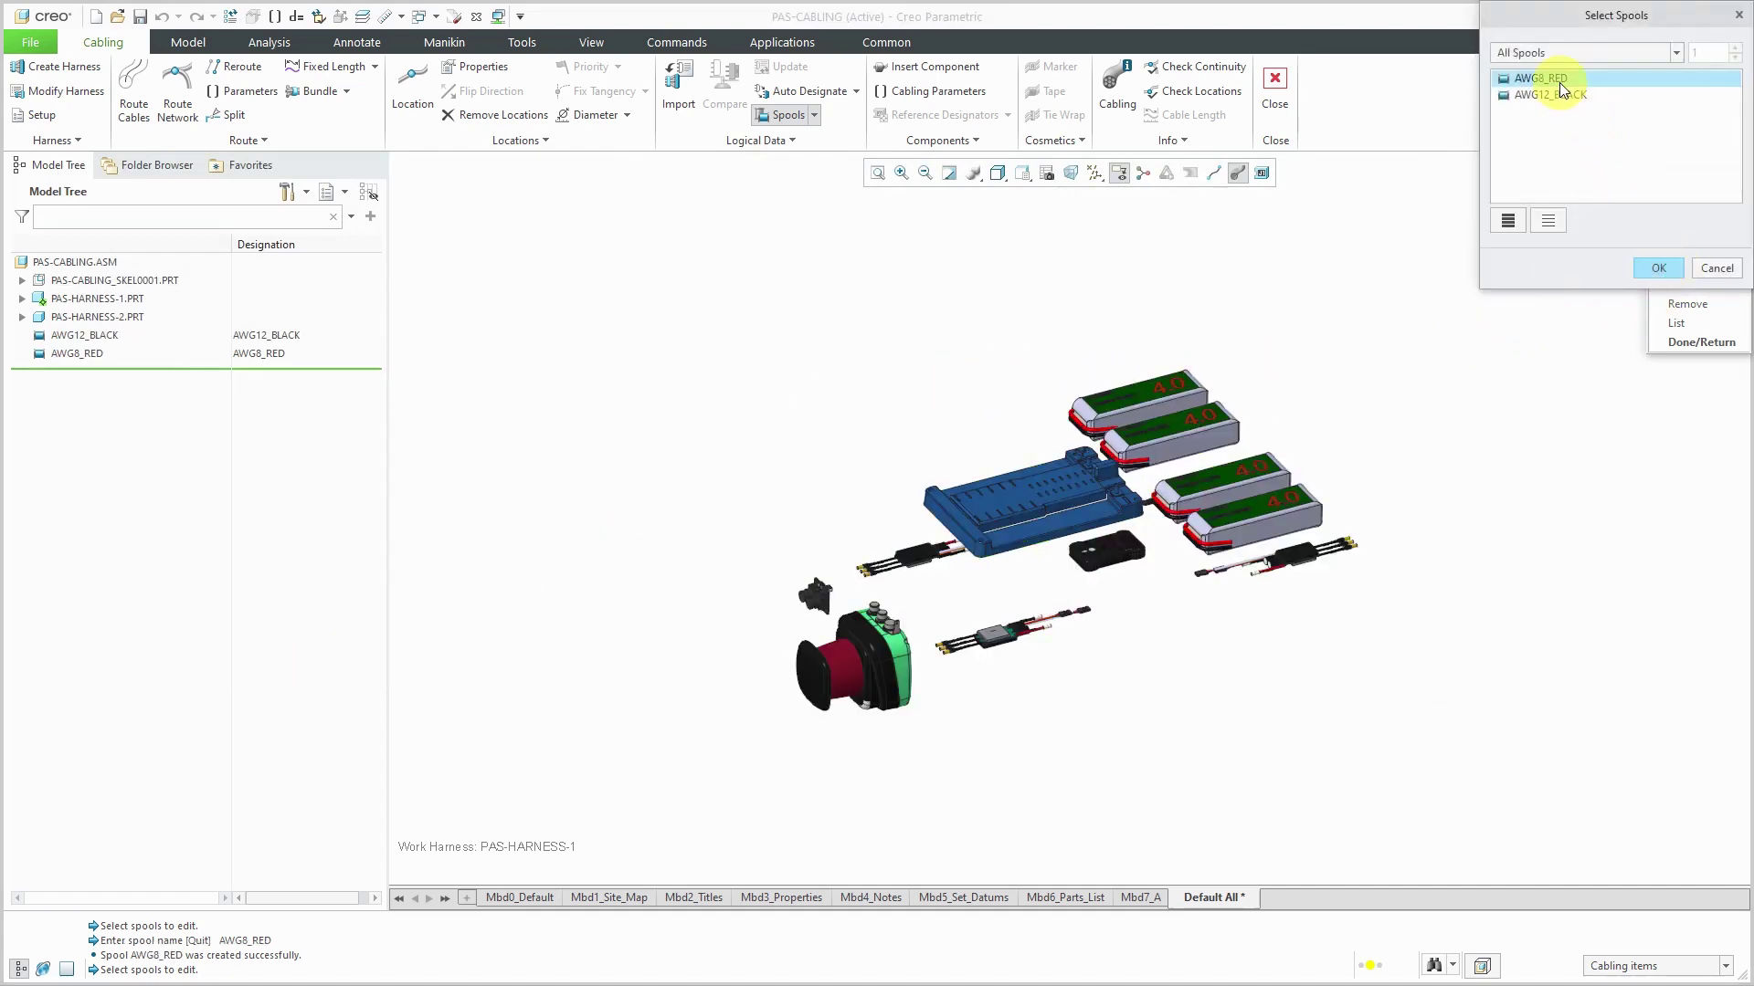
{"action": "left_click", "coordinate": [1508, 220]}
{"action": "left_click", "coordinate": [1658, 268]}
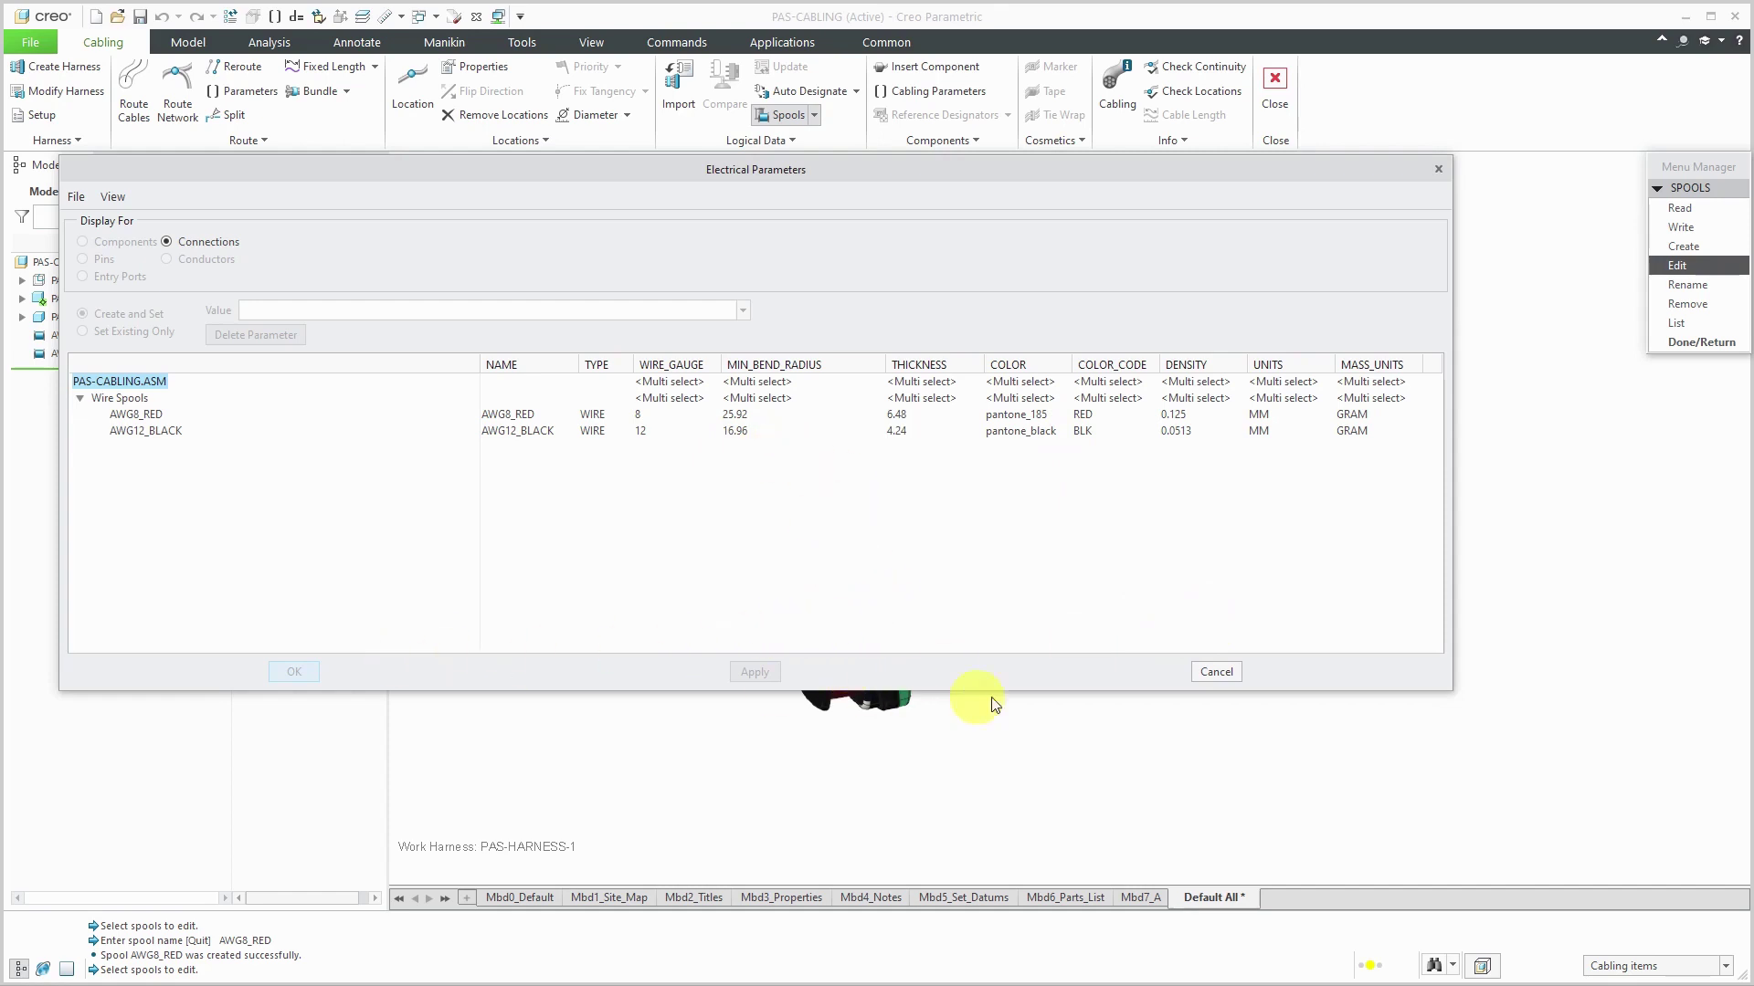
{"action": "left_click", "coordinate": [1222, 674]}
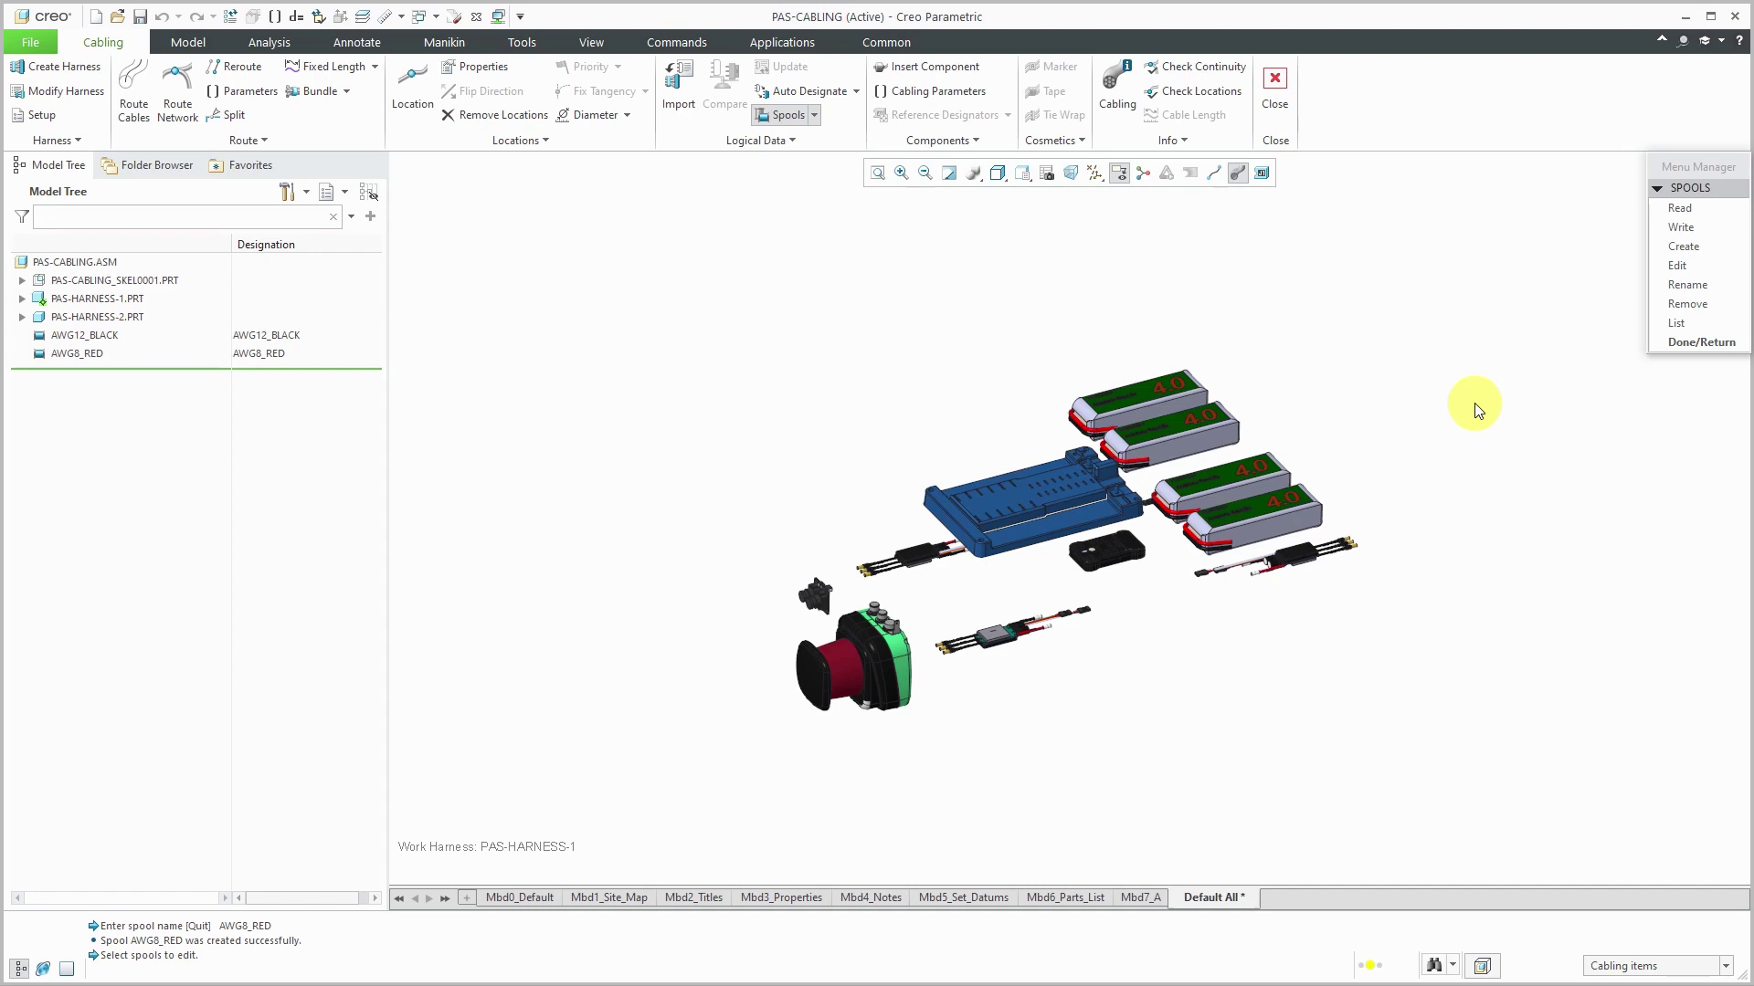
Step: Write AWG8_RED.SPL and AWG12_BLACK.SPL to disk and leave the spool menu
{"action": "left_click", "coordinate": [1679, 229]}
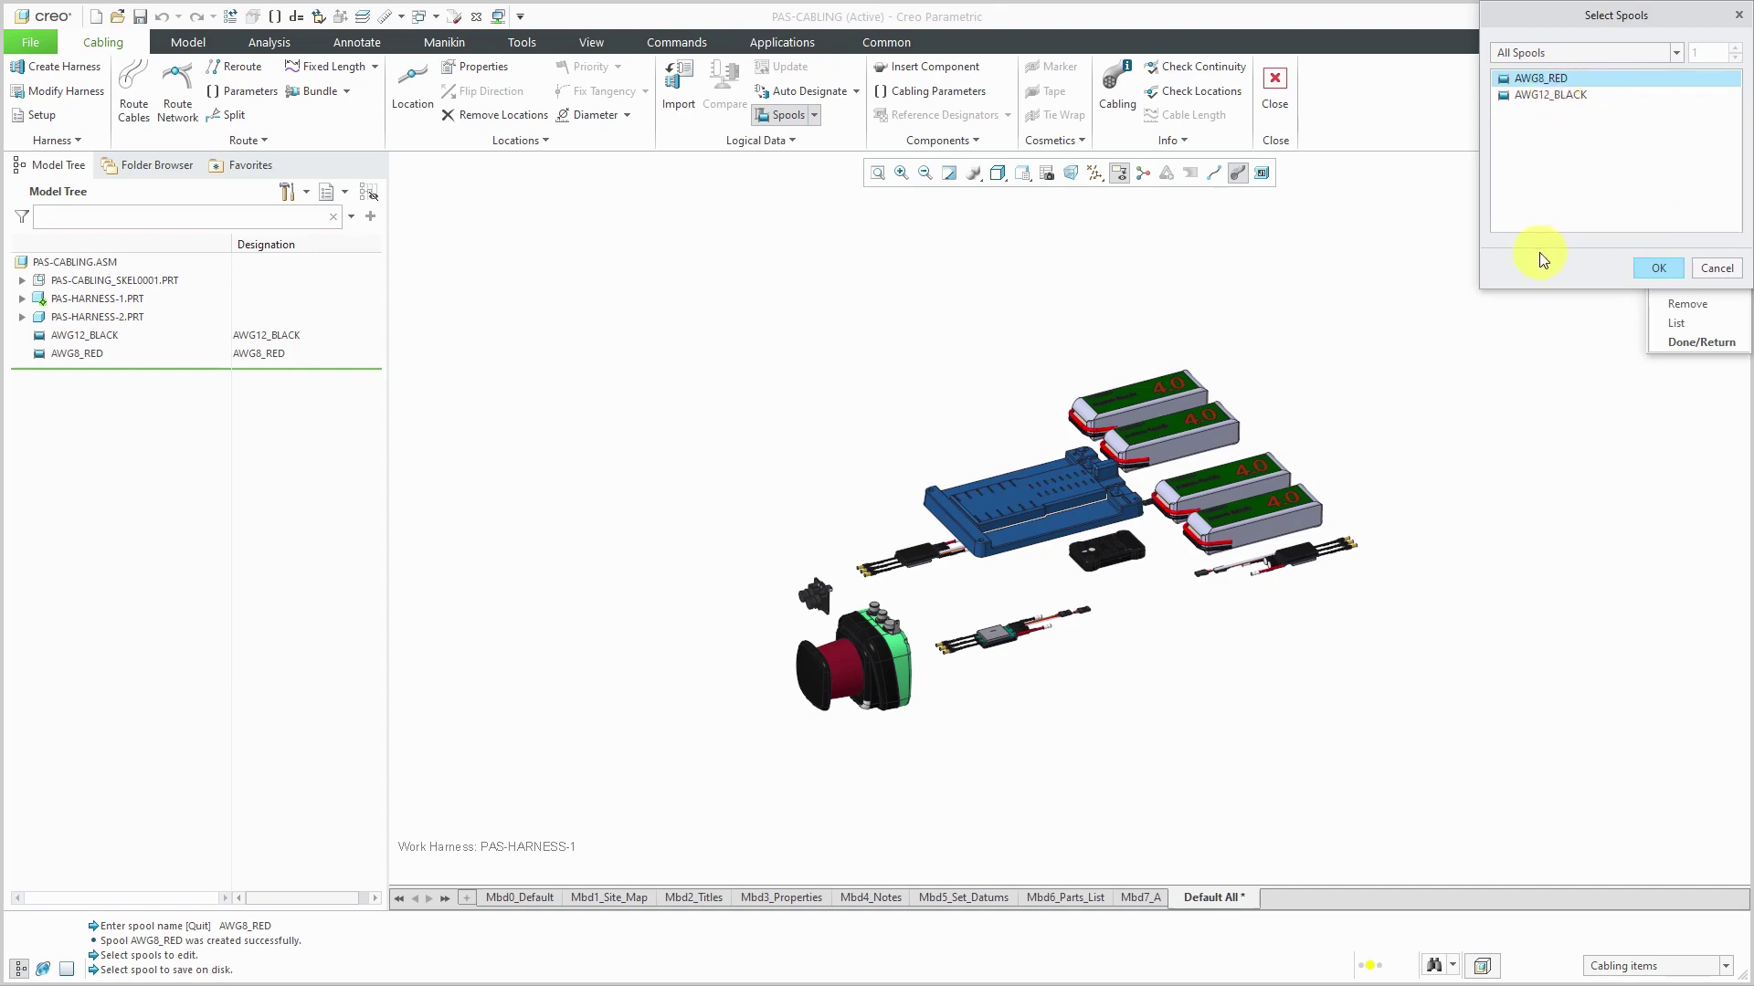
{"action": "left_click", "coordinate": [1651, 271]}
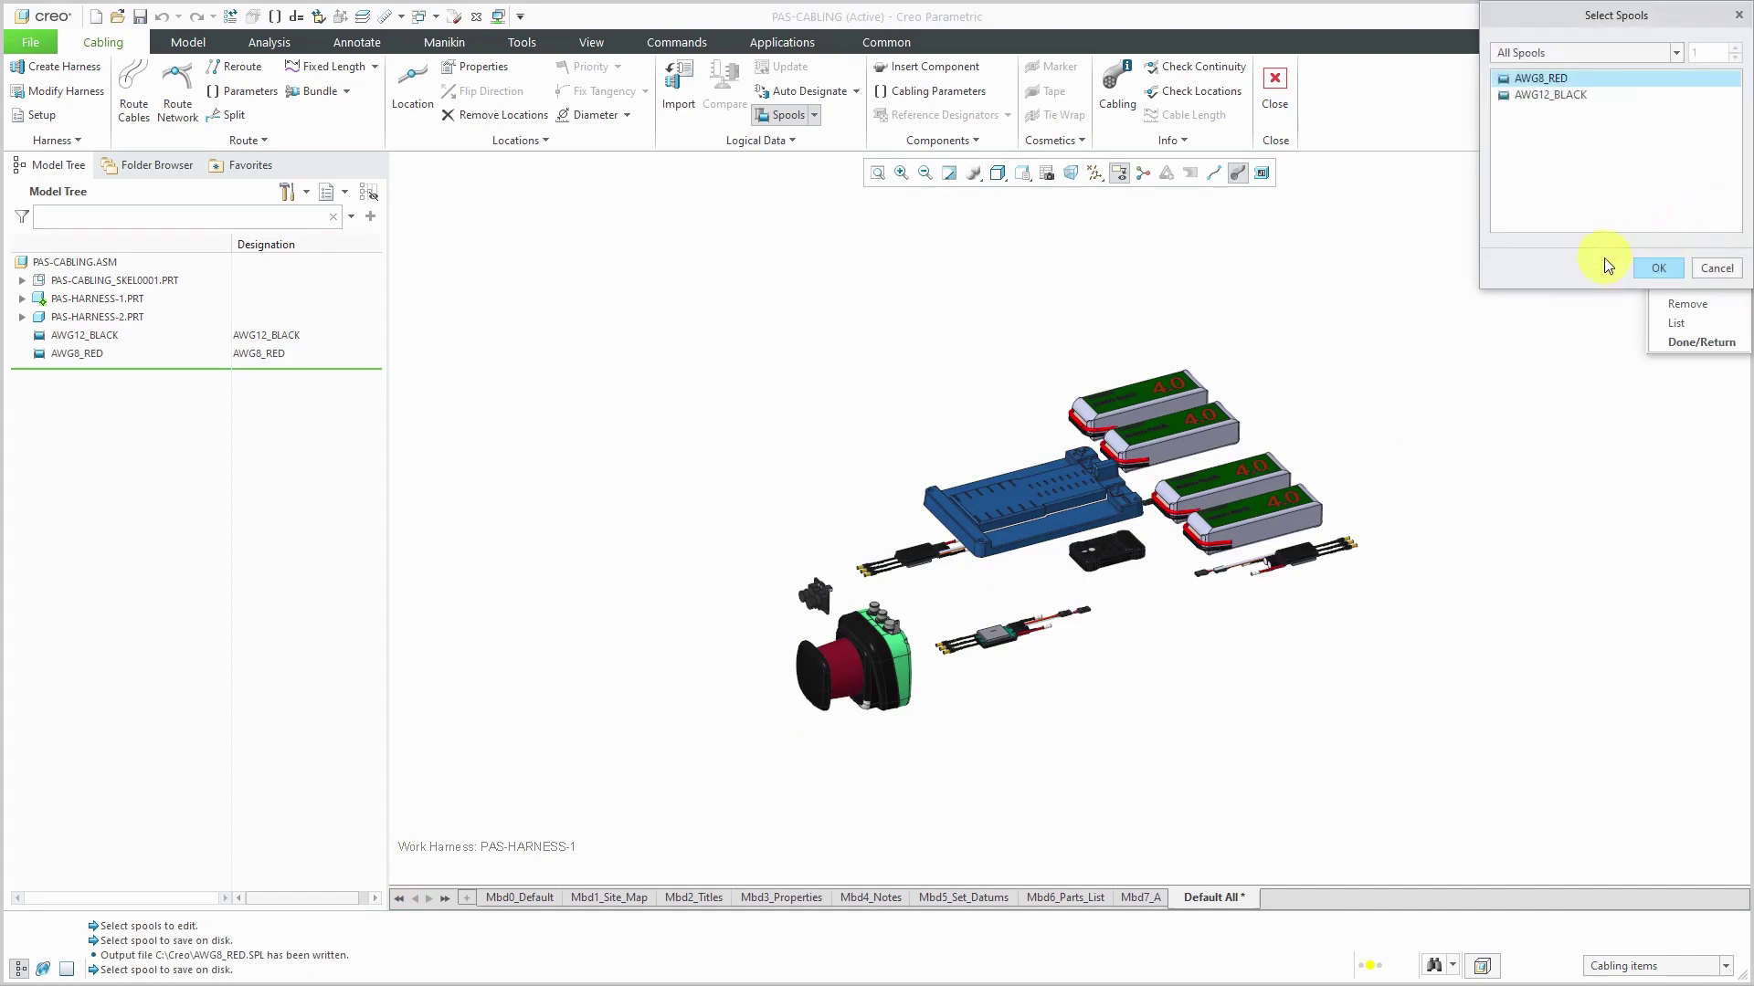
{"action": "left_click", "coordinate": [1563, 95]}
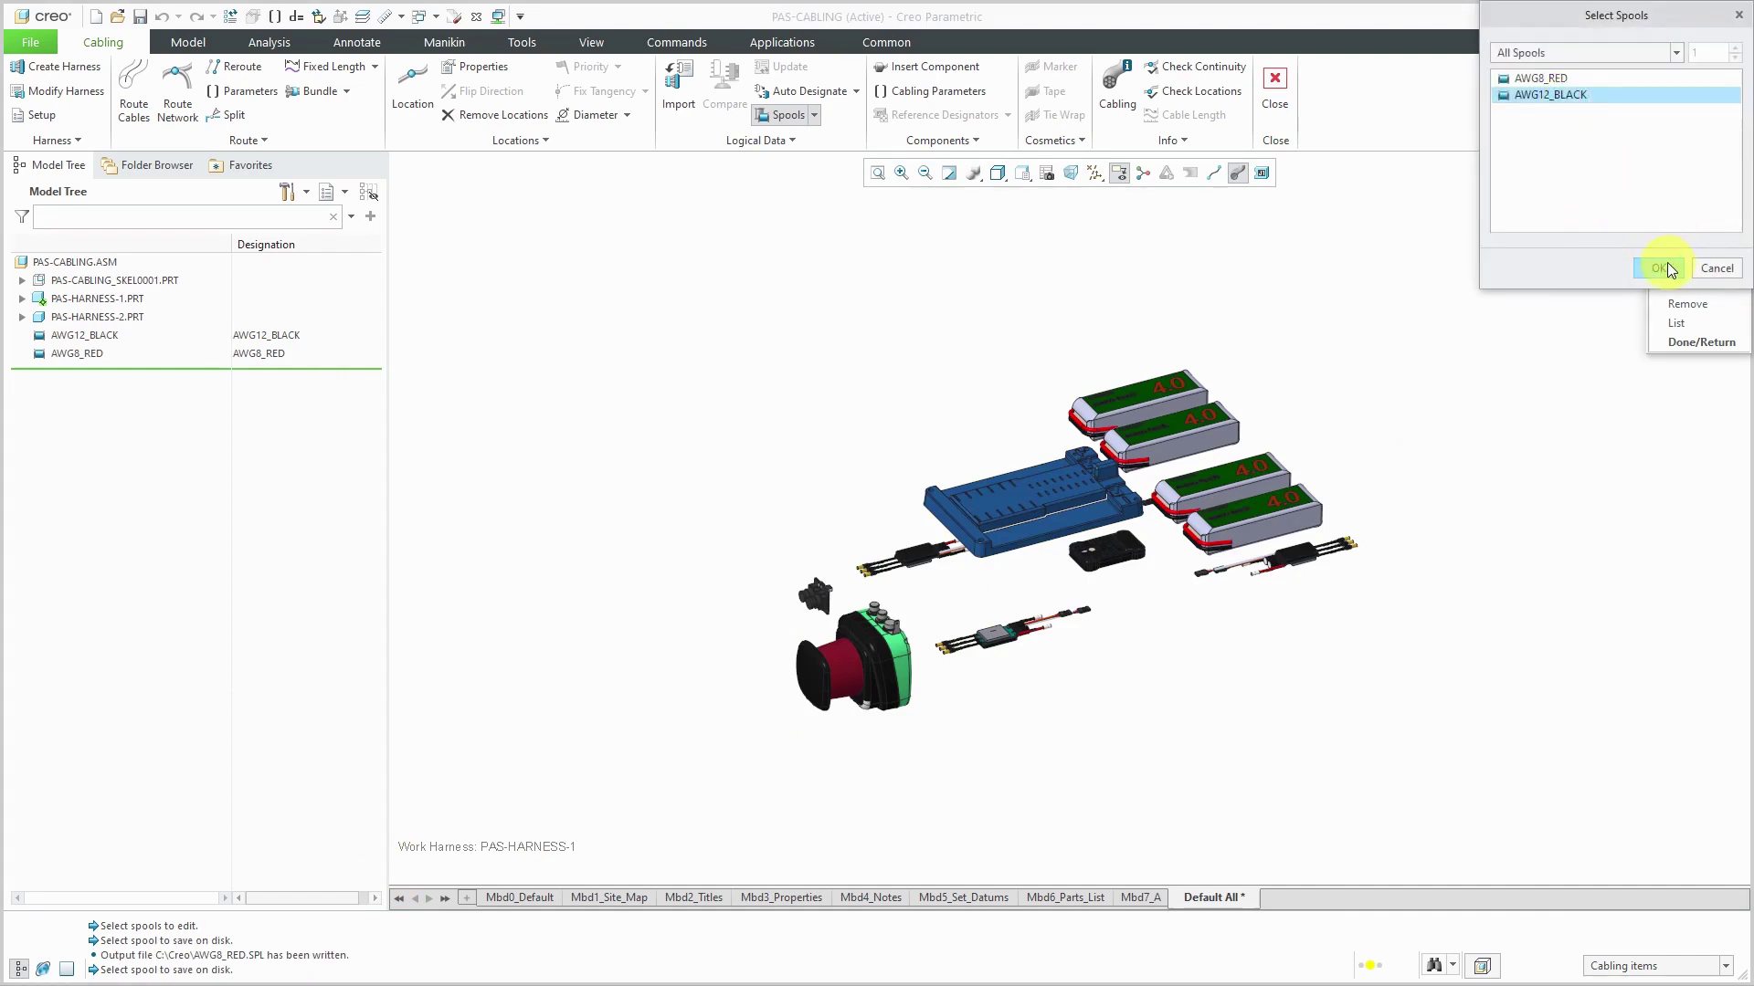
{"action": "left_click", "coordinate": [1667, 268]}
{"action": "left_click", "coordinate": [1691, 343]}
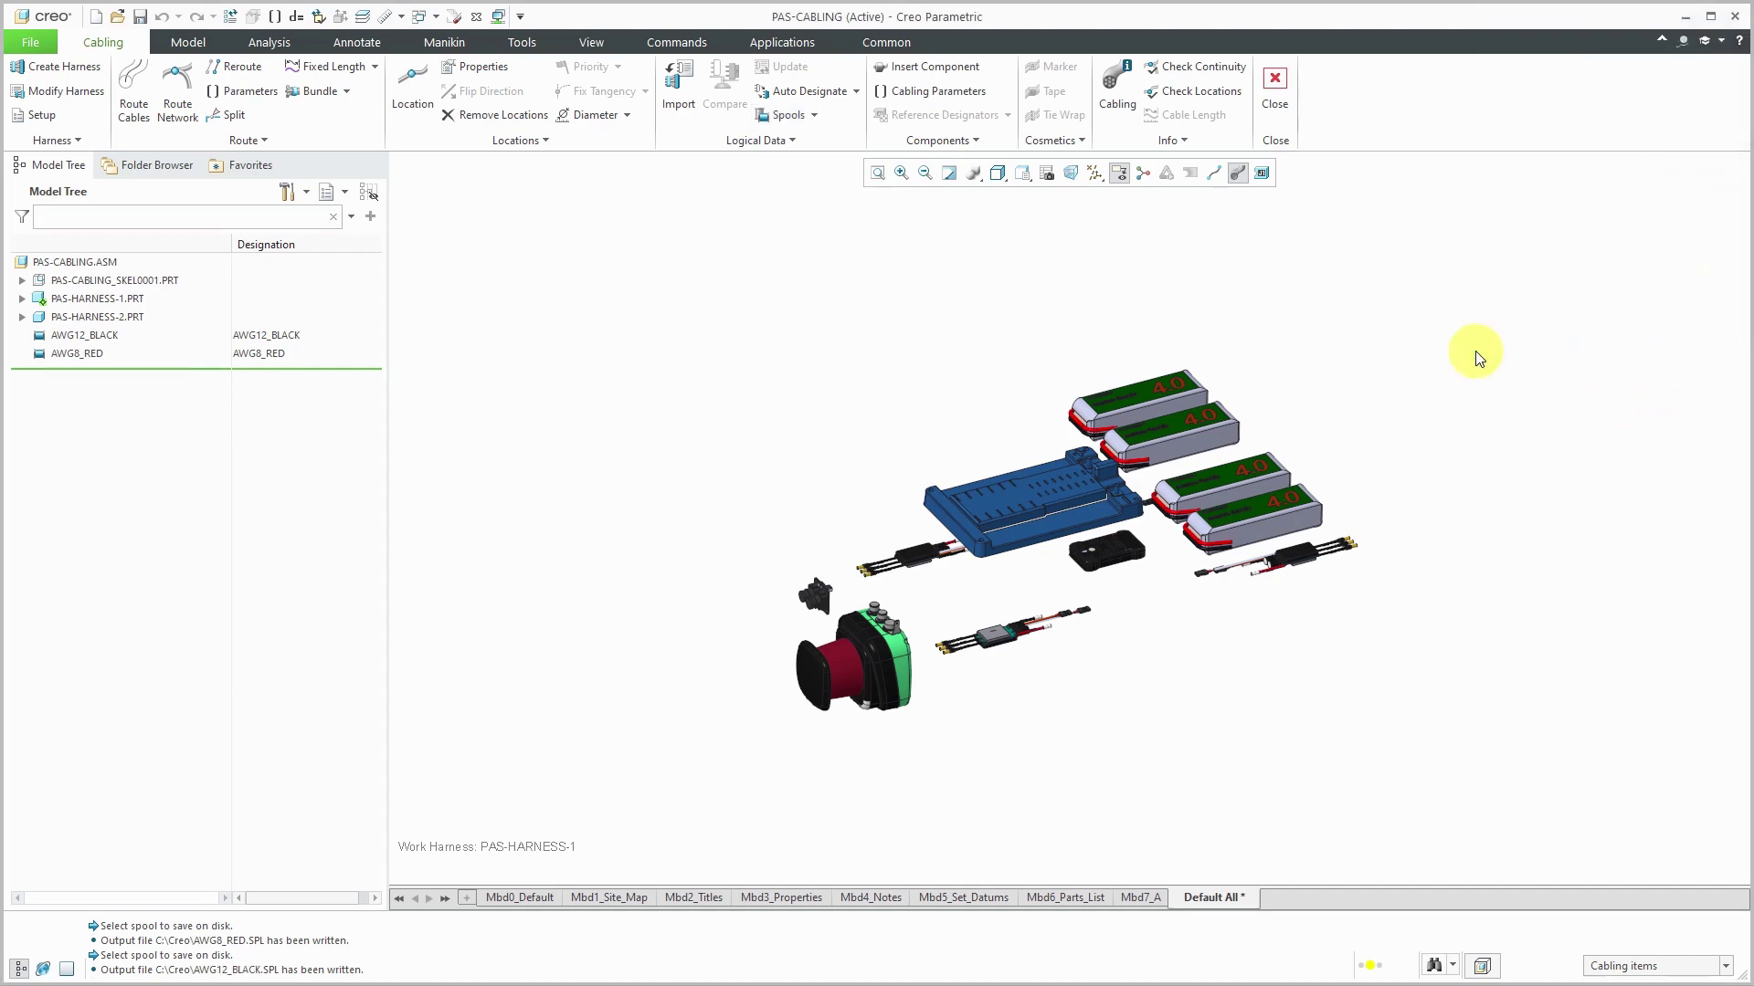
{"action": "key", "text": "alt+Tab"}
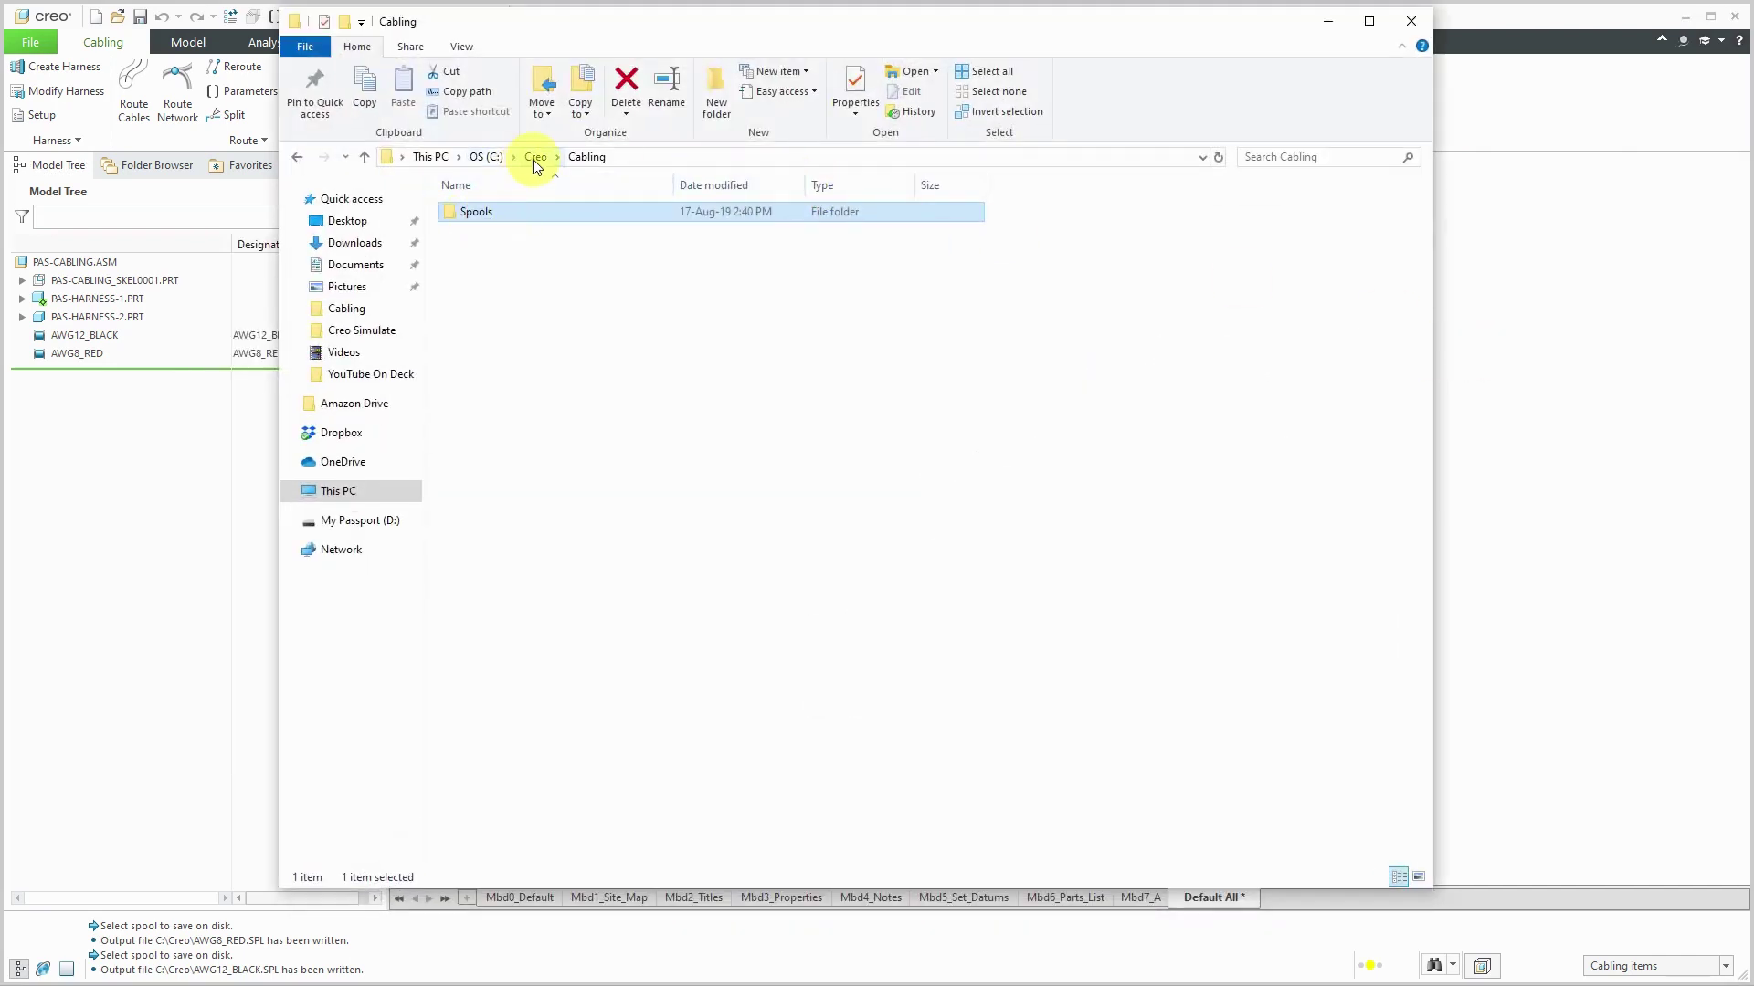
Step: Copy awg8_red.spl and awg12_black.spl from the C:\Creo folder
{"action": "left_click", "coordinate": [533, 159]}
{"action": "scroll", "coordinate": [663, 537], "scroll_direction": "down", "scroll_amount": 5}
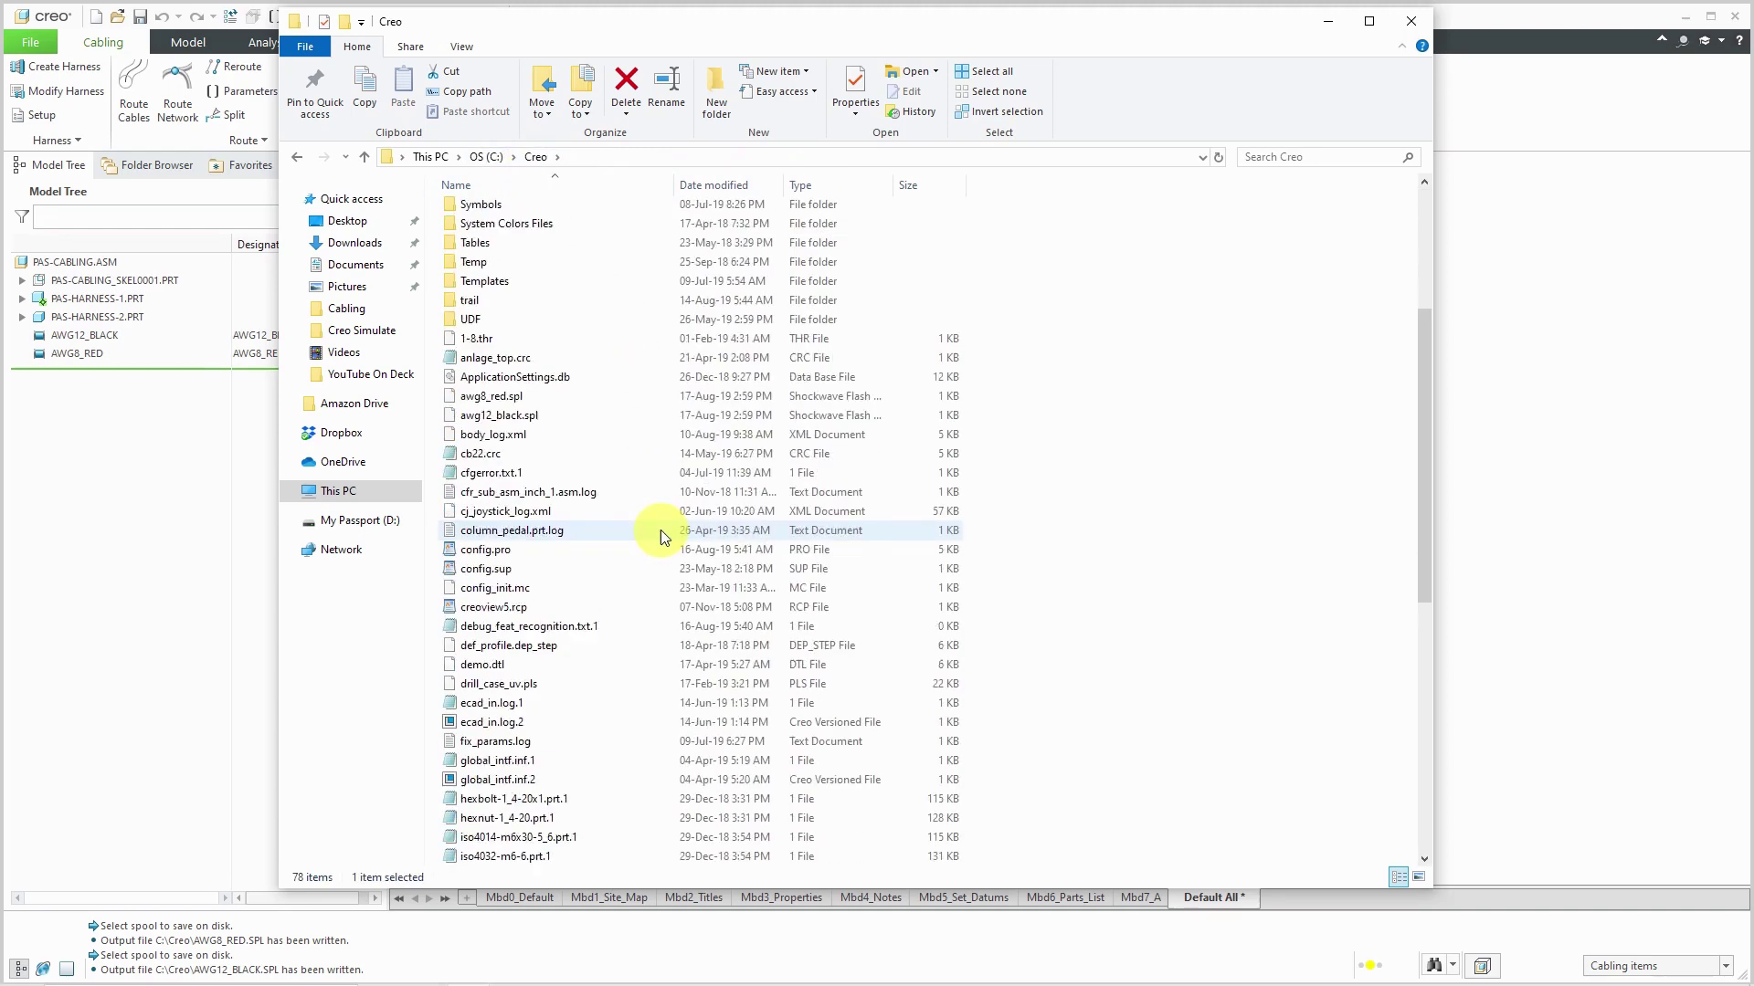
{"action": "scroll", "coordinate": [663, 537], "scroll_direction": "down", "scroll_amount": 1}
{"action": "scroll", "coordinate": [663, 537], "scroll_direction": "down", "scroll_amount": 1}
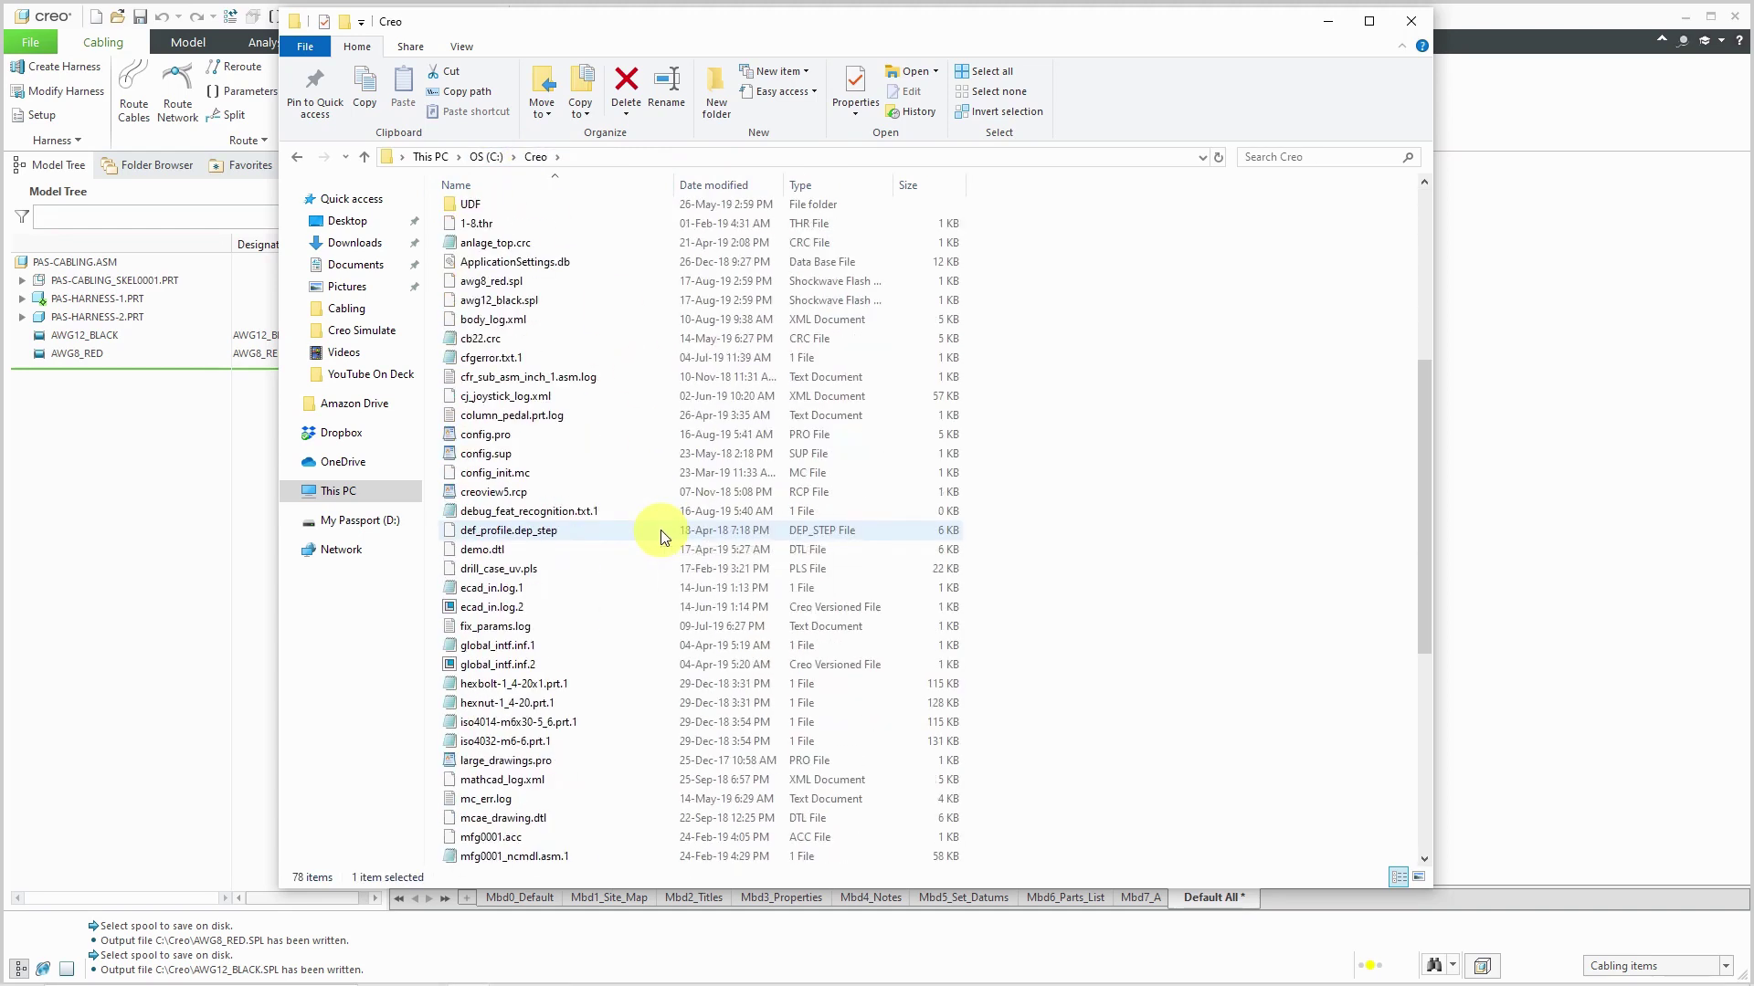
{"action": "left_click", "coordinate": [498, 282]}
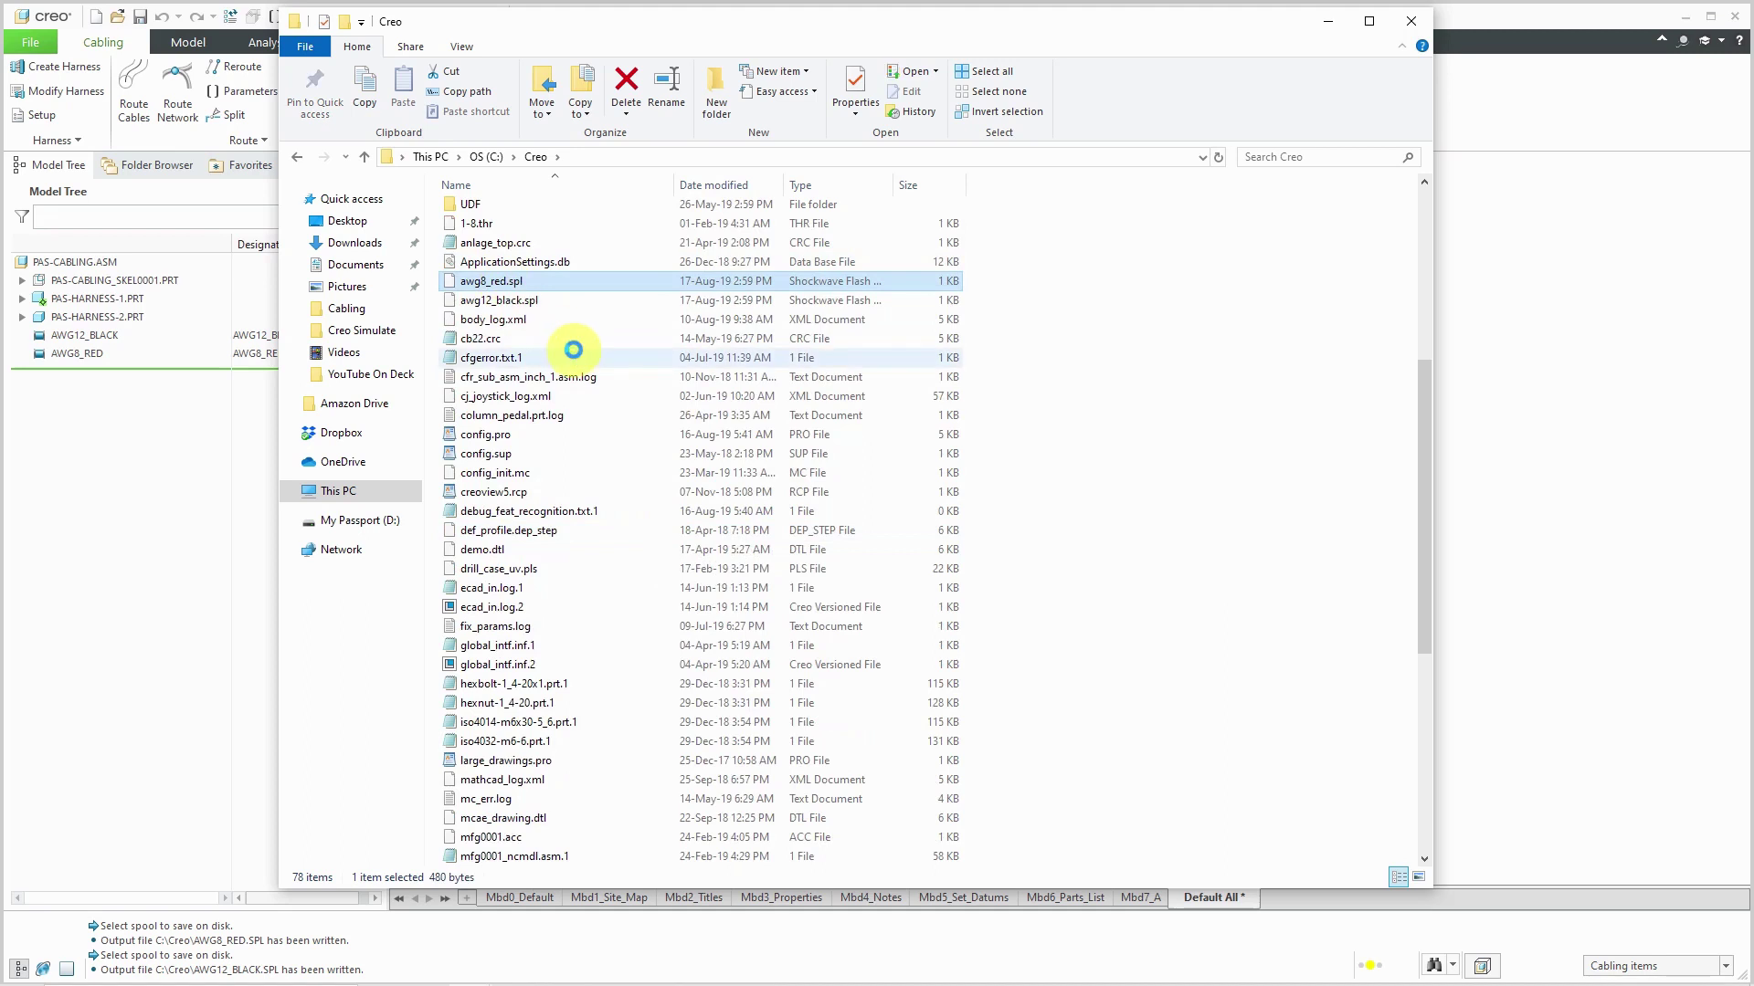
{"action": "left_click", "coordinate": [496, 302], "text": "ctrl"}
{"action": "right_click", "coordinate": [495, 305]}
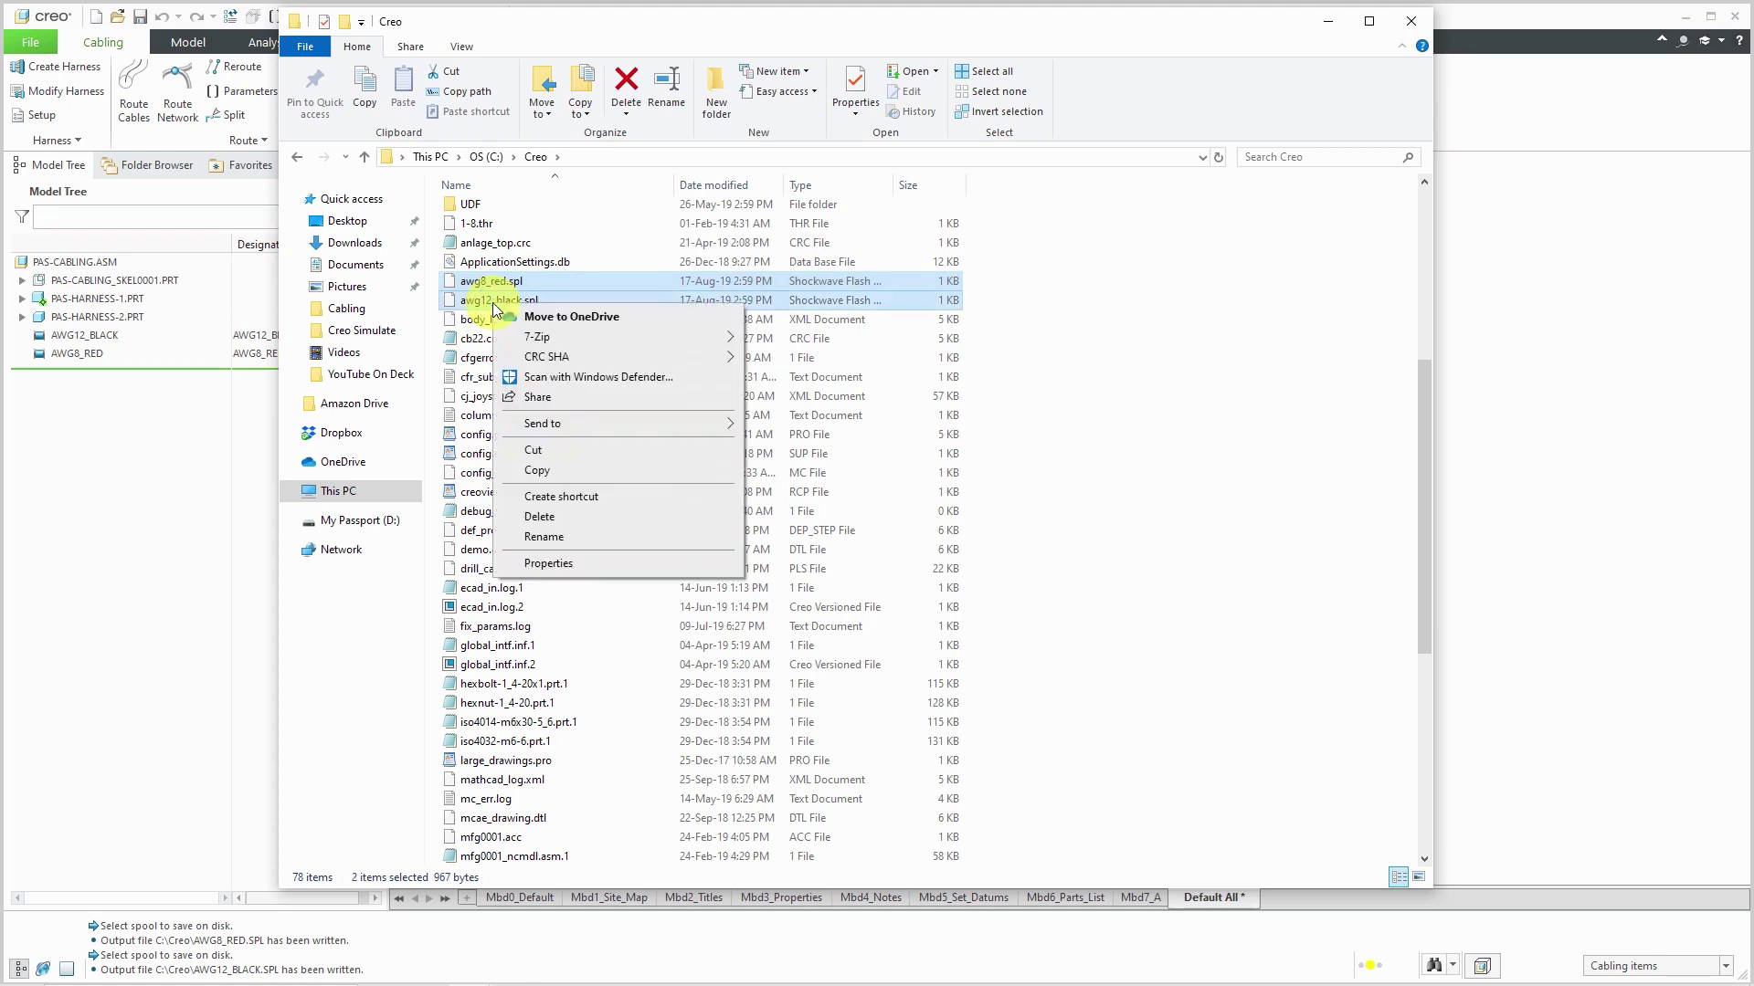
{"action": "left_click", "coordinate": [555, 468]}
Step: Paste the two spool files into the Cabling\Spools folder
{"action": "scroll", "coordinate": [560, 458], "scroll_direction": "up", "scroll_amount": 7}
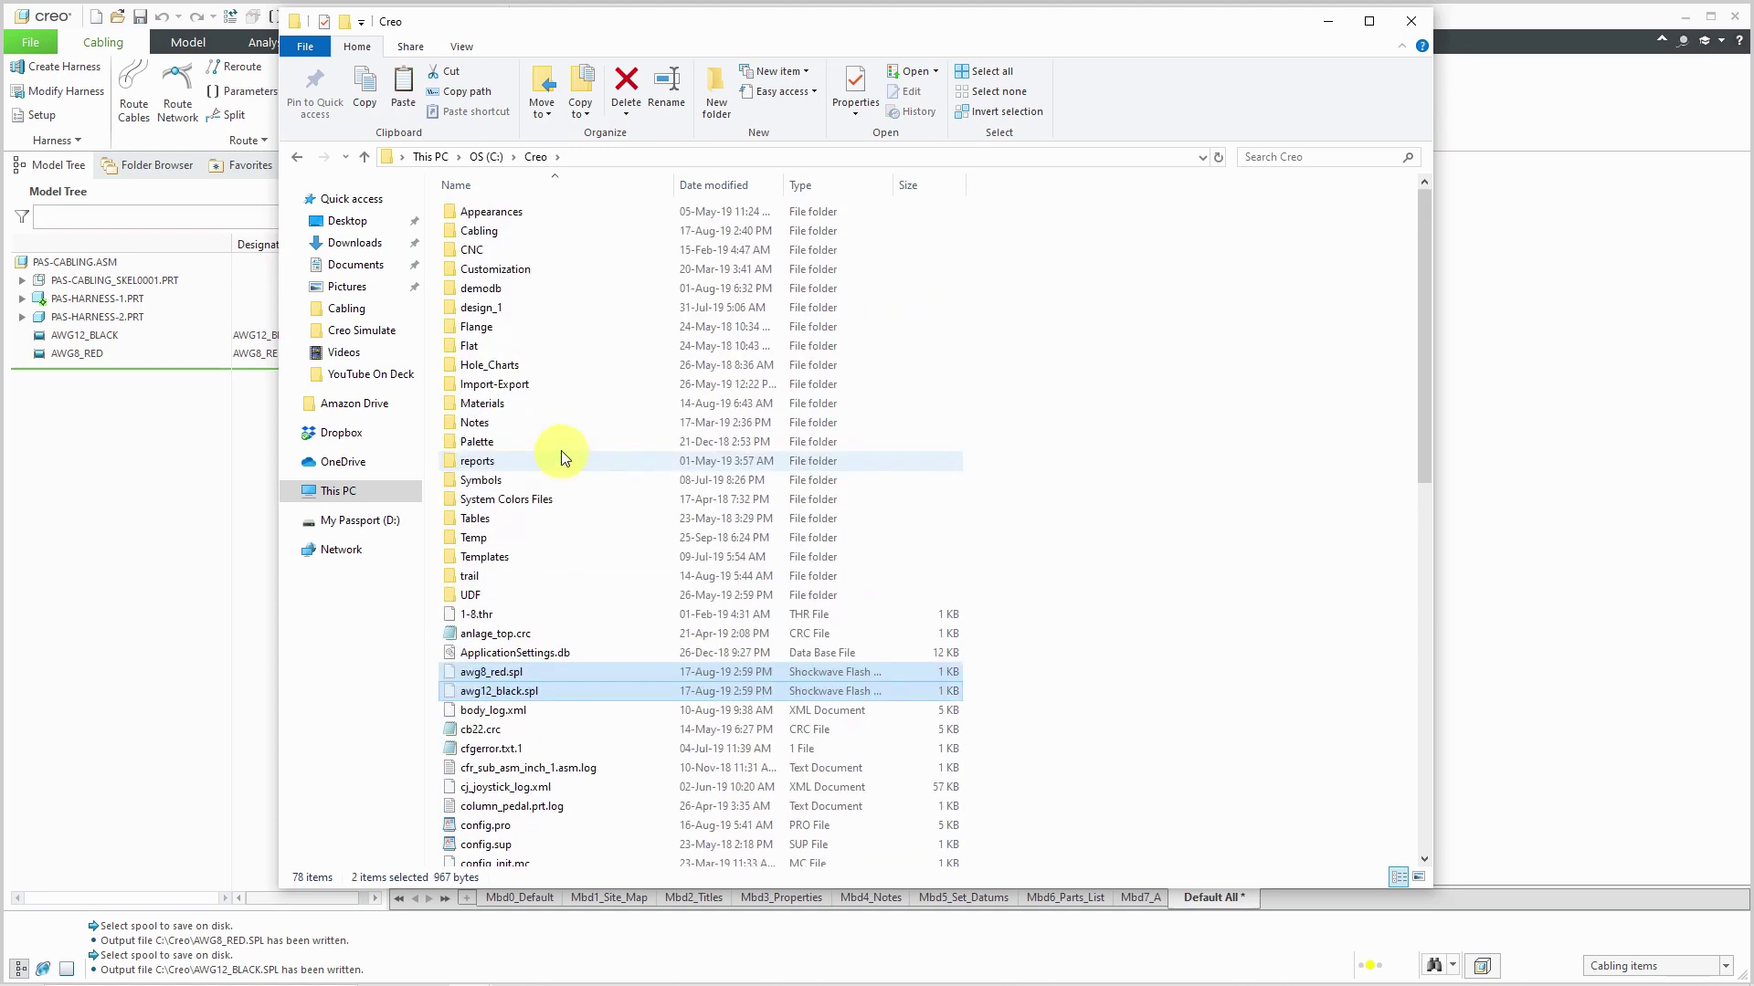
{"action": "left_click", "coordinate": [471, 229]}
{"action": "double_click", "coordinate": [502, 236]}
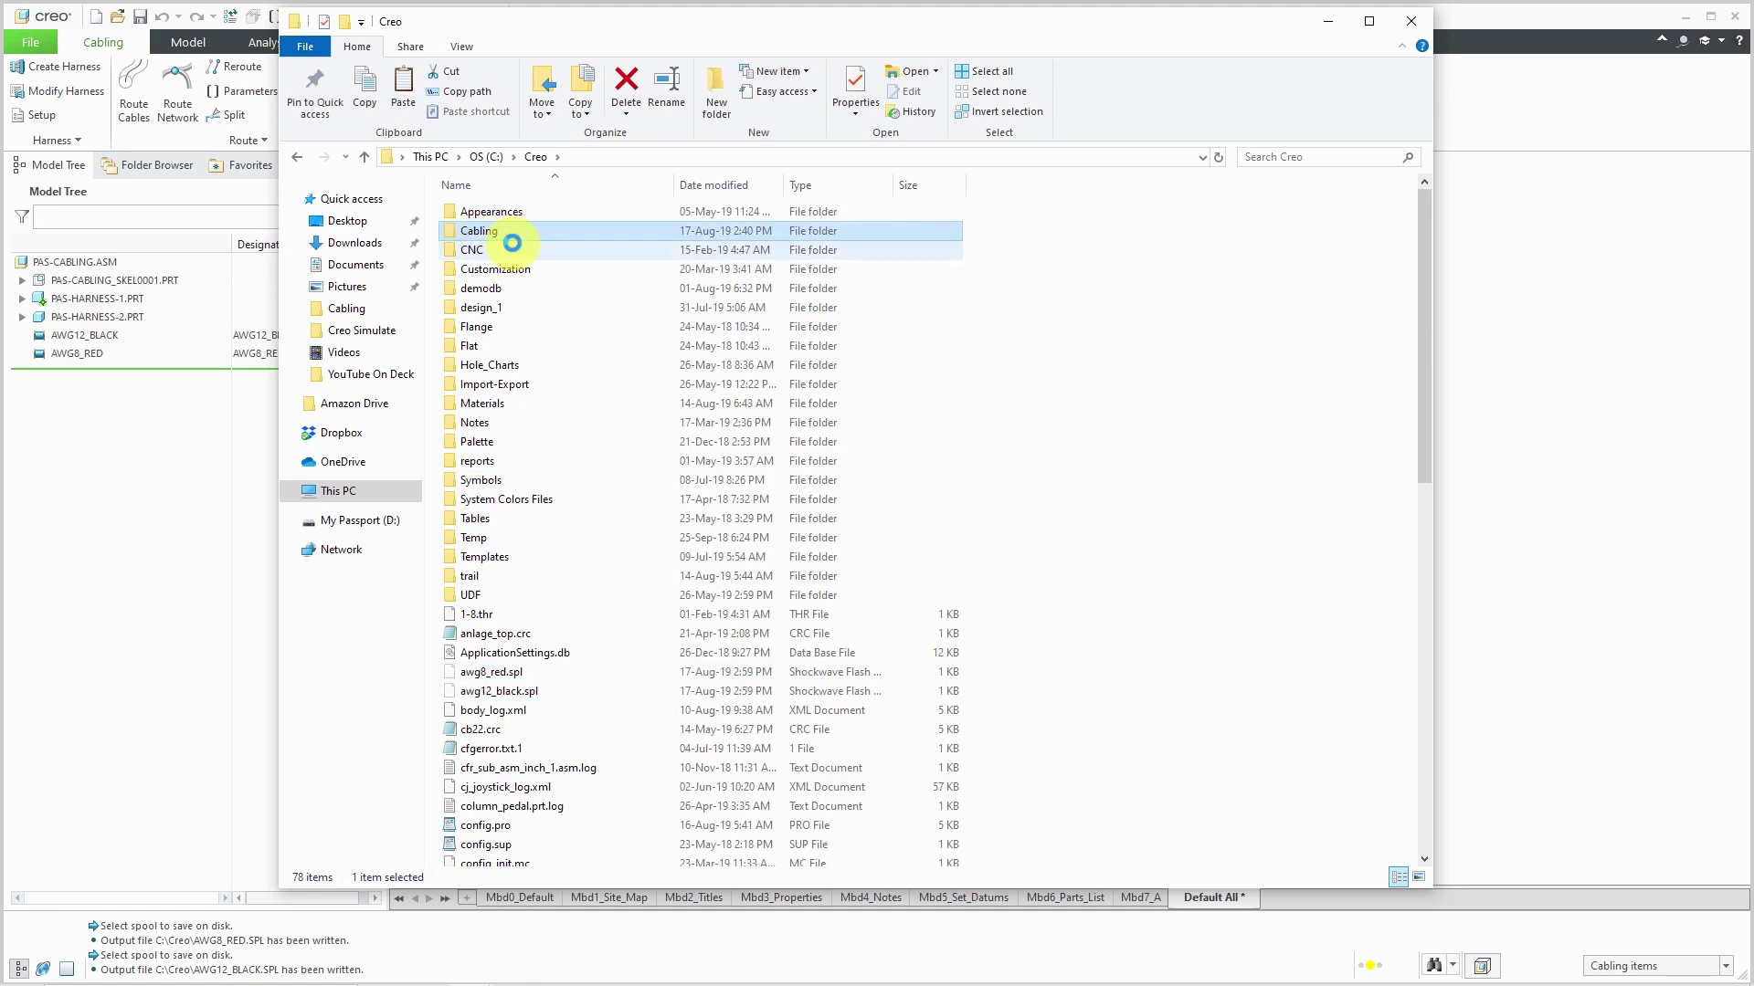
{"action": "double_click", "coordinate": [477, 211]}
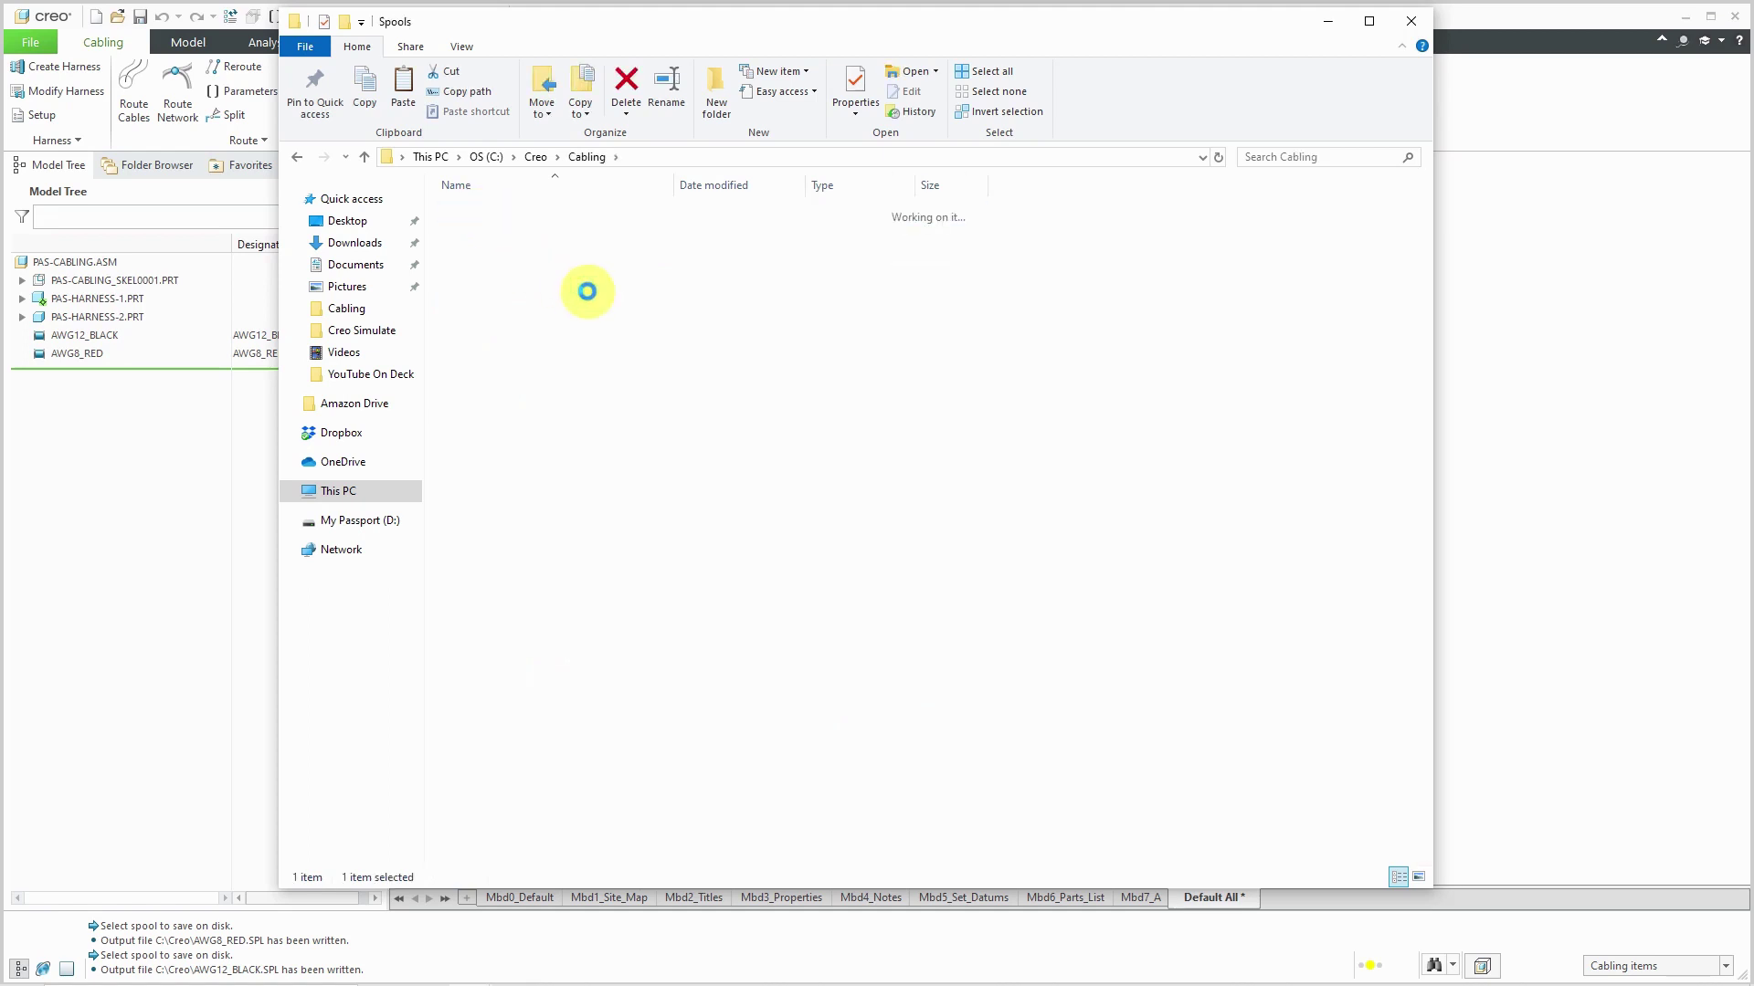
{"action": "right_click", "coordinate": [587, 292]}
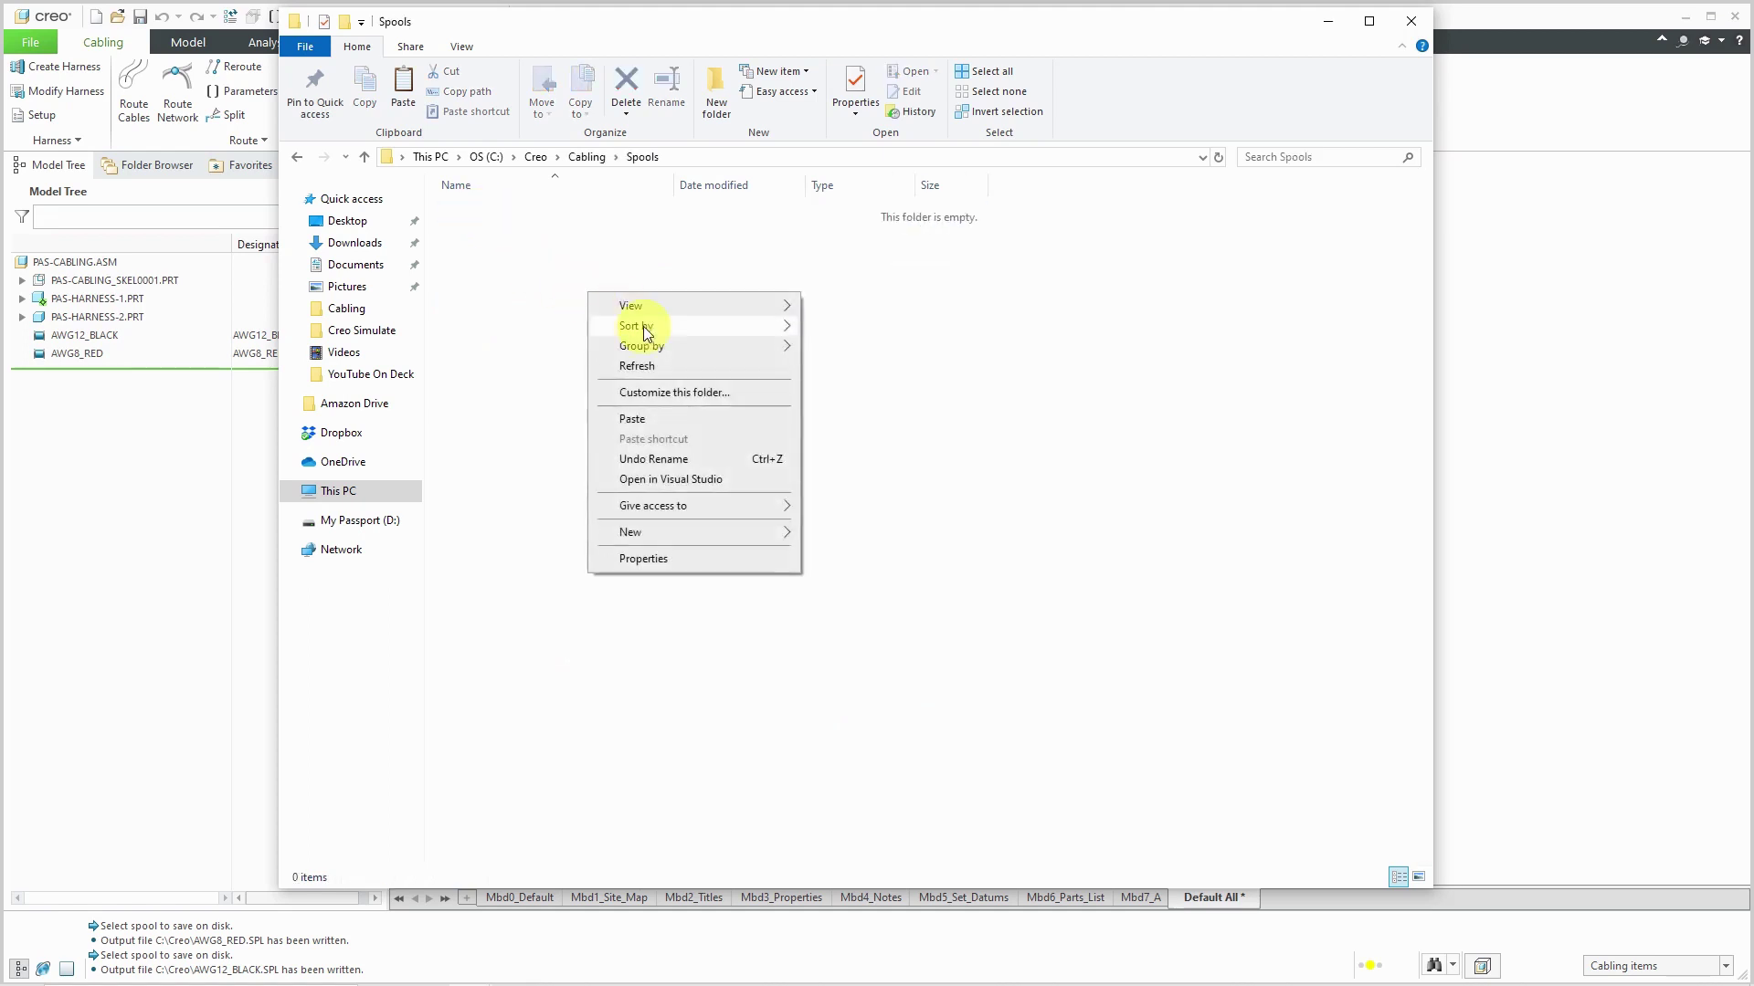
{"action": "left_click", "coordinate": [650, 424]}
{"action": "left_click", "coordinate": [655, 388]}
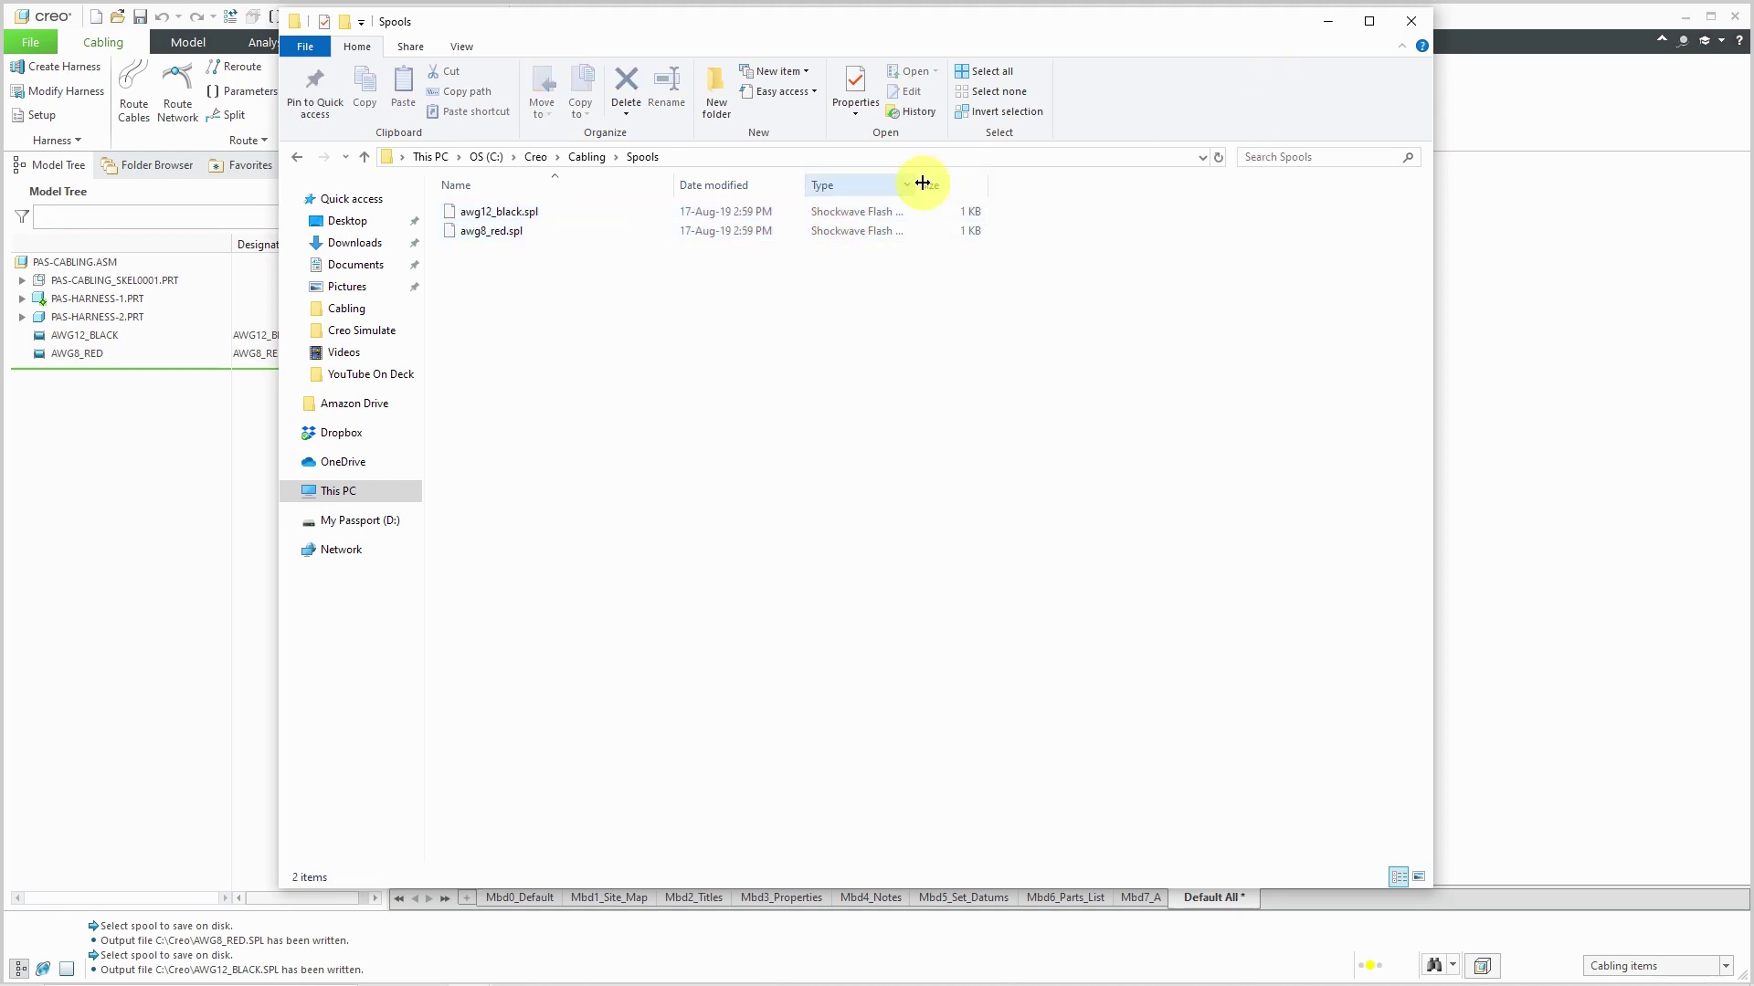
{"action": "left_click_drag", "start_coordinate": [915, 184], "coordinate": [969, 183]}
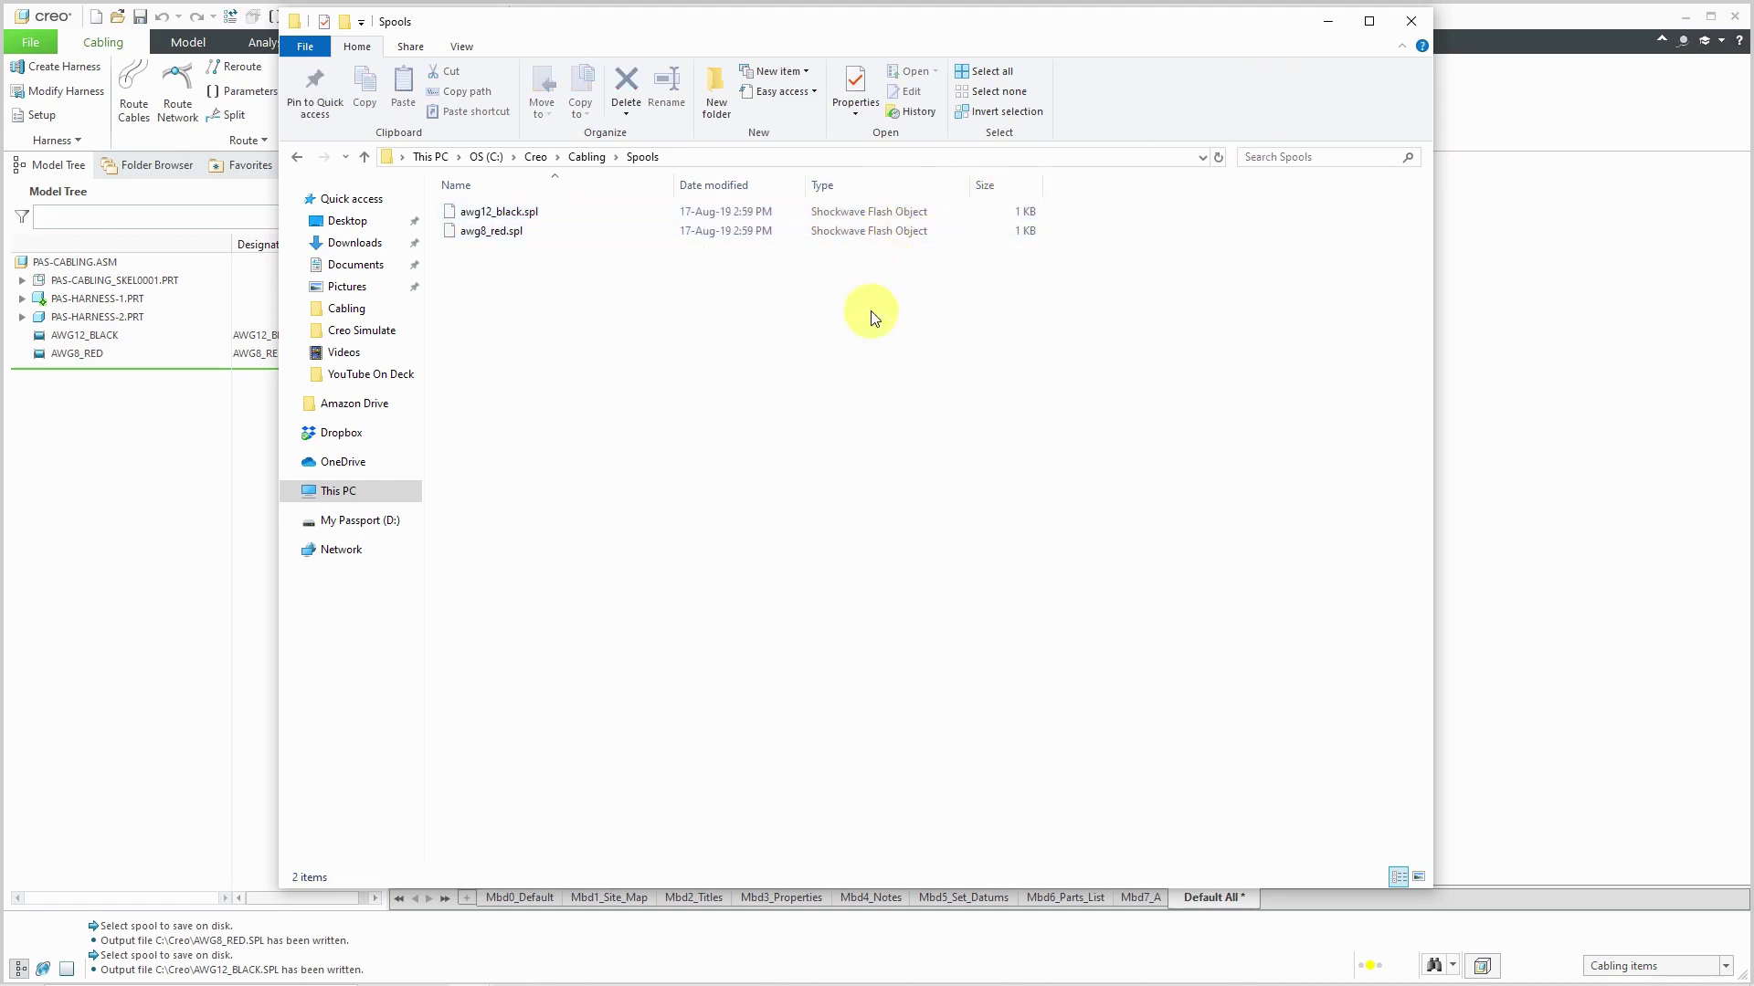
Step: Find the pro_spool_dir option in the Options configuration editor
{"action": "left_click", "coordinate": [1330, 27]}
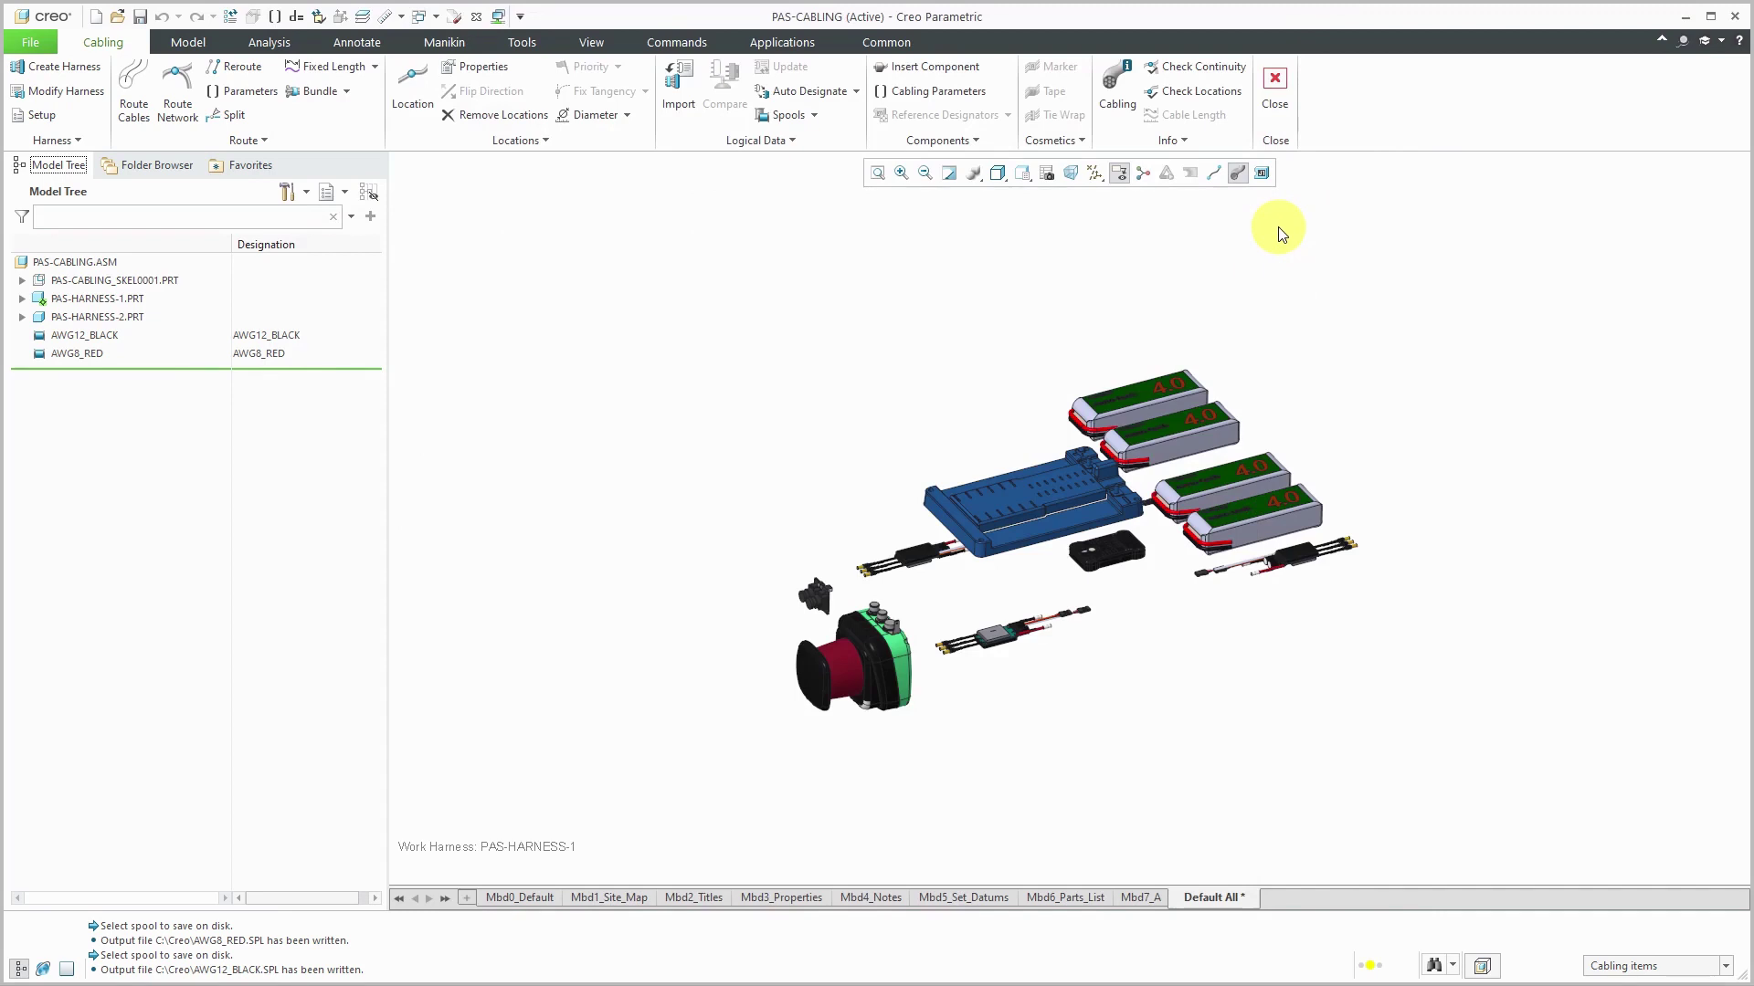
{"action": "left_click", "coordinate": [44, 43]}
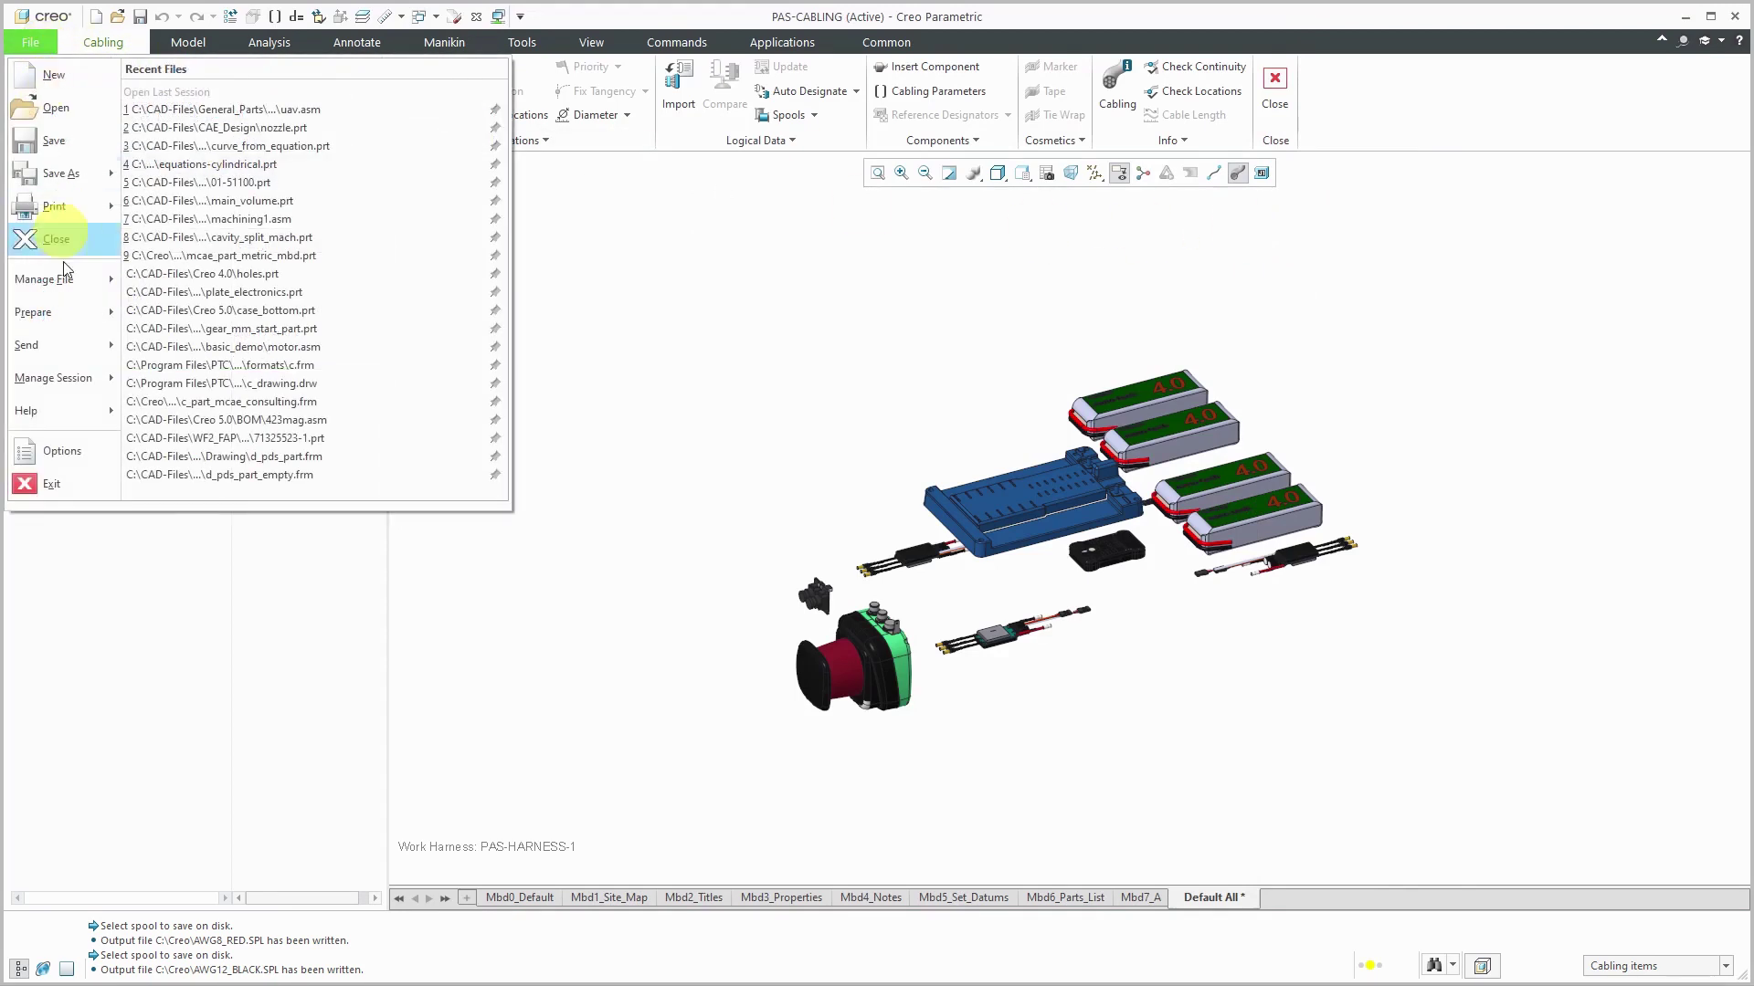
{"action": "left_click", "coordinate": [58, 450]}
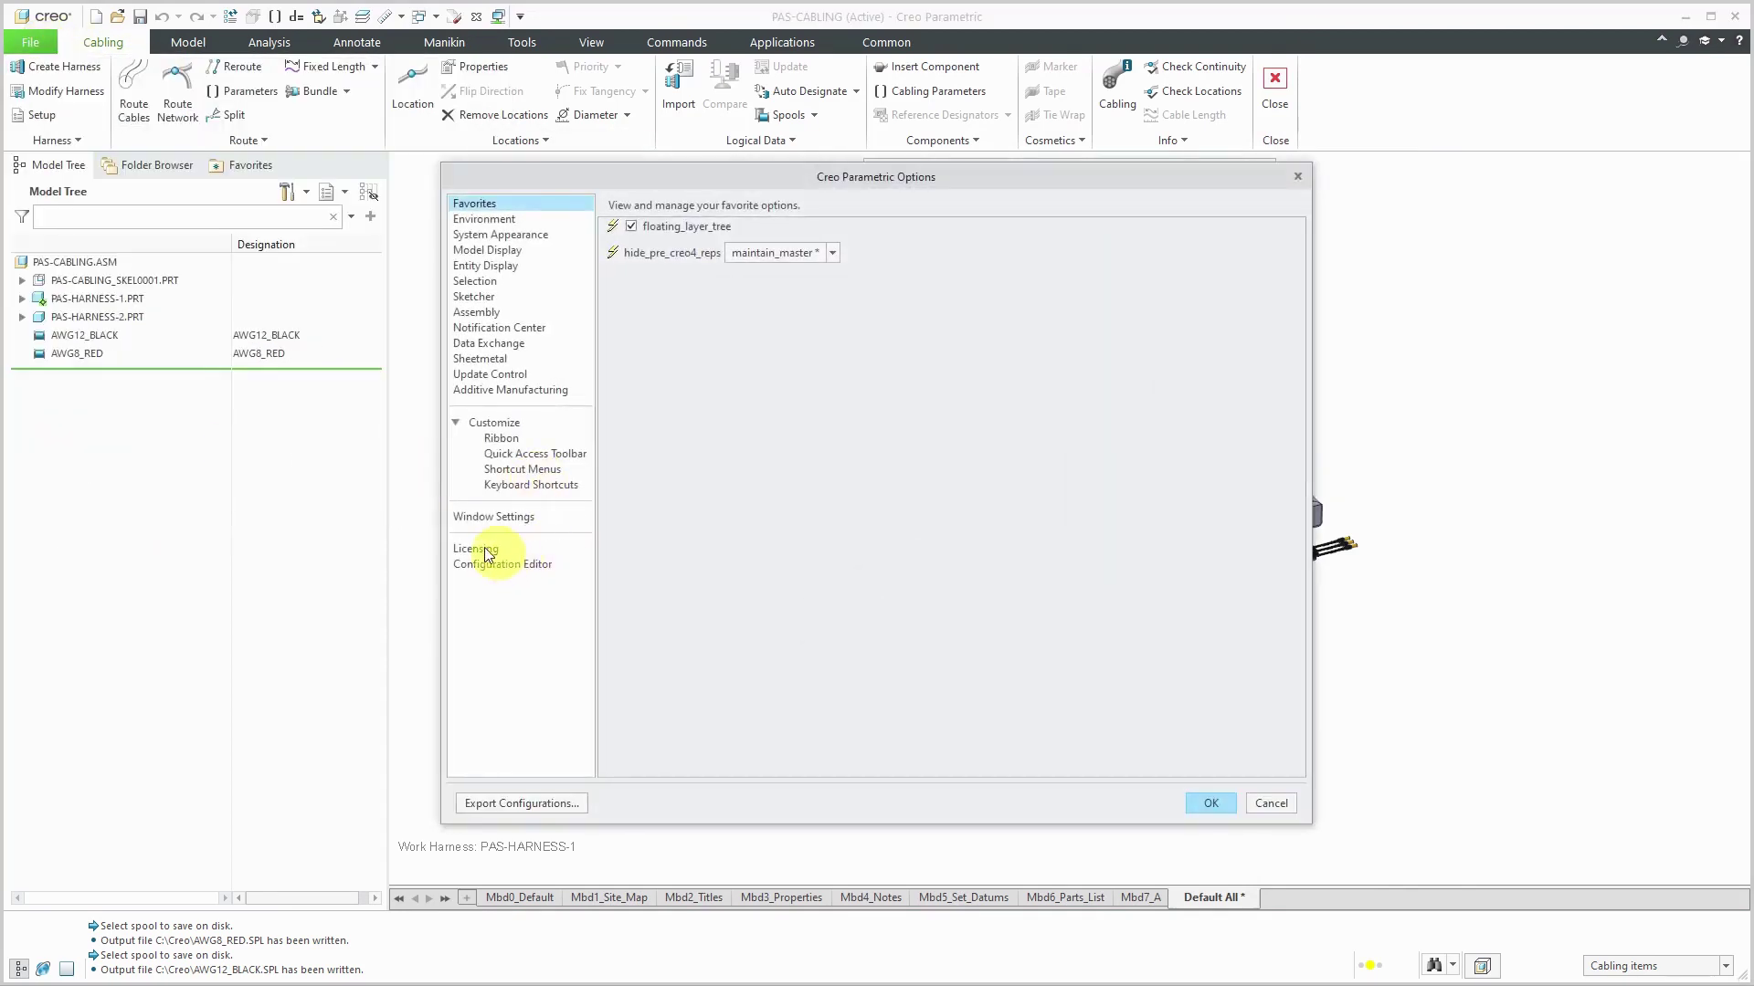
{"action": "left_click", "coordinate": [489, 565]}
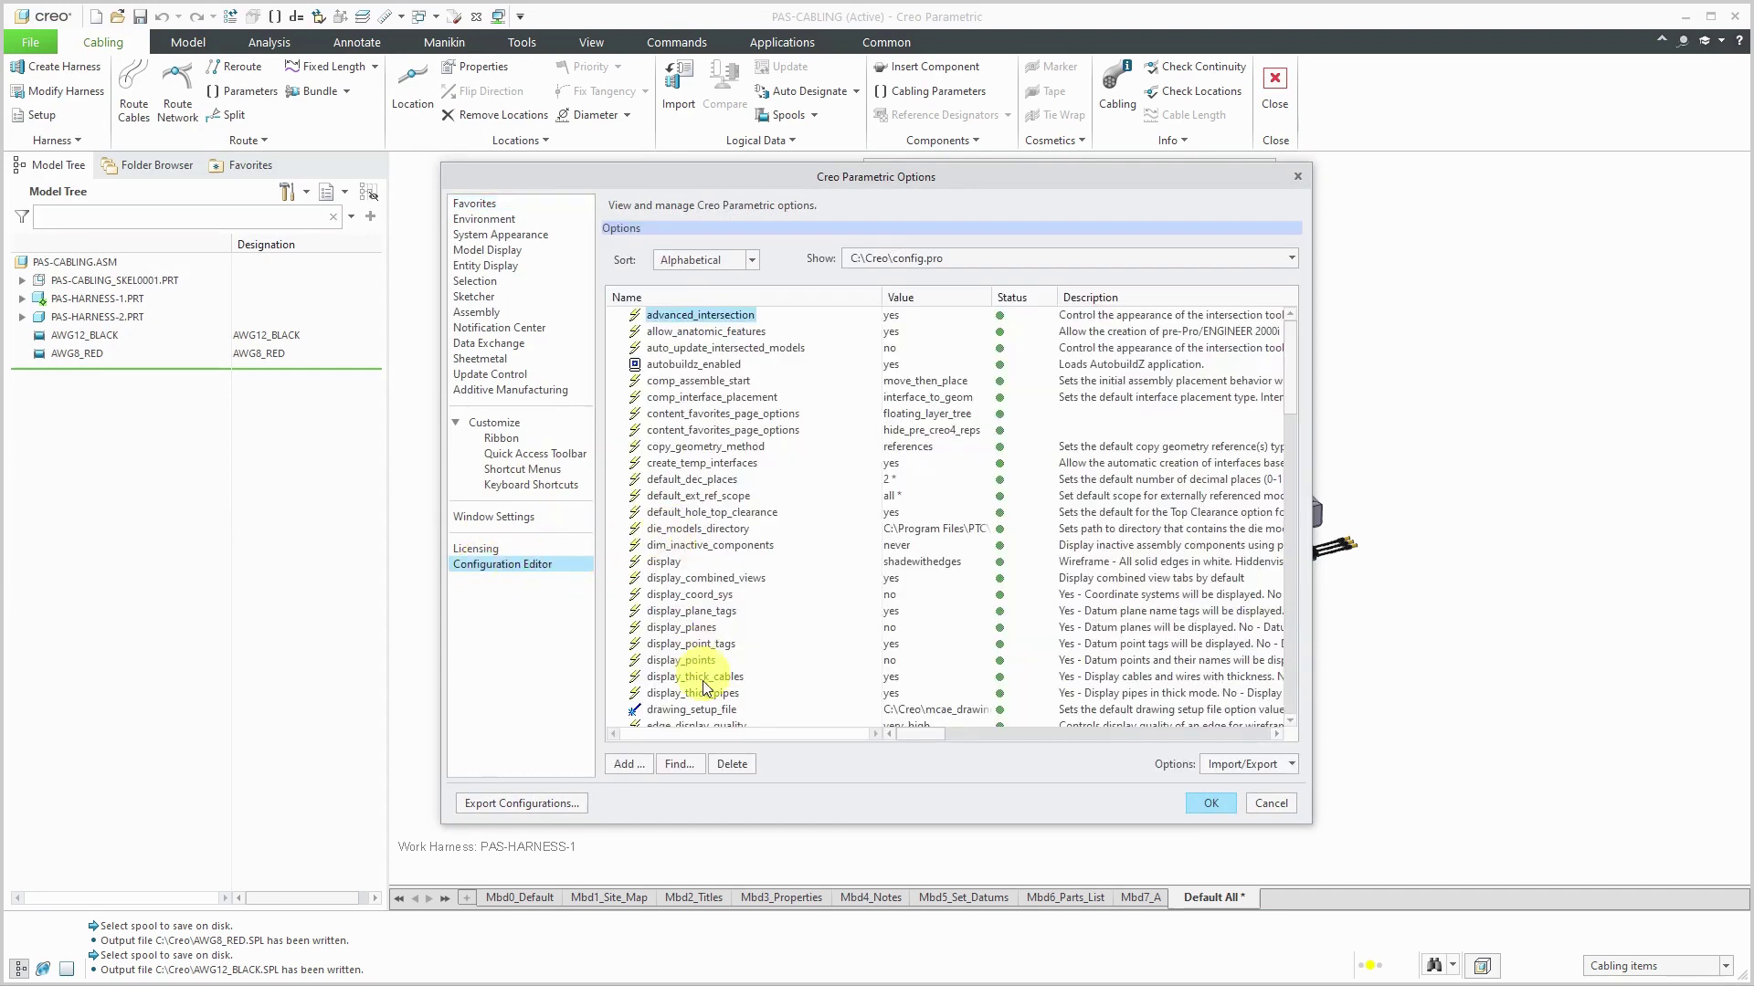
{"action": "left_click", "coordinate": [678, 764]}
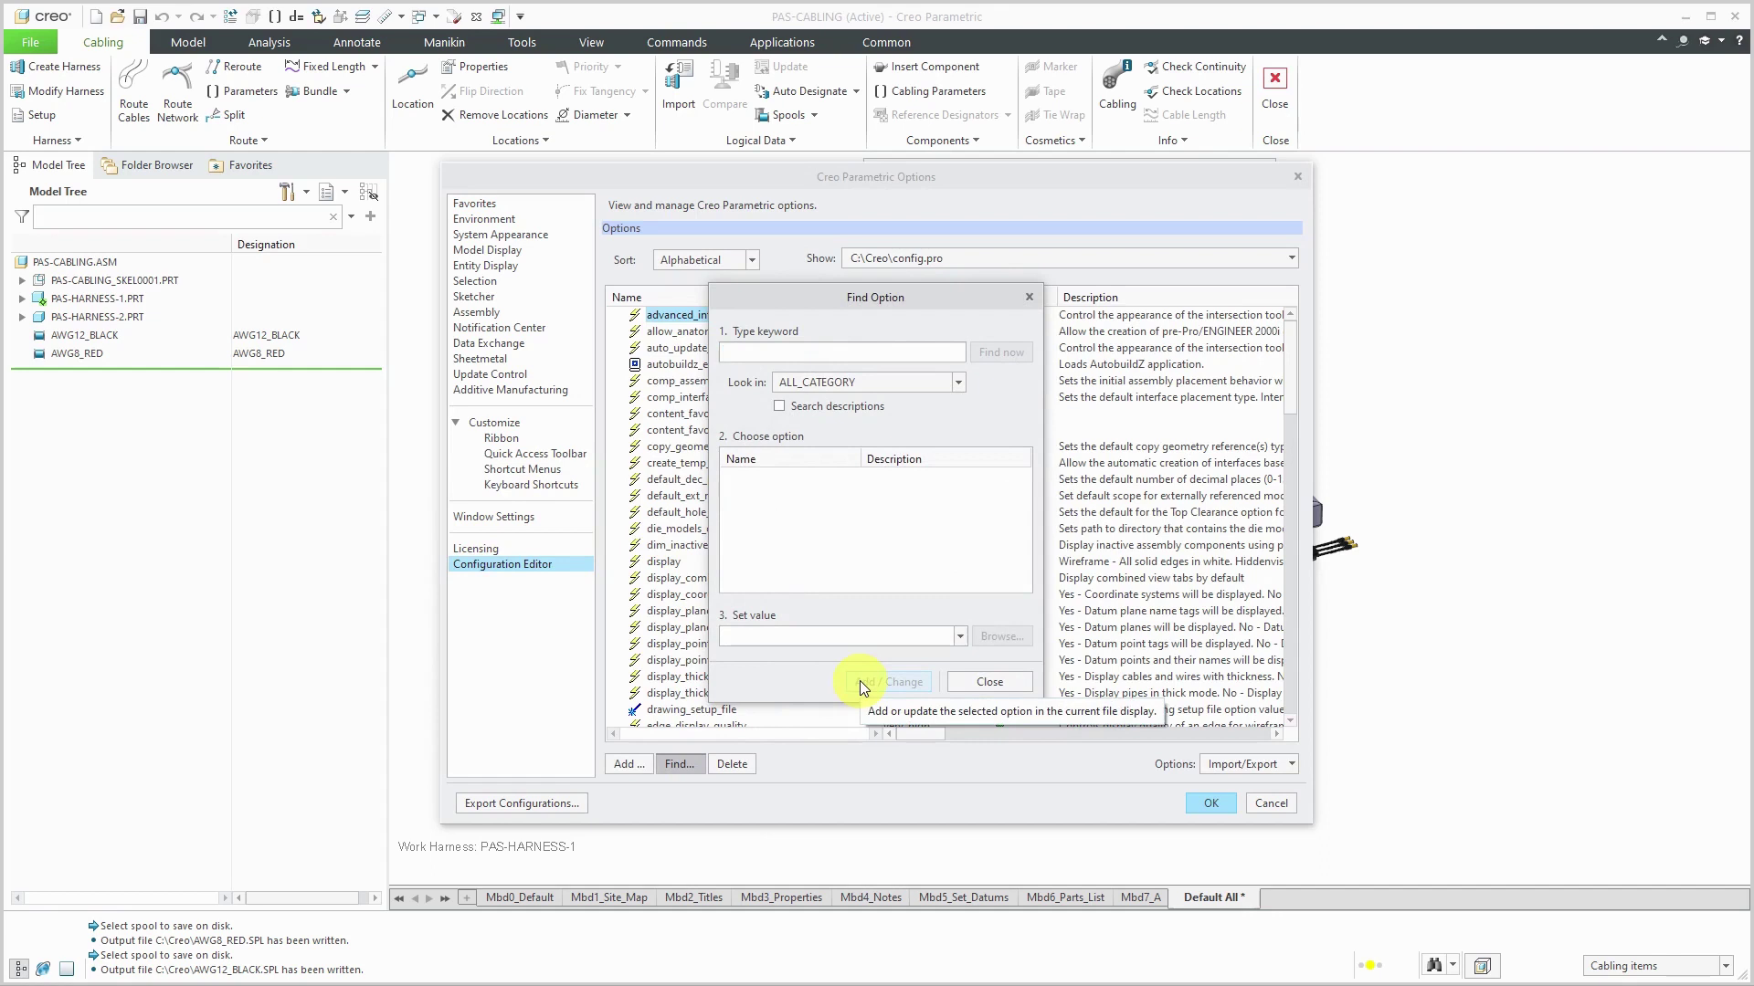
{"action": "type", "text": "spool"}
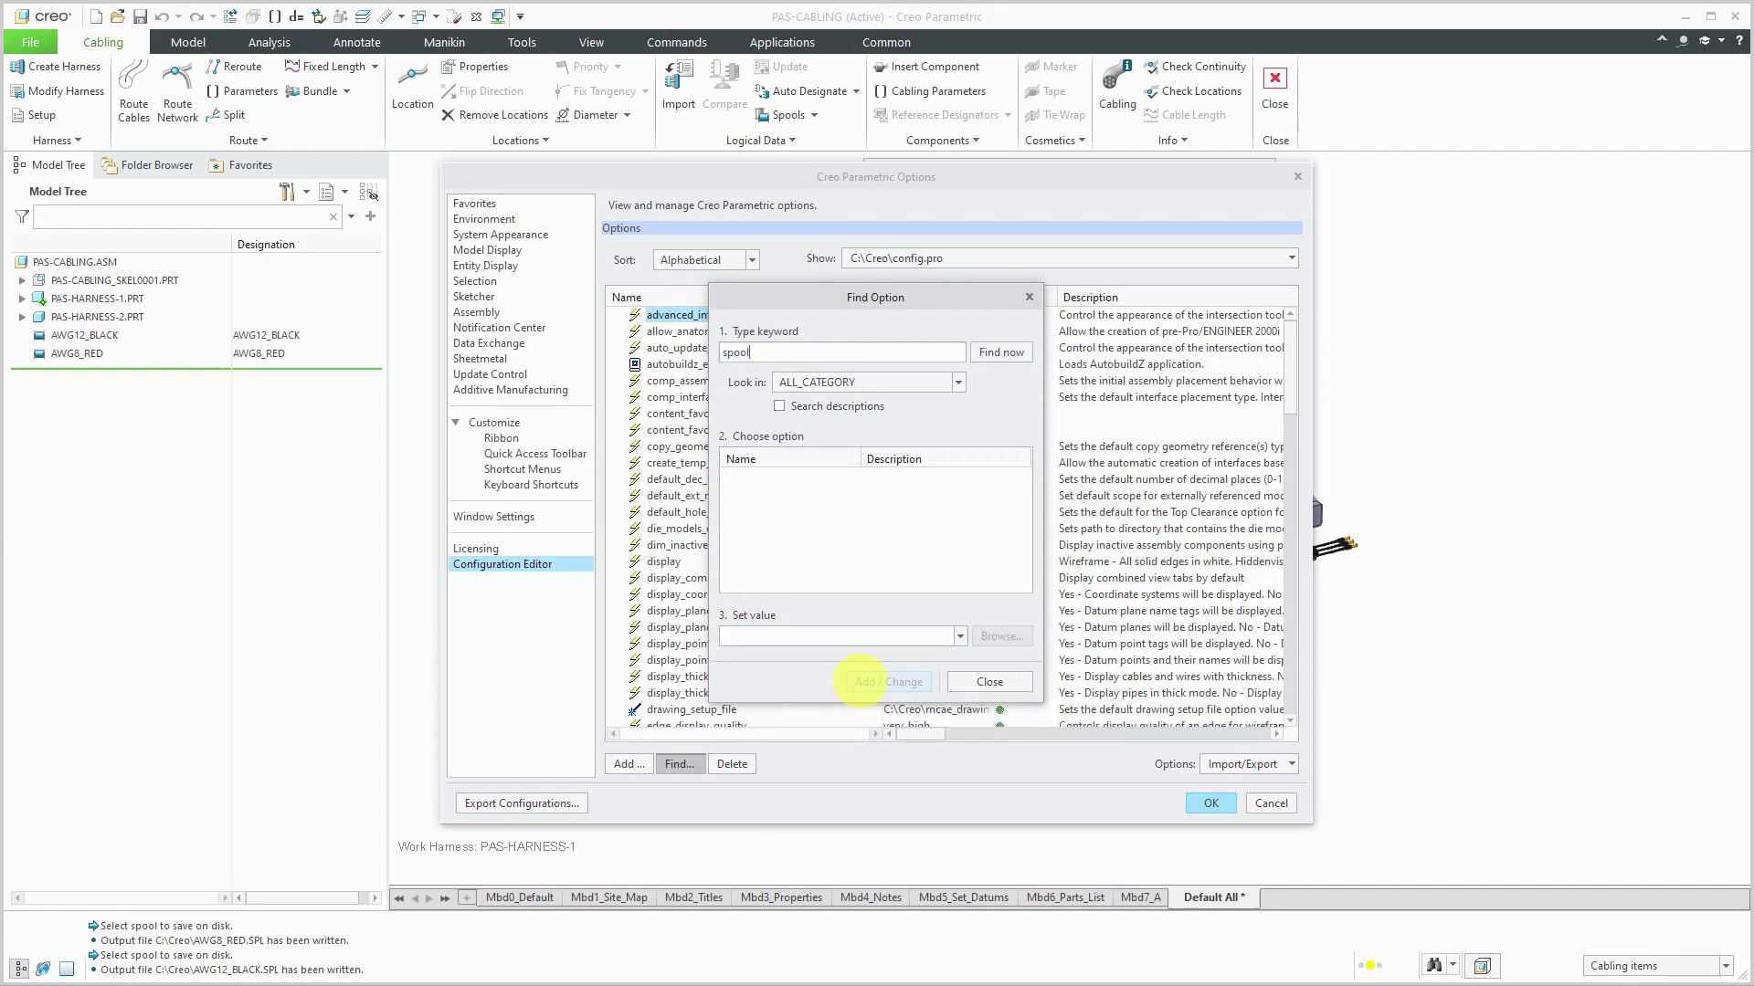
{"action": "key", "text": "Return"}
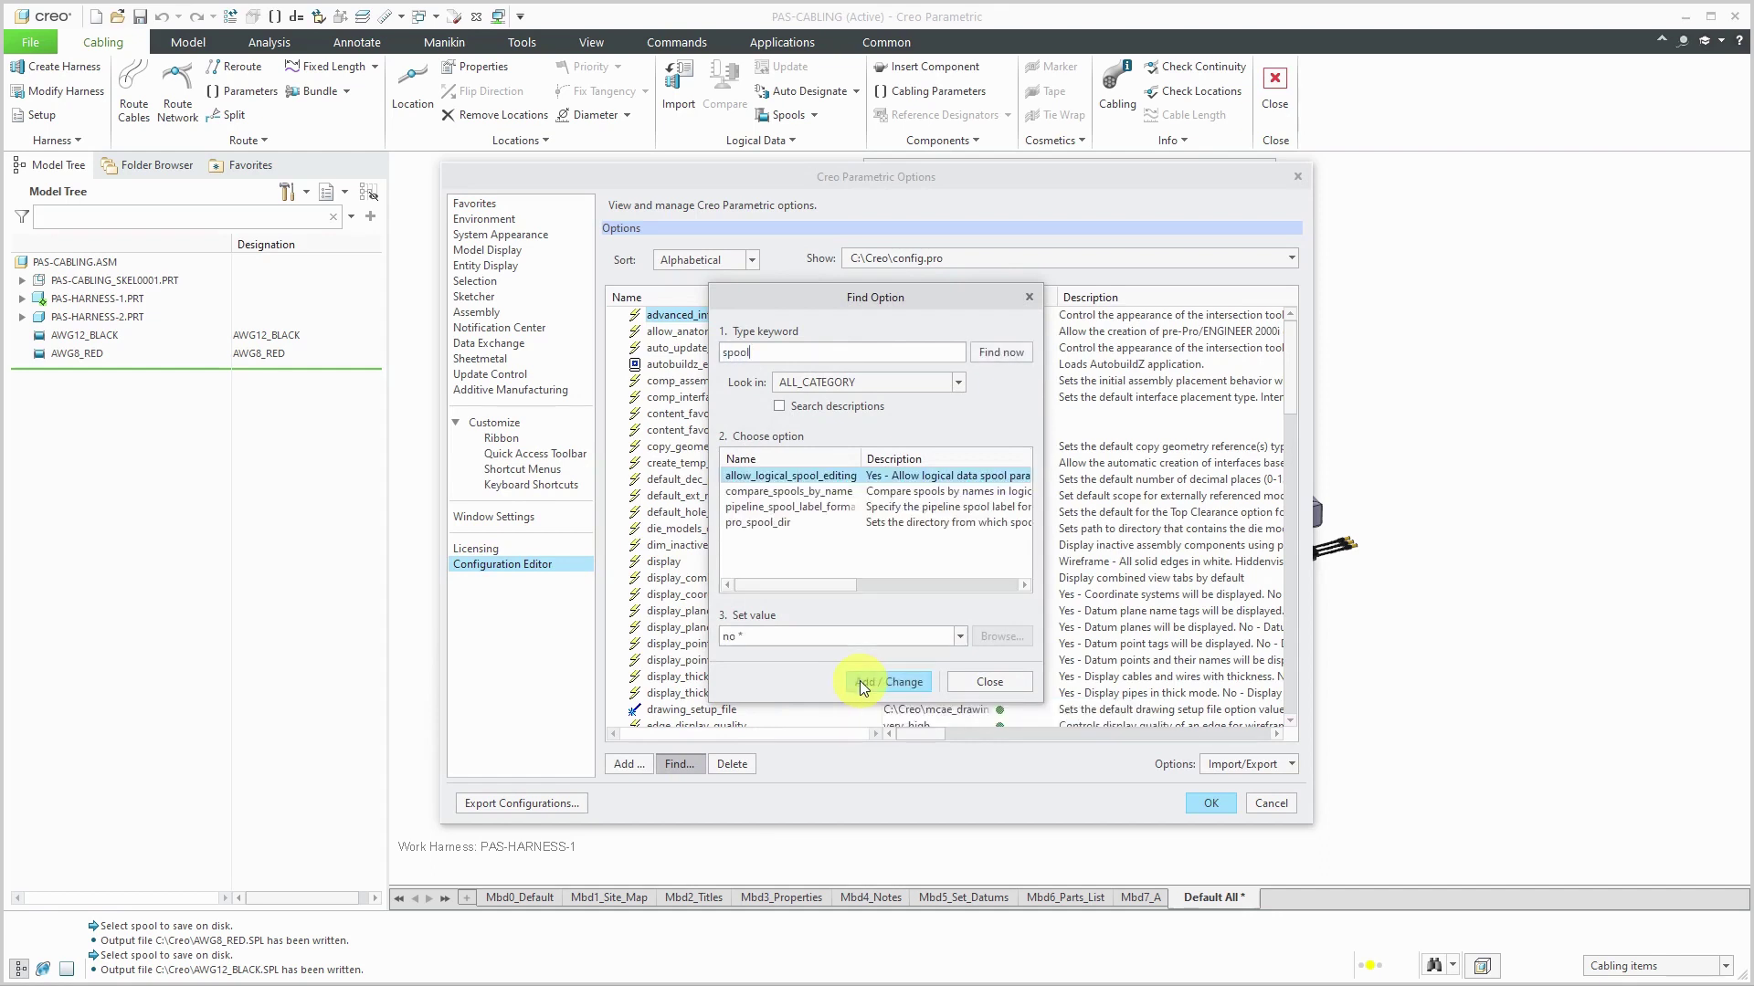
{"action": "left_click", "coordinate": [788, 524]}
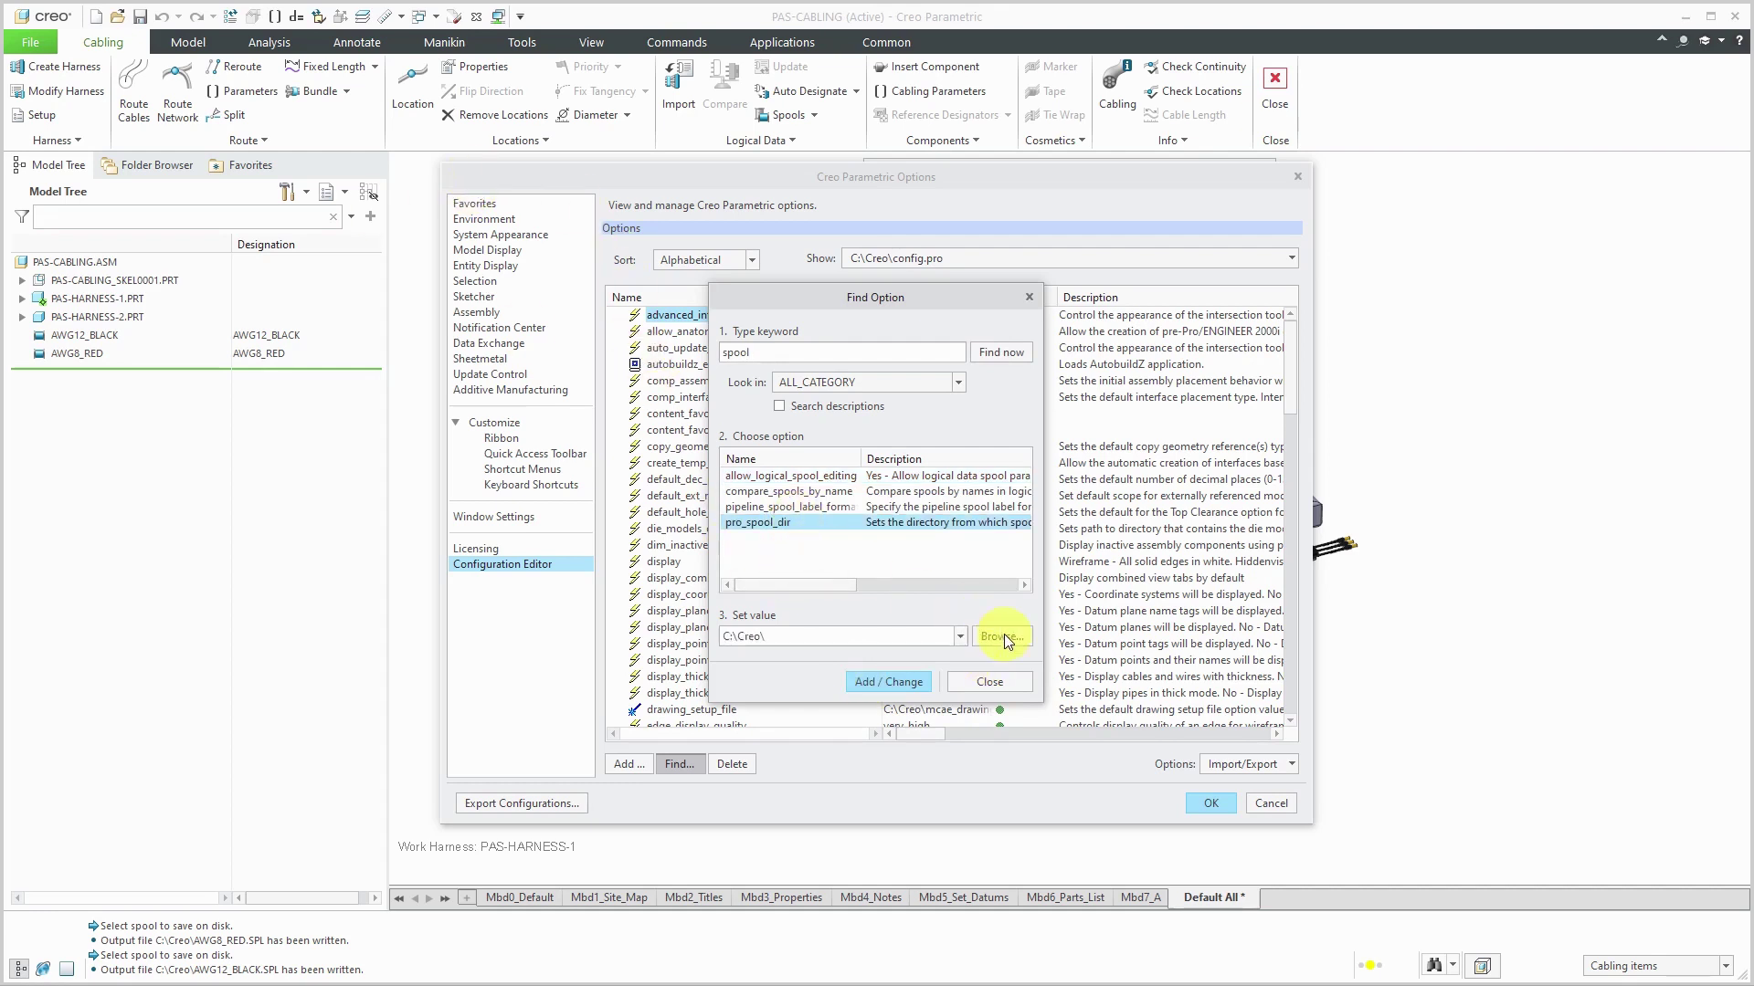
Step: Set pro_spool_dir to the C:\Creo\Cabling\Spools folder and close the option search
{"action": "left_click", "coordinate": [1003, 636]}
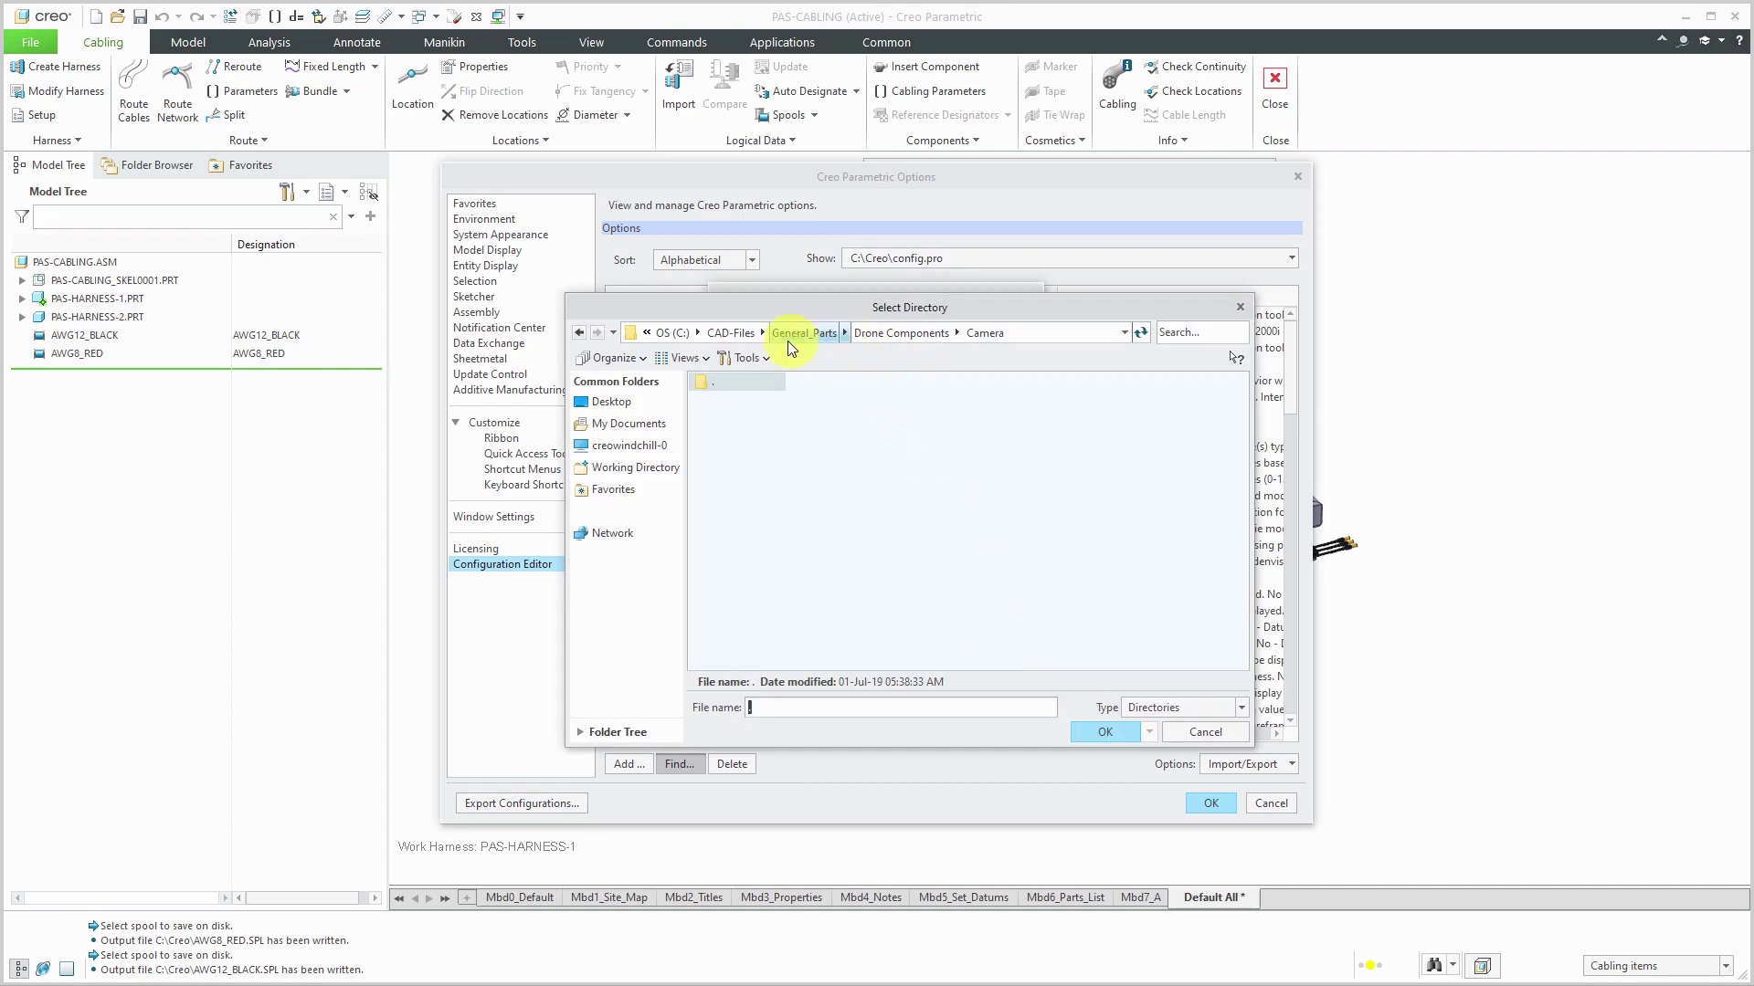
{"action": "left_click", "coordinate": [681, 332]}
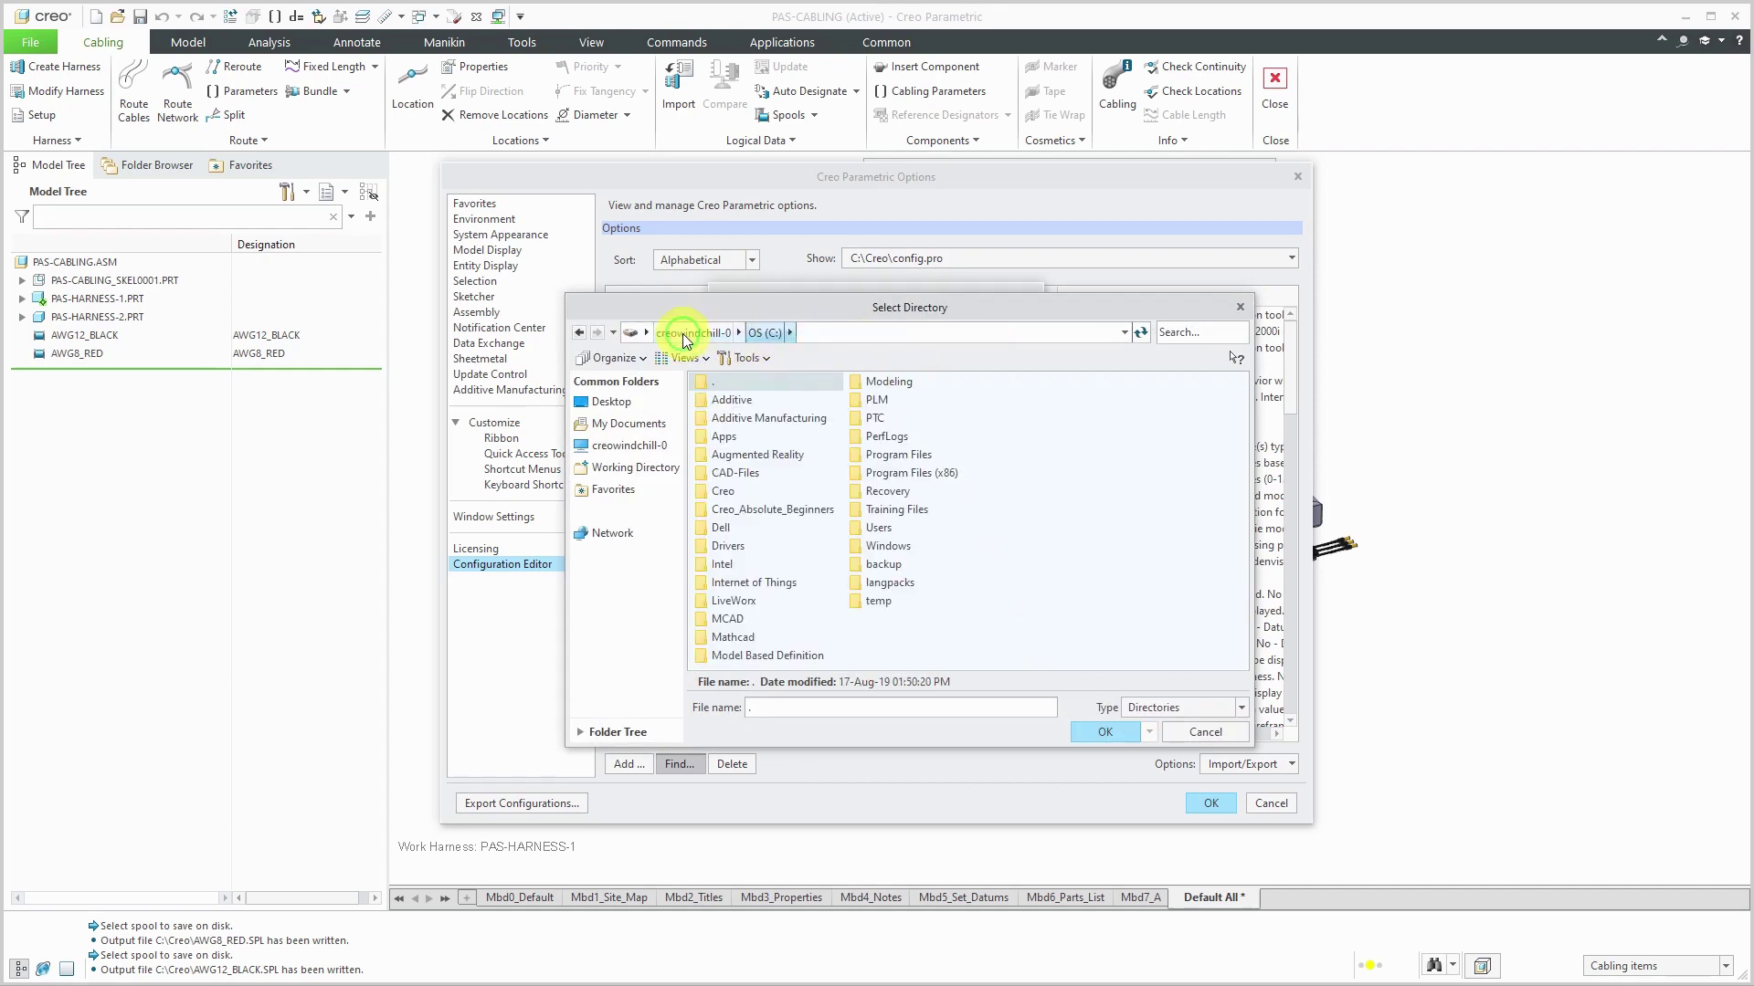
{"action": "double_click", "coordinate": [721, 496]}
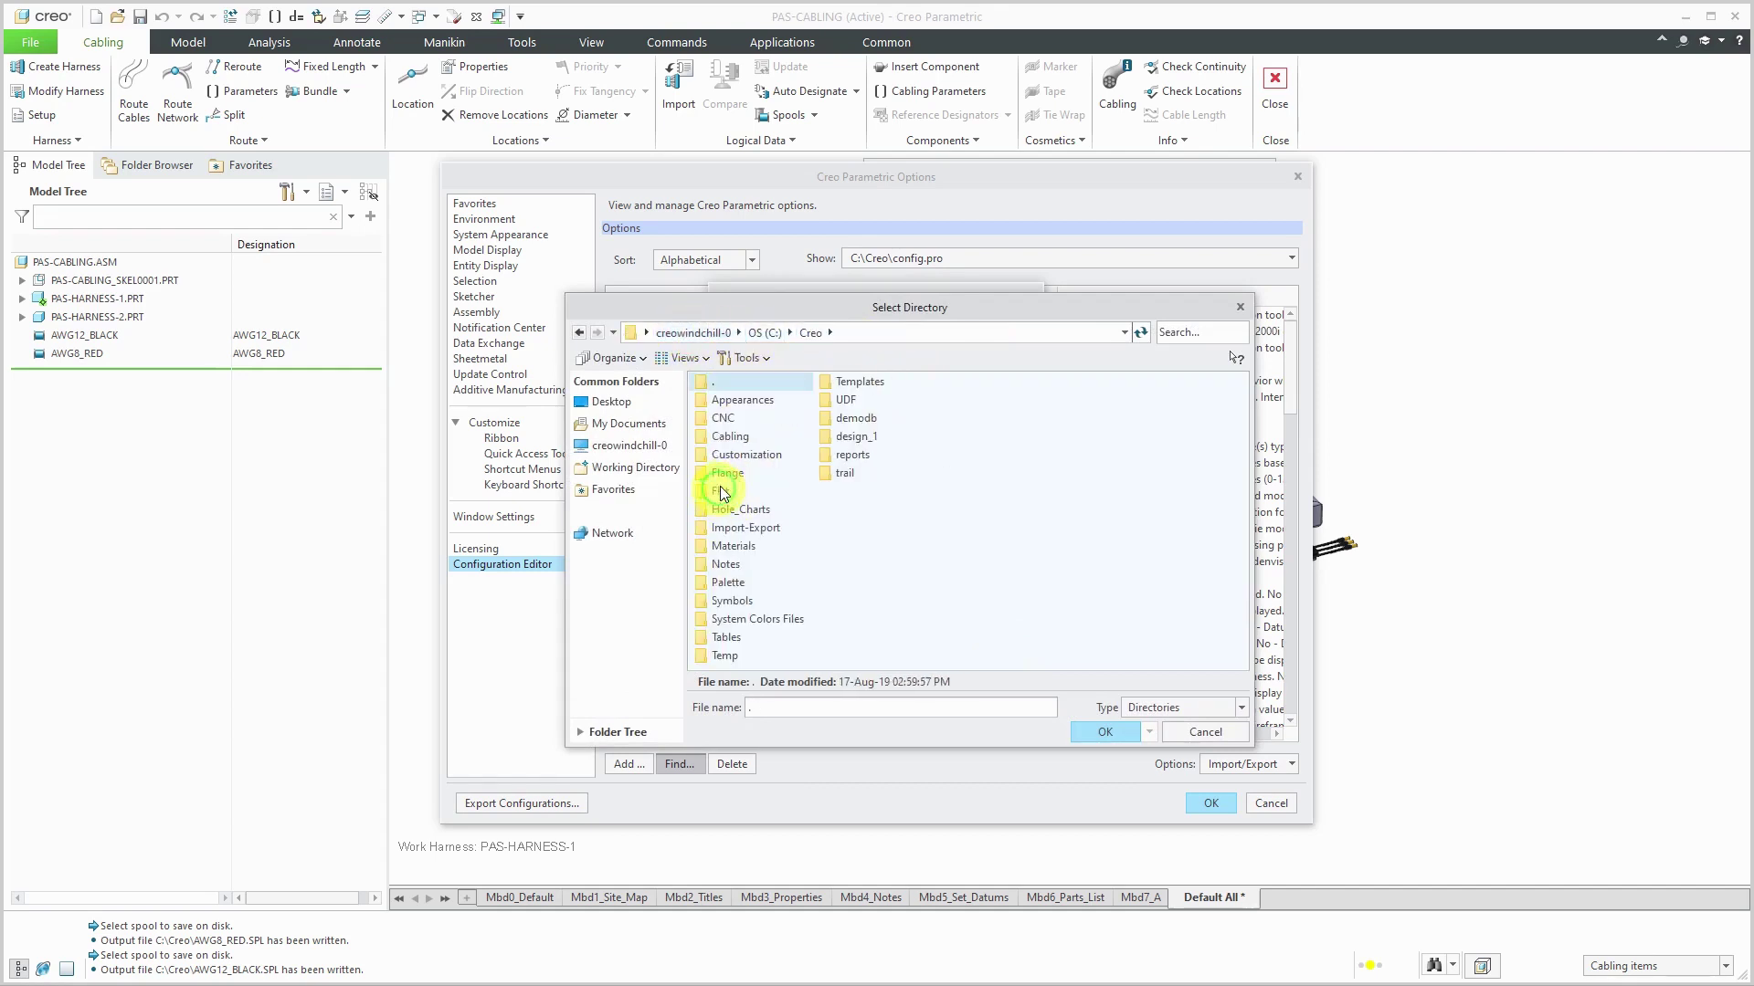
{"action": "double_click", "coordinate": [739, 426]}
{"action": "double_click", "coordinate": [738, 405]}
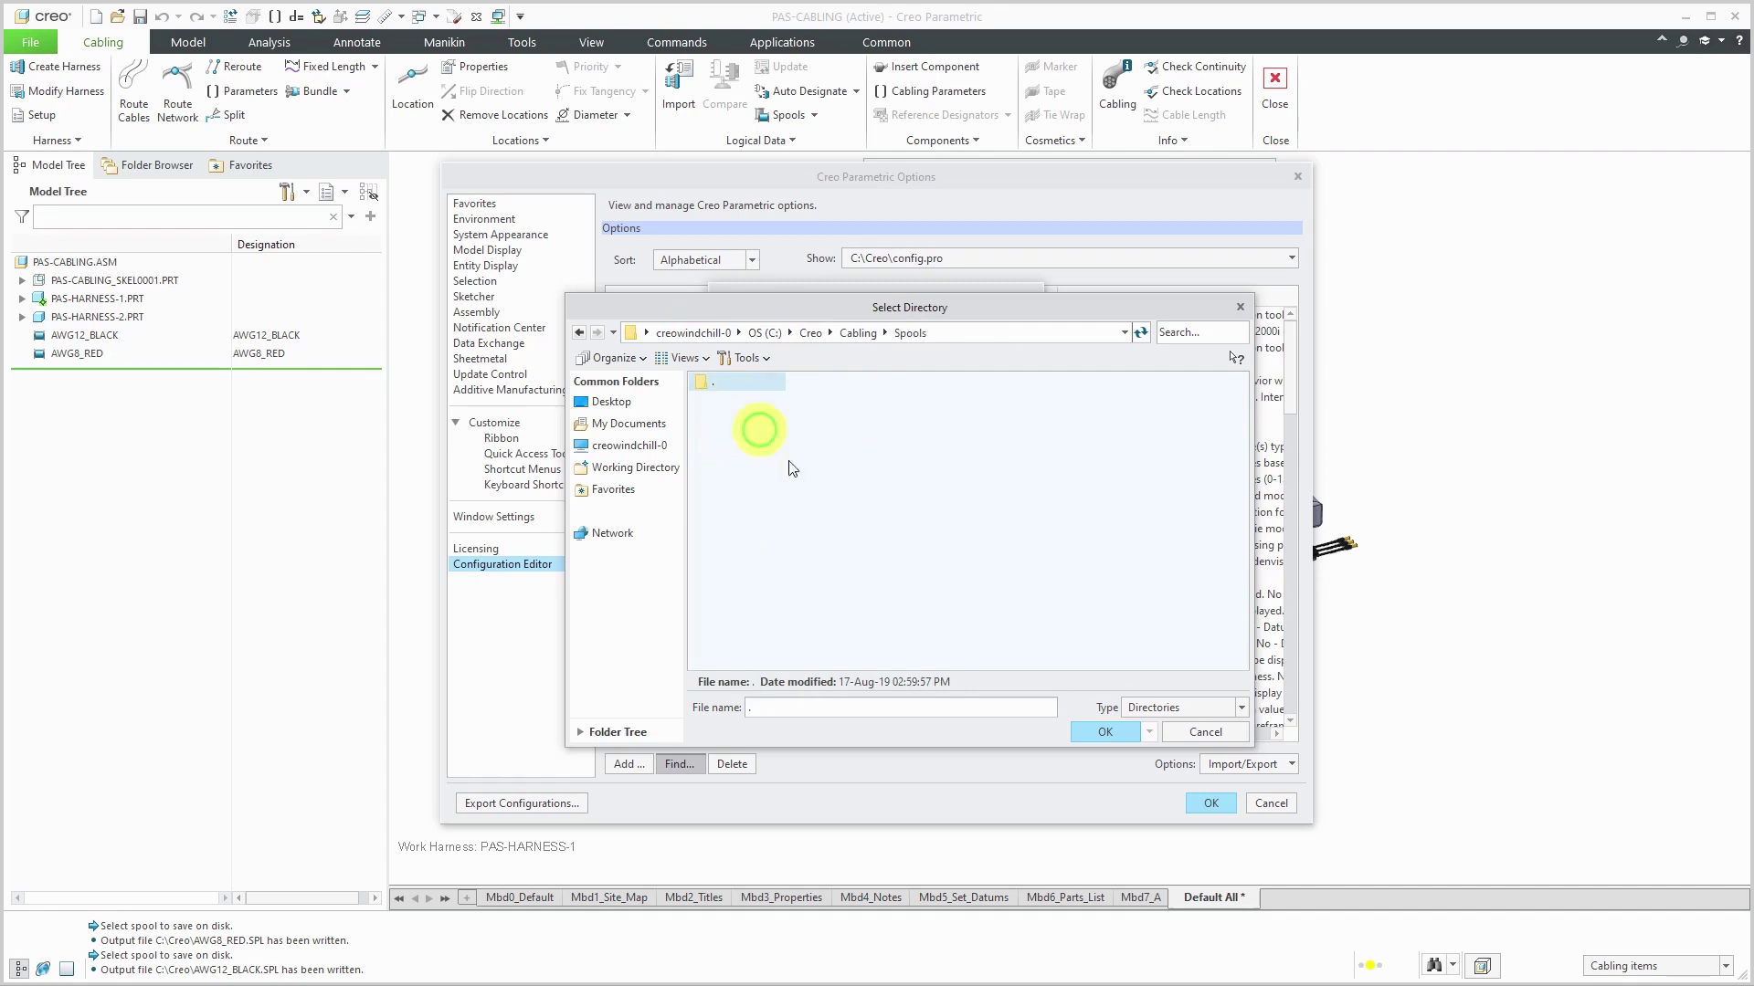
{"action": "left_click", "coordinate": [1106, 726]}
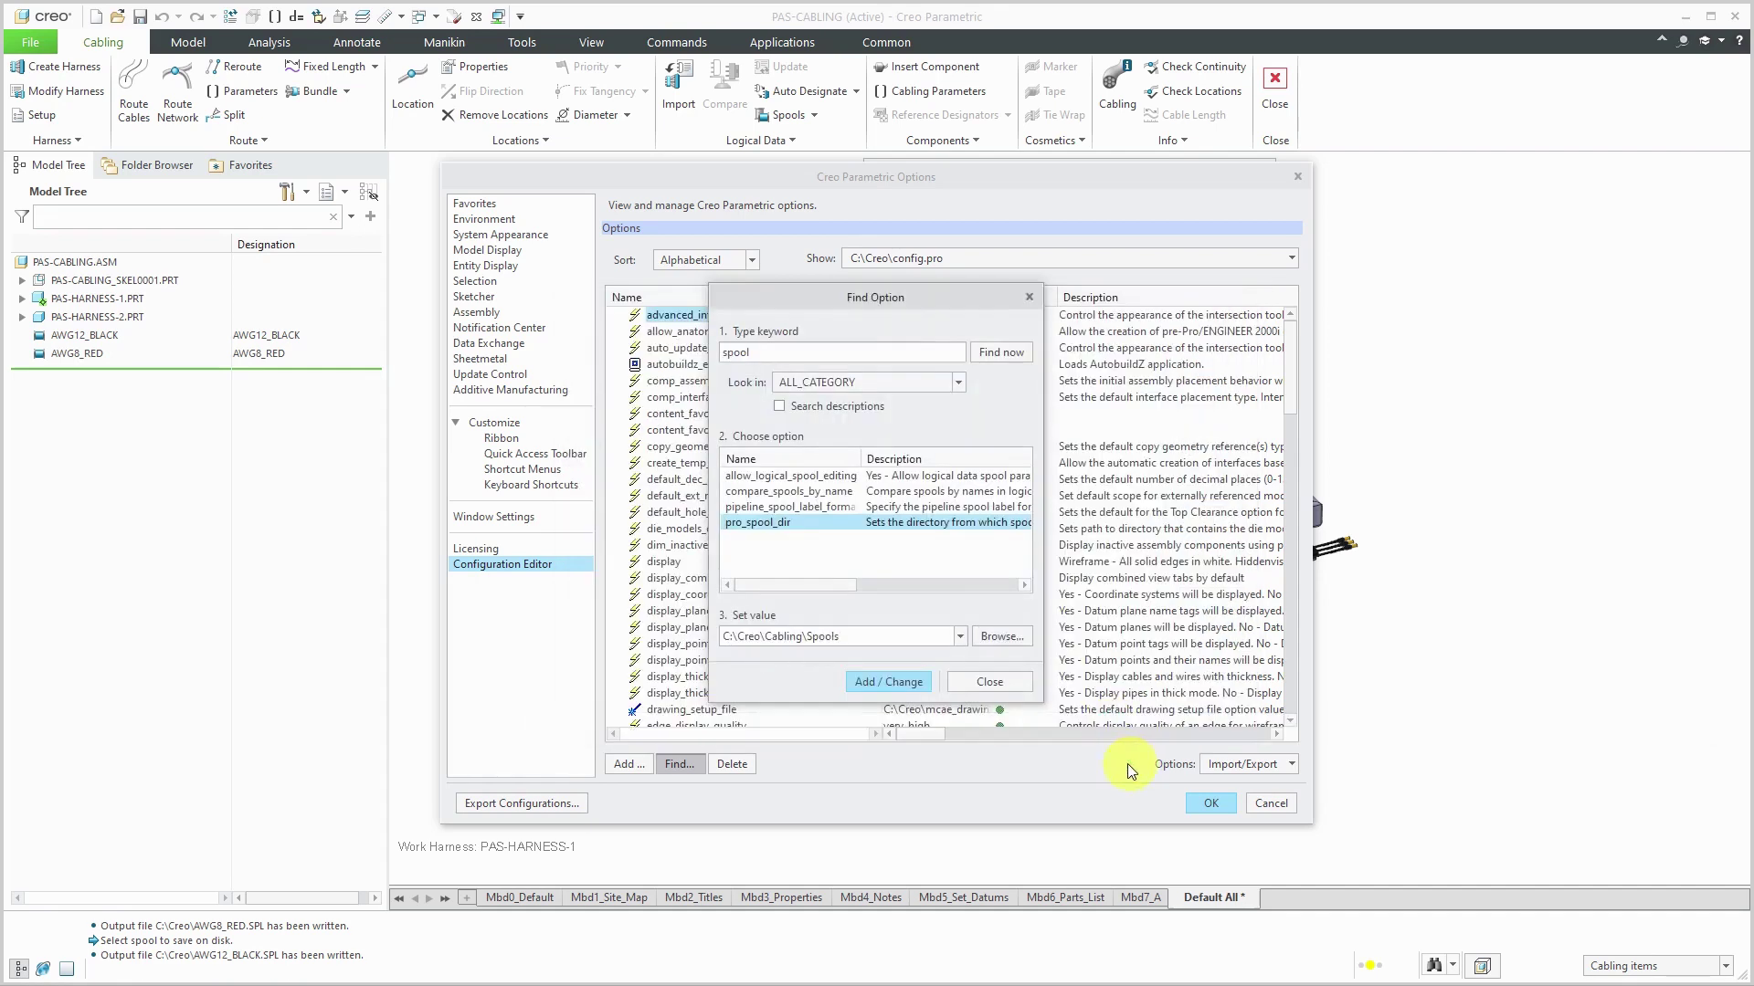
{"action": "left_click", "coordinate": [917, 681]}
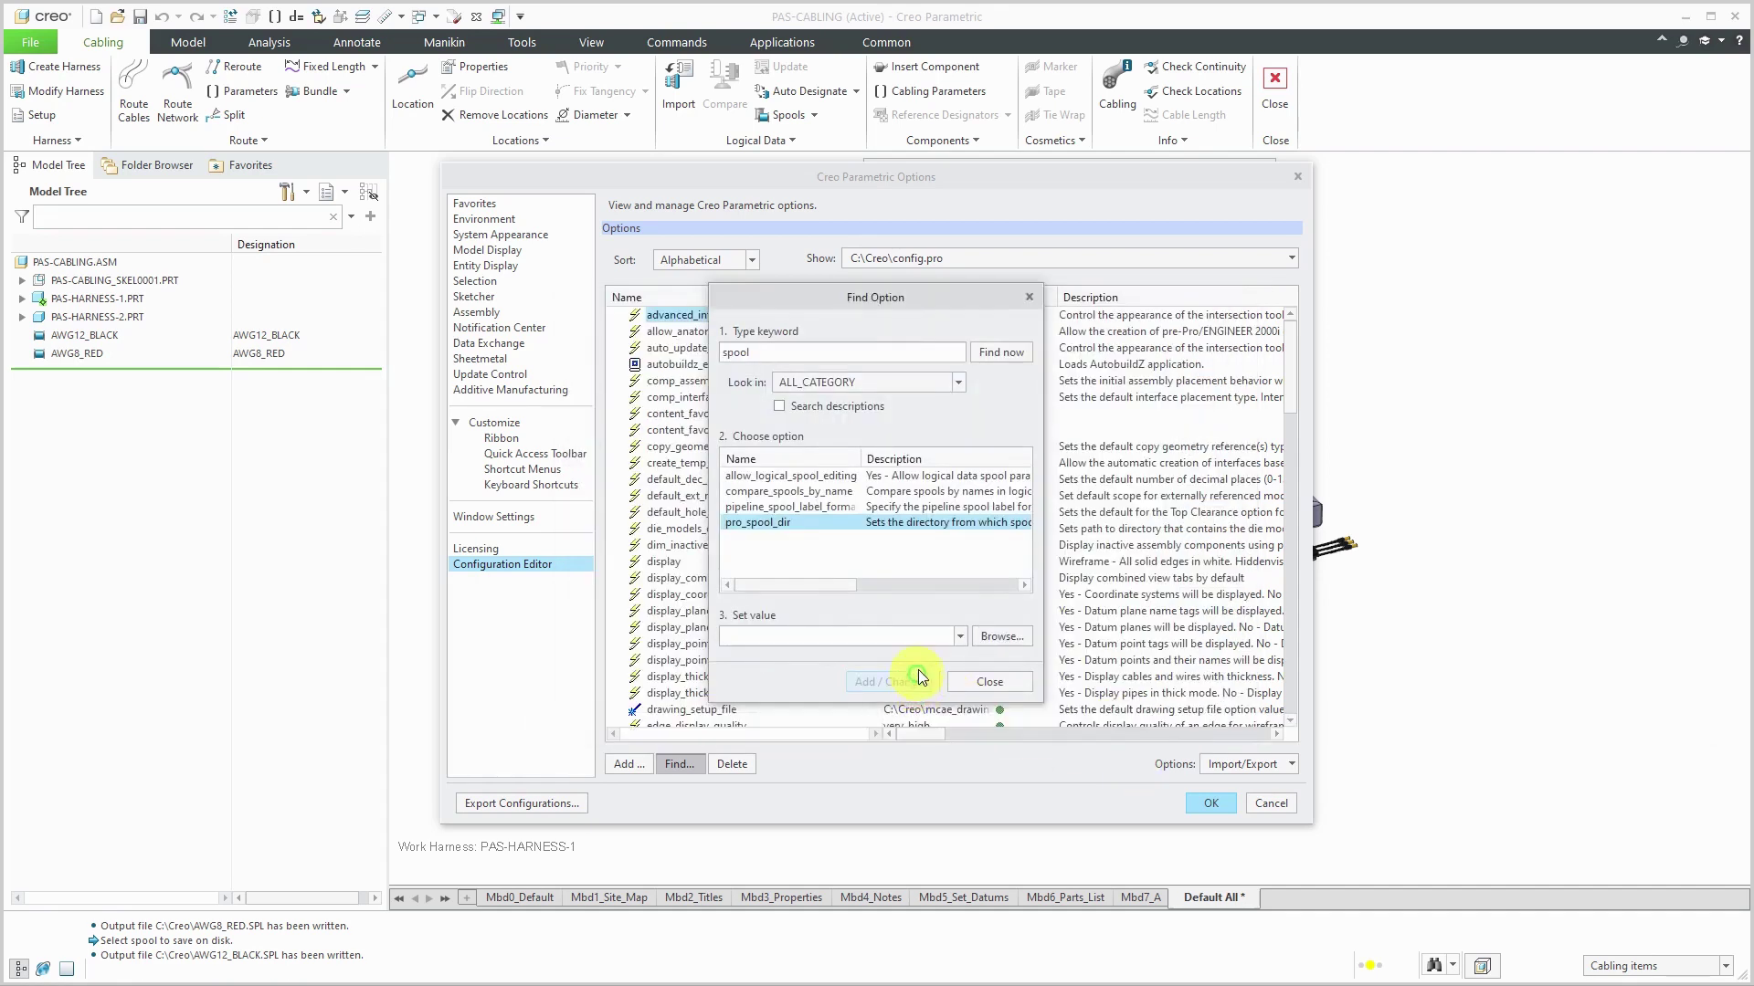
{"action": "left_click", "coordinate": [991, 682]}
Step: Export the options over config.pro in C:\Creo and close Options
{"action": "scroll", "coordinate": [1138, 588], "scroll_direction": "down", "scroll_amount": 4}
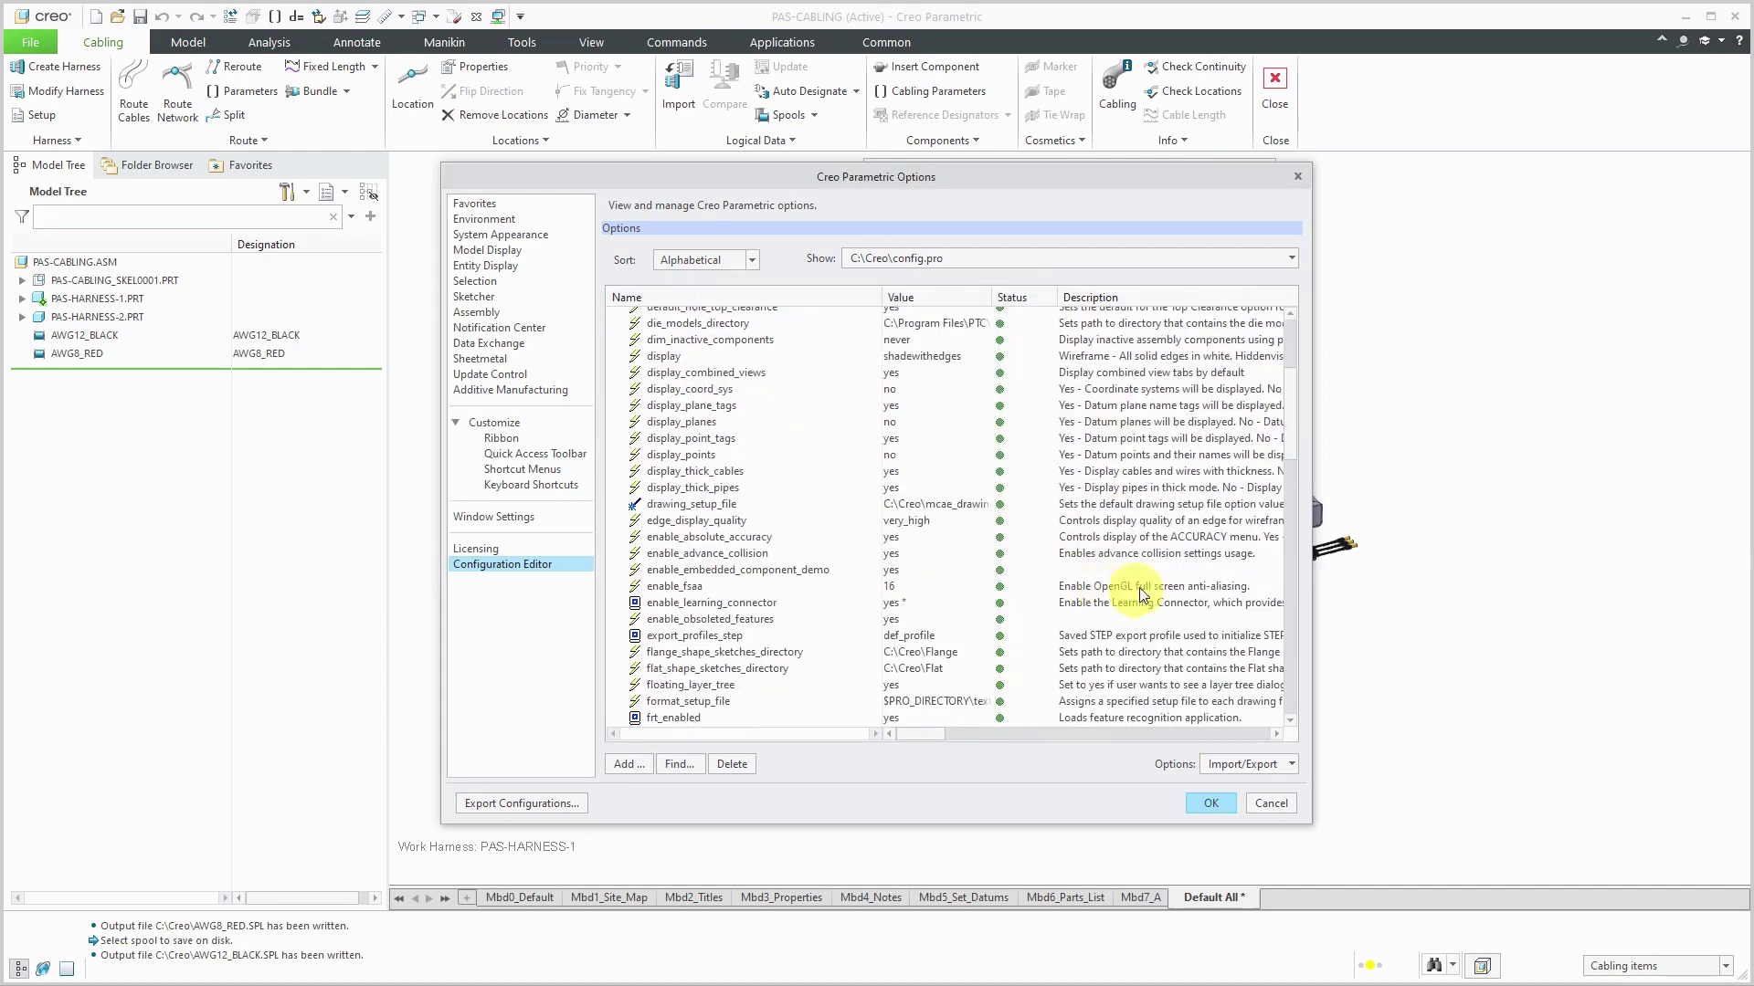
{"action": "left_click_drag", "start_coordinate": [1295, 397], "coordinate": [1280, 580]}
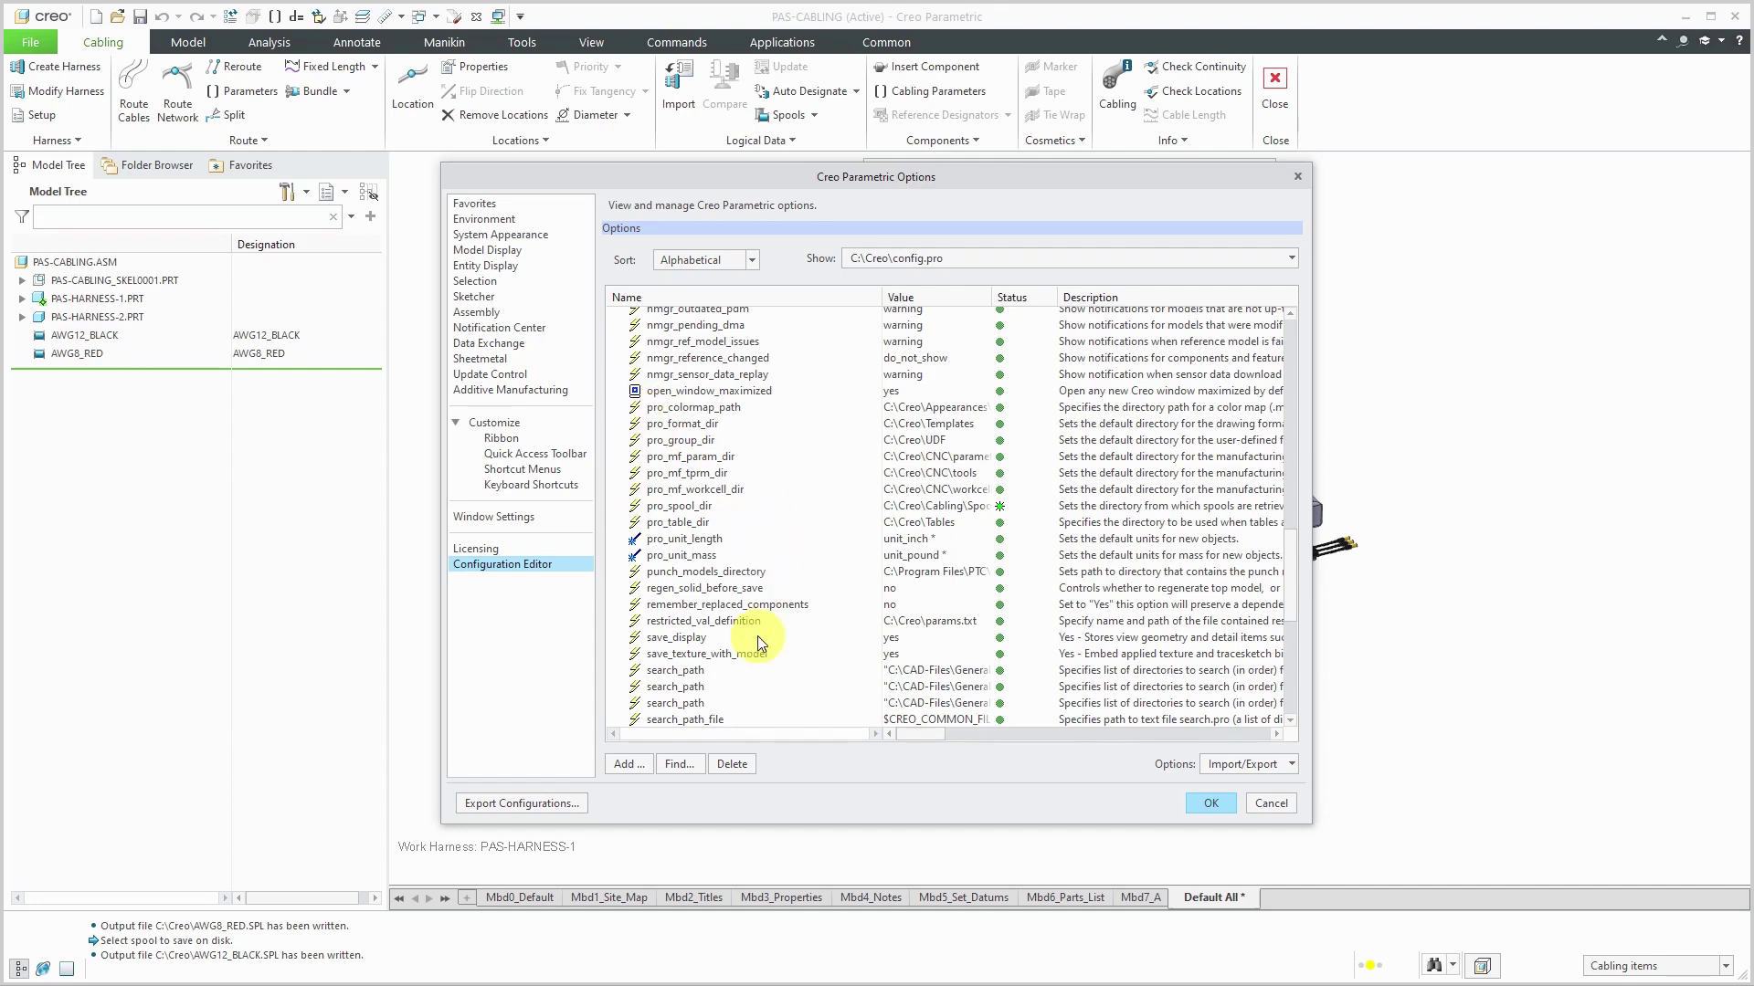
{"action": "left_click", "coordinate": [1294, 765]}
{"action": "left_click", "coordinate": [1263, 788]}
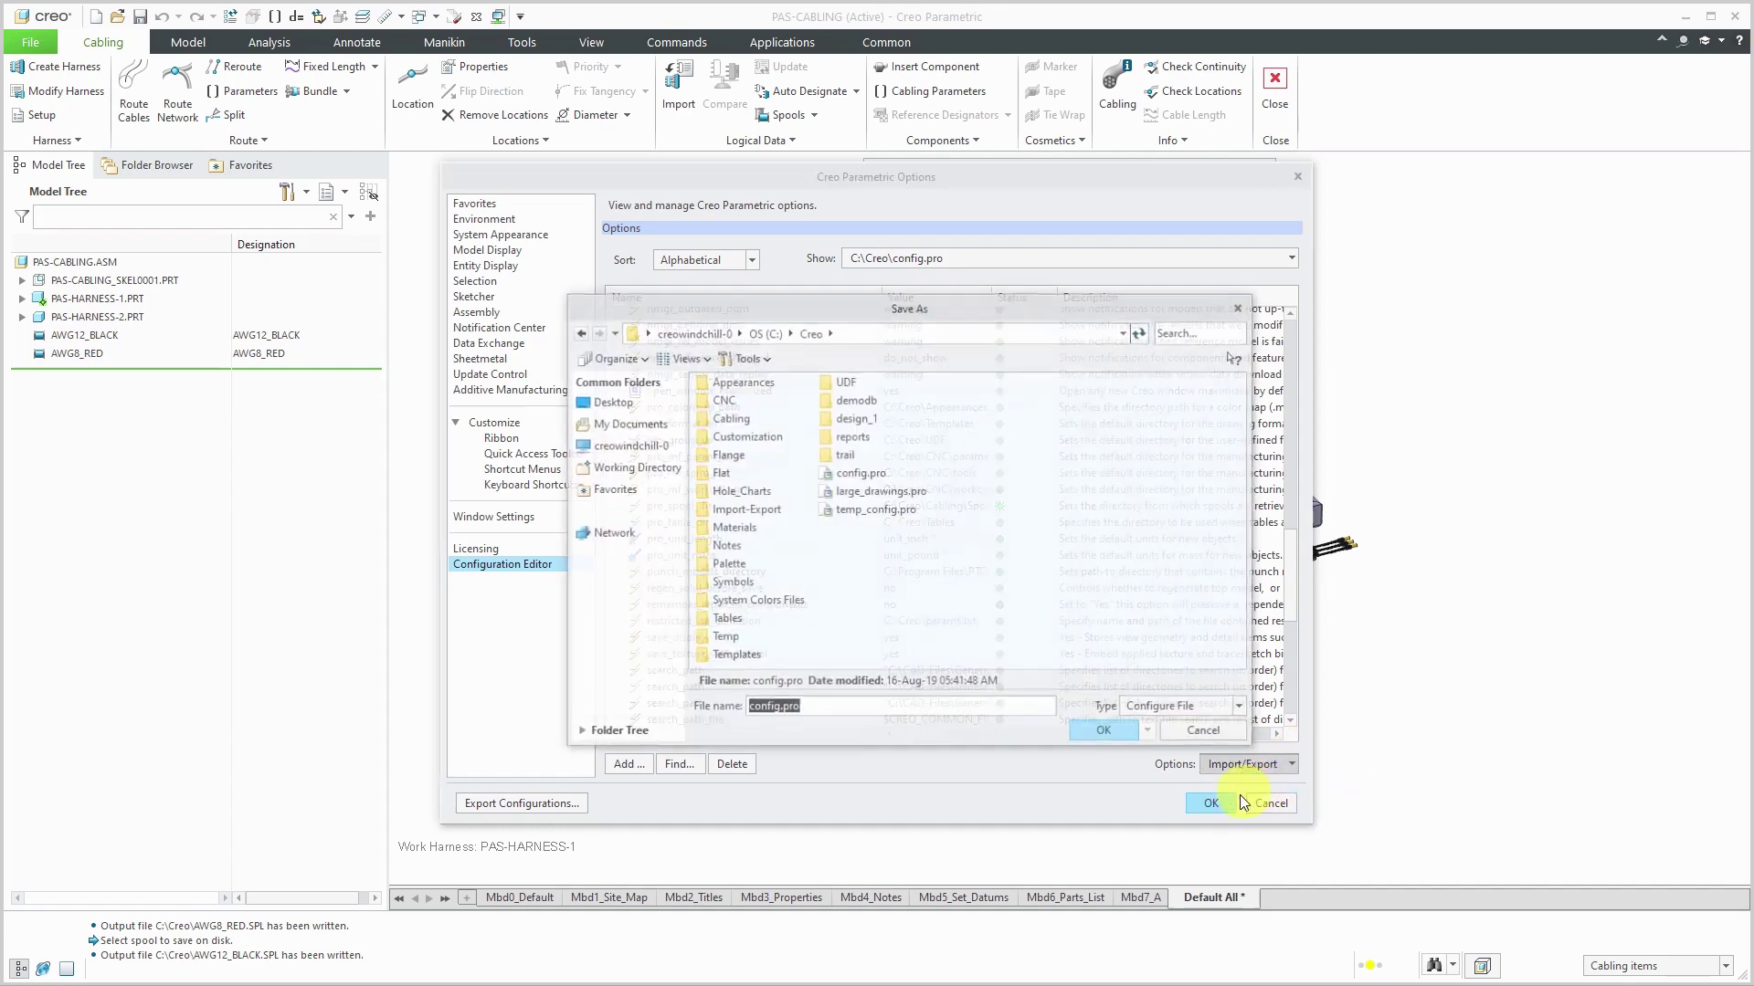
{"action": "left_click", "coordinate": [1109, 733]}
{"action": "left_click", "coordinate": [1222, 804]}
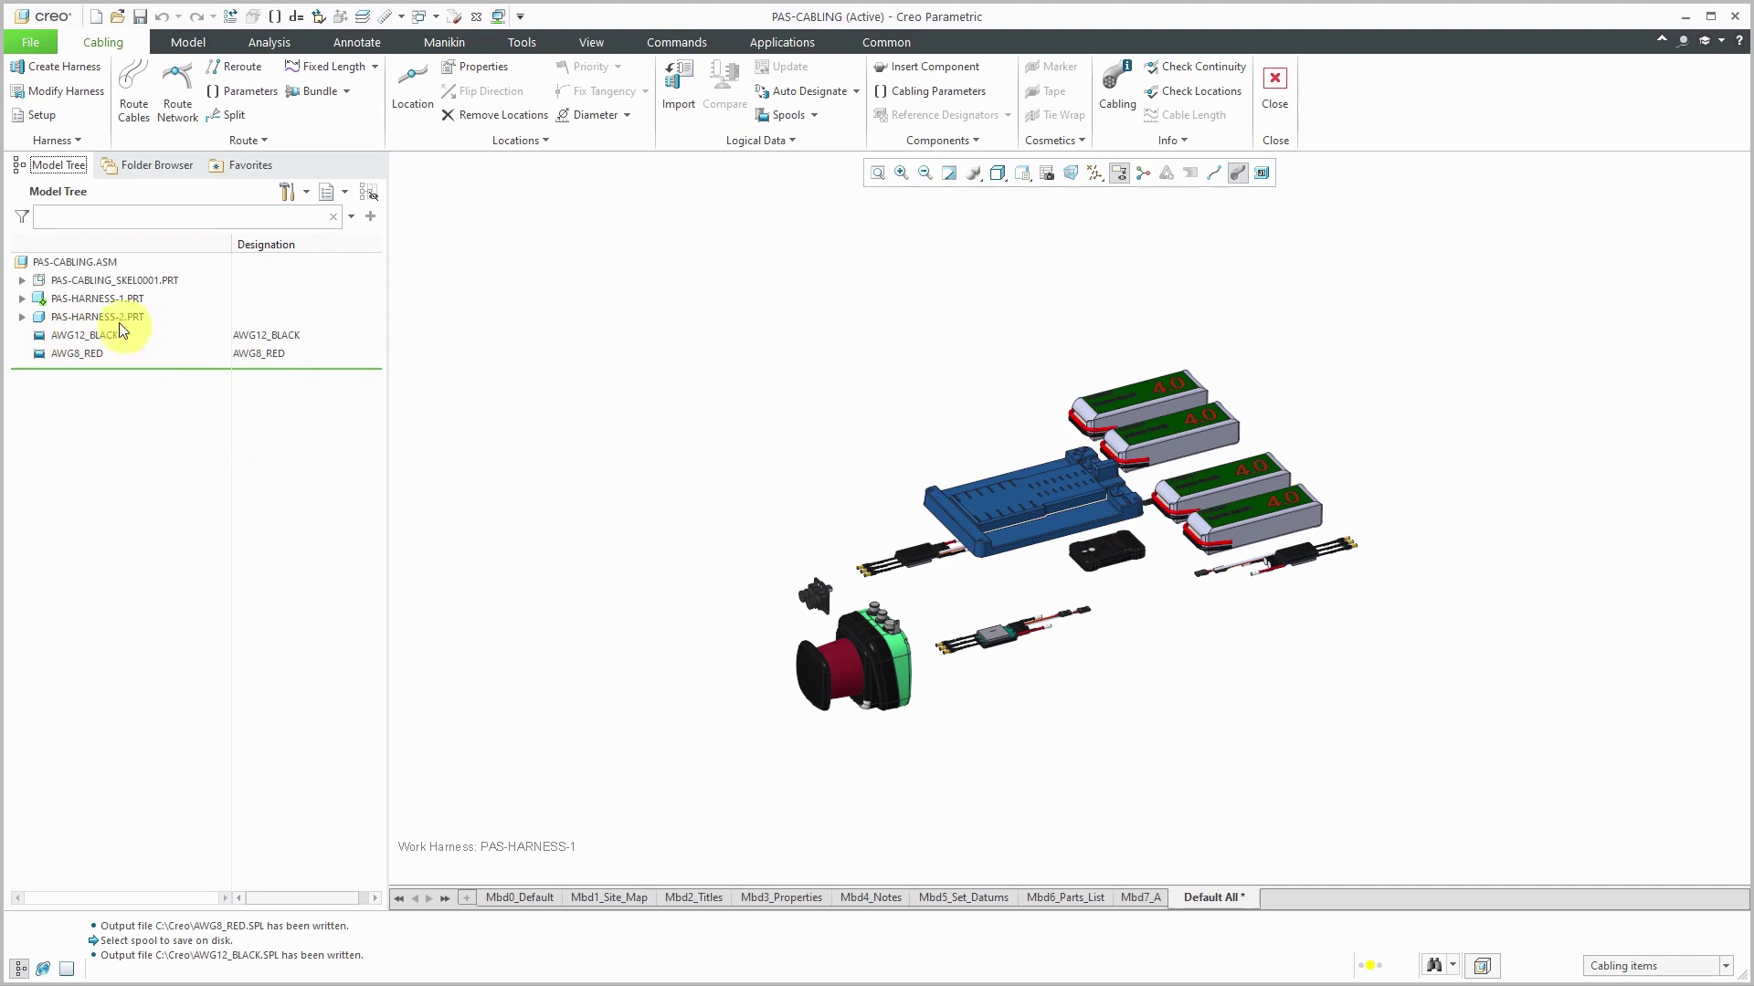
Step: Exit cabling mode and close the PAS-CABLING window to return to UAV.ASM
{"action": "left_click", "coordinate": [22, 300]}
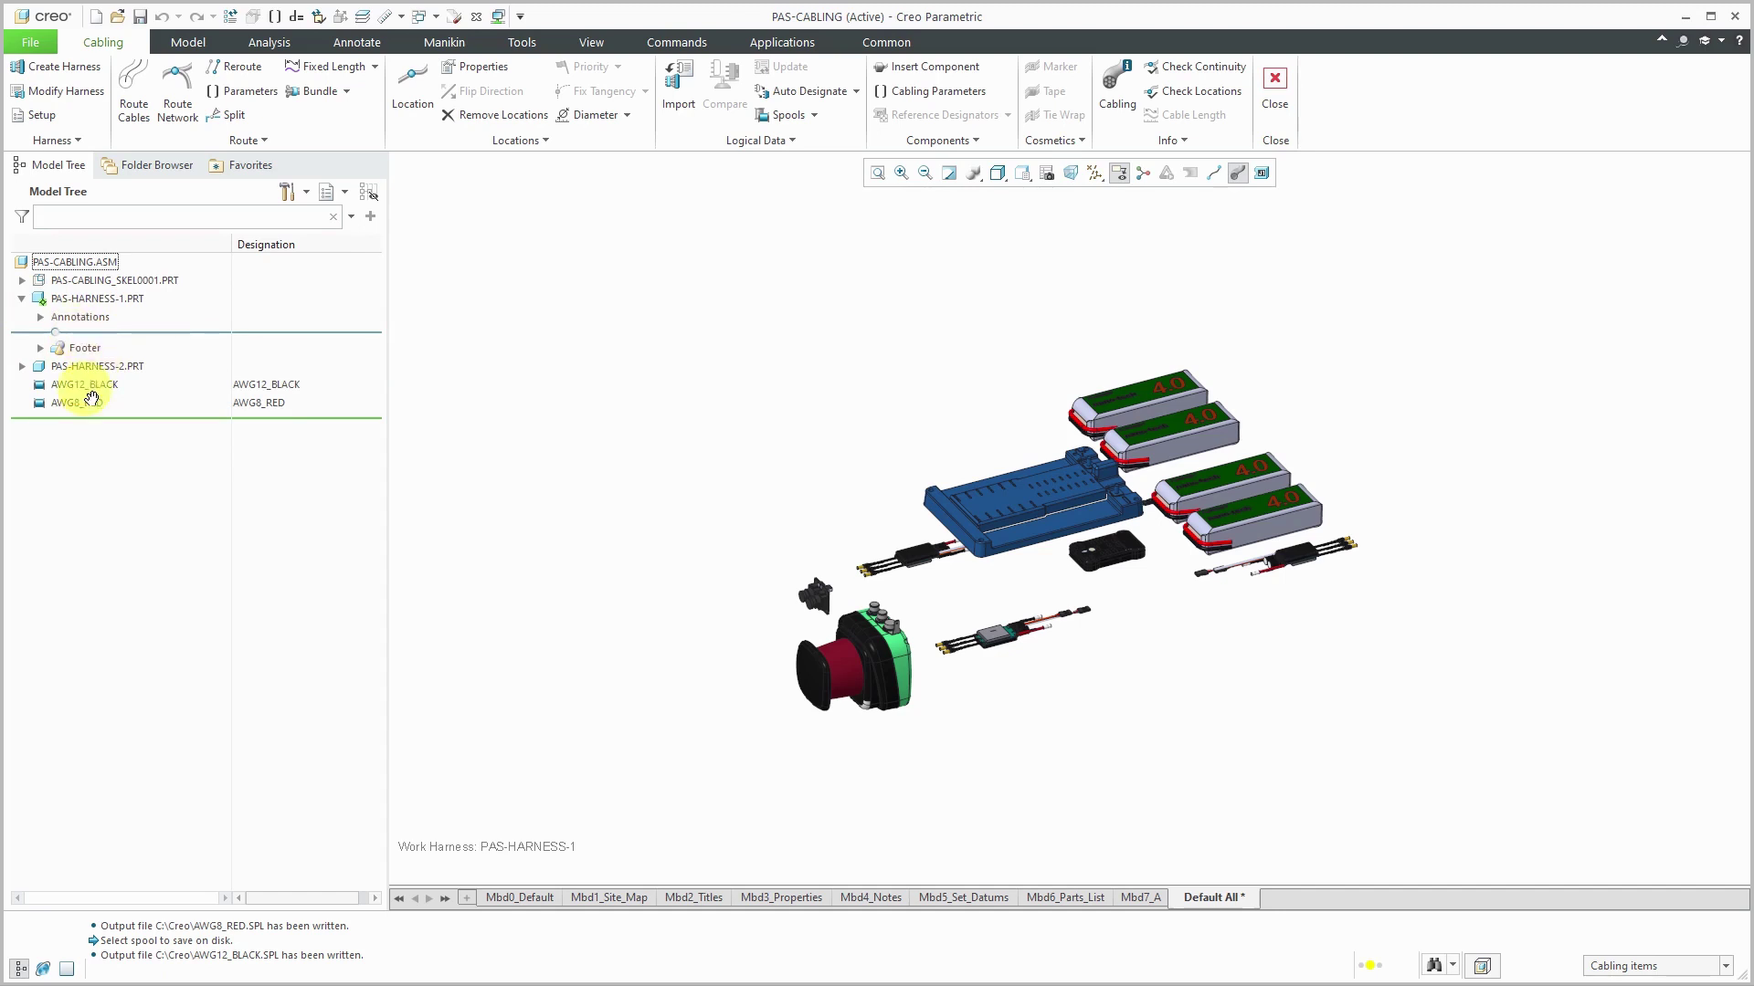
{"action": "left_click", "coordinate": [22, 298]}
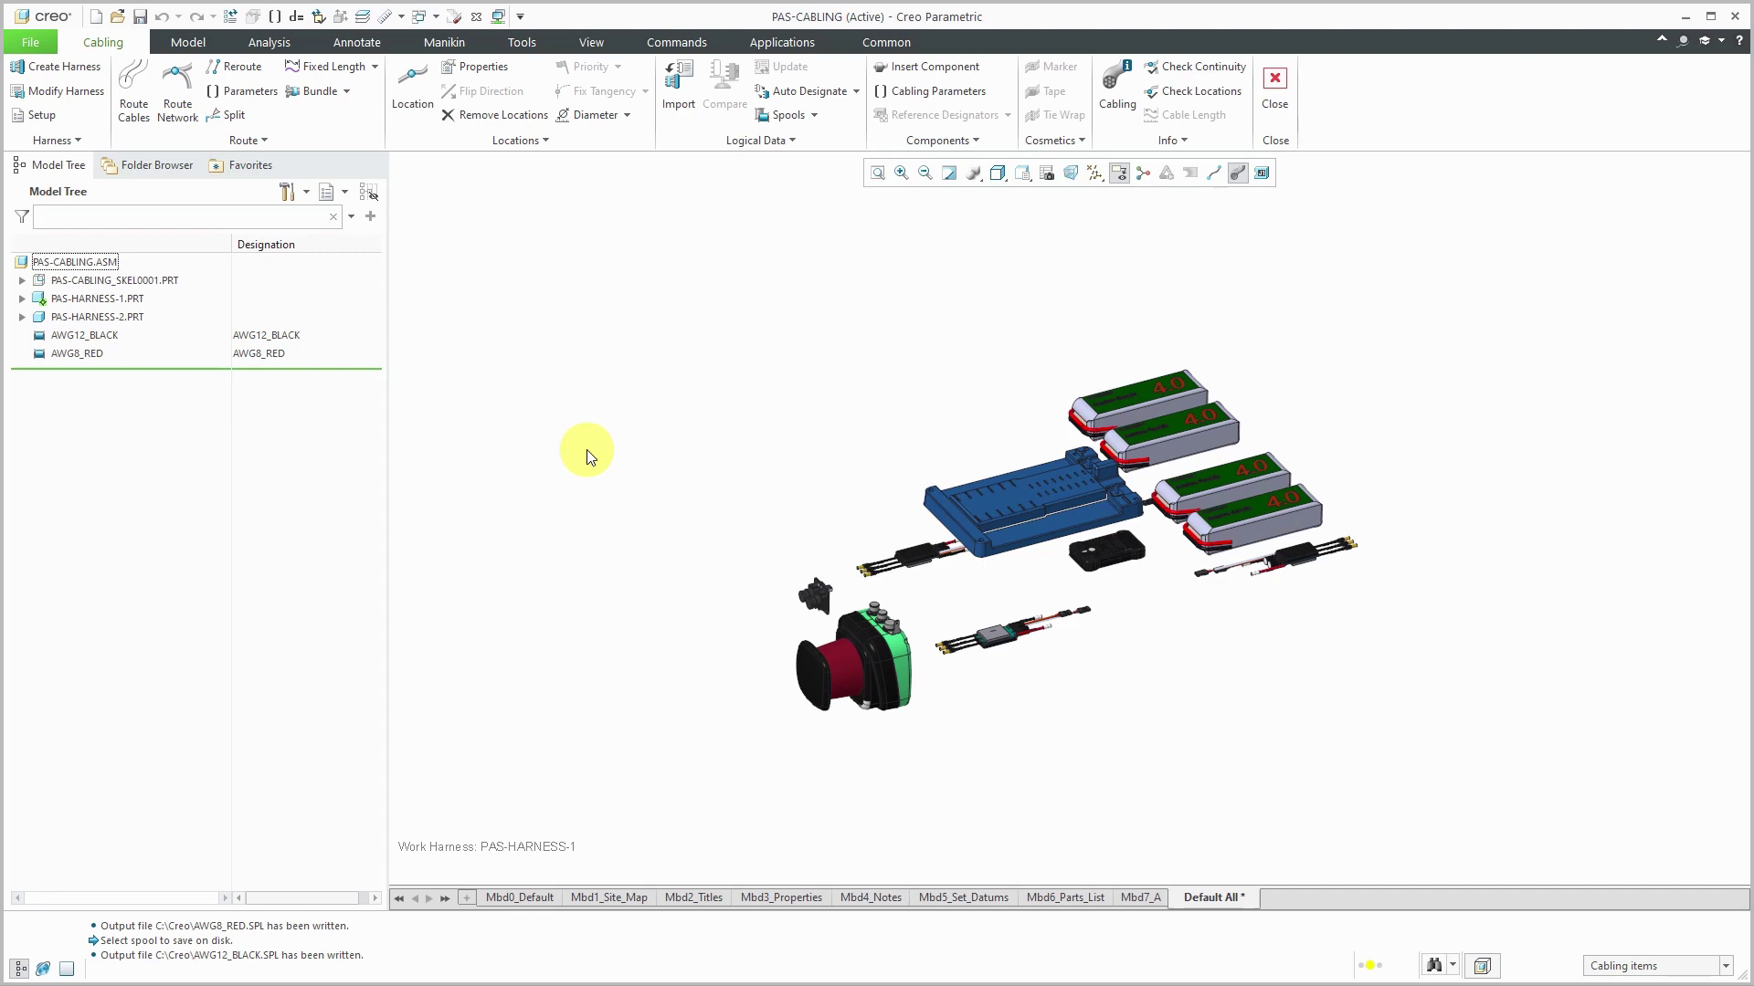
{"action": "left_click", "coordinate": [1284, 103]}
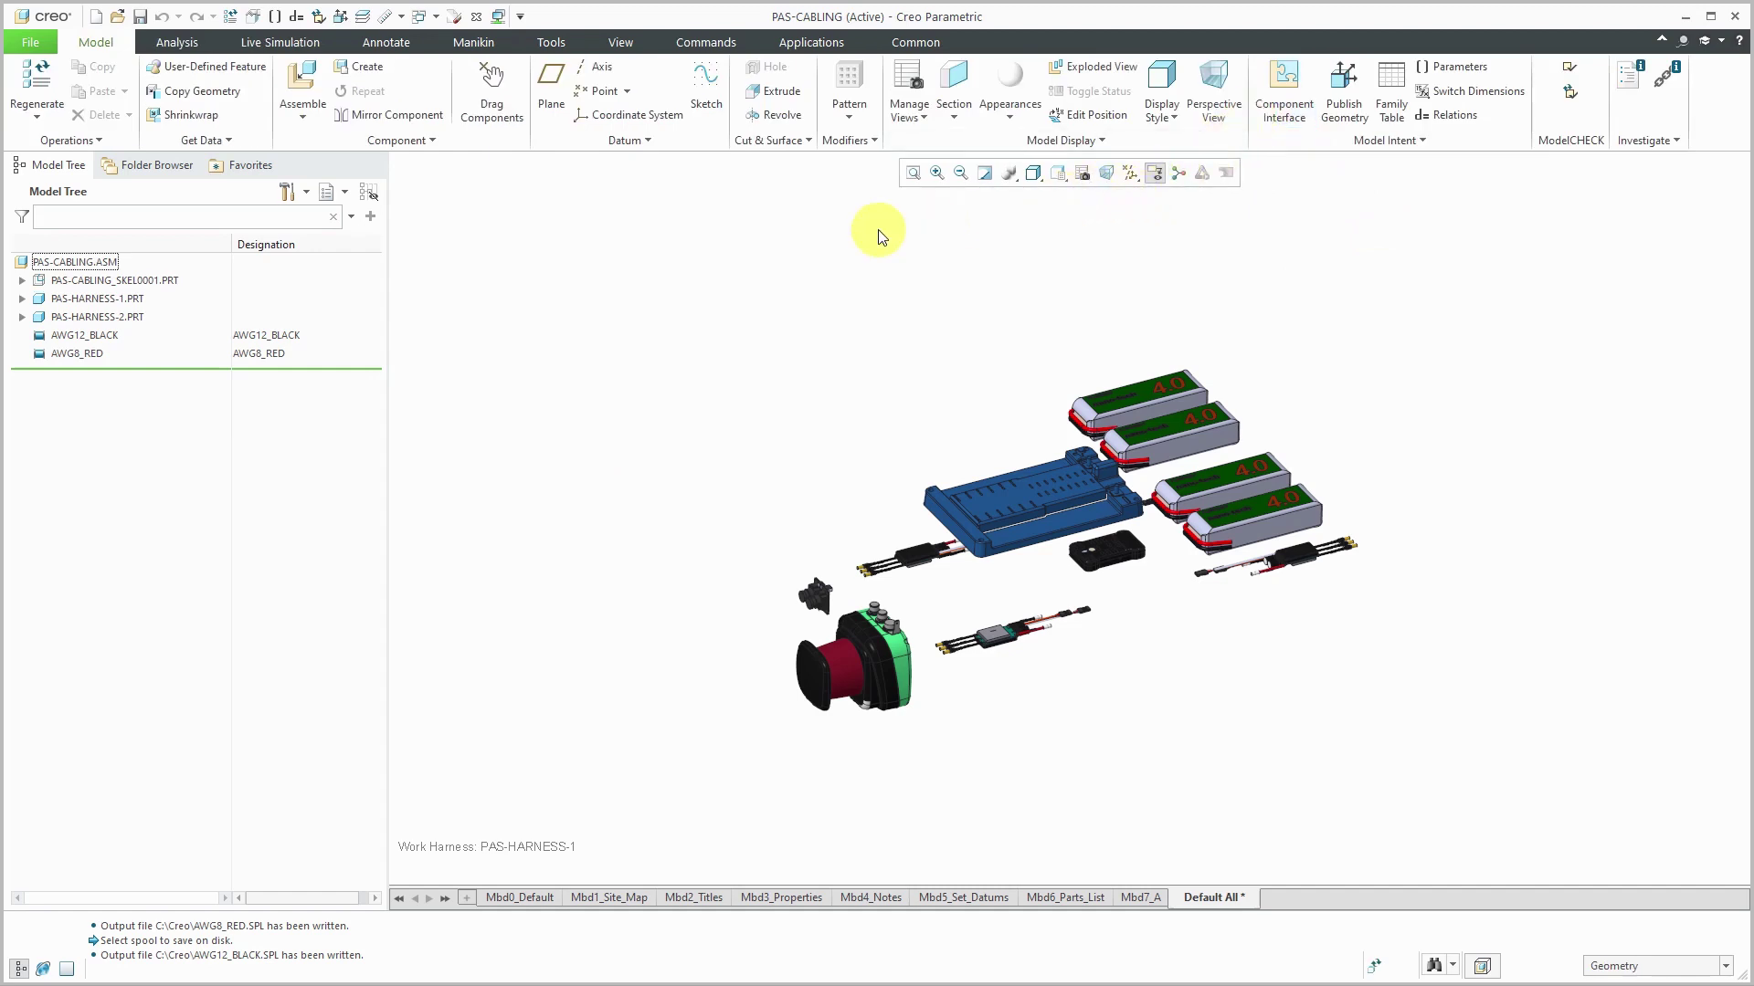
{"action": "left_click", "coordinate": [476, 16]}
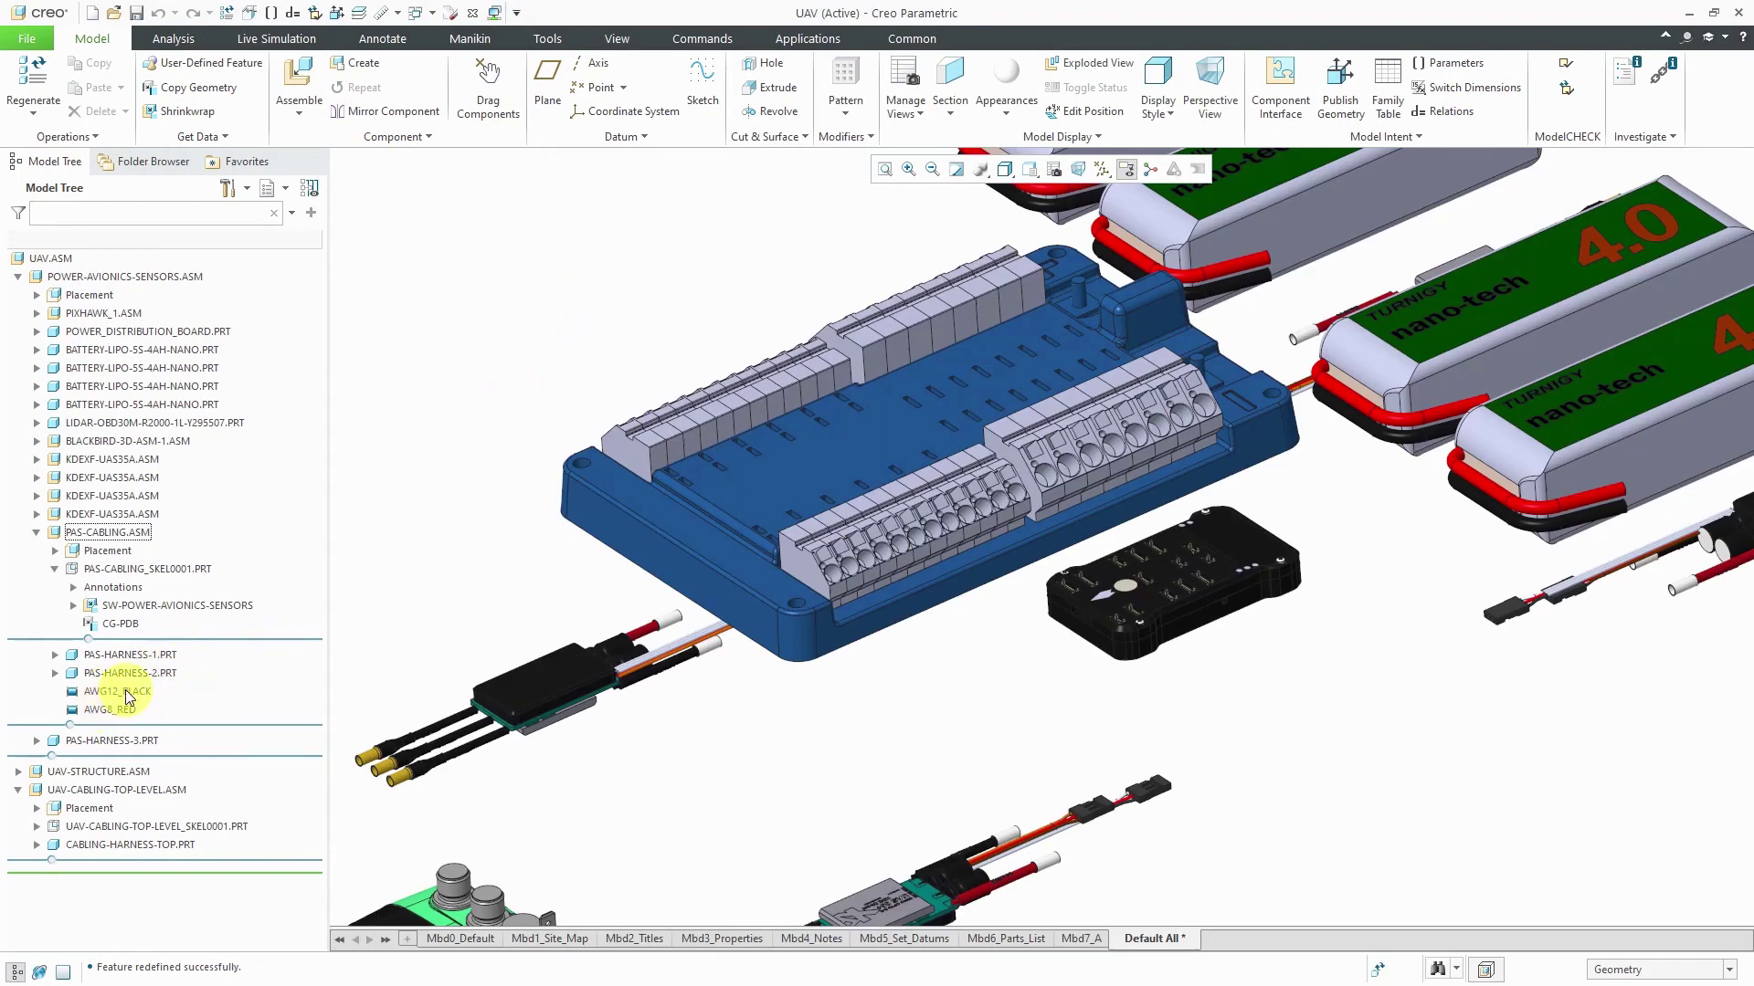
Step: Open UAV-CABLING-TOP-LEVEL.ASM and switch to the Cabling application
{"action": "left_click", "coordinate": [142, 791]}
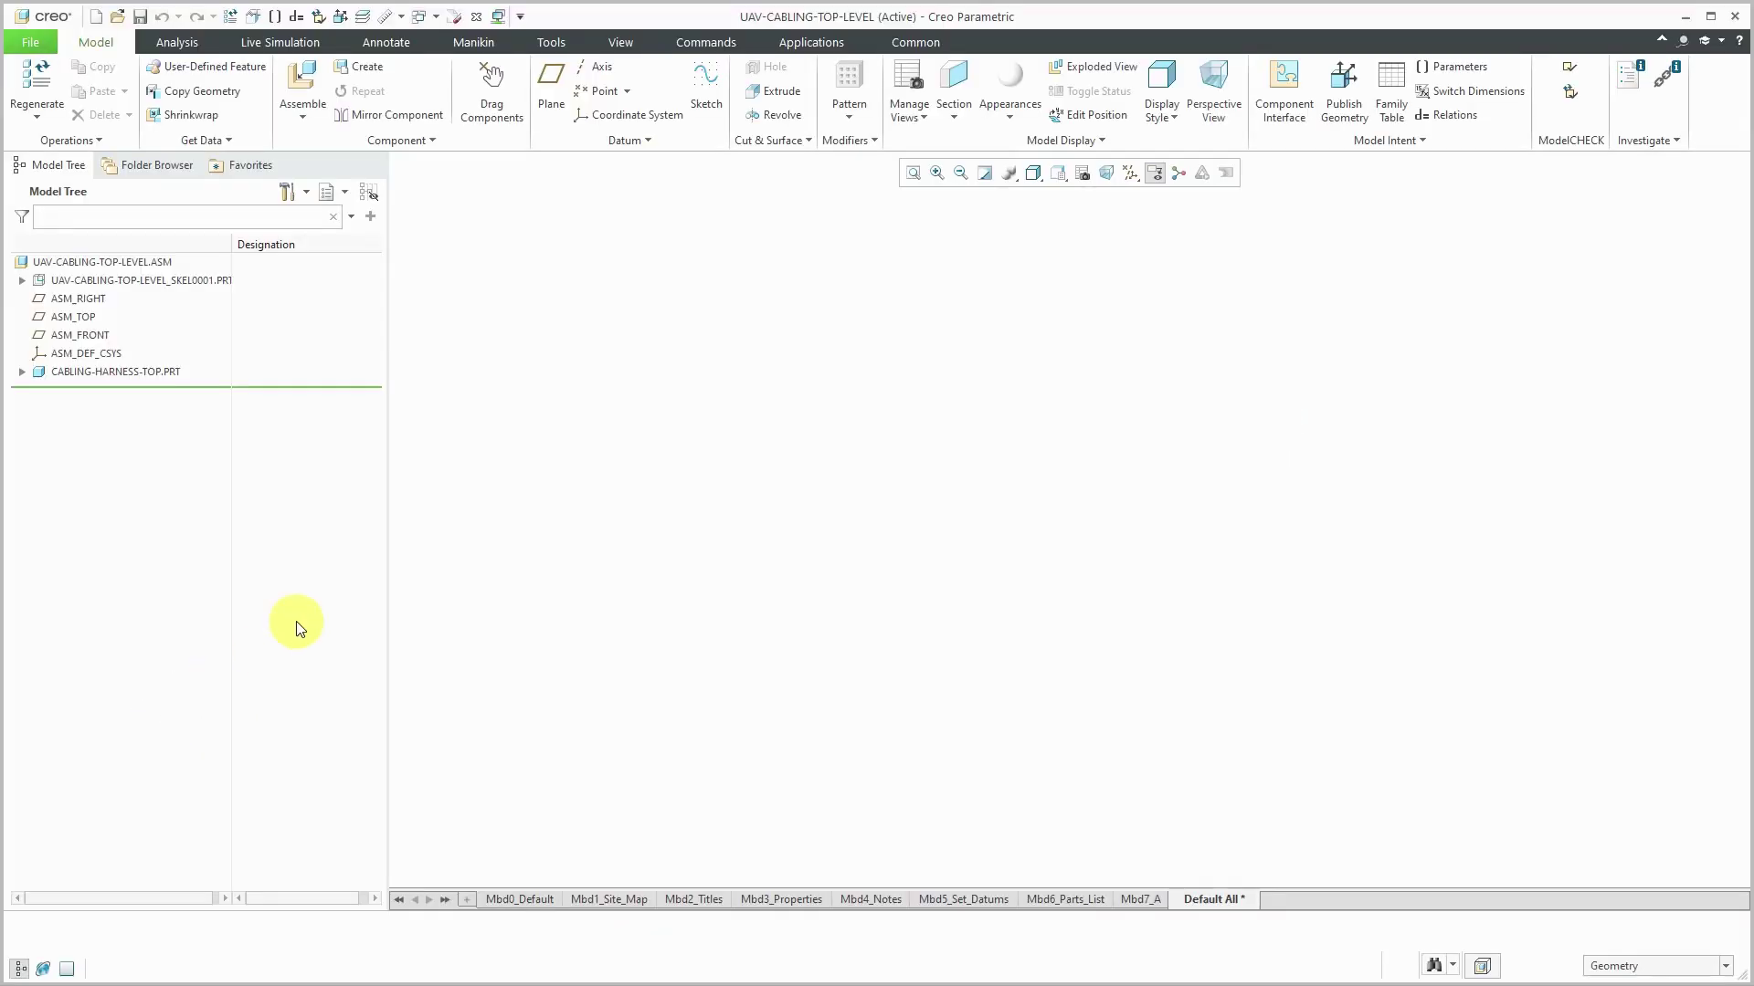
{"action": "left_click", "coordinate": [797, 42]}
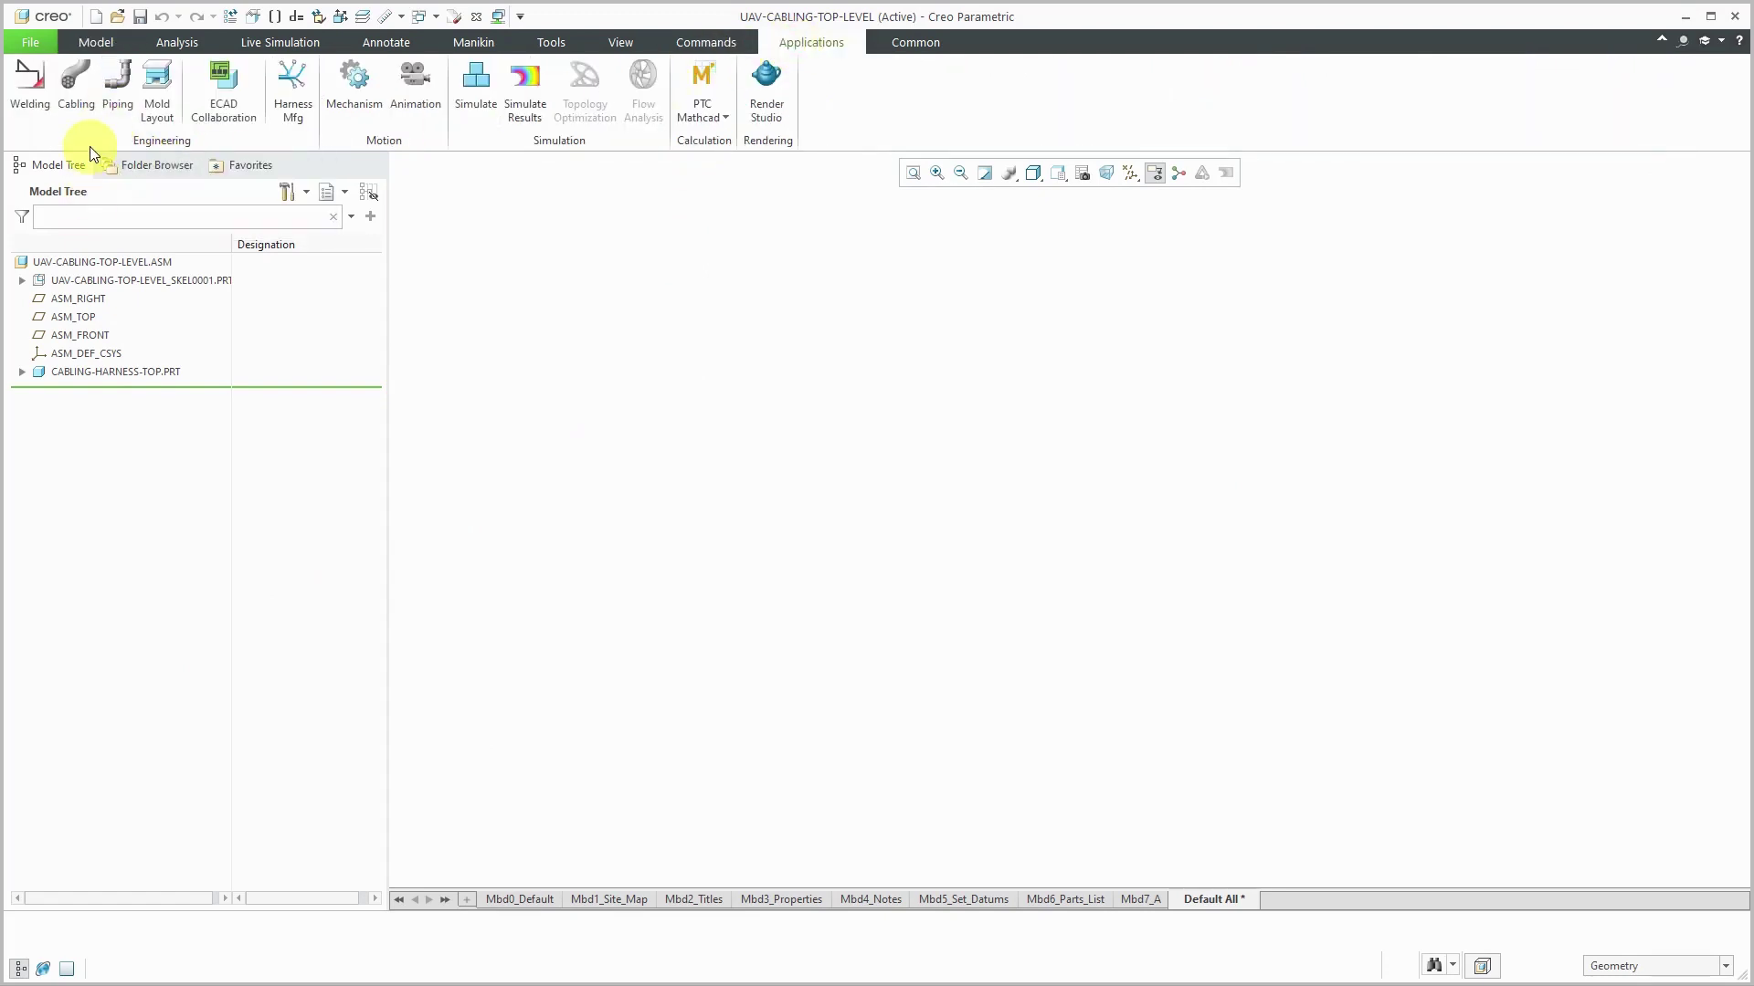
{"action": "left_click", "coordinate": [75, 88]}
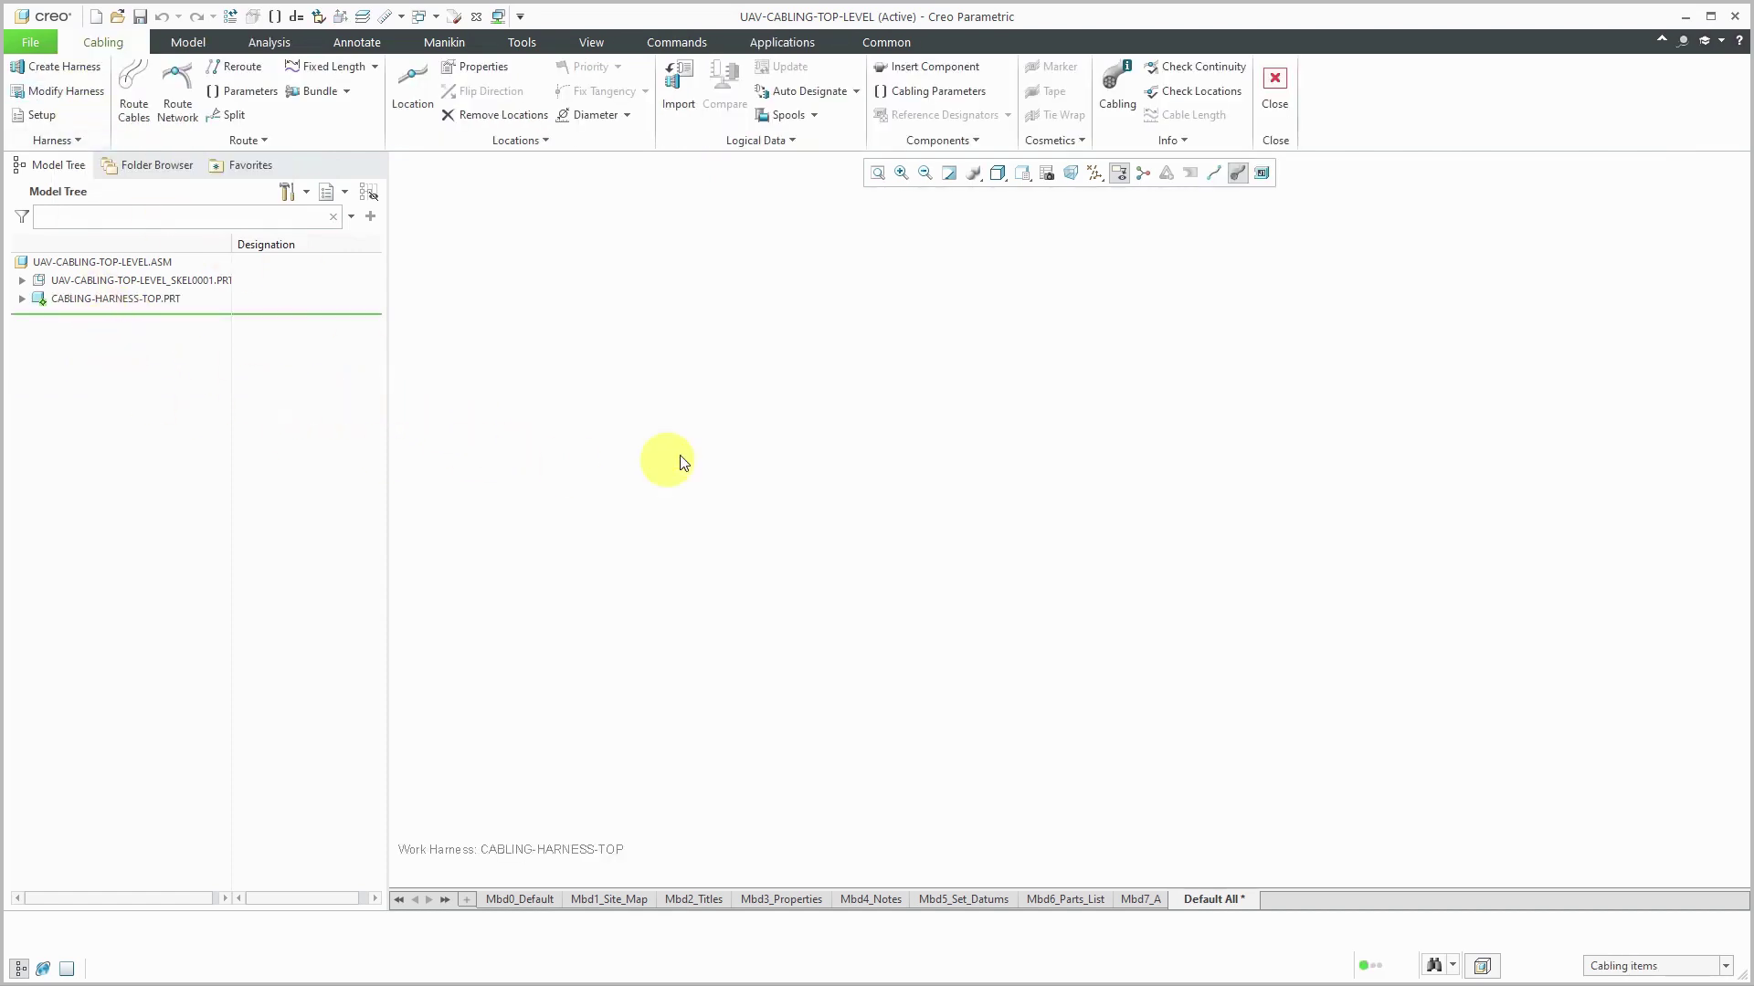
Step: Read awg12_black.spl and awg8_red.spl from the spool directory into the assembly
{"action": "left_click", "coordinate": [791, 117]}
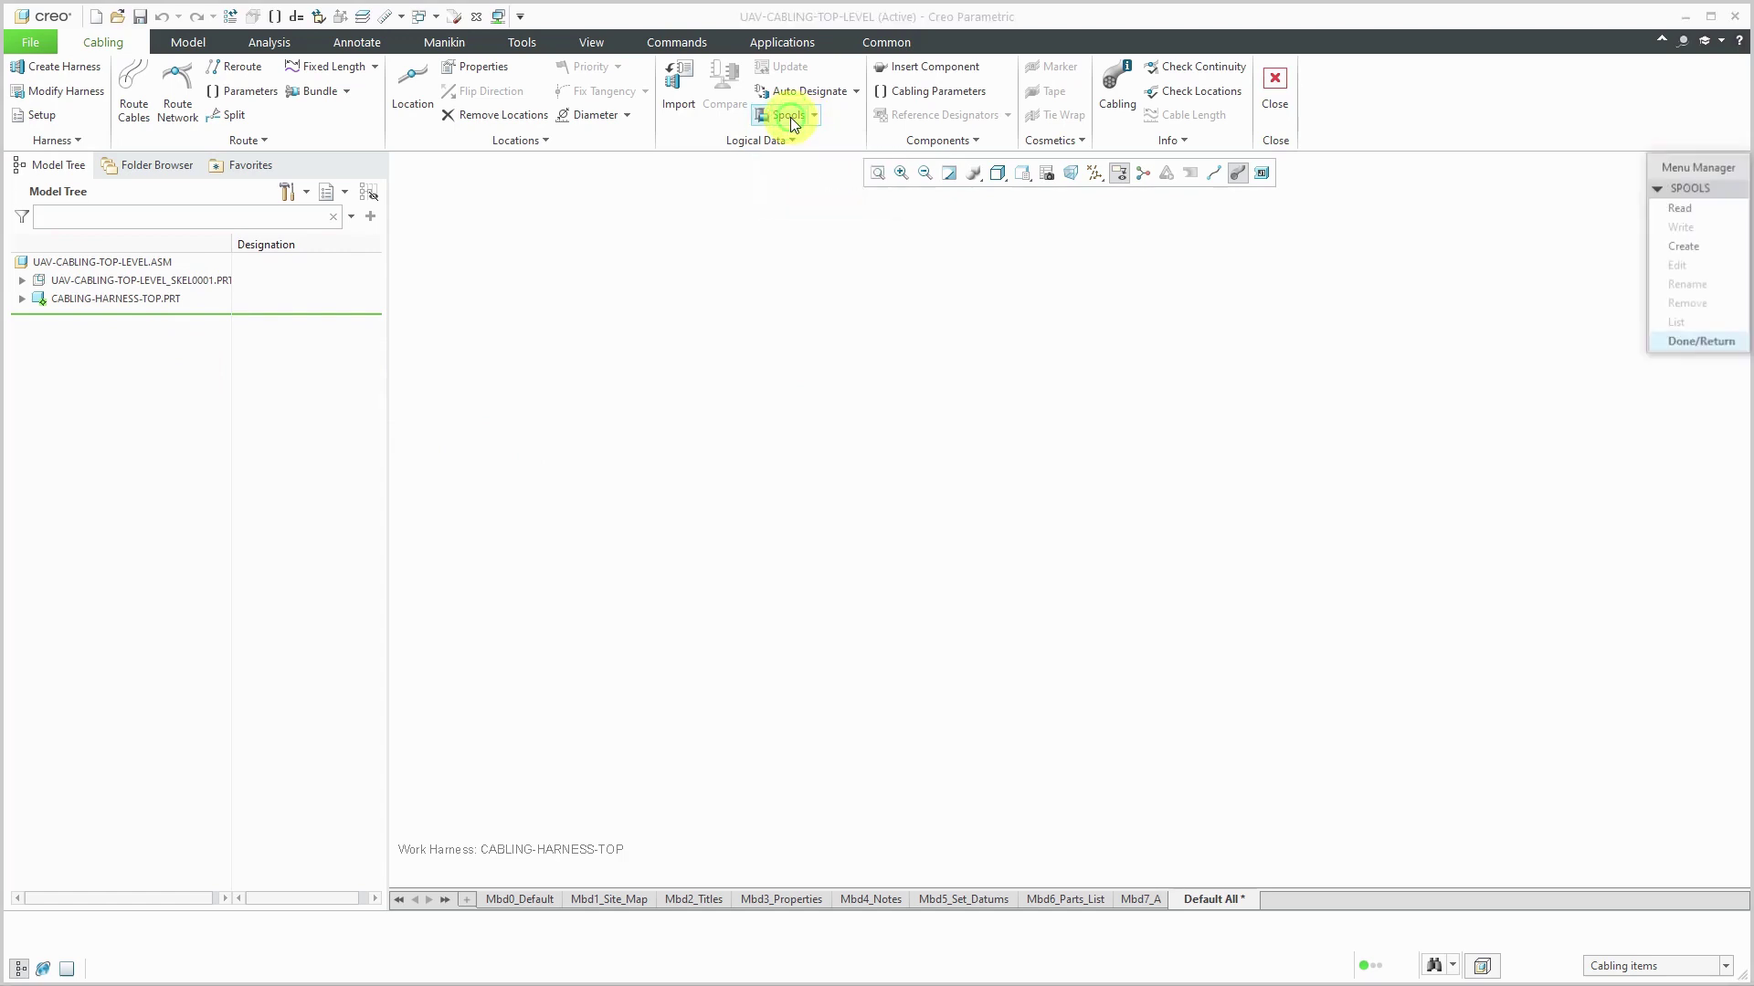
{"action": "left_click", "coordinate": [1668, 208]}
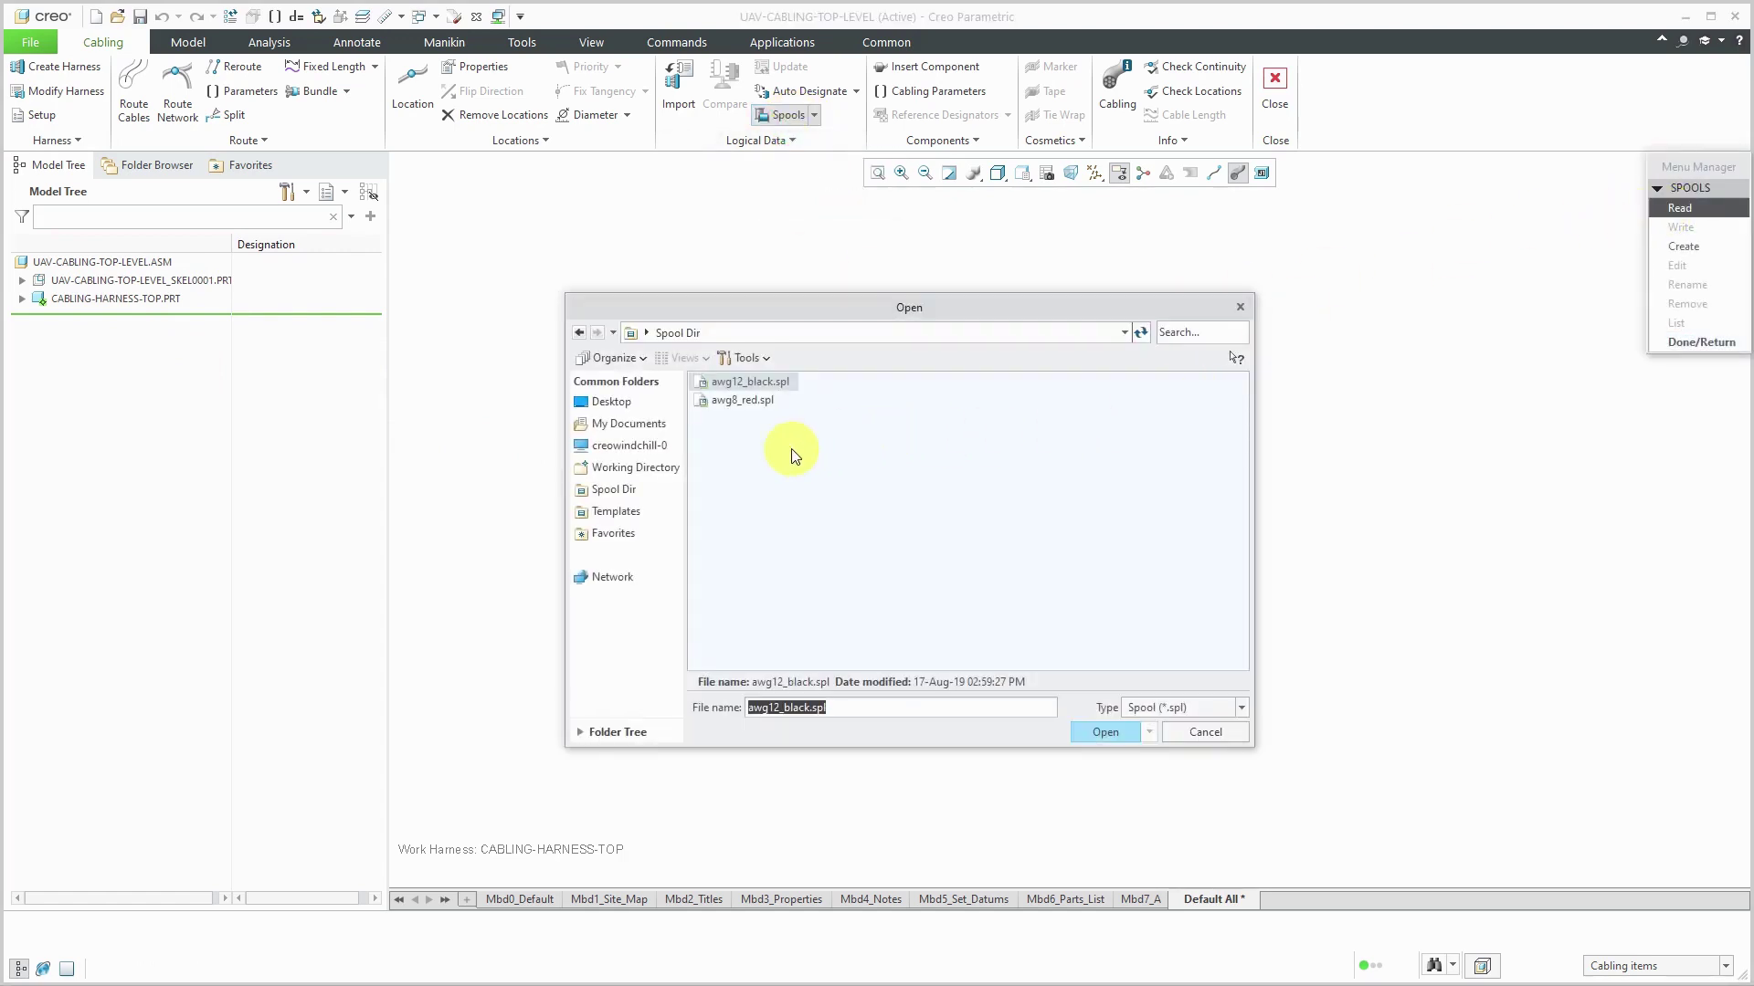
{"action": "left_click", "coordinate": [761, 402], "text": "ctrl"}
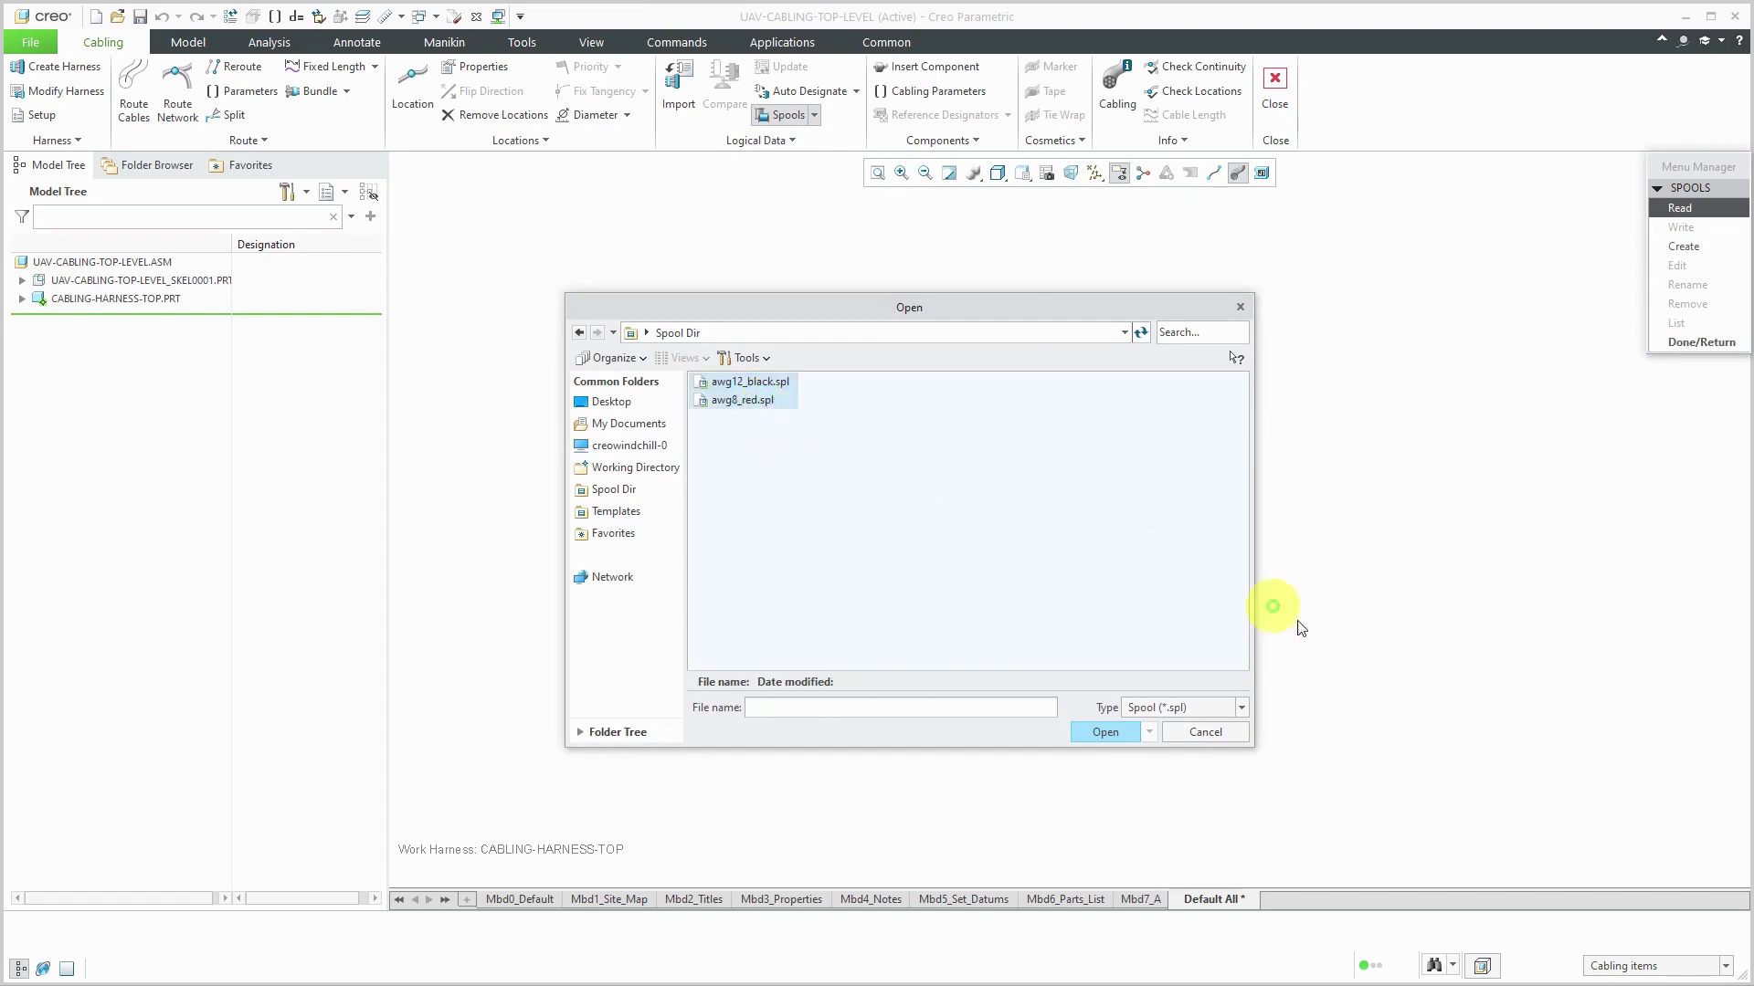
{"action": "left_click", "coordinate": [1112, 731]}
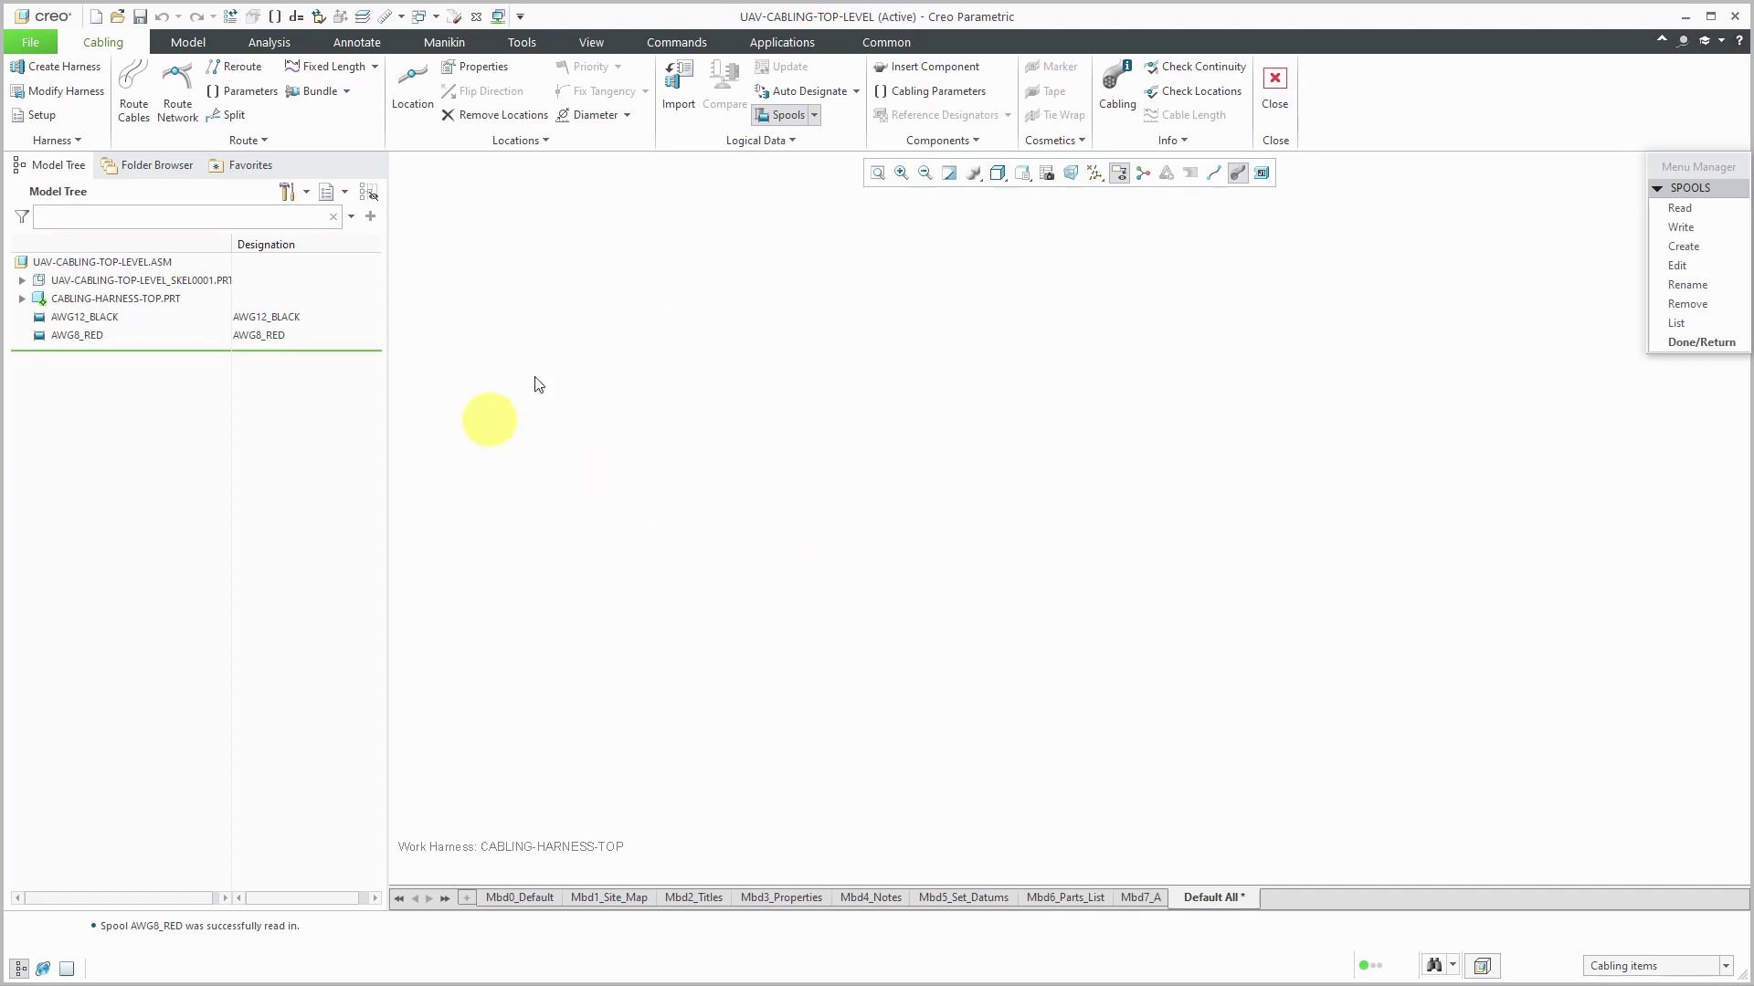
Step: Dismiss the unused Logical Data list and exit the spool menu with Done/Return
{"action": "left_click", "coordinate": [746, 142]}
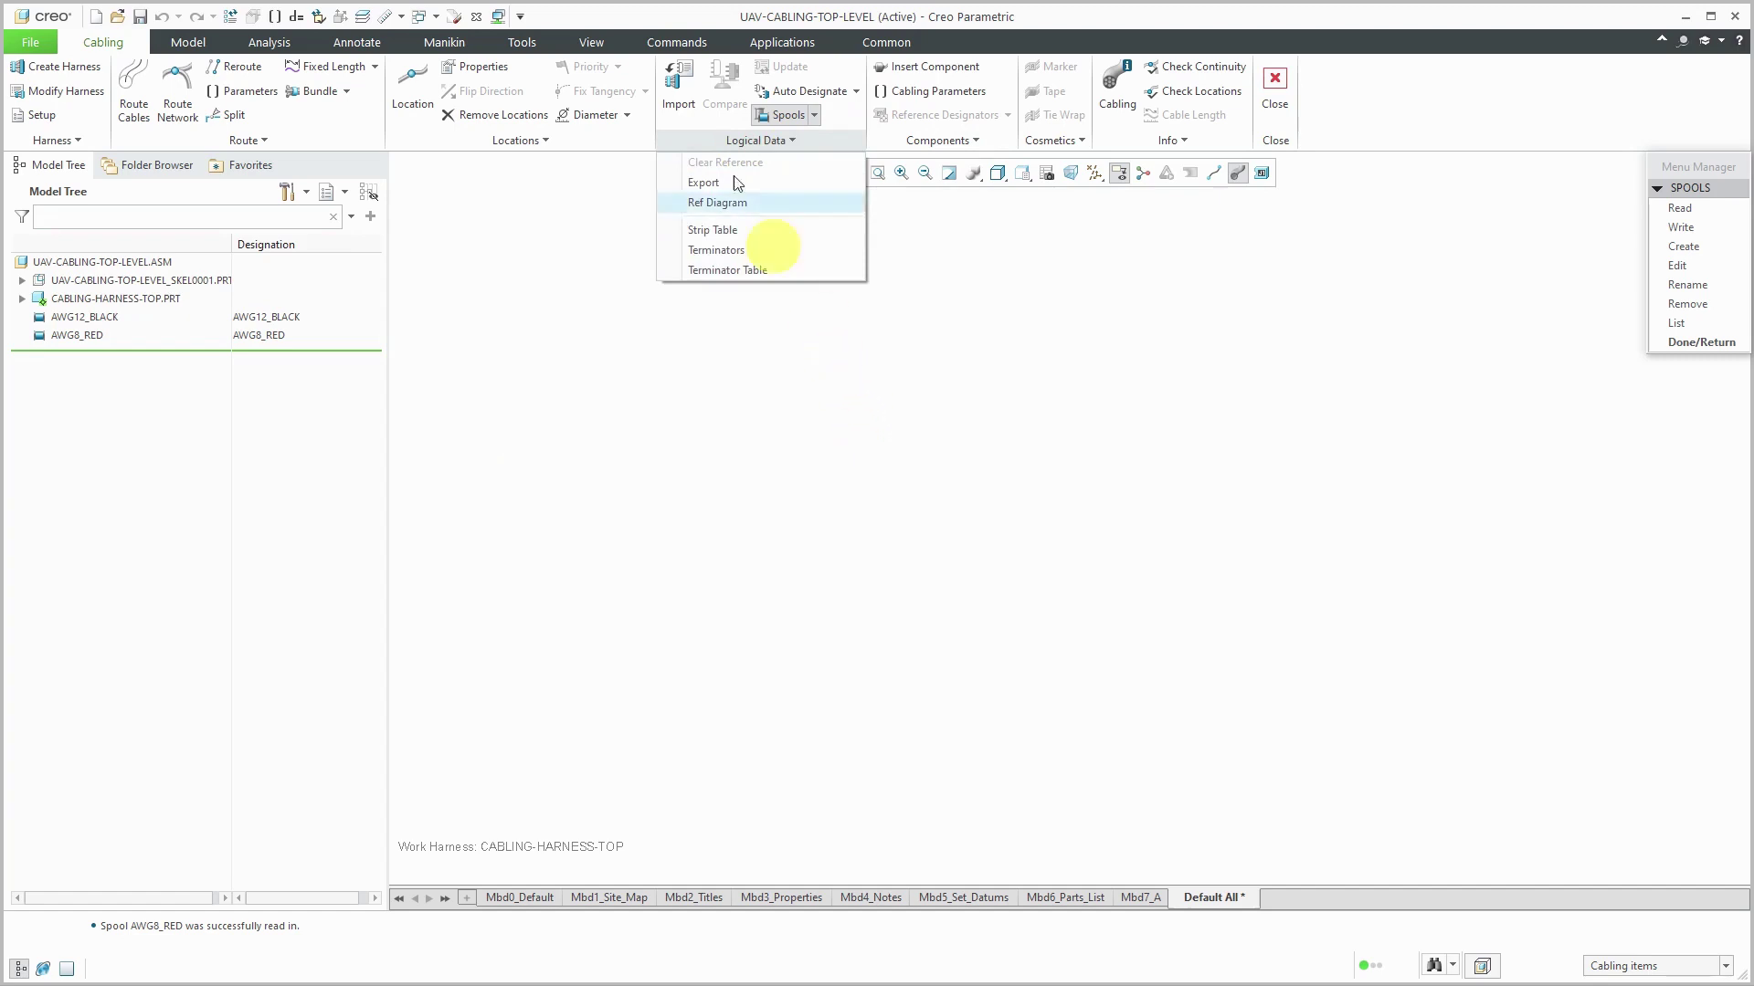
{"action": "left_click", "coordinate": [609, 195]}
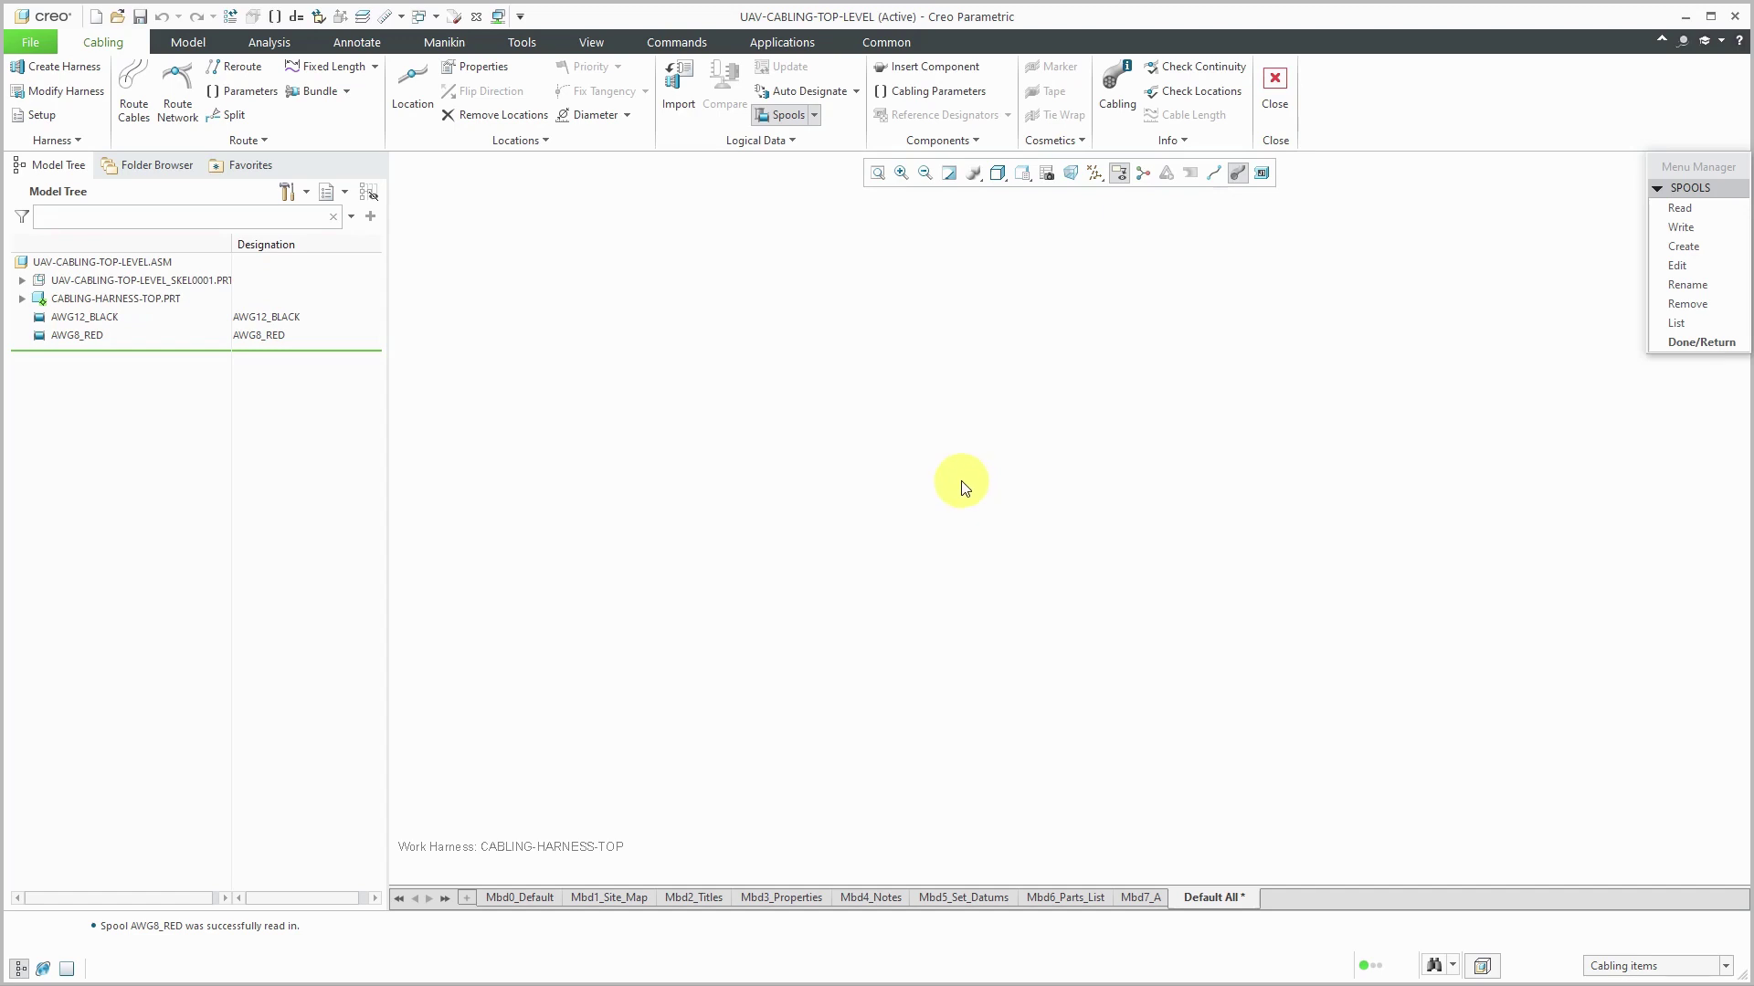
{"action": "left_click", "coordinate": [1671, 341]}
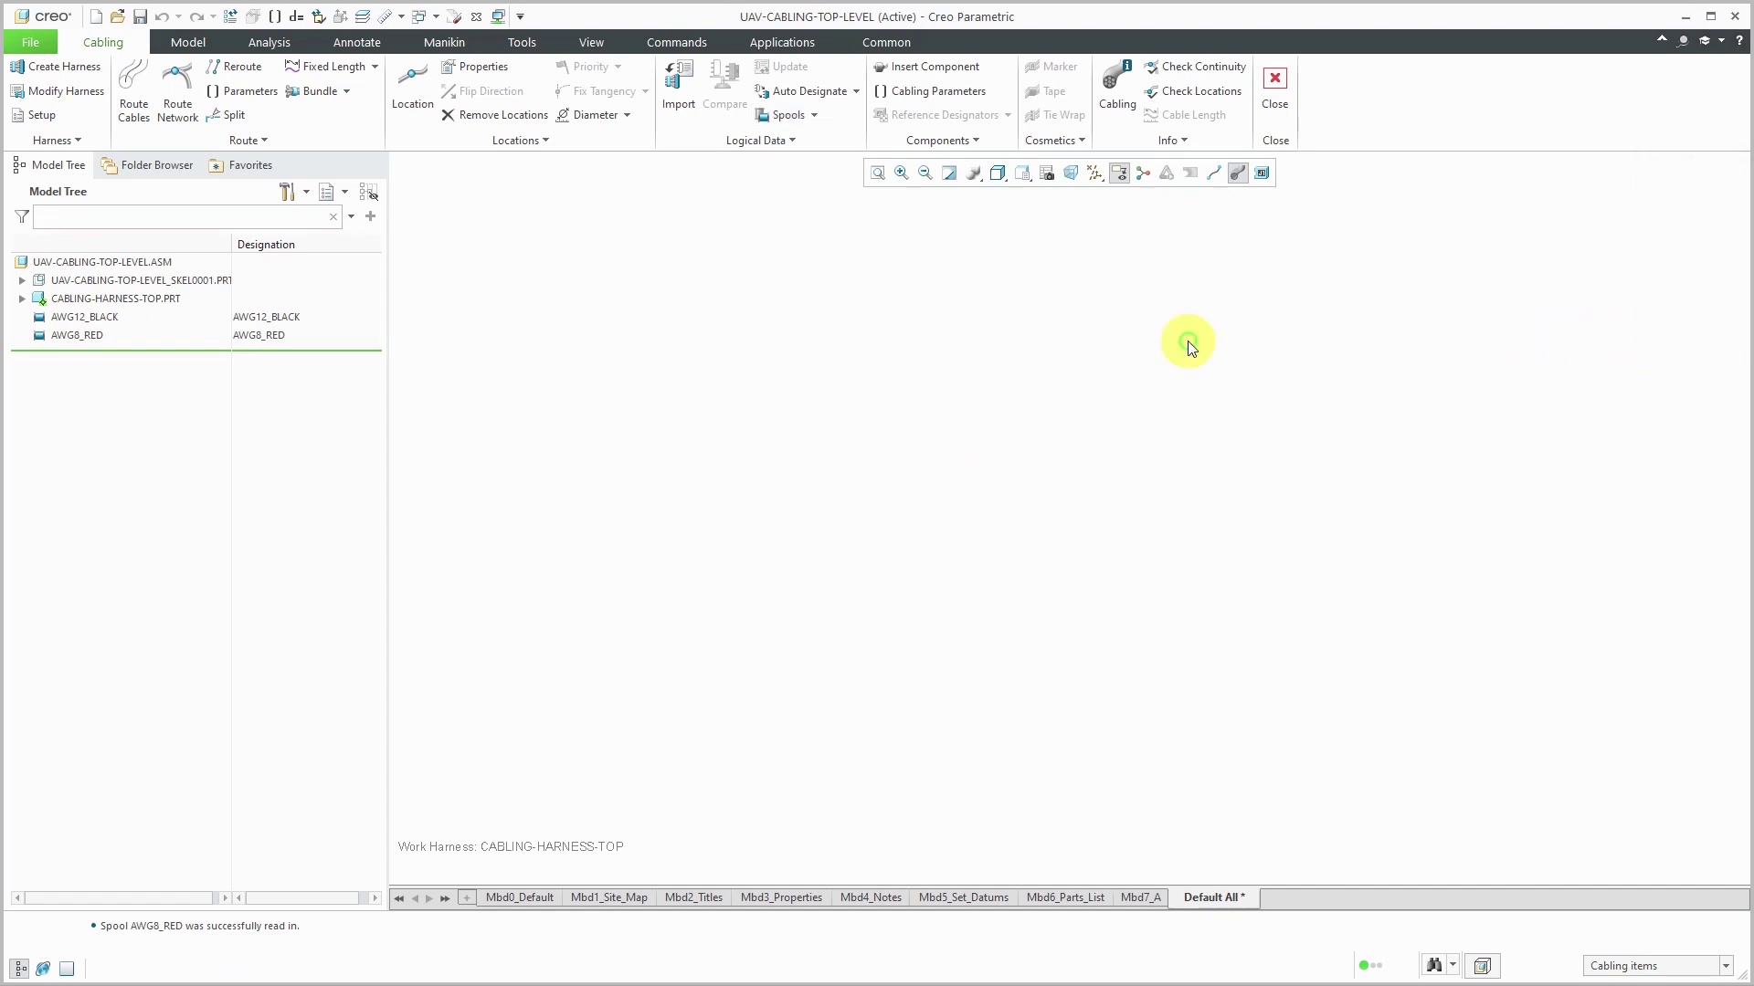